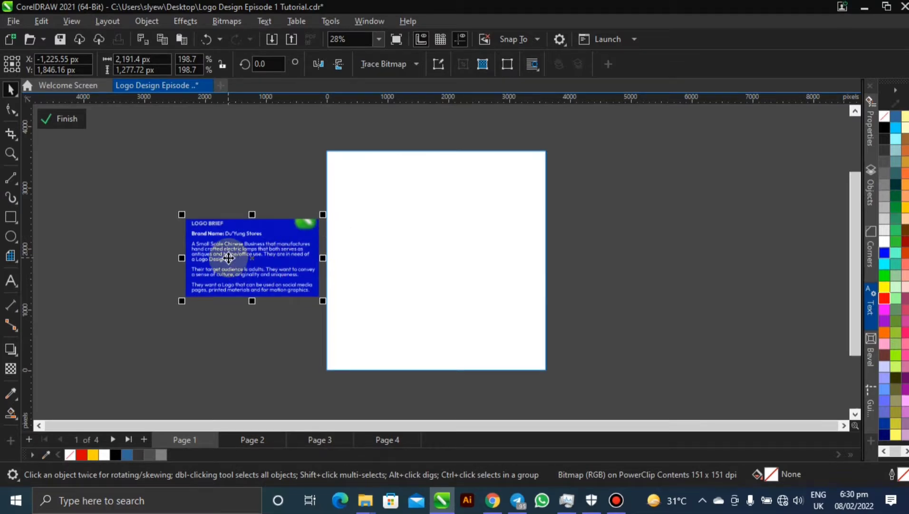
- Move the logo brief image so it overlaps the page's edge and read the whole brief
{"action": "left_click_drag", "start_coordinate": [229, 258], "coordinate": [294, 252]}
{"action": "scroll", "coordinate": [233, 258], "scroll_direction": "up", "scroll_amount": 1}
{"action": "scroll", "coordinate": [233, 257], "scroll_direction": "up", "scroll_amount": 4}
{"action": "left_click_drag", "start_coordinate": [251, 205], "coordinate": [269, 211]}
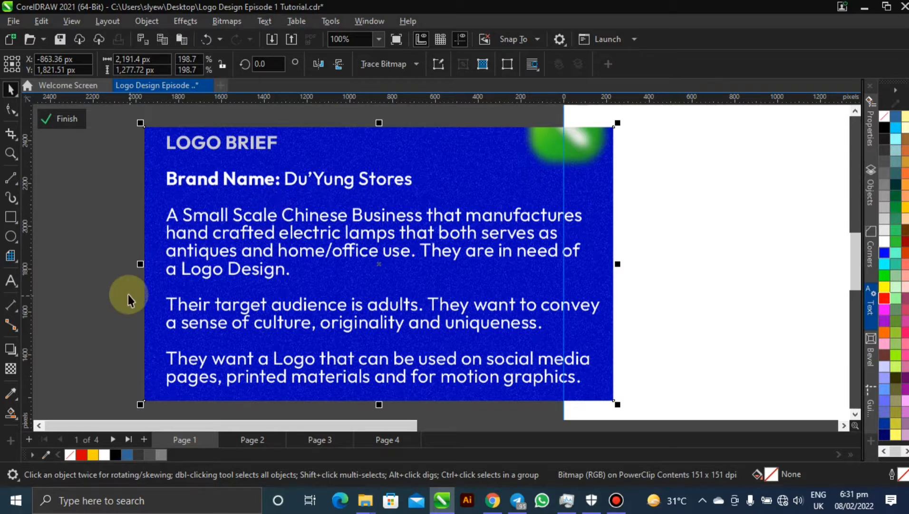
{"action": "left_click", "coordinate": [102, 279]}
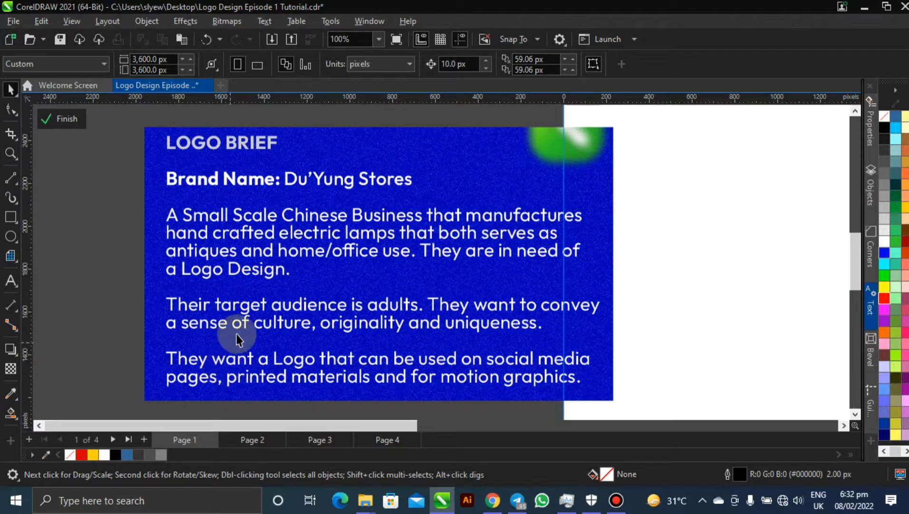
{"action": "scroll", "coordinate": [238, 331], "scroll_direction": "down", "scroll_amount": 2}
{"action": "left_click_drag", "start_coordinate": [305, 288], "coordinate": [395, 227]}
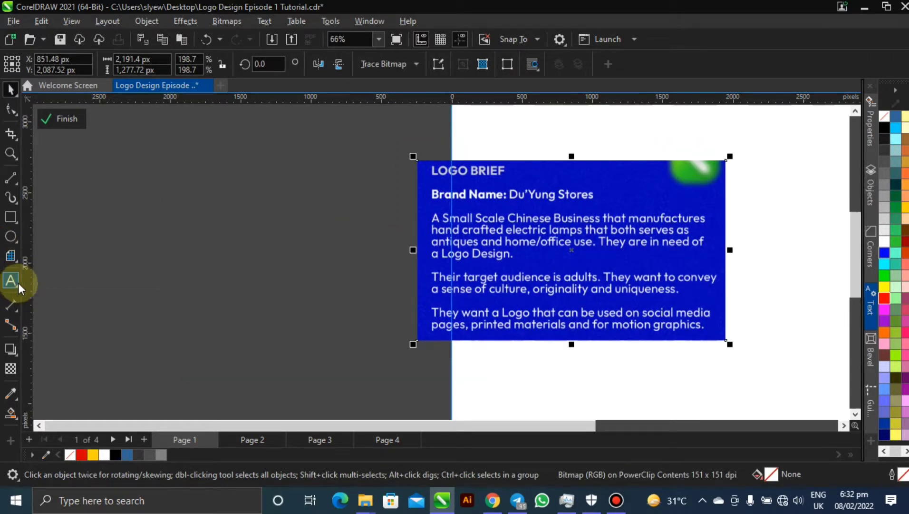
{"action": "left_click", "coordinate": [15, 282]}
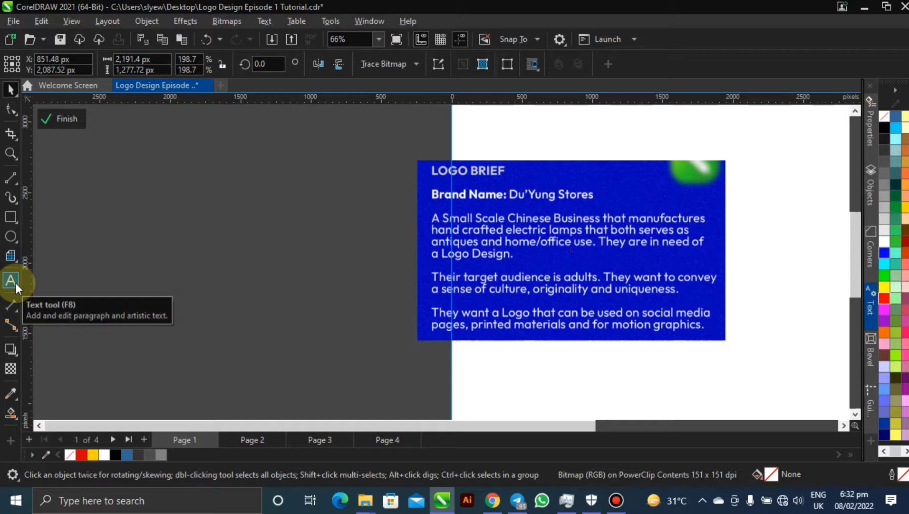
{"action": "left_click", "coordinate": [164, 255]}
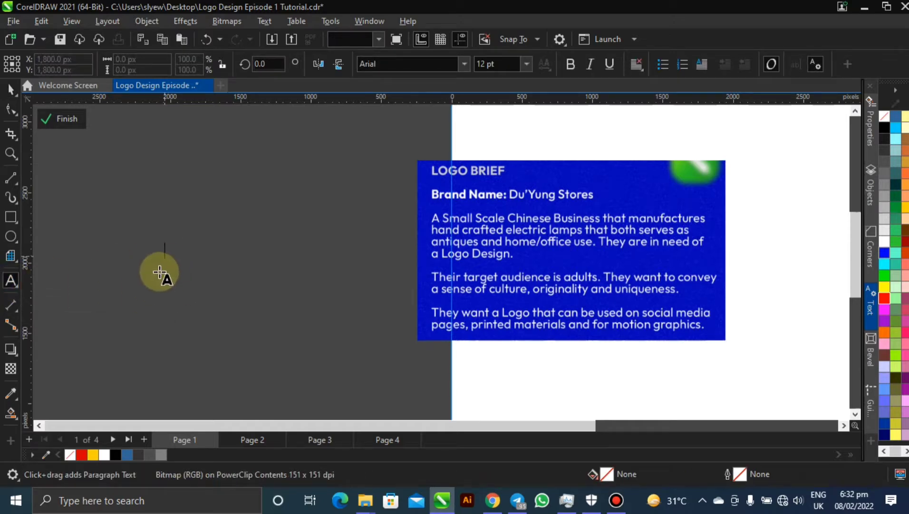
{"action": "scroll", "coordinate": [151, 263], "scroll_direction": "up", "scroll_amount": 1}
{"action": "scroll", "coordinate": [149, 264], "scroll_direction": "up", "scroll_amount": 1}
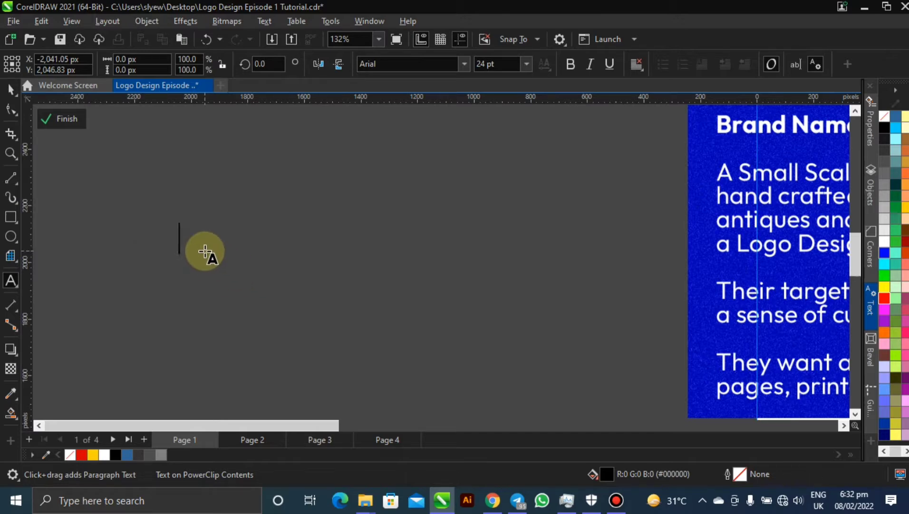
{"action": "left_click", "coordinate": [10, 89]}
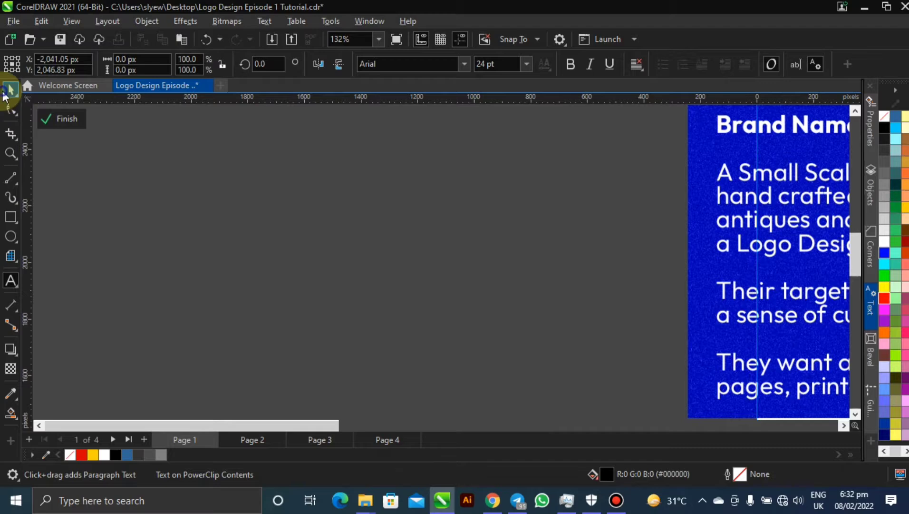
- Move the logo brief beside the empty canvas area and start an artistic text there with the lines "Chinese," and "Lamps,"
{"action": "left_click", "coordinate": [490, 239]}
{"action": "left_click_drag", "start_coordinate": [489, 238], "coordinate": [485, 215]}
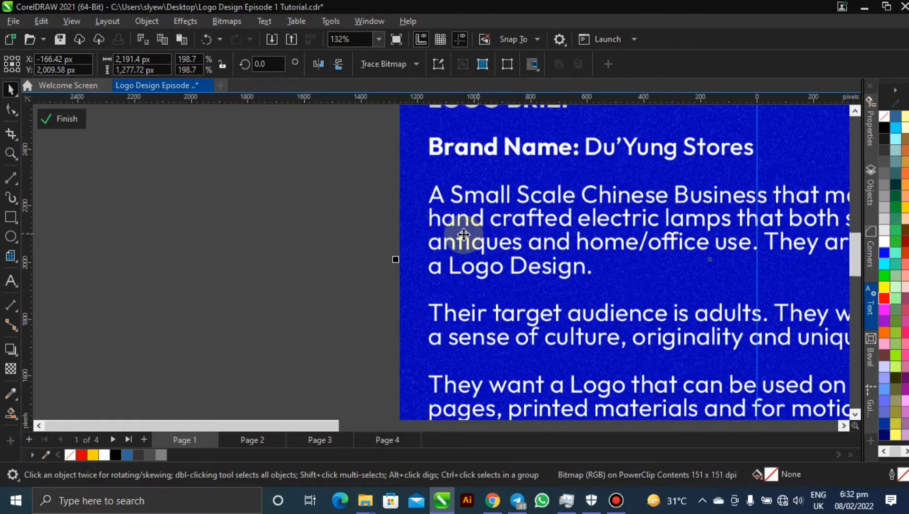
{"action": "left_click", "coordinate": [11, 280]}
{"action": "left_click", "coordinate": [125, 262]}
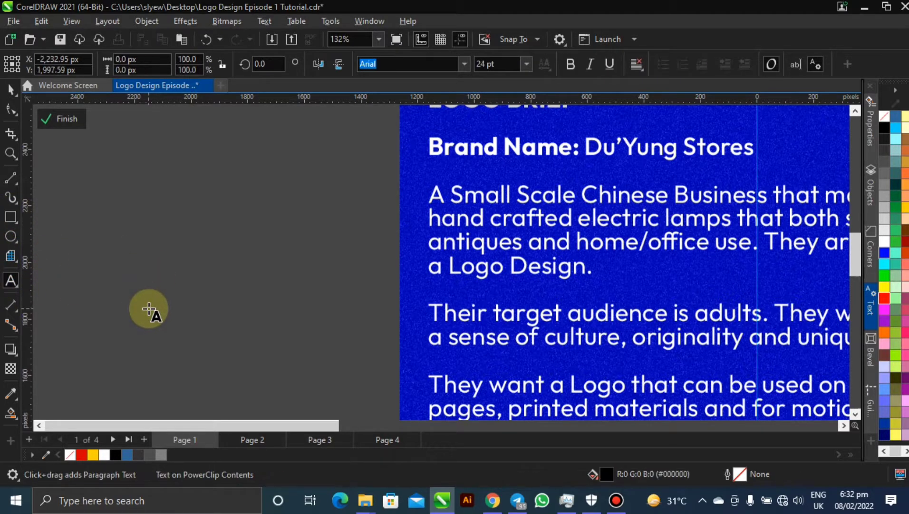
{"action": "type", "text": "Chinese,"}
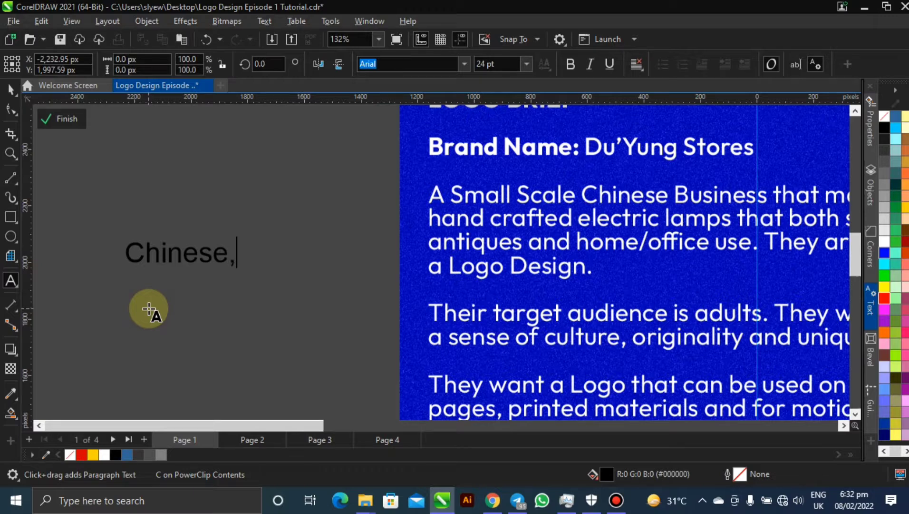
{"action": "key", "text": "Return"}
{"action": "type", "text": "Lamps."}
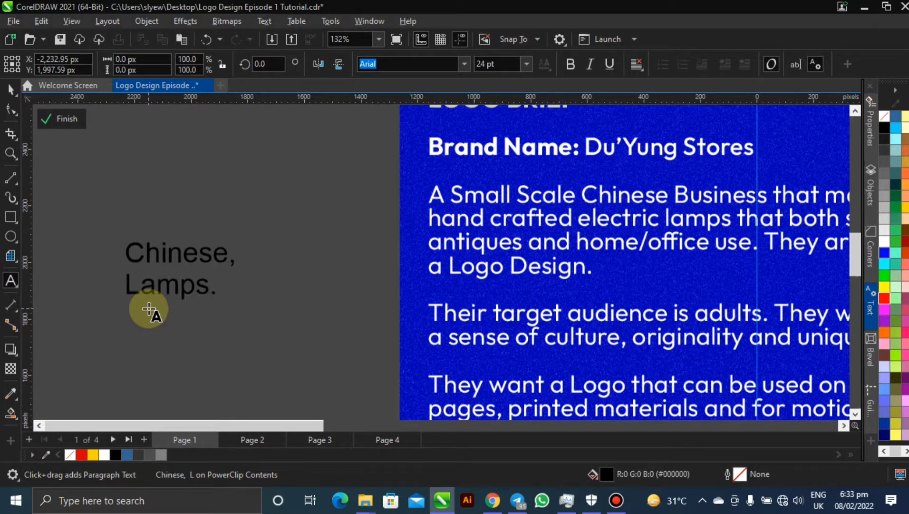
{"action": "key", "text": "BackSpace"}
{"action": "type", "text": ","}
{"action": "key", "text": "Return"}
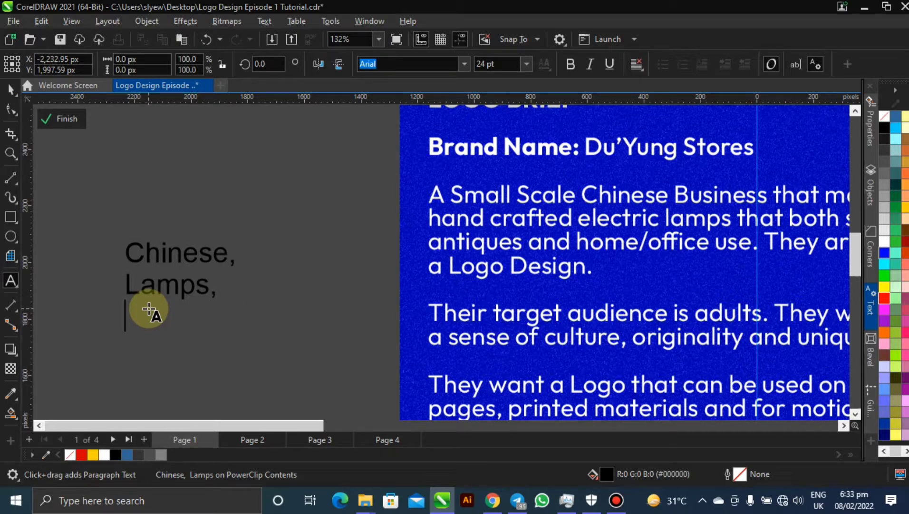
- Move the logo brief up so its target audience paragraph sits beside the keyword text
{"action": "left_click", "coordinate": [12, 94]}
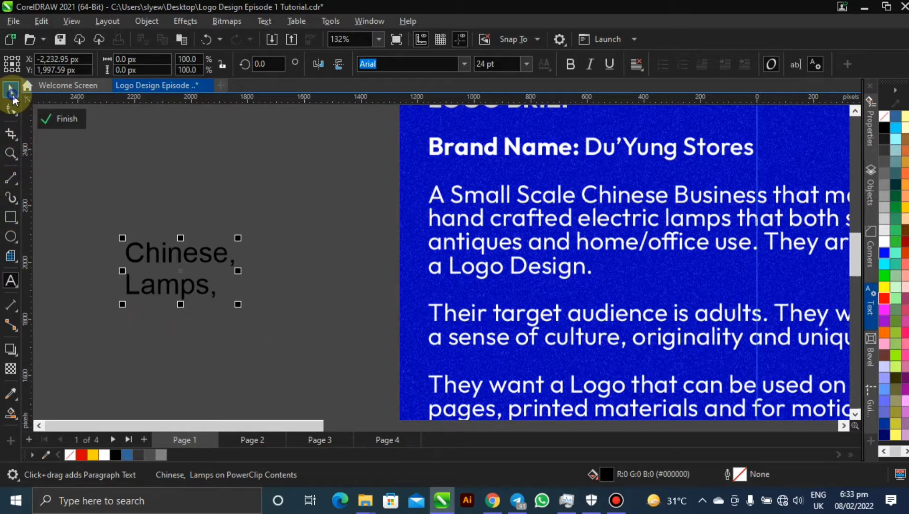
{"action": "left_click_drag", "start_coordinate": [650, 250], "coordinate": [524, 167]}
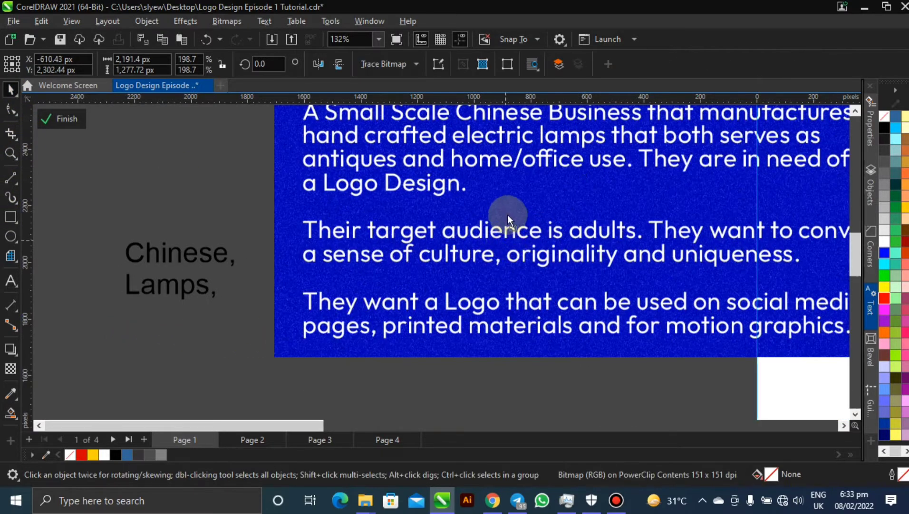
{"action": "left_click_drag", "start_coordinate": [507, 214], "coordinate": [535, 219]}
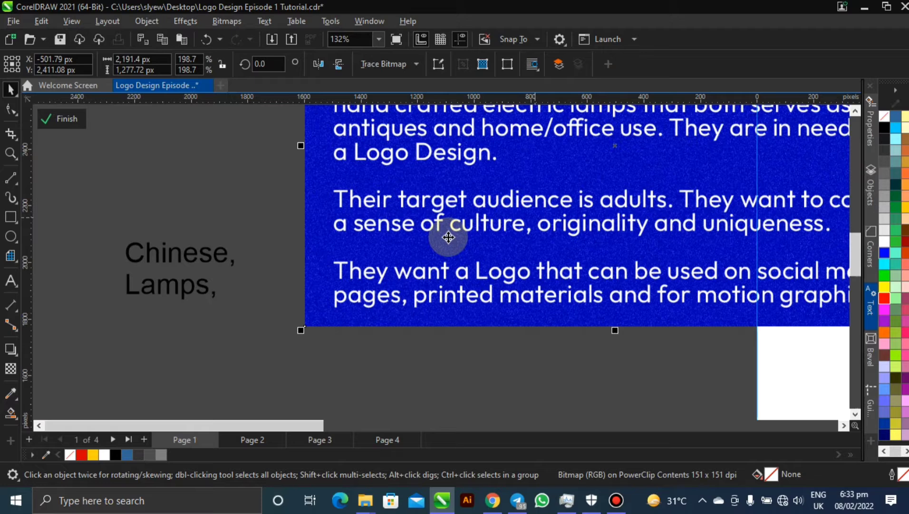
- Add the lines "Adults," and "Culture," below "Lamps," in the keyword text
{"action": "left_click", "coordinate": [224, 307]}
{"action": "double_click", "coordinate": [219, 293]}
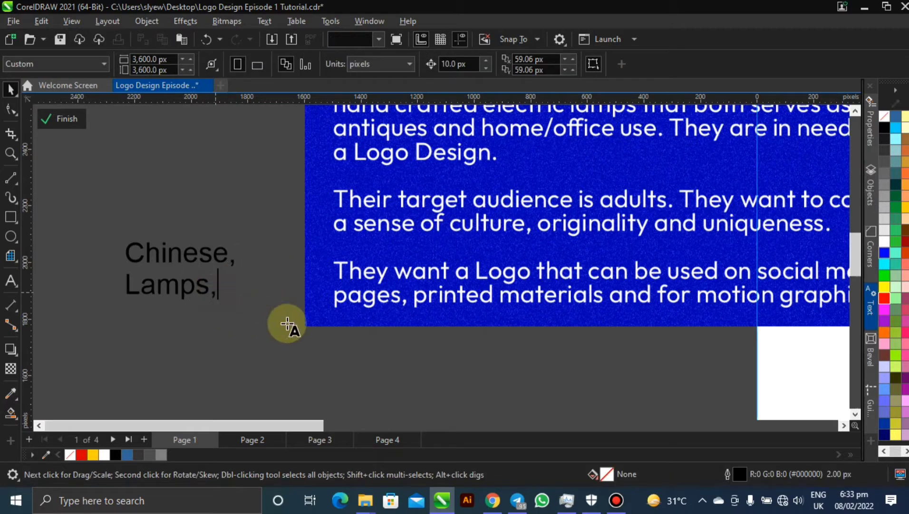
{"action": "key", "text": "Return"}
{"action": "type", "text": "Adult"}
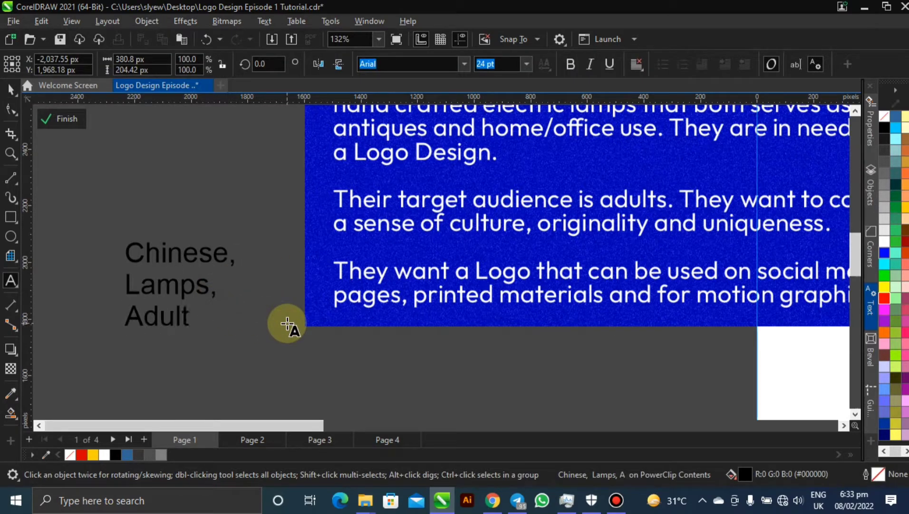
{"action": "type", "text": "s,"}
{"action": "key", "text": "Return"}
{"action": "type", "text": "Culture"}
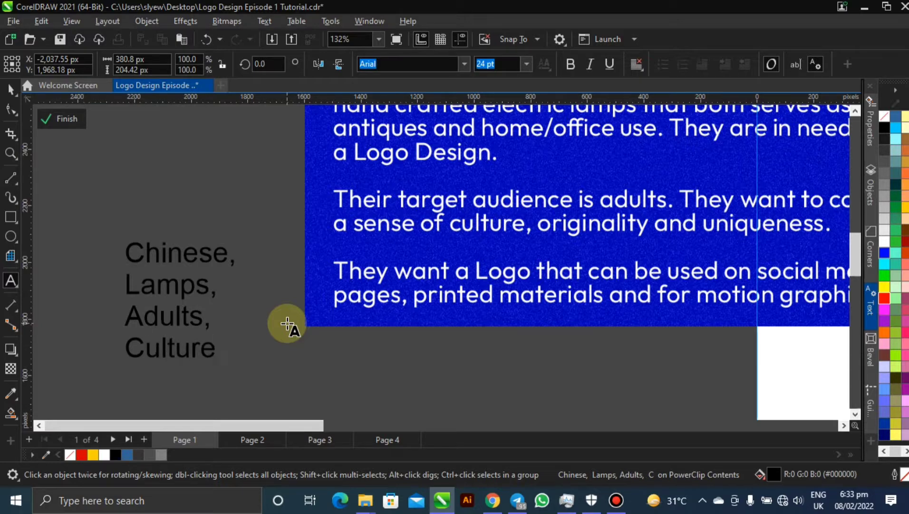
{"action": "type", "text": ","}
- Continue the keyword text with the lines "Originality," and "Uniqueness,"
{"action": "key", "text": "Return"}
{"action": "type", "text": "Orig"}
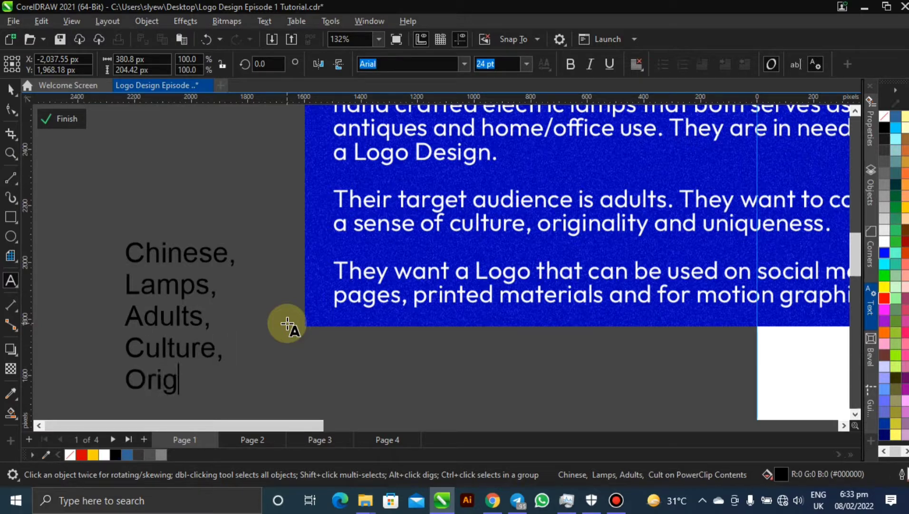
{"action": "type", "text": "inality,"}
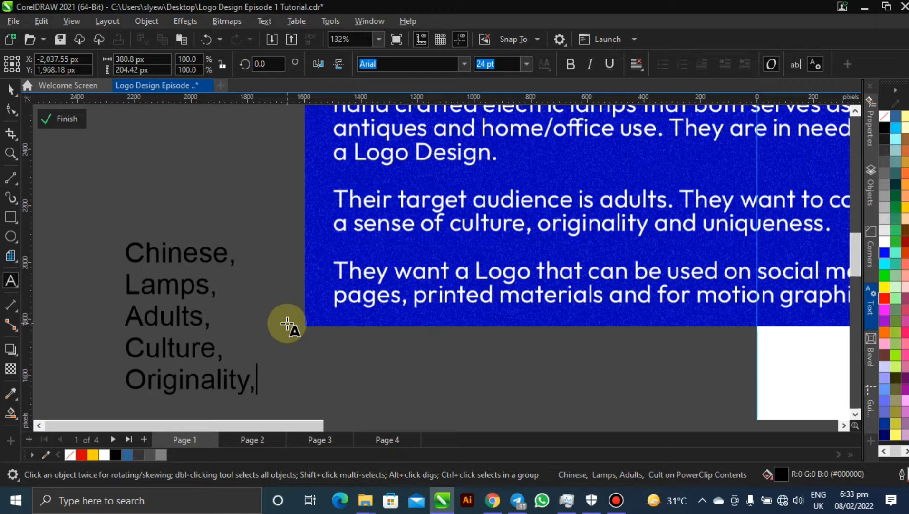
{"action": "key", "text": "Return"}
{"action": "type", "text": "Uniqu"}
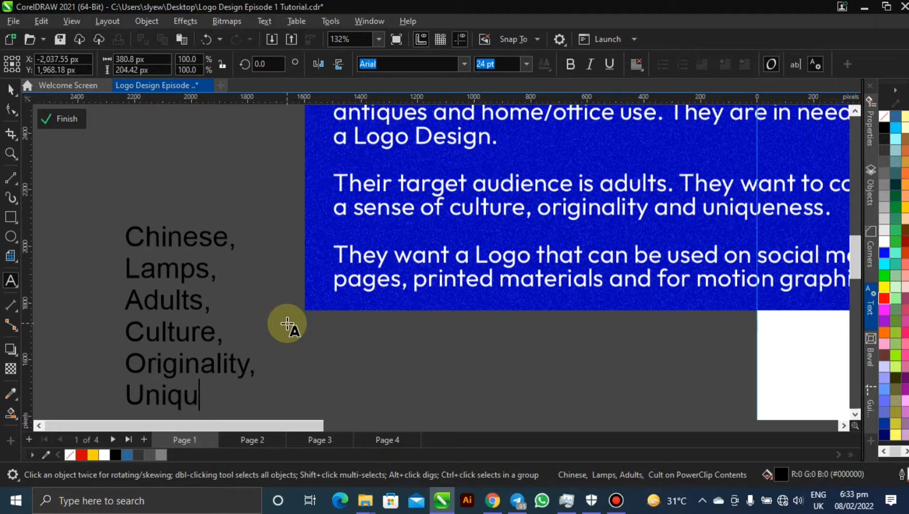
{"action": "type", "text": "eness"}
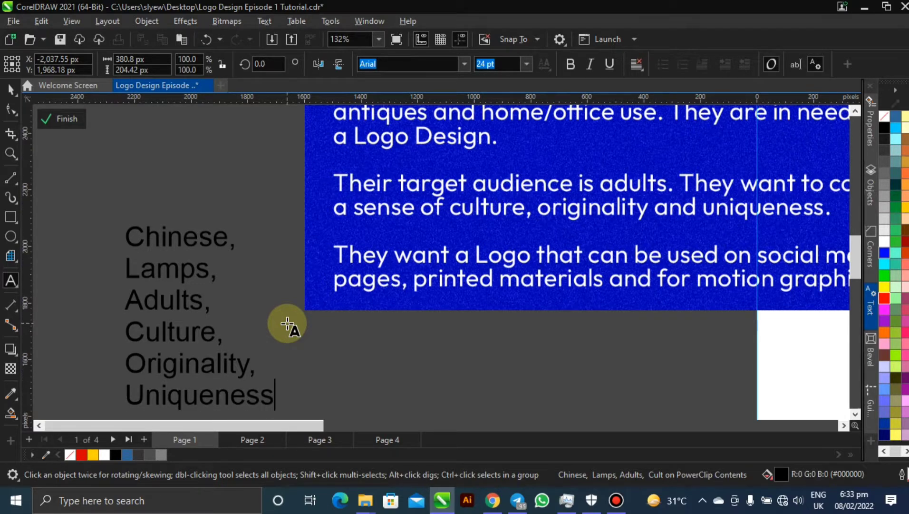
{"action": "type", "text": ","}
- End the keyword text with the line "Versatility.", closing it with a full stop
{"action": "key", "text": "Return"}
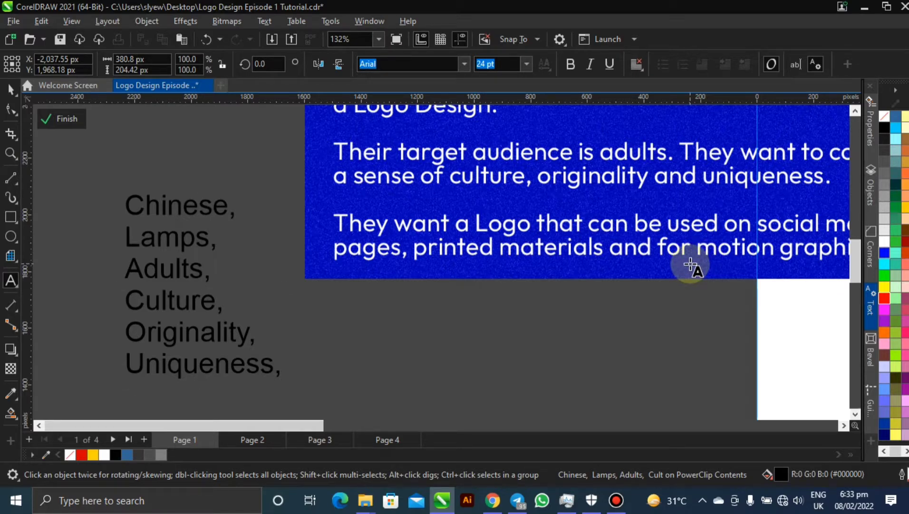
{"action": "type", "text": "Versa"}
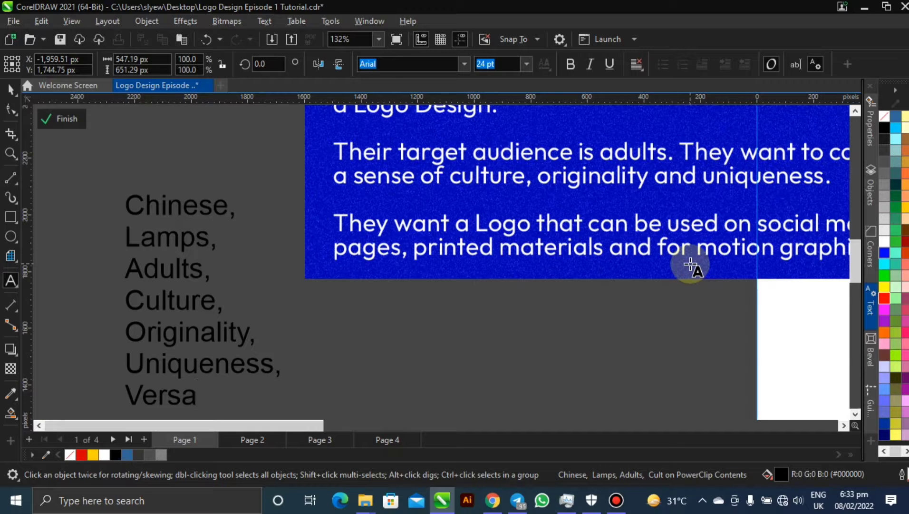
{"action": "type", "text": "tility,"}
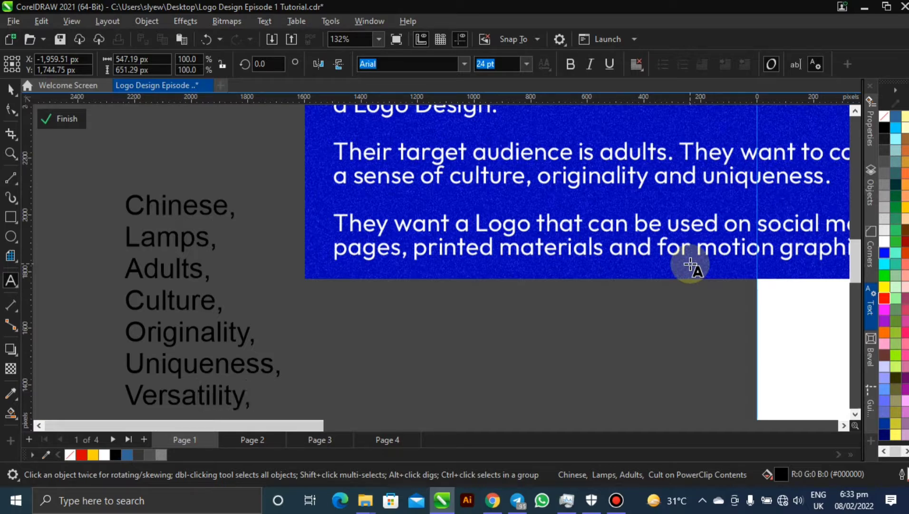
{"action": "key", "text": "BackSpace"}
{"action": "type", "text": ","}
{"action": "key", "text": "BackSpace"}
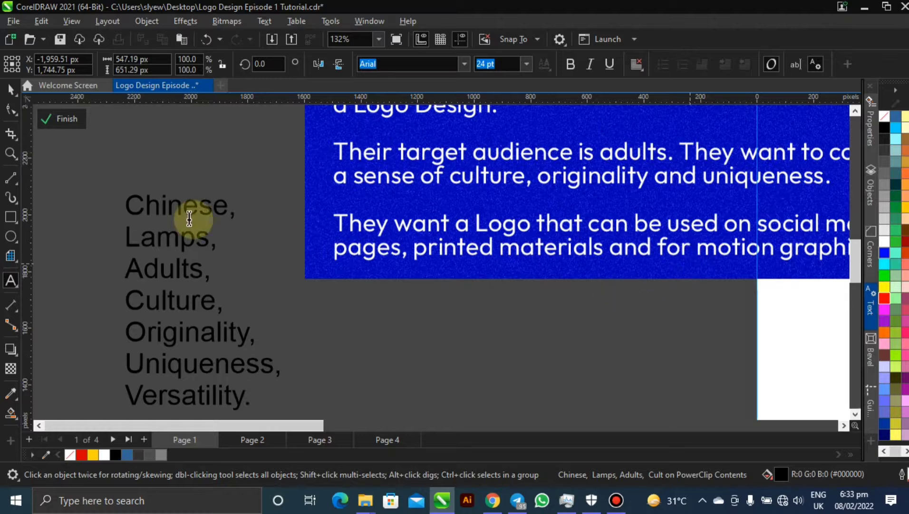
- Move the keyword list up on the canvas and fill its text with white
{"action": "left_click", "coordinate": [11, 88]}
{"action": "left_click_drag", "start_coordinate": [142, 246], "coordinate": [140, 201]}
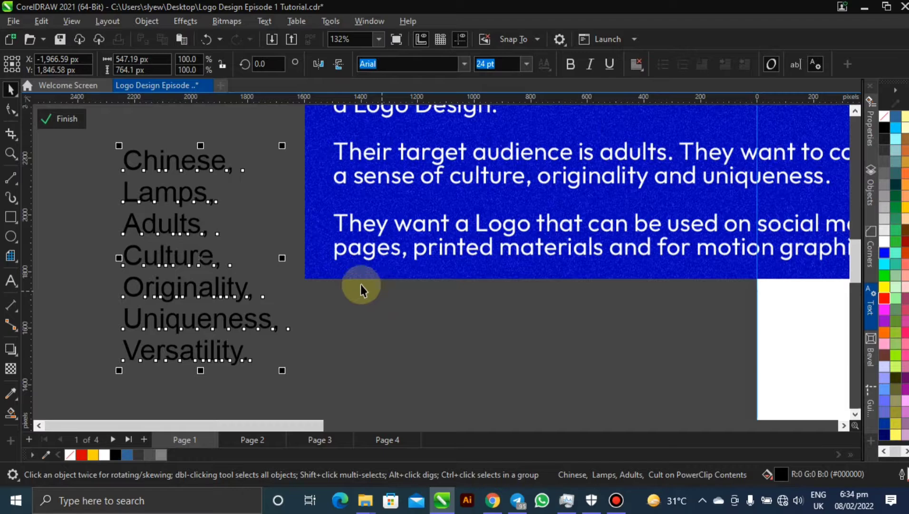
{"action": "left_click", "coordinate": [105, 455]}
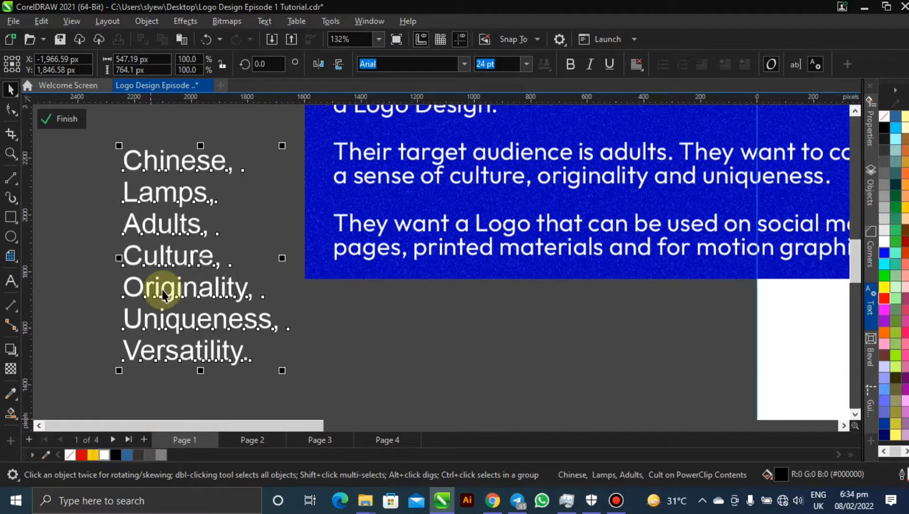
- Shift the keyword list slightly toward the page and place the logo brief on the list's other side, away from the page
{"action": "left_click_drag", "start_coordinate": [183, 224], "coordinate": [211, 214]}
{"action": "scroll", "coordinate": [507, 201], "scroll_direction": "down", "scroll_amount": 3}
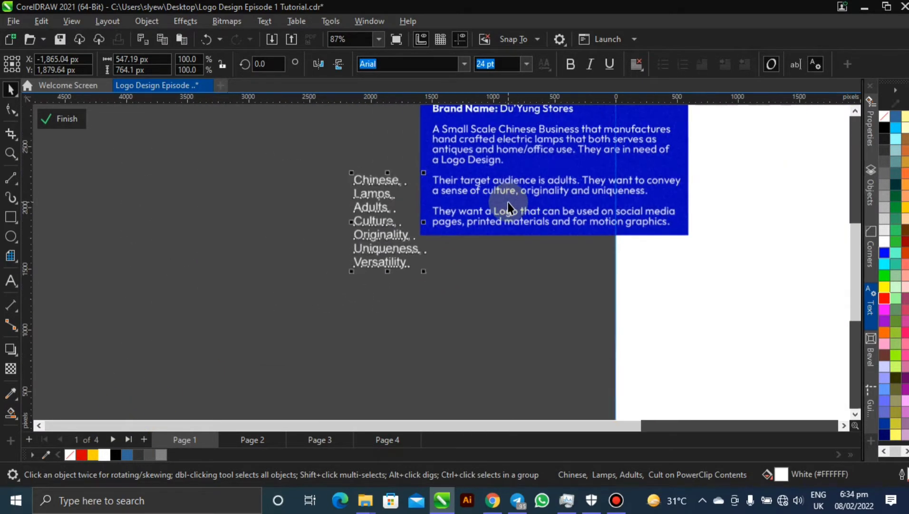
{"action": "left_click", "coordinate": [269, 220]}
{"action": "left_click_drag", "start_coordinate": [210, 210], "coordinate": [202, 208]}
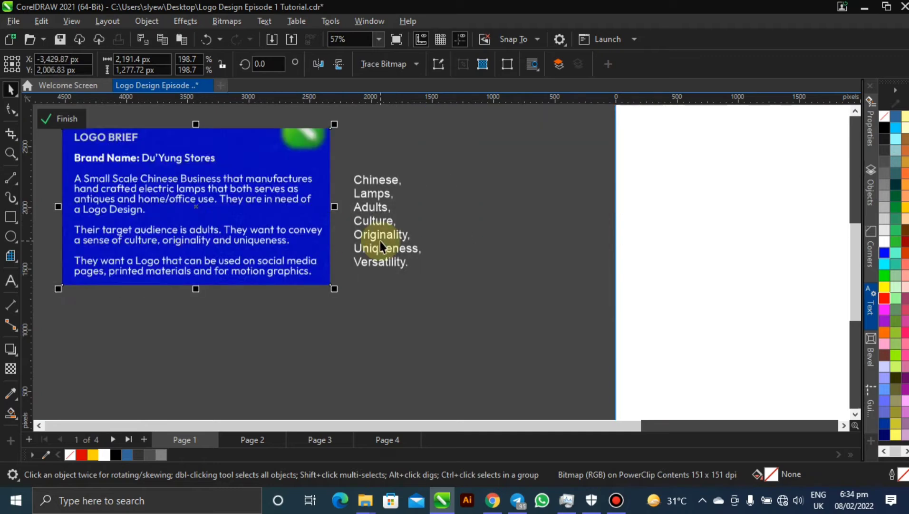
- Enlarge the keyword list to about 41 pt and move it between the logo brief and the page
{"action": "left_click", "coordinate": [380, 240]}
{"action": "left_click", "coordinate": [395, 249]}
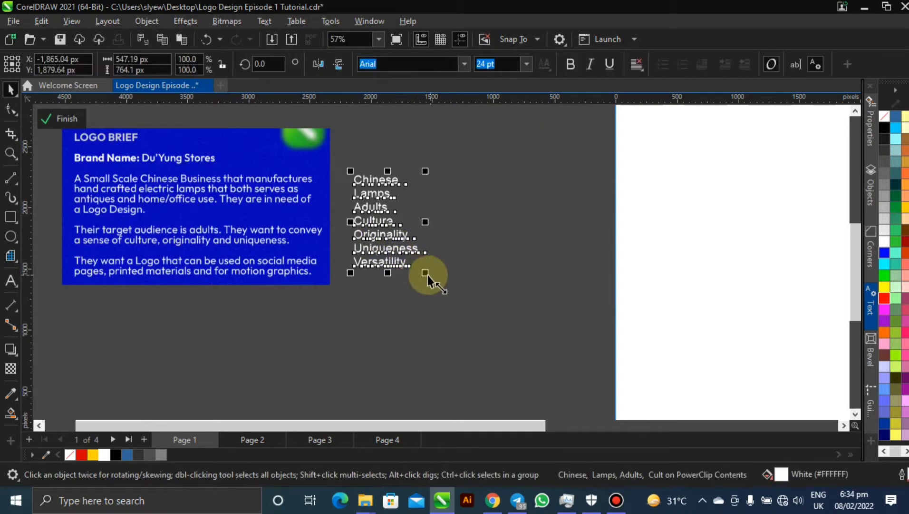
{"action": "left_click_drag", "start_coordinate": [425, 273], "coordinate": [493, 335]}
{"action": "left_click_drag", "start_coordinate": [394, 259], "coordinate": [479, 216]}
{"action": "scroll", "coordinate": [535, 148], "scroll_direction": "up", "scroll_amount": 1}
{"action": "scroll", "coordinate": [535, 148], "scroll_direction": "up", "scroll_amount": 2}
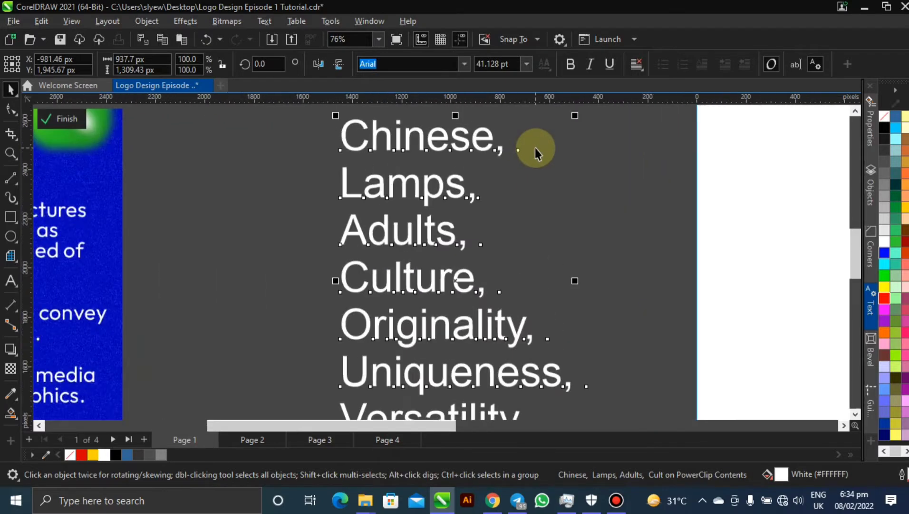
- Nudge the enlarged keyword list slightly upward
{"action": "left_click", "coordinate": [452, 151]}
{"action": "scroll", "coordinate": [465, 195], "scroll_direction": "down", "scroll_amount": 1}
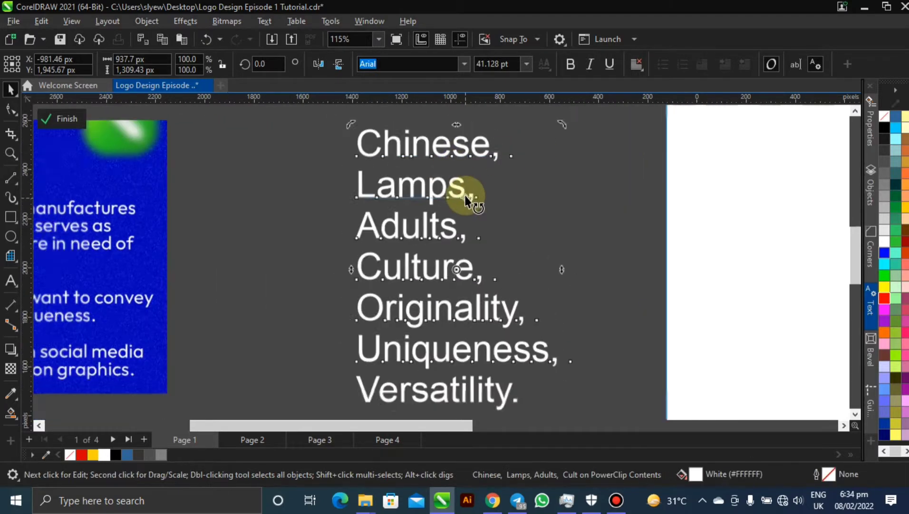
{"action": "left_click", "coordinate": [565, 205]}
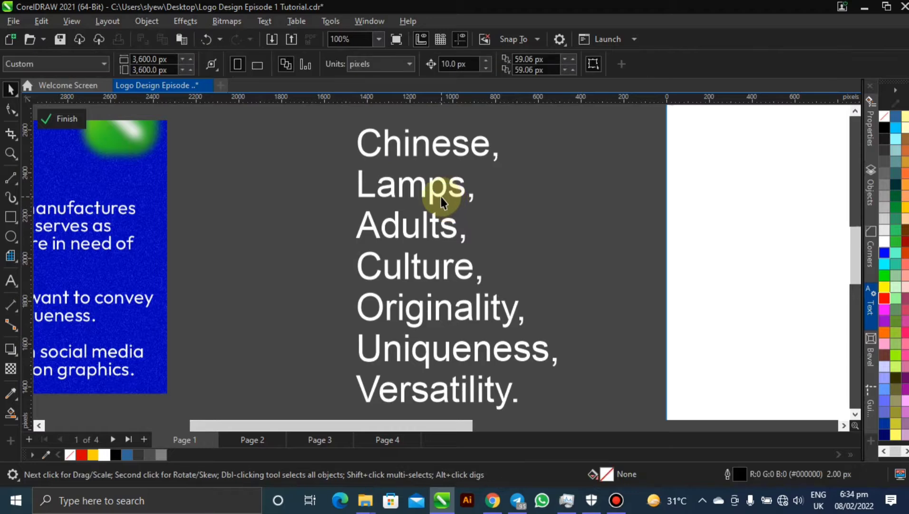
{"action": "left_click_drag", "start_coordinate": [442, 196], "coordinate": [442, 191]}
{"action": "left_click", "coordinate": [441, 191]}
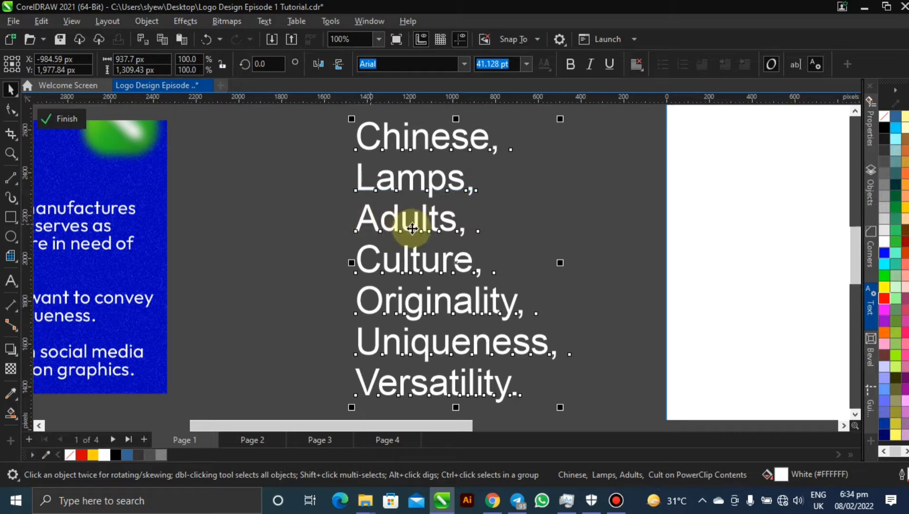
- Move the keyword list and the logo brief farther from the page, keeping the list between the brief and the page
{"action": "left_click_drag", "start_coordinate": [403, 226], "coordinate": [386, 219]}
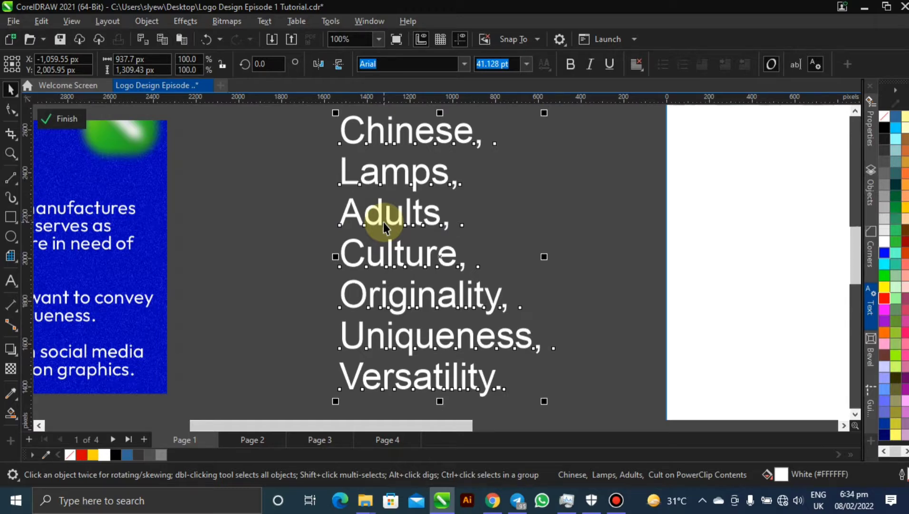
{"action": "left_click", "coordinate": [234, 225]}
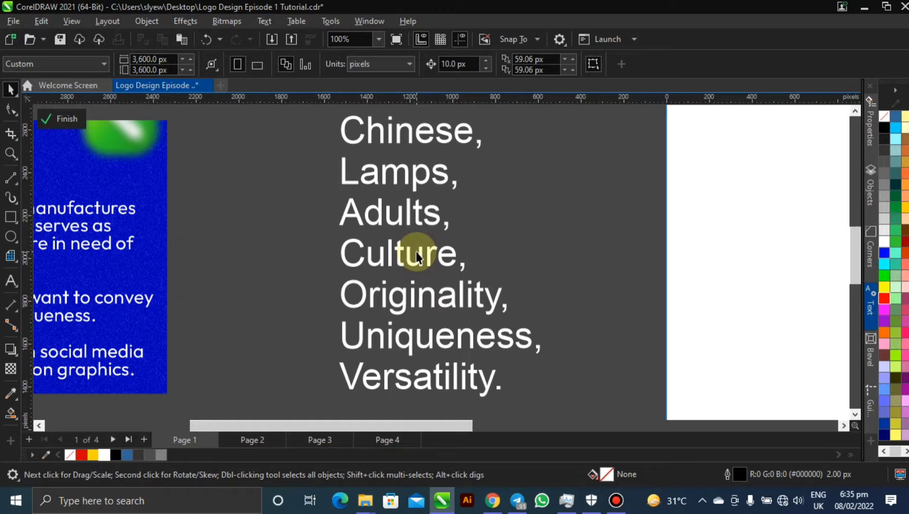
{"action": "scroll", "coordinate": [525, 209], "scroll_direction": "down", "scroll_amount": 3}
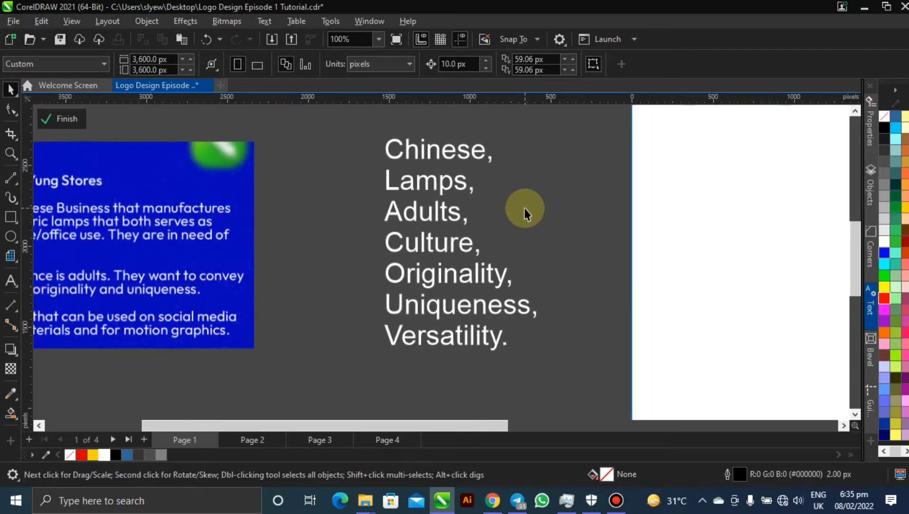
{"action": "left_click_drag", "start_coordinate": [391, 135], "coordinate": [553, 342]}
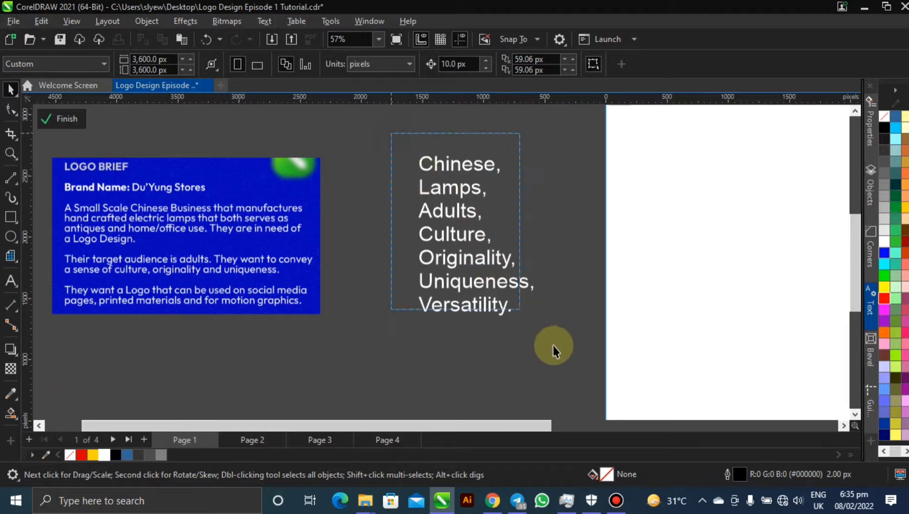
{"action": "left_click_drag", "start_coordinate": [464, 211], "coordinate": [374, 162]}
{"action": "left_click_drag", "start_coordinate": [291, 288], "coordinate": [164, 175]}
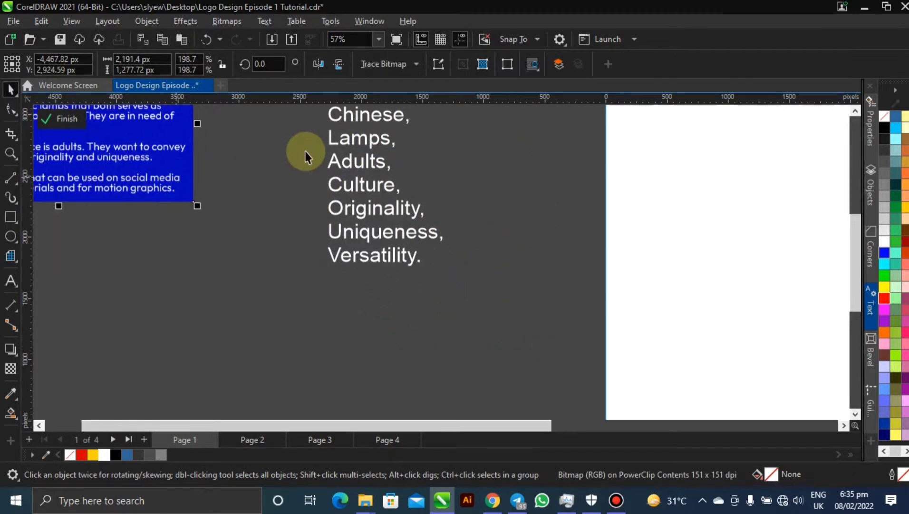
{"action": "left_click_drag", "start_coordinate": [335, 143], "coordinate": [274, 186]}
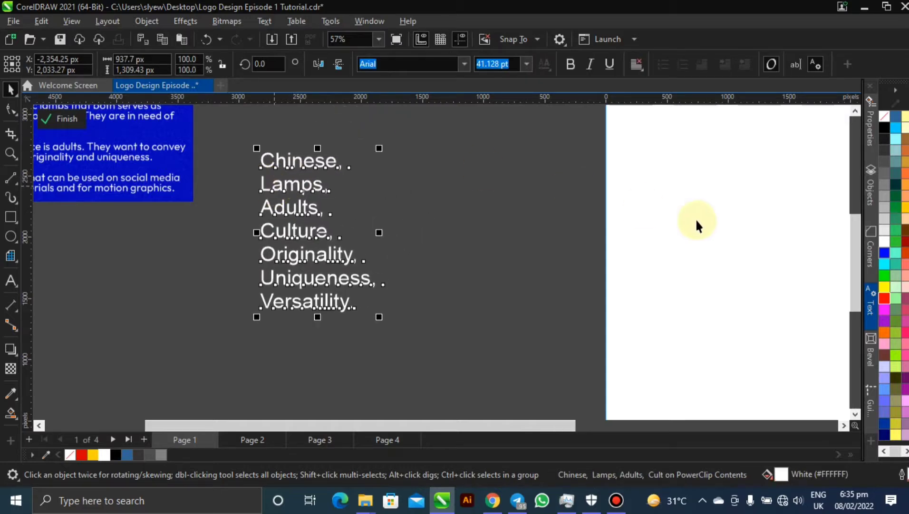
- Enlarge the keyword list to about 49 pt and move it to the opposite side of the page from the logo brief
{"action": "scroll", "coordinate": [695, 219], "scroll_direction": "down", "scroll_amount": 1}
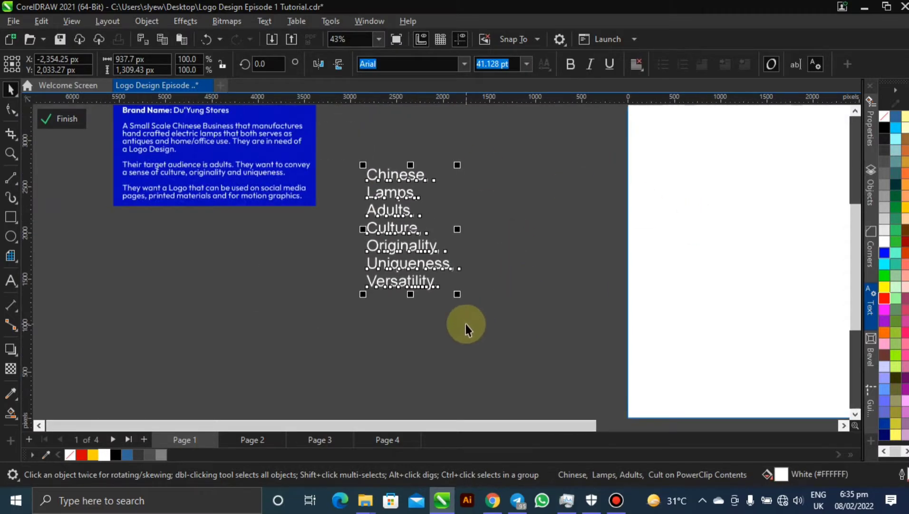
{"action": "key", "text": "h"}
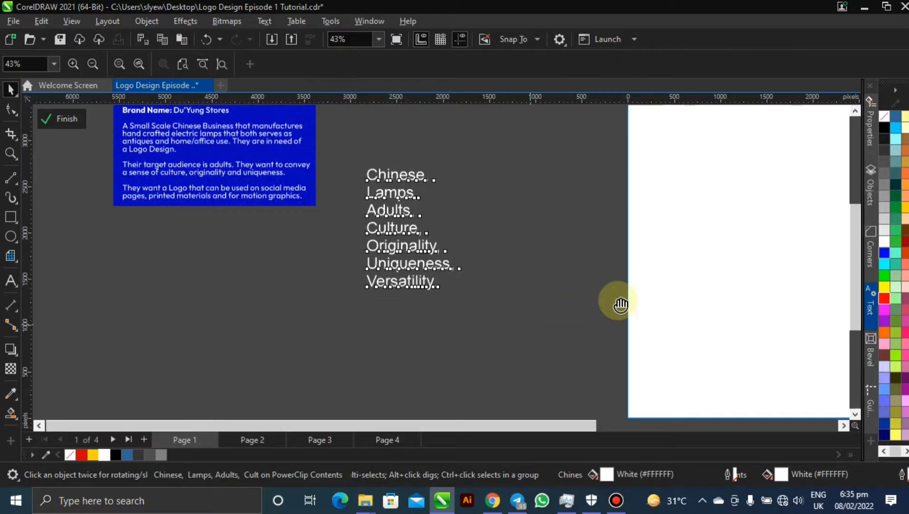
{"action": "left_click_drag", "start_coordinate": [685, 272], "coordinate": [441, 303]}
{"action": "scroll", "coordinate": [548, 272], "scroll_direction": "down", "scroll_amount": 1}
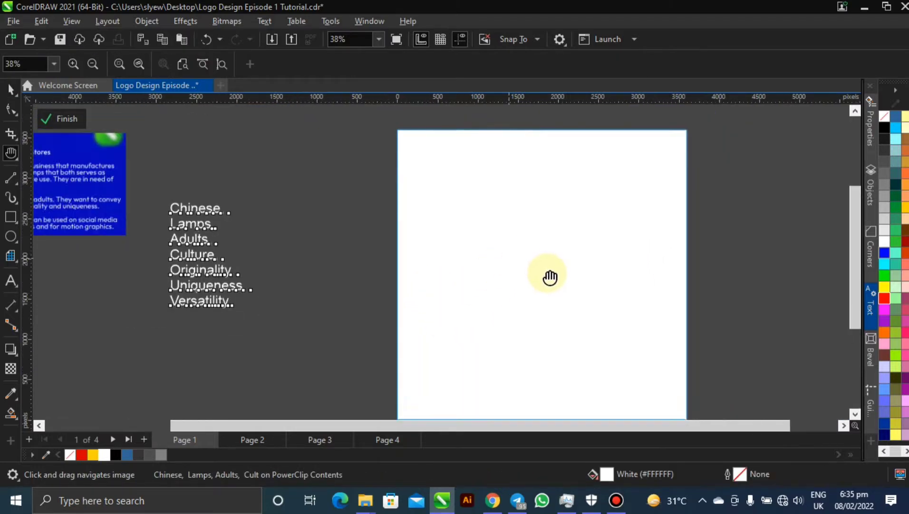
{"action": "left_click_drag", "start_coordinate": [548, 272], "coordinate": [524, 252]}
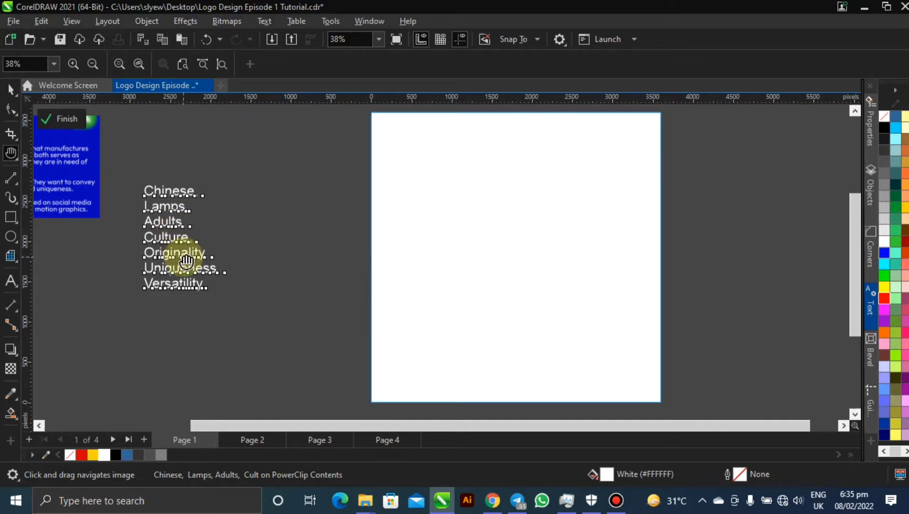
{"action": "left_click", "coordinate": [10, 89]}
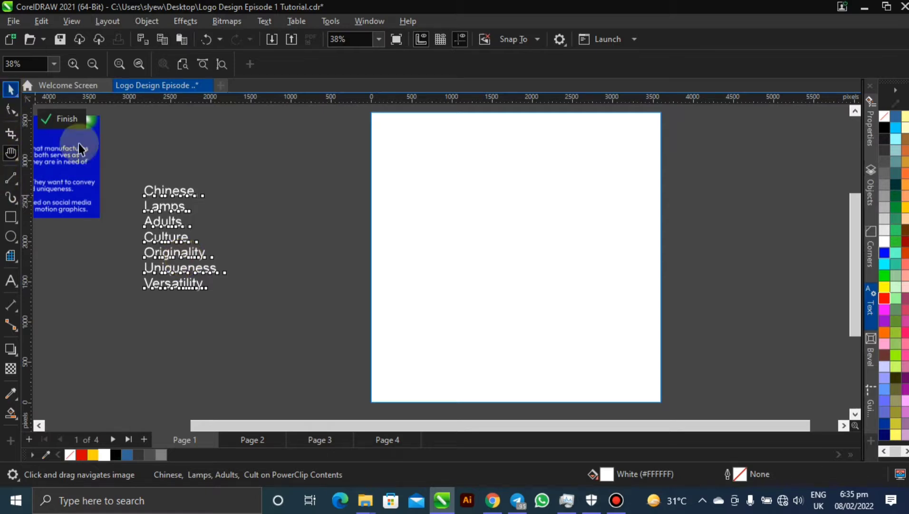
{"action": "left_click_drag", "start_coordinate": [130, 172], "coordinate": [238, 315]}
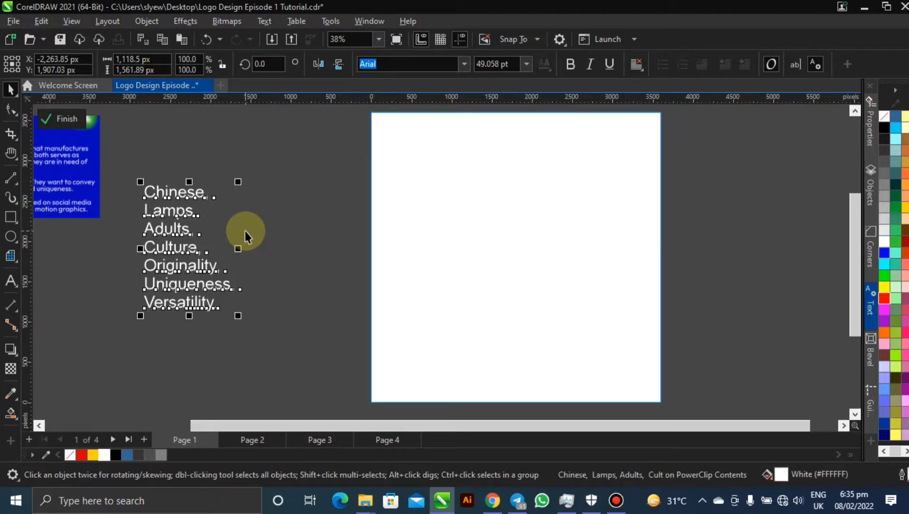
{"action": "left_click_drag", "start_coordinate": [119, 160], "coordinate": [274, 340]}
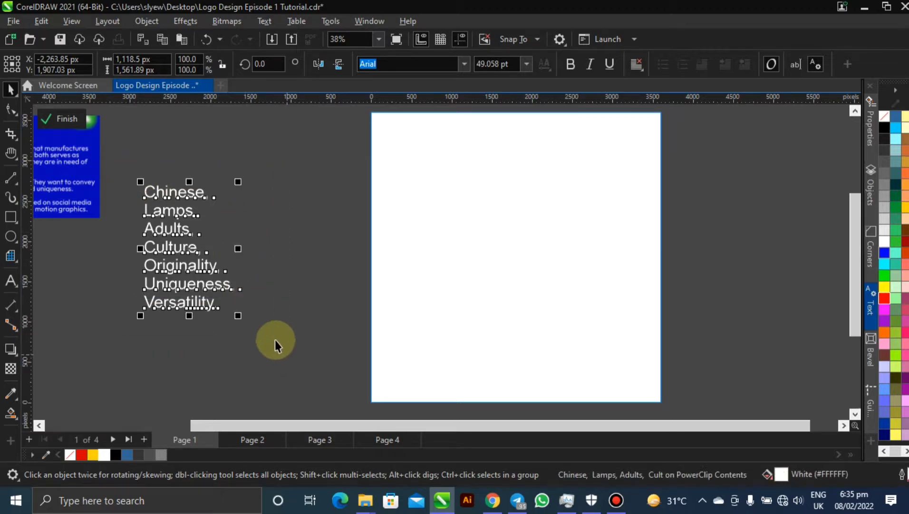
{"action": "left_click_drag", "start_coordinate": [183, 213], "coordinate": [188, 168]}
{"action": "left_click", "coordinate": [253, 224]}
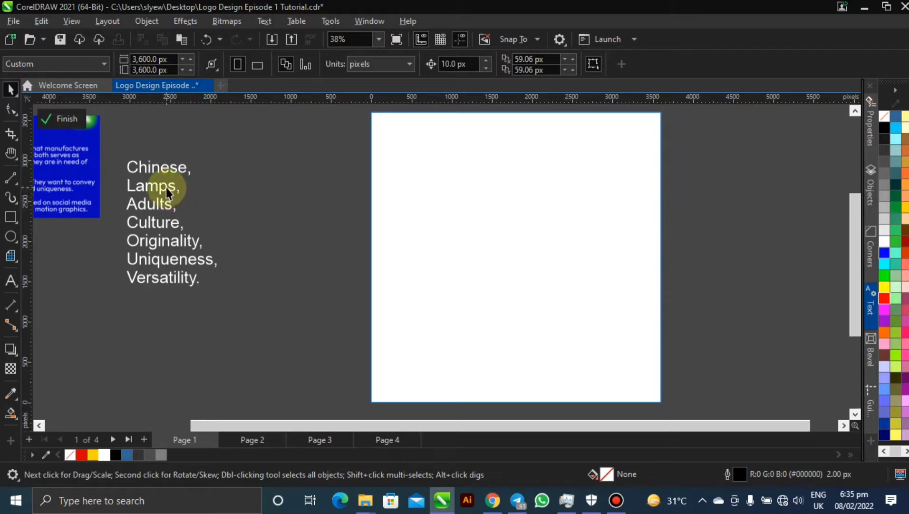
{"action": "left_click_drag", "start_coordinate": [166, 187], "coordinate": [747, 200]}
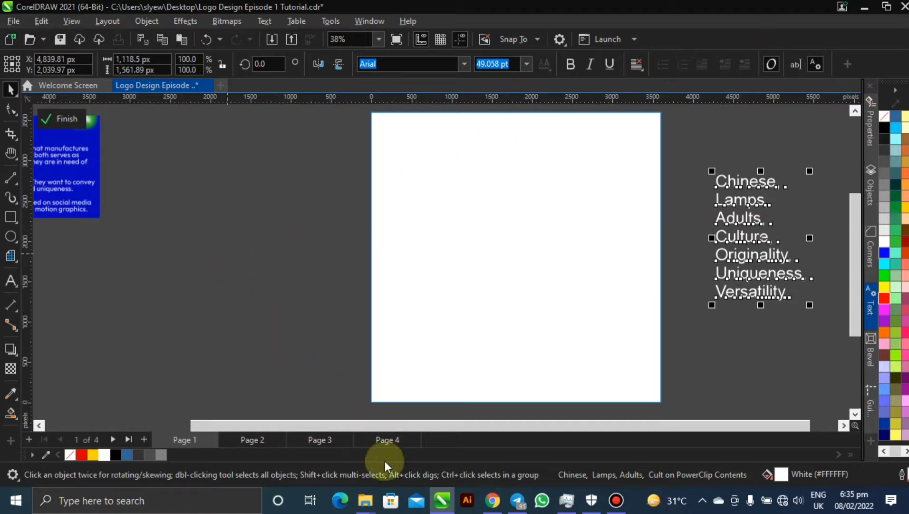
- Bring the lantern, Ortner China logo and Chinese building images from the Downloads subfolder New folder onto the canvas beside the page
{"action": "mouse_move", "coordinate": [365, 500]}
{"action": "left_click", "coordinate": [416, 444]}
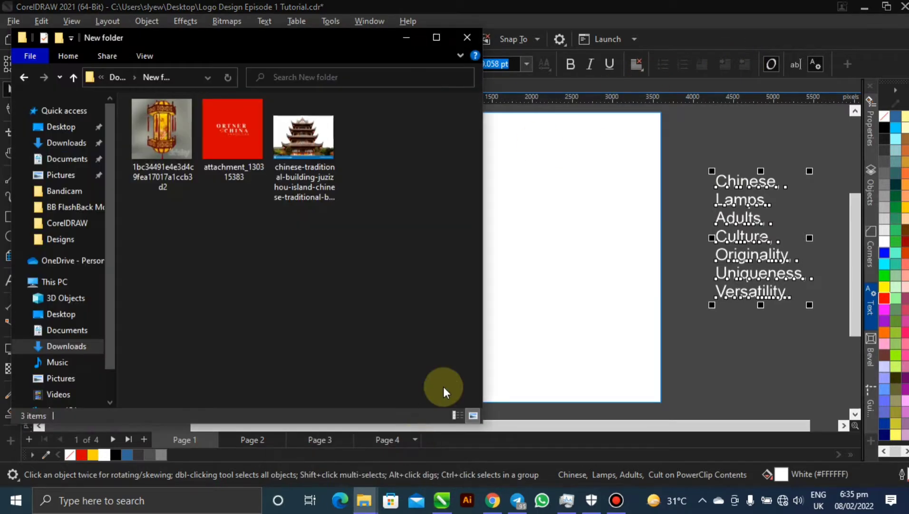
{"action": "left_click_drag", "start_coordinate": [240, 45], "coordinate": [354, 72]}
{"action": "double_click", "coordinate": [354, 72]}
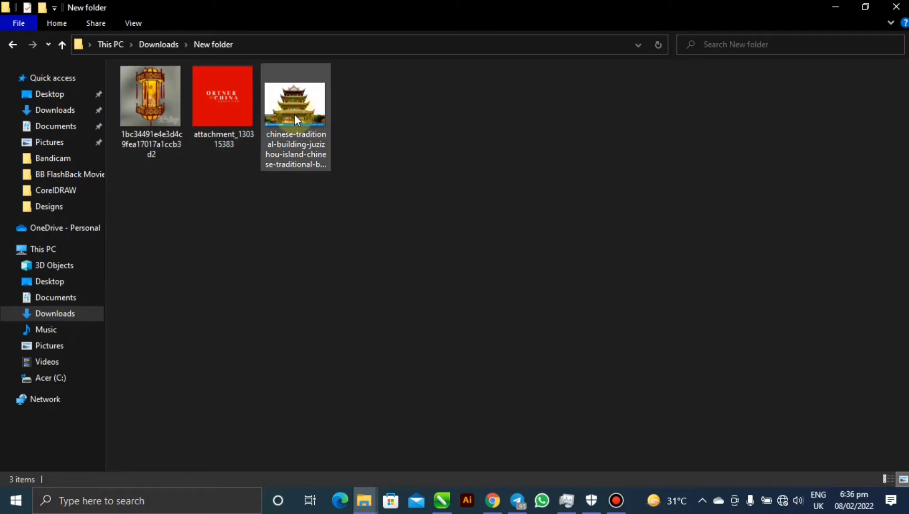
{"action": "double_click", "coordinate": [718, 7]}
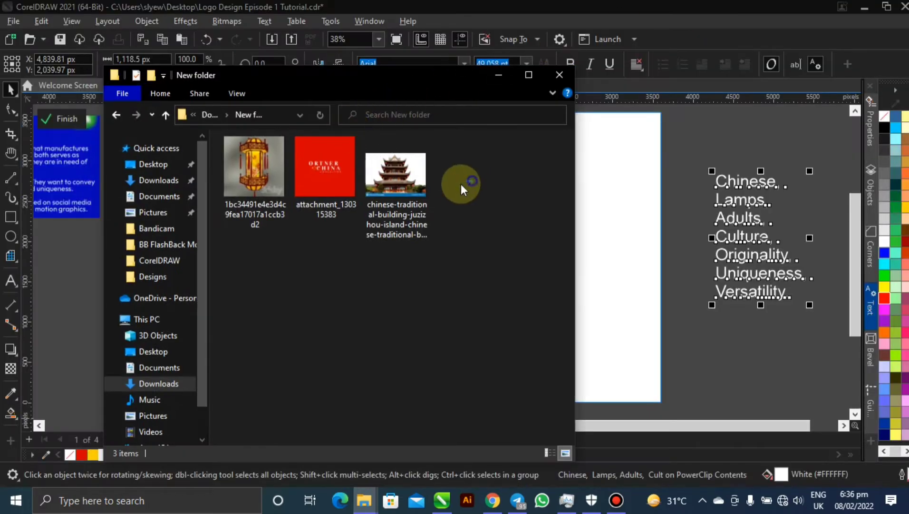
{"action": "left_click_drag", "start_coordinate": [461, 183], "coordinate": [252, 174]}
{"action": "left_click_drag", "start_coordinate": [349, 81], "coordinate": [664, 101]}
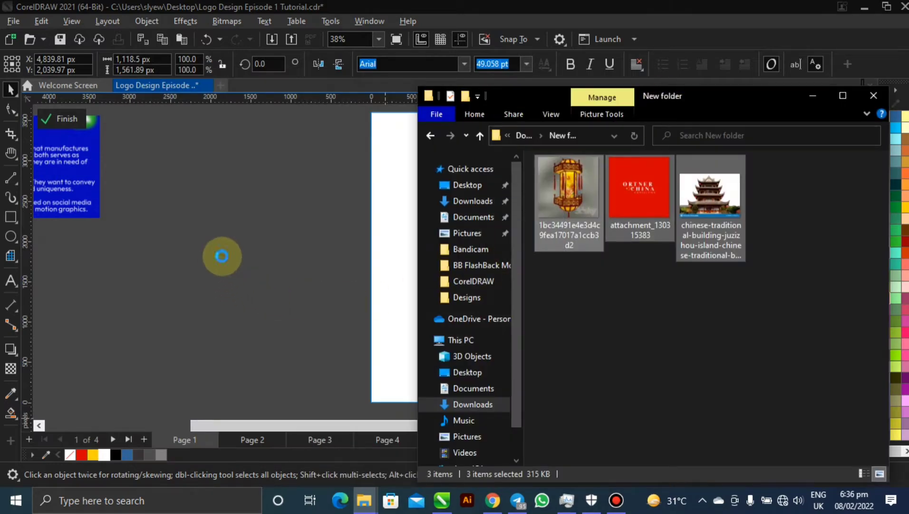
{"action": "left_click", "coordinate": [812, 98]}
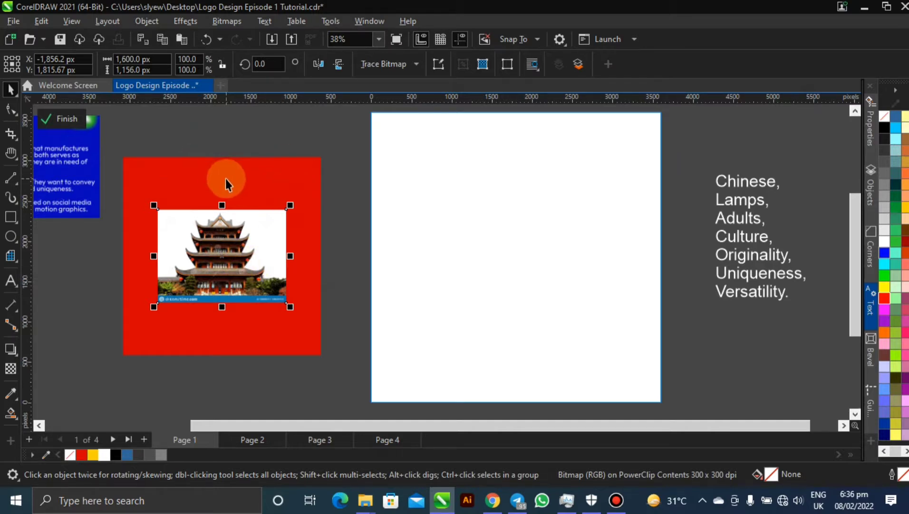
- Shrink the red Ortner China image to about 1,346 px square and move the pagoda and lantern images below the logo brief
{"action": "left_click_drag", "start_coordinate": [226, 179], "coordinate": [442, 182]}
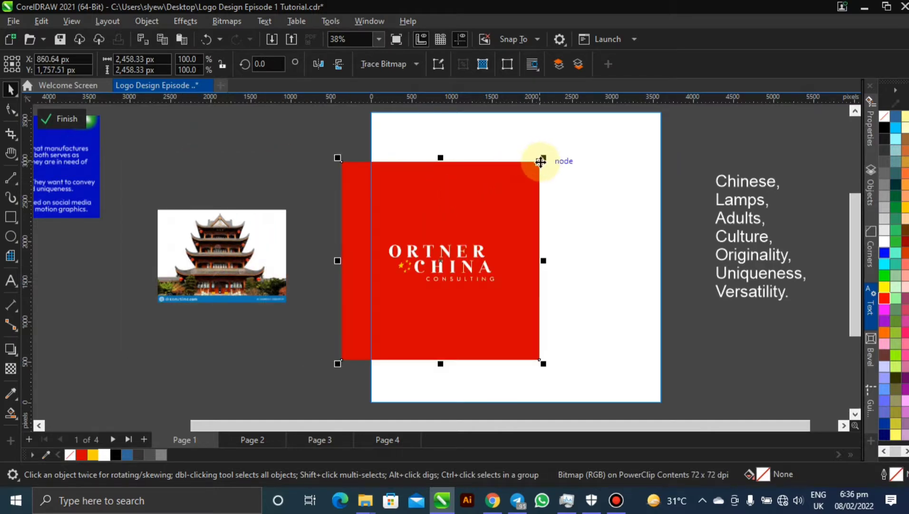
{"action": "left_click_drag", "start_coordinate": [544, 154], "coordinate": [558, 201]}
{"action": "left_click_drag", "start_coordinate": [110, 197], "coordinate": [345, 337]}
{"action": "left_click_drag", "start_coordinate": [250, 256], "coordinate": [141, 277]}
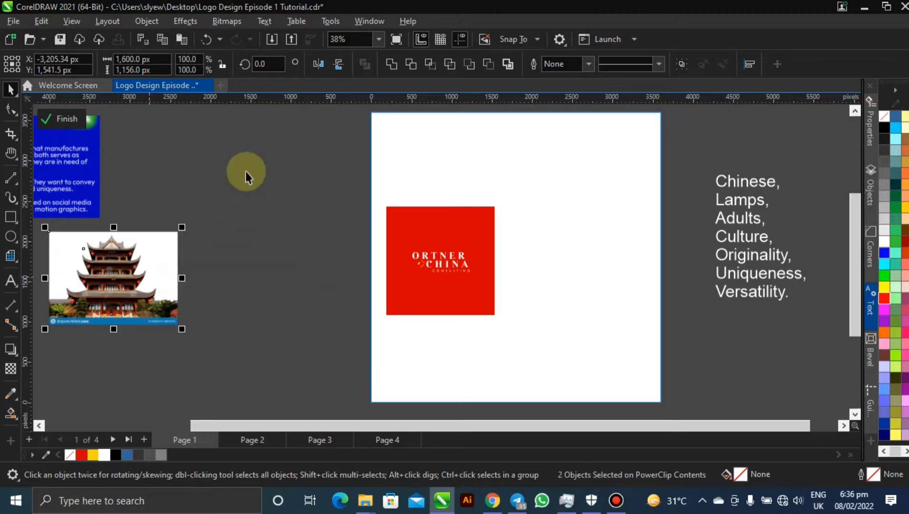
- Move the red Ortner China image off the page and set it close beside the page's upper left edge
{"action": "left_click_drag", "start_coordinate": [412, 236], "coordinate": [292, 171]}
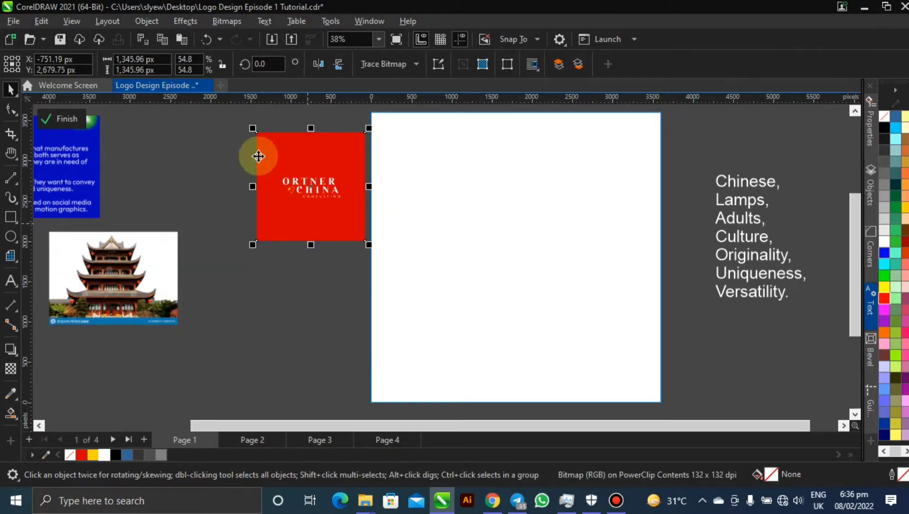
{"action": "scroll", "coordinate": [290, 199], "scroll_direction": "up", "scroll_amount": 3}
{"action": "left_click_drag", "start_coordinate": [317, 148], "coordinate": [367, 193]}
{"action": "scroll", "coordinate": [369, 192], "scroll_direction": "down", "scroll_amount": 2}
{"action": "left_click", "coordinate": [355, 199]}
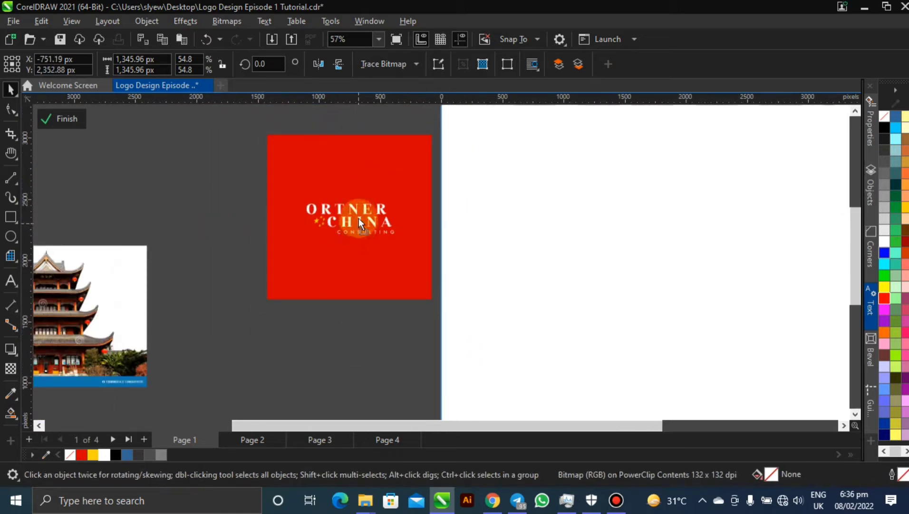
{"action": "left_click_drag", "start_coordinate": [358, 219], "coordinate": [363, 206]}
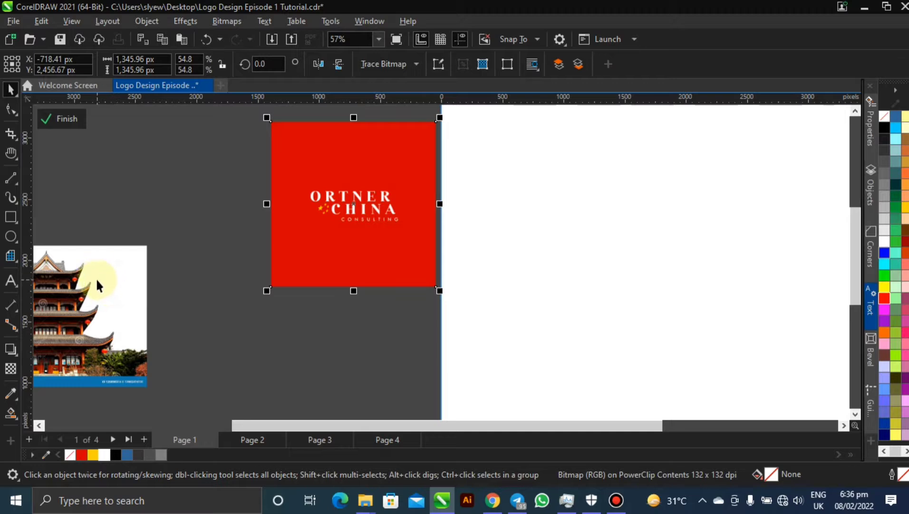
- Place the pagoda image directly beneath the red Ortner China image and shift both images slightly upward together
{"action": "left_click_drag", "start_coordinate": [70, 288], "coordinate": [190, 166]}
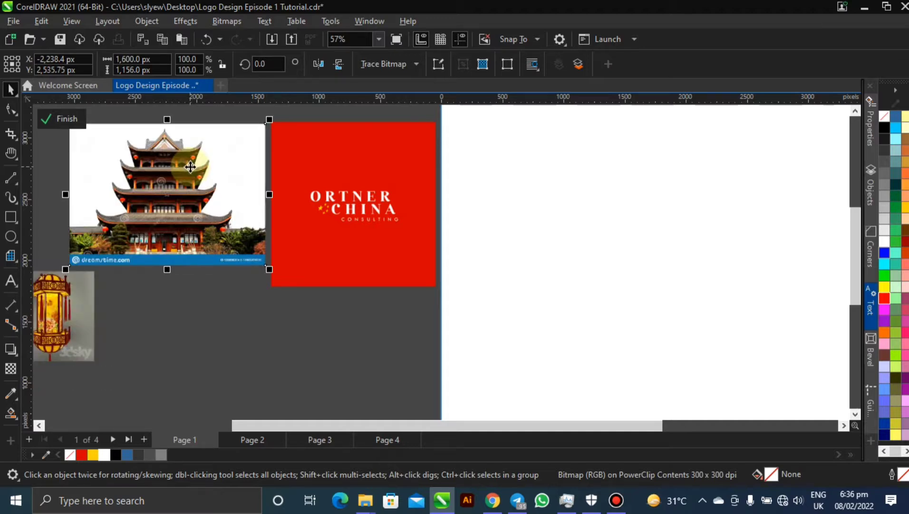
{"action": "left_click_drag", "start_coordinate": [190, 167], "coordinate": [331, 332]}
{"action": "left_click", "coordinate": [347, 242]}
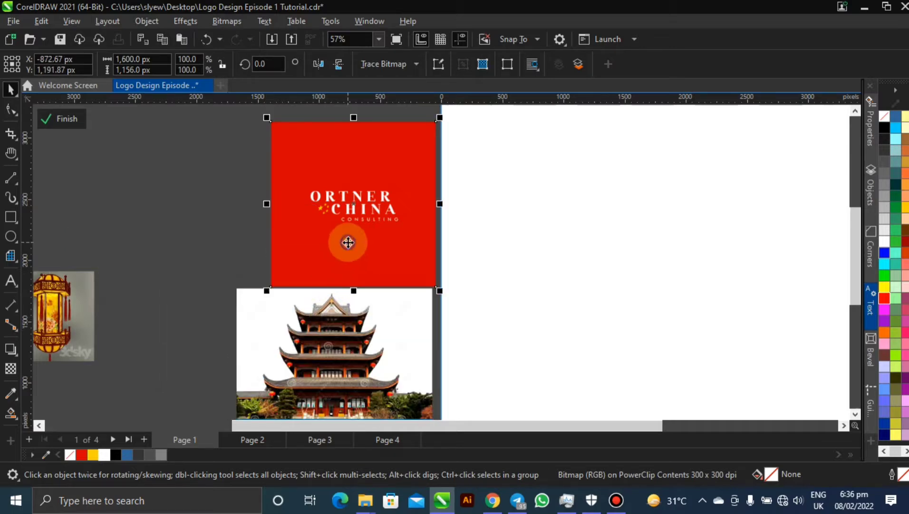
{"action": "left_click", "coordinate": [347, 311], "text": "shift"}
{"action": "left_click_drag", "start_coordinate": [358, 243], "coordinate": [357, 226]}
{"action": "left_click", "coordinate": [204, 266]}
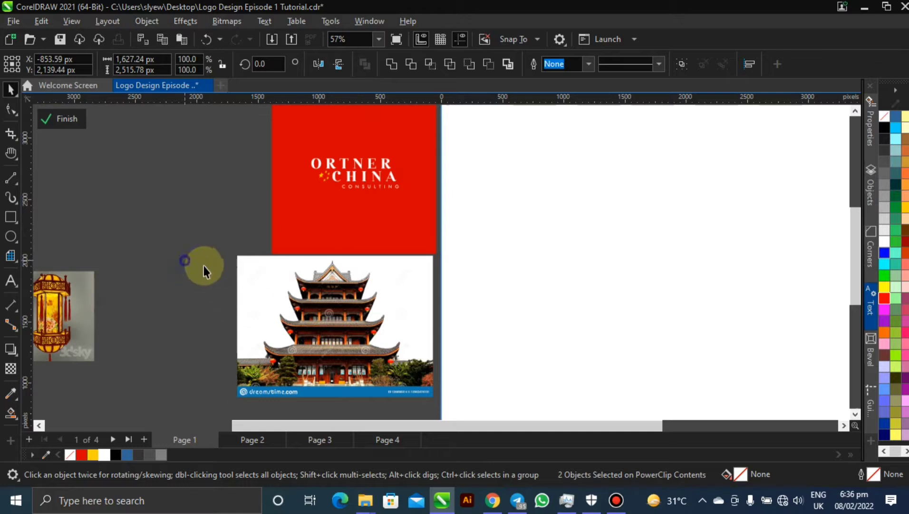
- Nudge the pagoda image to leave a narrow gap beneath the Ortner China image, and inspect its tiered roofs up close
{"action": "mouse_move", "coordinate": [348, 309]}
{"action": "left_mouse_down"}
{"action": "mouse_move", "coordinate": [292, 300]}
{"action": "mouse_move", "coordinate": [357, 308]}
{"action": "left_mouse_up"}
{"action": "scroll", "coordinate": [327, 320], "scroll_direction": "up", "scroll_amount": 3}
{"action": "scroll", "coordinate": [328, 324], "scroll_direction": "up", "scroll_amount": 1}
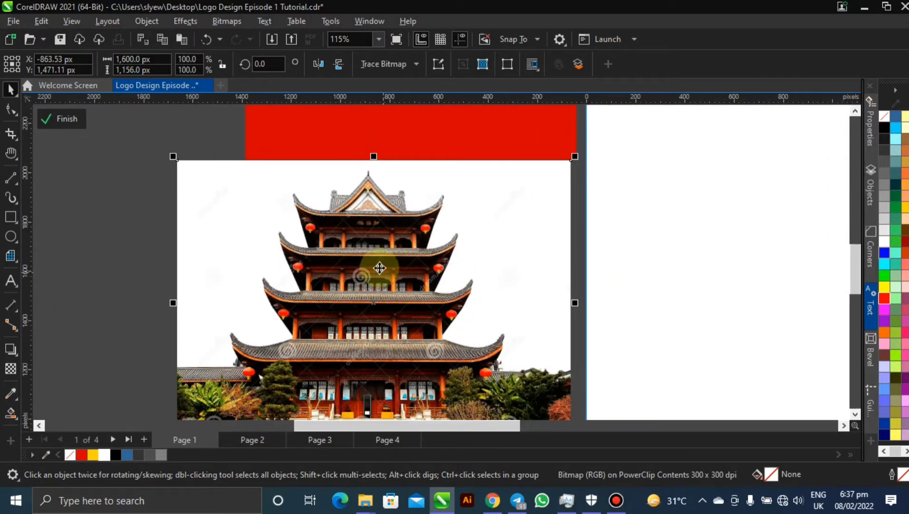
{"action": "left_click_drag", "start_coordinate": [399, 250], "coordinate": [393, 261]}
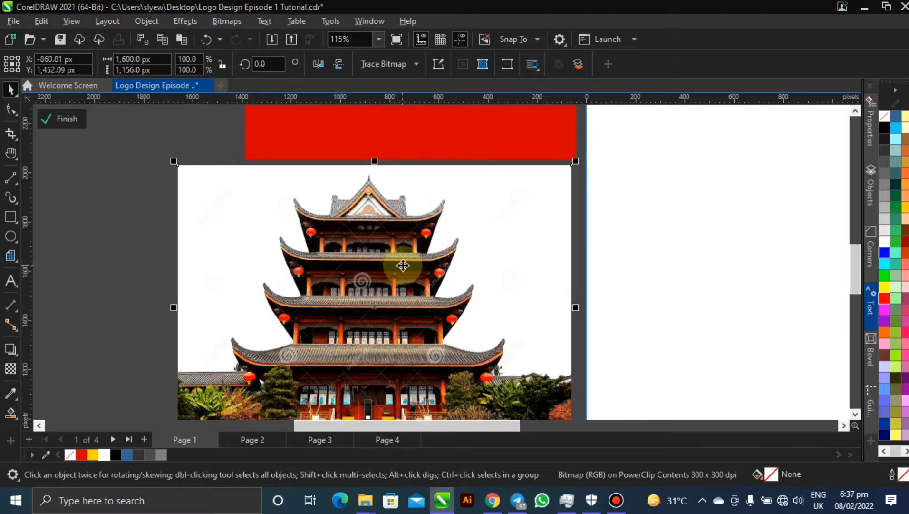
{"action": "scroll", "coordinate": [401, 284], "scroll_direction": "down", "scroll_amount": 1}
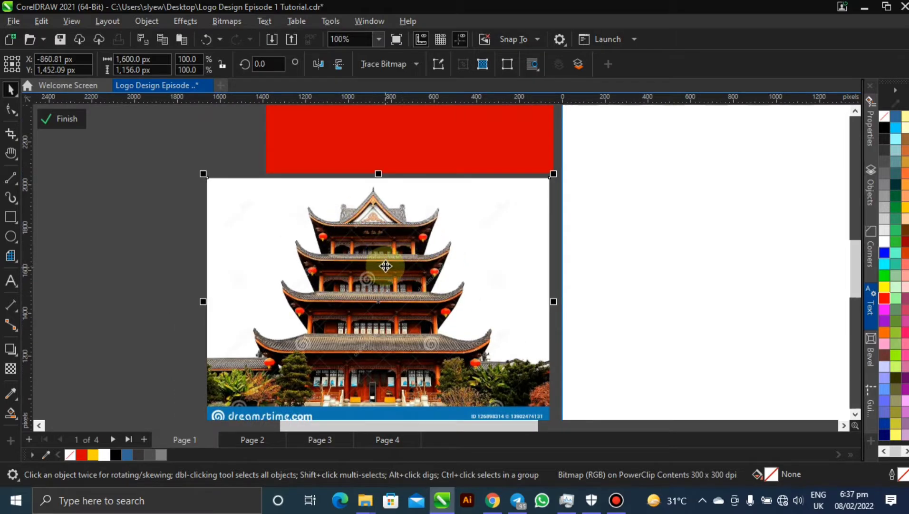
{"action": "scroll", "coordinate": [385, 266], "scroll_direction": "down", "scroll_amount": 3}
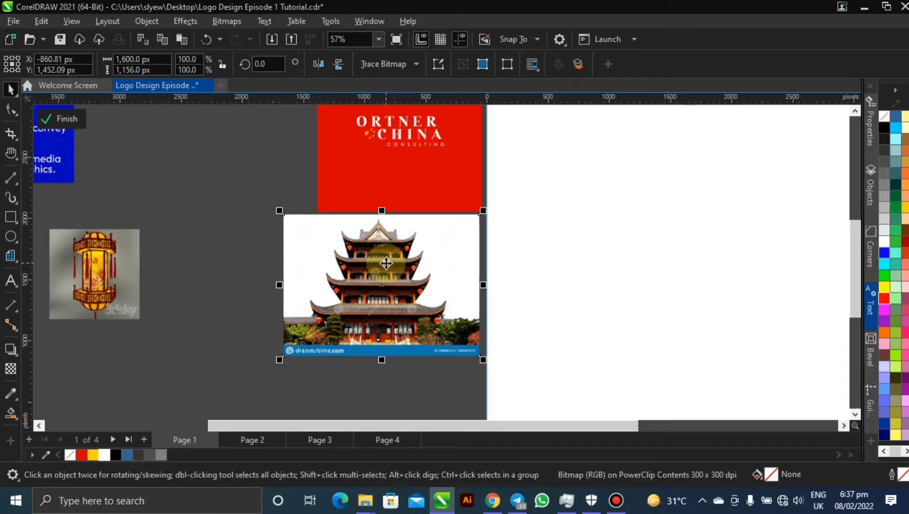
{"action": "left_click", "coordinate": [386, 263]}
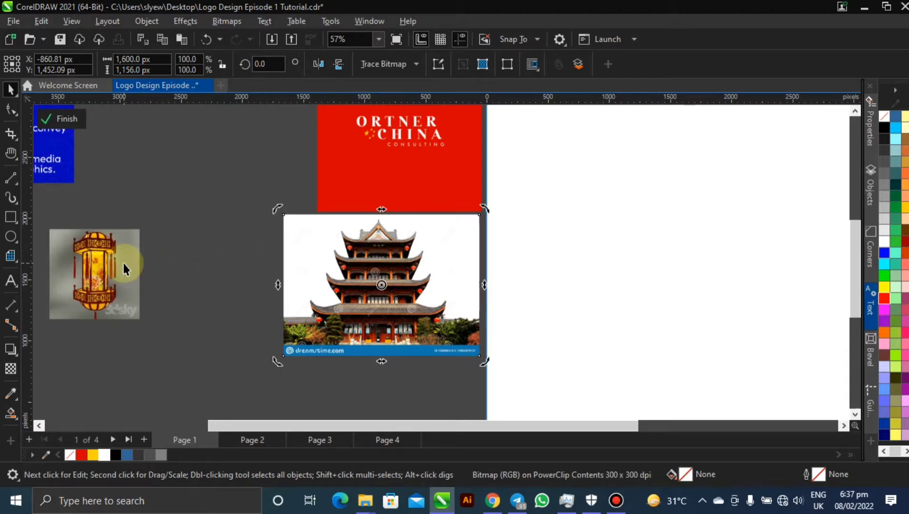
- Place the lantern image against the red Ortner China image's outer side and scale it to about 789 px square
{"action": "left_click_drag", "start_coordinate": [123, 264], "coordinate": [280, 152]}
{"action": "left_click_drag", "start_coordinate": [222, 205], "coordinate": [193, 218]}
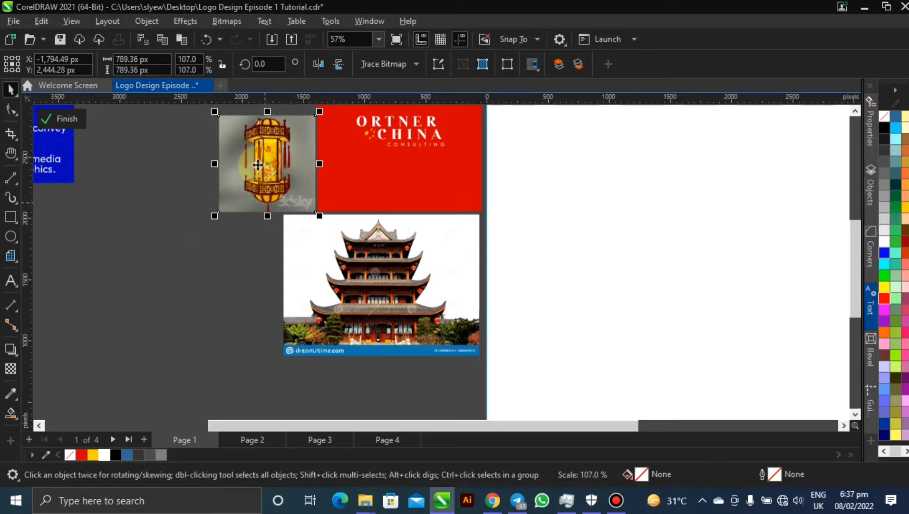
{"action": "scroll", "coordinate": [258, 165], "scroll_direction": "up", "scroll_amount": 3}
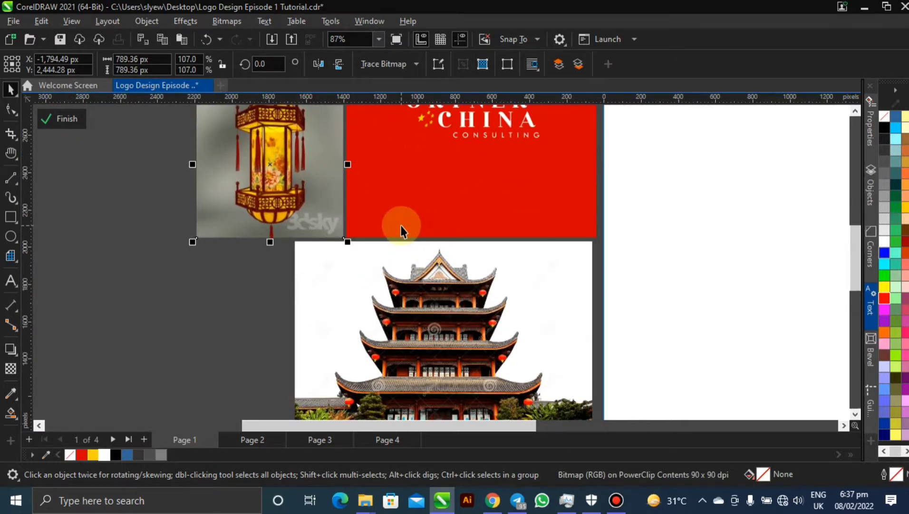
- Enlarge the lantern image to about 1,015 px square and shift it slightly up and away from the red Ortner China image
{"action": "key", "text": "h"}
{"action": "left_click_drag", "start_coordinate": [410, 170], "coordinate": [378, 264]}
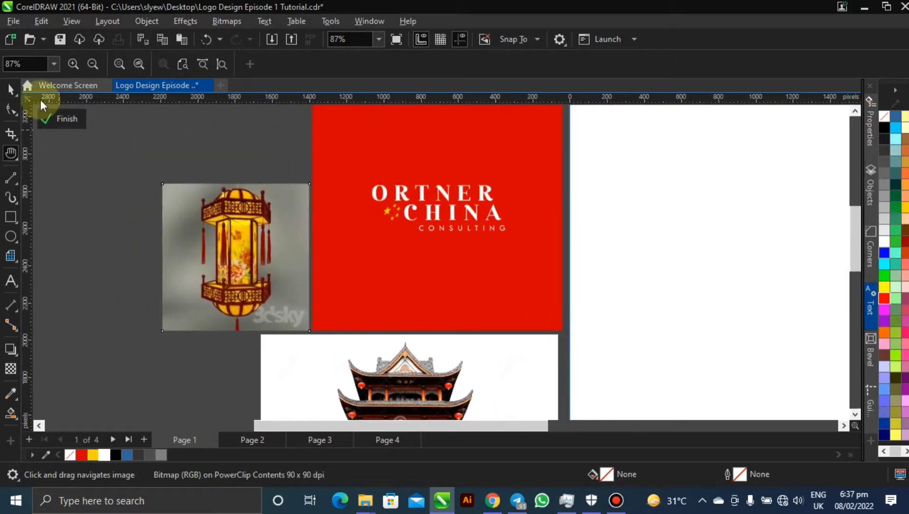
{"action": "key", "text": "space"}
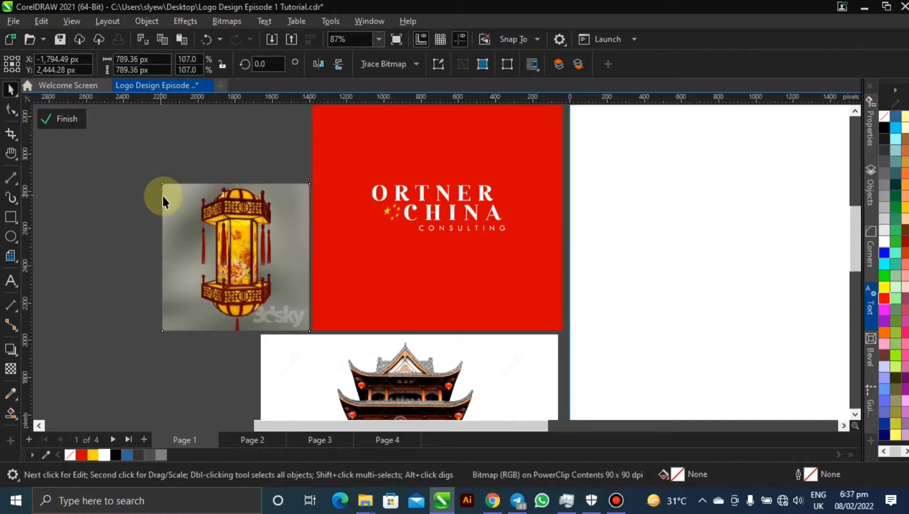
{"action": "left_click", "coordinate": [162, 196]}
{"action": "left_click_drag", "start_coordinate": [161, 183], "coordinate": [116, 137]}
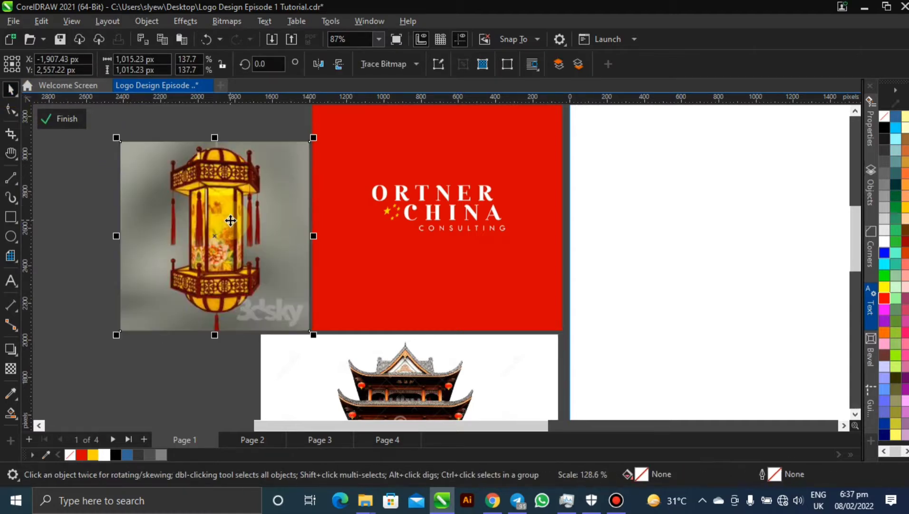
{"action": "left_click_drag", "start_coordinate": [228, 219], "coordinate": [218, 204]}
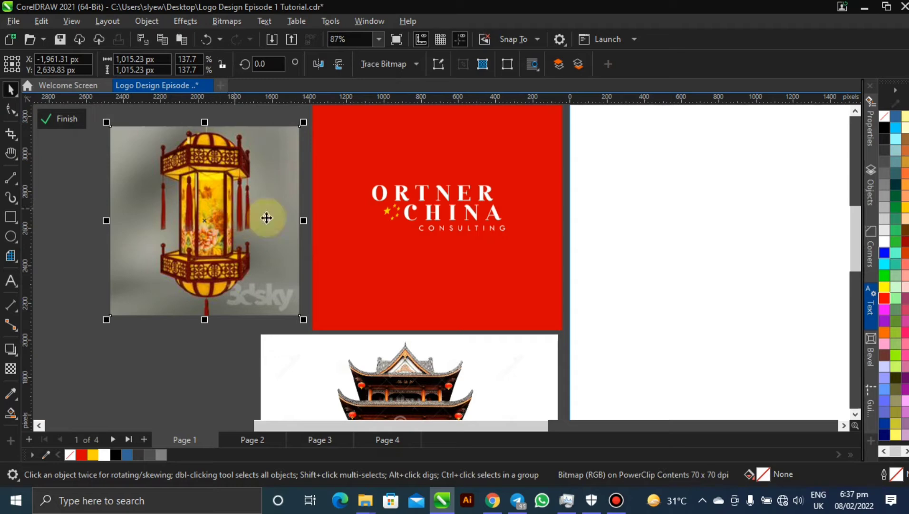
- Nudge the lantern image further from the red Ortner China image and move the pagoda image directly beneath the lantern
{"action": "scroll", "coordinate": [267, 218], "scroll_direction": "down", "scroll_amount": 2}
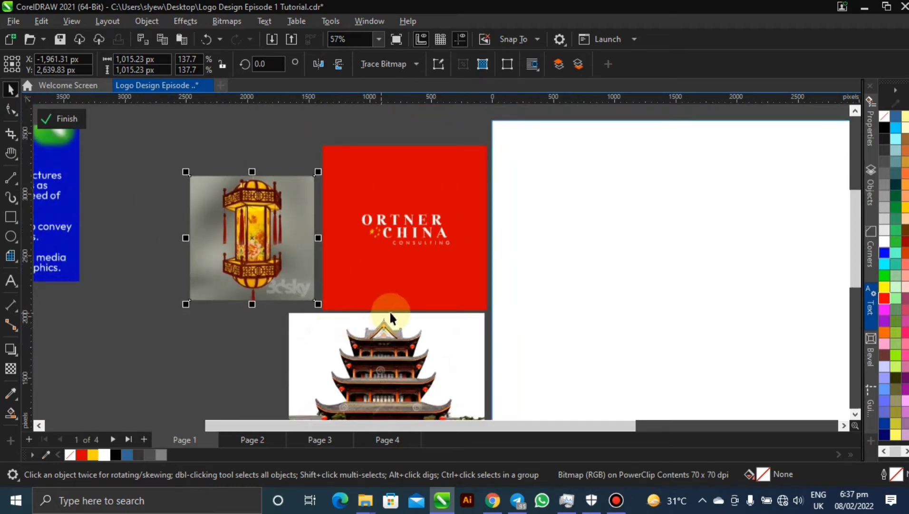
{"action": "left_click_drag", "start_coordinate": [854, 240], "coordinate": [852, 250]}
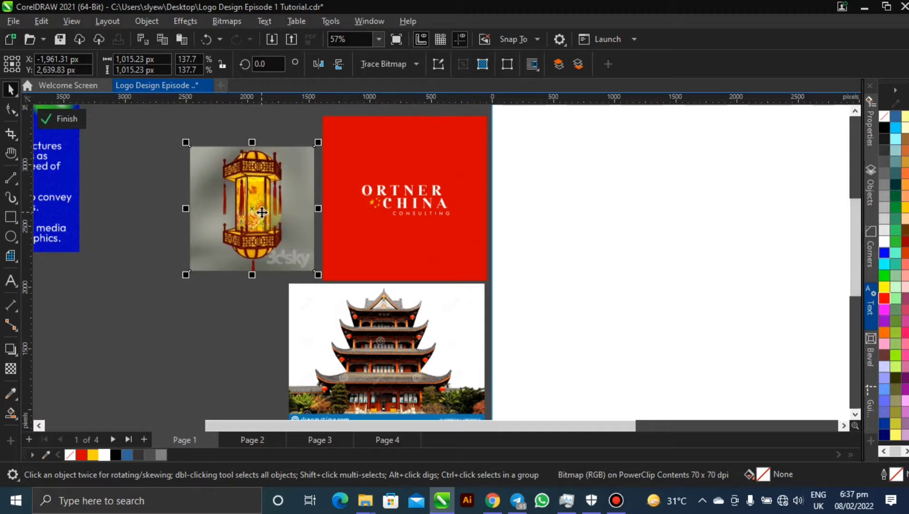
{"action": "left_click_drag", "start_coordinate": [262, 212], "coordinate": [255, 209]}
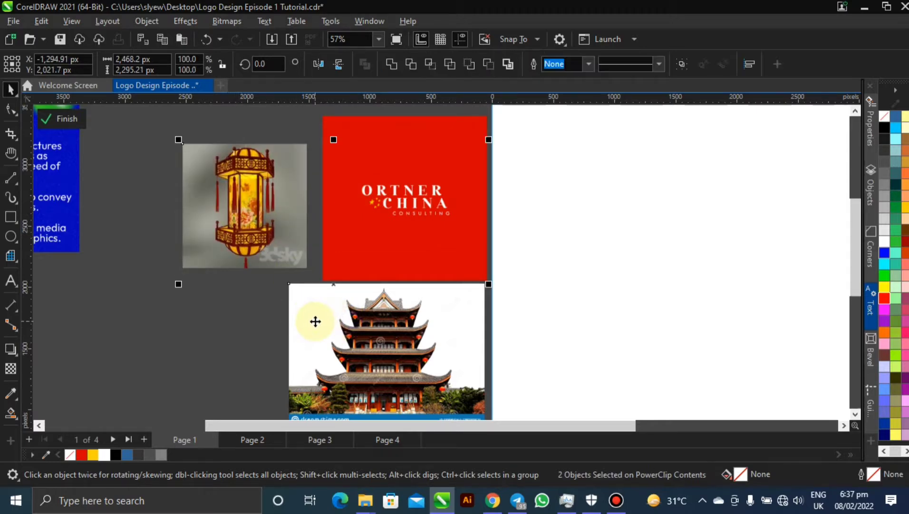
{"action": "left_click", "coordinate": [190, 312]}
{"action": "left_click_drag", "start_coordinate": [333, 319], "coordinate": [162, 294]}
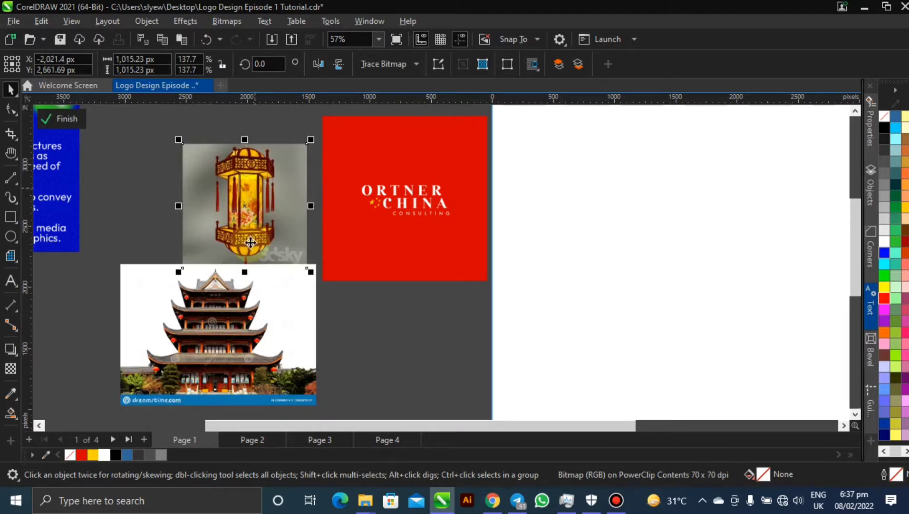
- Move the red Ortner China image away from the page, up to the blue Du'Yung Stores brief
{"action": "left_click", "coordinate": [335, 199]}
{"action": "left_click", "coordinate": [335, 198]}
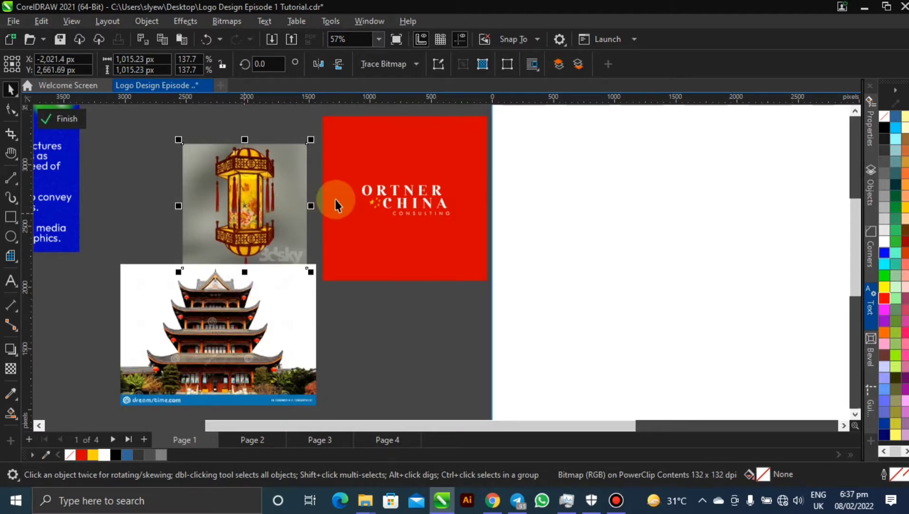
{"action": "left_click_drag", "start_coordinate": [364, 204], "coordinate": [95, 176]}
{"action": "left_click_drag", "start_coordinate": [440, 197], "coordinate": [128, 128]}
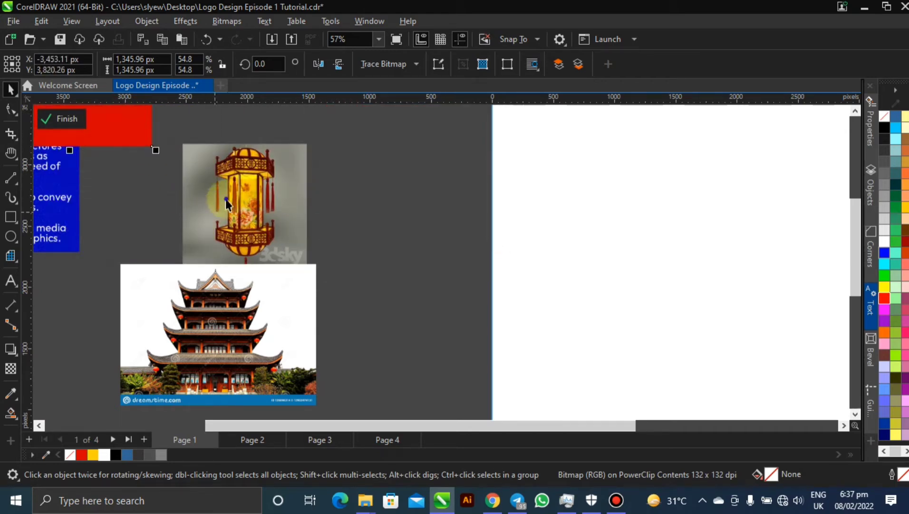
- Bring the lantern and pagoda images closer to the page, keeping the pagoda beneath the lantern
{"action": "left_click_drag", "start_coordinate": [235, 204], "coordinate": [361, 166]}
{"action": "left_click_drag", "start_coordinate": [259, 285], "coordinate": [393, 257]}
{"action": "left_click", "coordinate": [395, 277]}
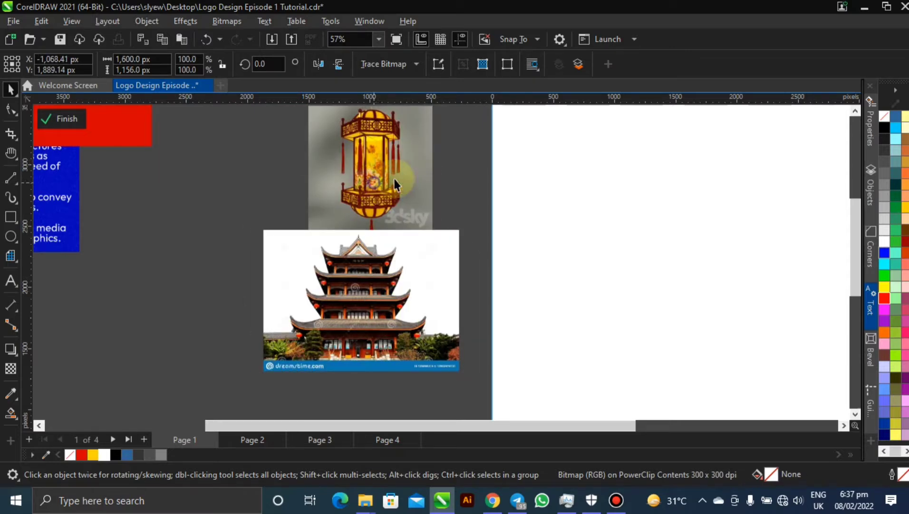
{"action": "left_click_drag", "start_coordinate": [394, 178], "coordinate": [409, 171]}
{"action": "left_click", "coordinate": [329, 267]}
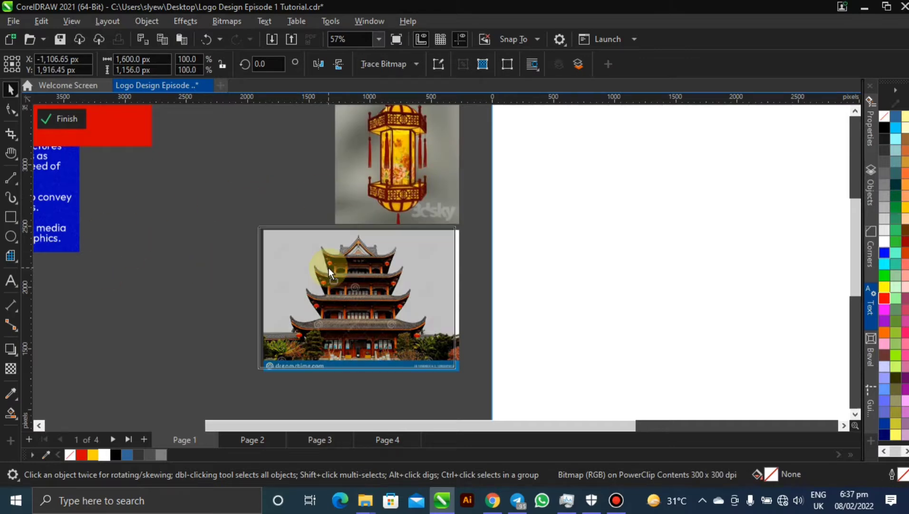
{"action": "left_click_drag", "start_coordinate": [329, 267], "coordinate": [333, 268]}
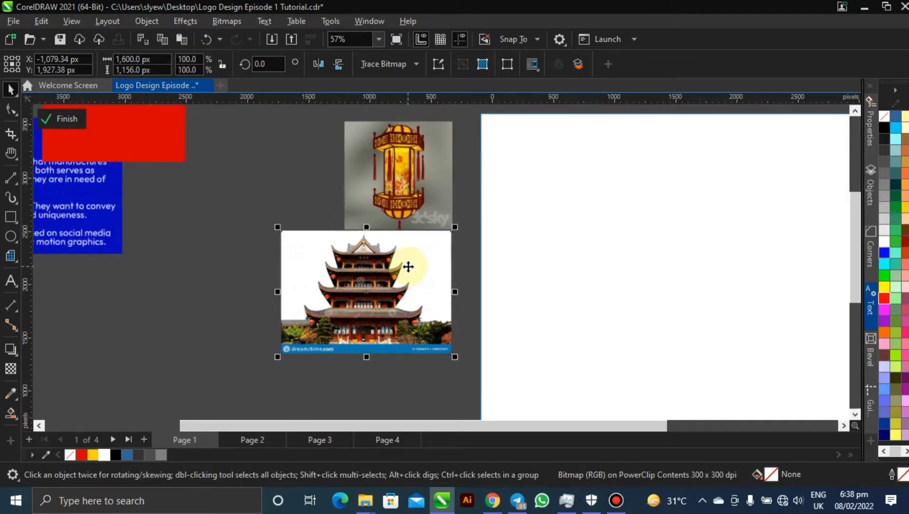
- Reposition the lantern and pagoda images so their page-side edges line up and the pagoda's top meets the lantern's lower edge
{"action": "scroll", "coordinate": [408, 267], "scroll_direction": "down", "scroll_amount": 1}
{"action": "left_click_drag", "start_coordinate": [394, 171], "coordinate": [416, 171]}
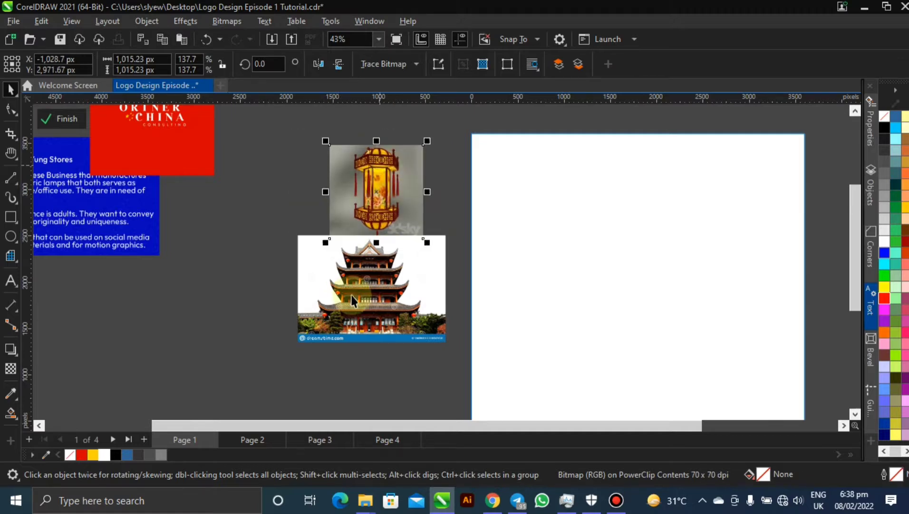
{"action": "mouse_move", "coordinate": [355, 282]}
{"action": "left_mouse_down"}
{"action": "mouse_move", "coordinate": [330, 280]}
{"action": "mouse_move", "coordinate": [370, 279]}
{"action": "left_mouse_up"}
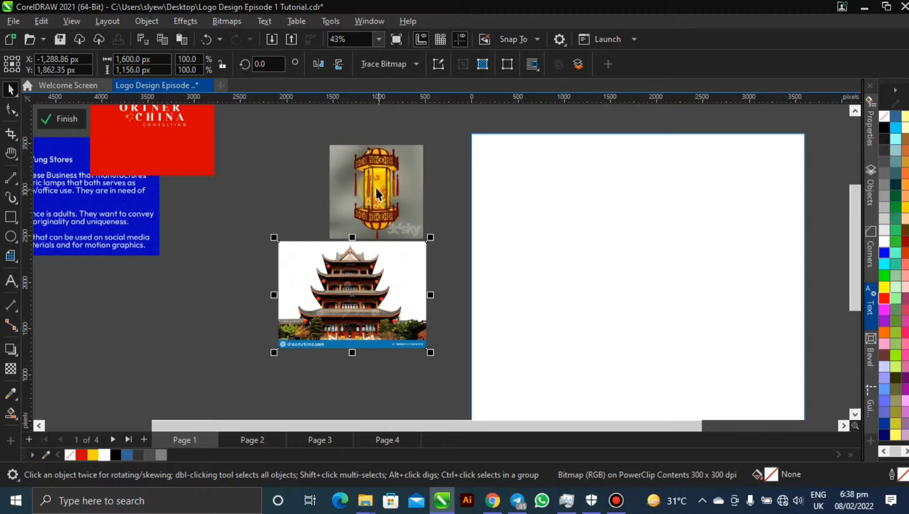
{"action": "scroll", "coordinate": [375, 184], "scroll_direction": "up", "scroll_amount": 3}
{"action": "left_click_drag", "start_coordinate": [357, 337], "coordinate": [351, 320]}
{"action": "scroll", "coordinate": [385, 278], "scroll_direction": "up", "scroll_amount": 1}
{"action": "scroll", "coordinate": [385, 277], "scroll_direction": "down", "scroll_amount": 1}
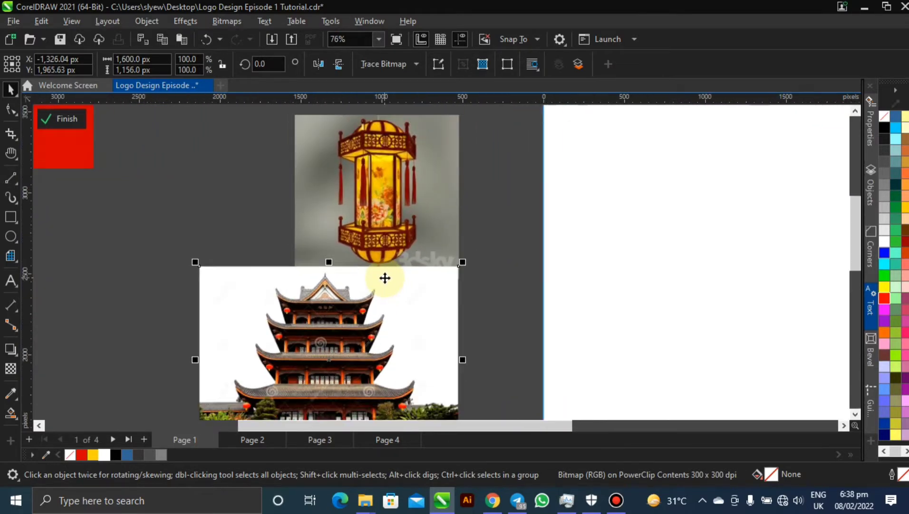
- Raise the pagoda image, bring the lantern image to the front, and centre the lantern over the pagoda building
{"action": "left_click_drag", "start_coordinate": [394, 206], "coordinate": [346, 357]}
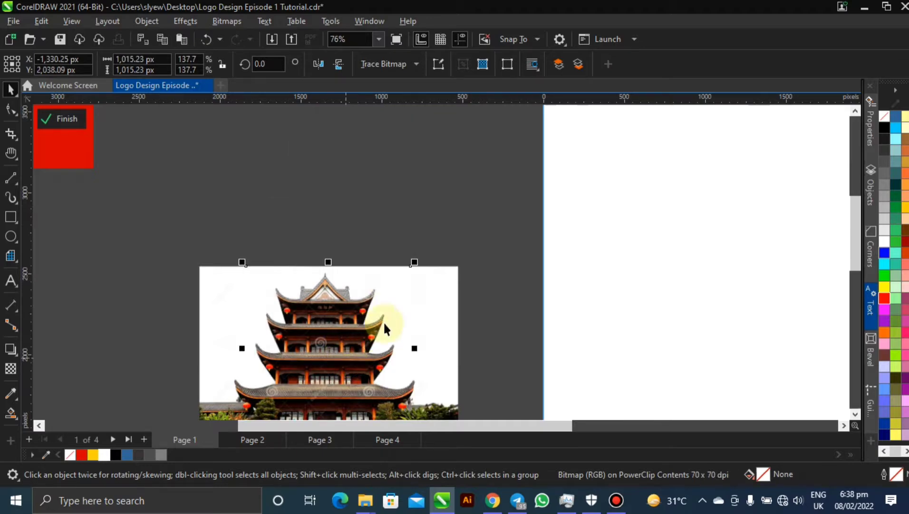
{"action": "left_click_drag", "start_coordinate": [448, 300], "coordinate": [447, 192]}
{"action": "left_click", "coordinate": [348, 360]}
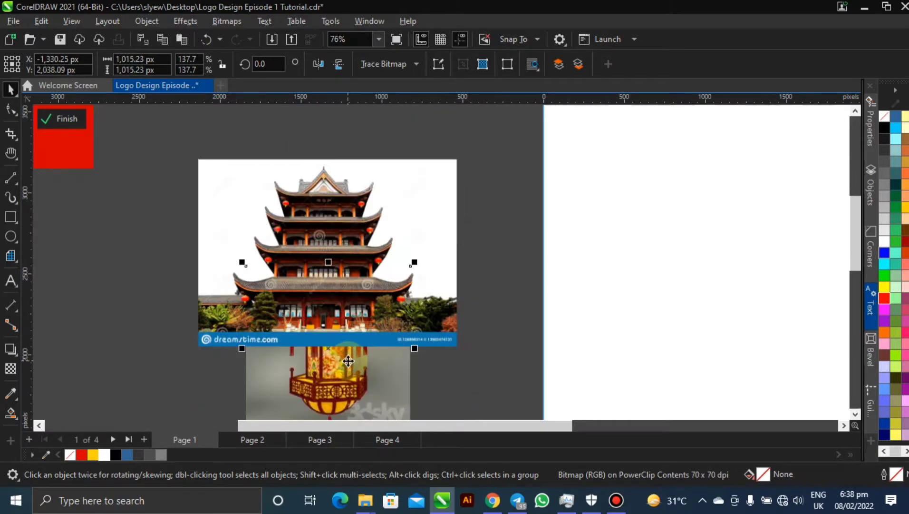
{"action": "left_click_drag", "start_coordinate": [346, 355], "coordinate": [373, 283]}
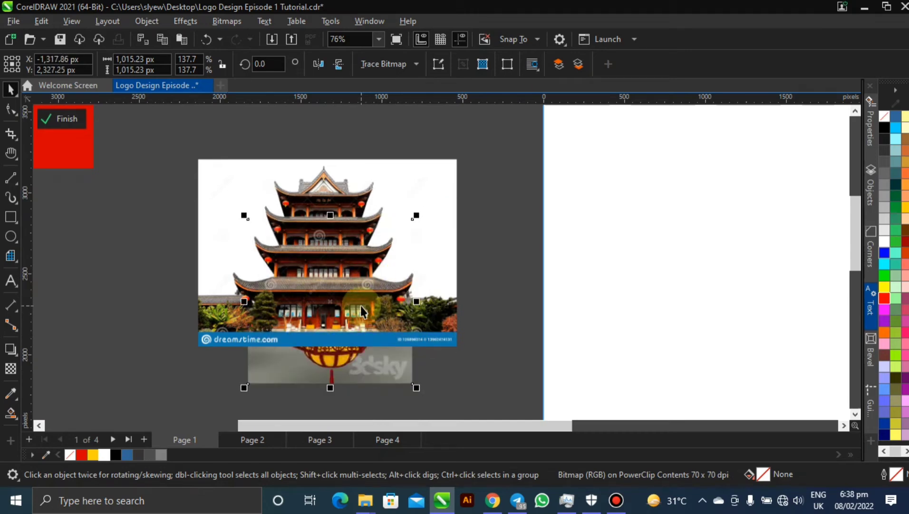
{"action": "key", "text": "shift+Page_Up"}
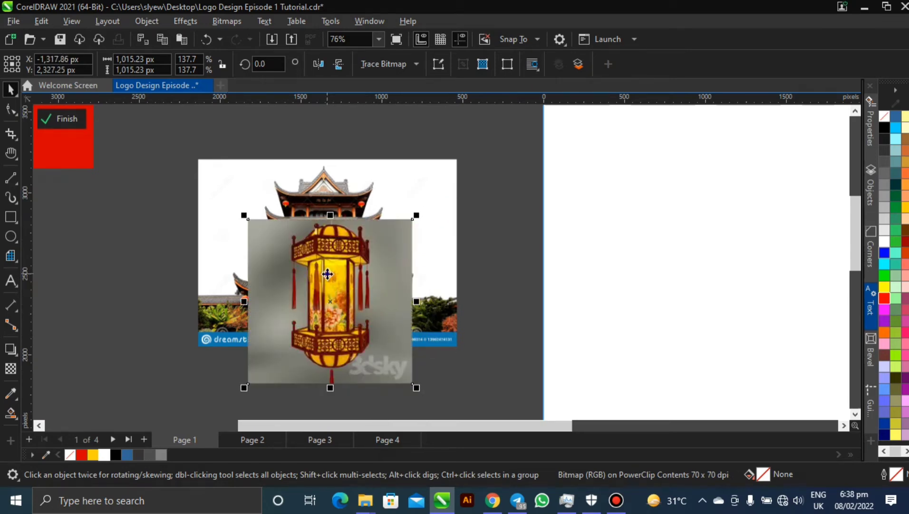
{"action": "left_click_drag", "start_coordinate": [327, 274], "coordinate": [334, 221]}
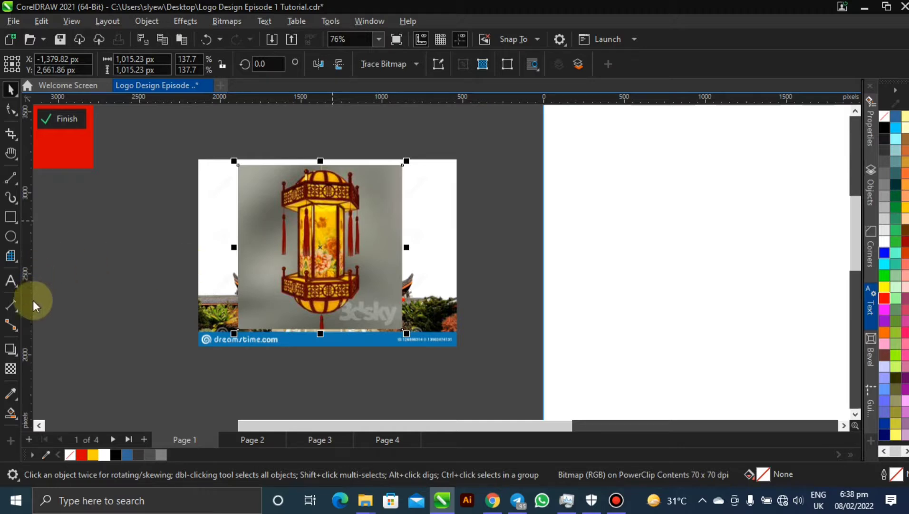
- Apply a uniform transparency of 50 to the lantern image over the pagoda
{"action": "left_click", "coordinate": [10, 368]}
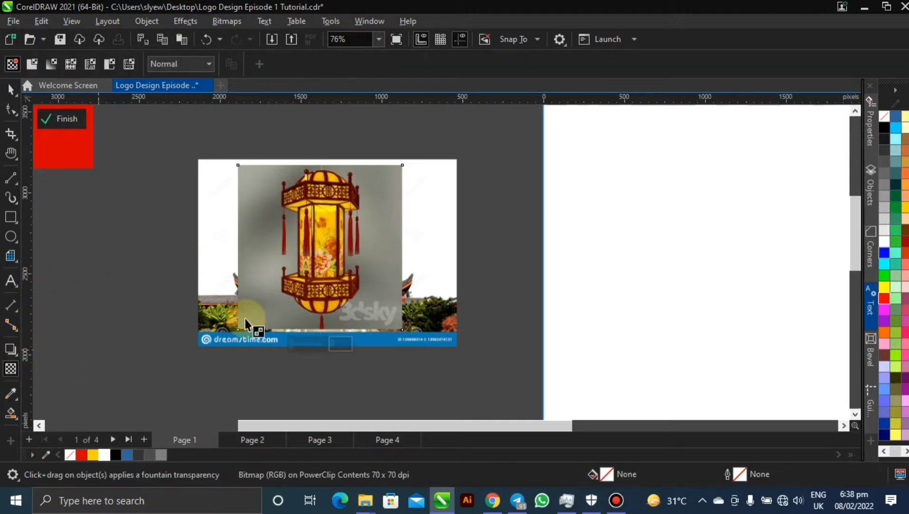
{"action": "left_click", "coordinate": [308, 342]}
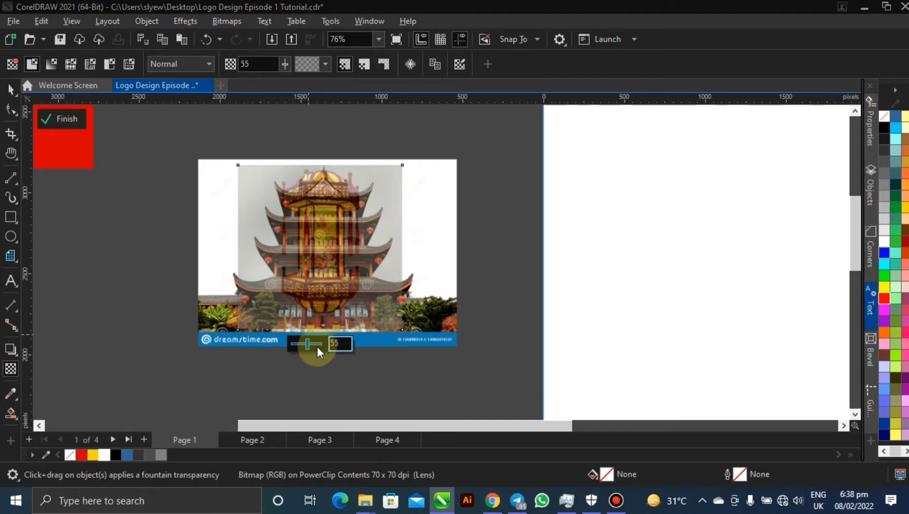
{"action": "double_click", "coordinate": [335, 343]}
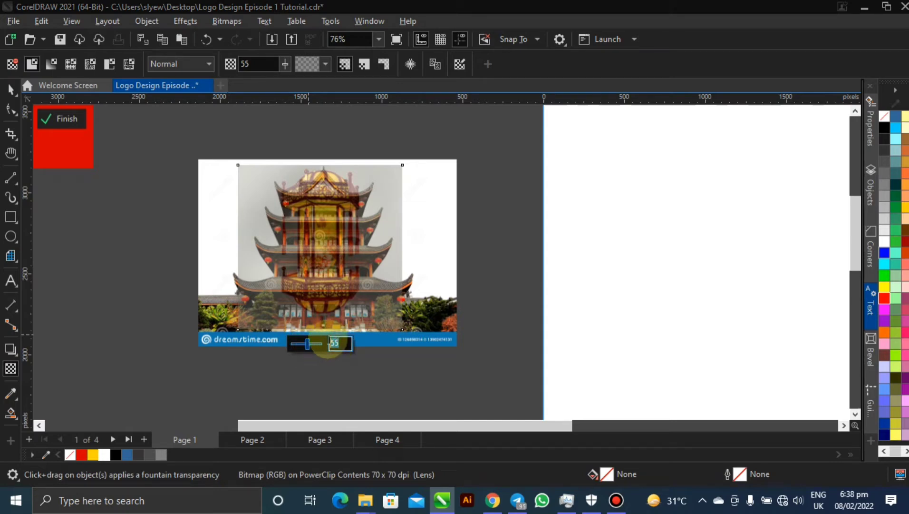
{"action": "type", "text": "5"}
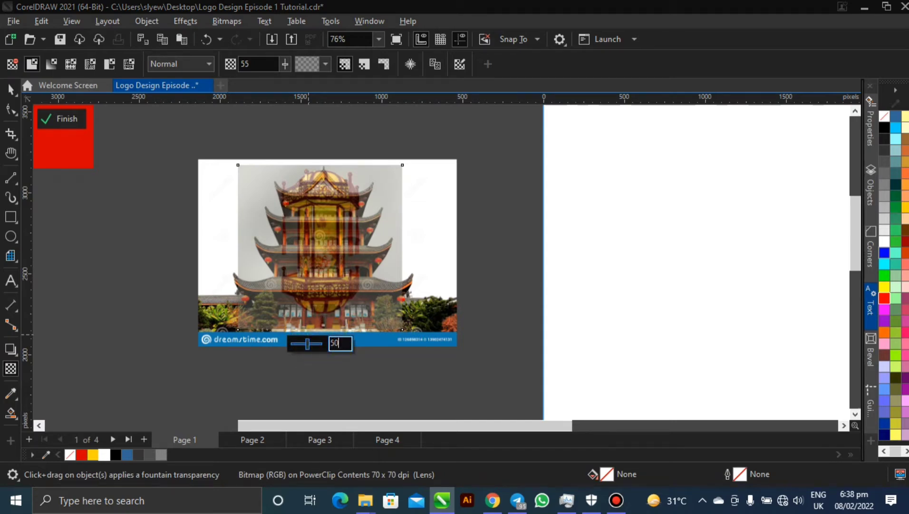
{"action": "type", "text": "0"}
{"action": "key", "text": "Return"}
{"action": "left_click", "coordinate": [11, 89]}
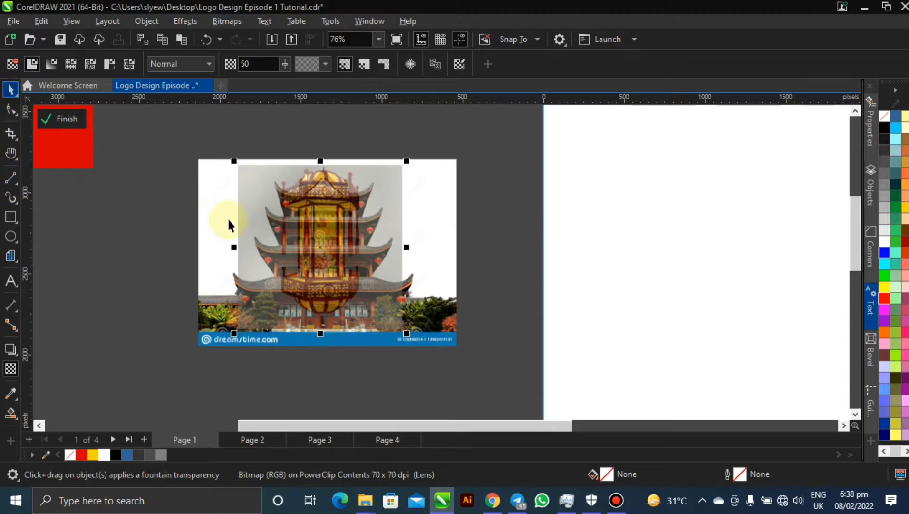
- Trace the pagoda's top three roof tiers with freehand curves about 647, 742 and 843 px wide
{"action": "scroll", "coordinate": [302, 229], "scroll_direction": "up", "scroll_amount": 3}
{"action": "left_click_drag", "start_coordinate": [304, 230], "coordinate": [325, 245]}
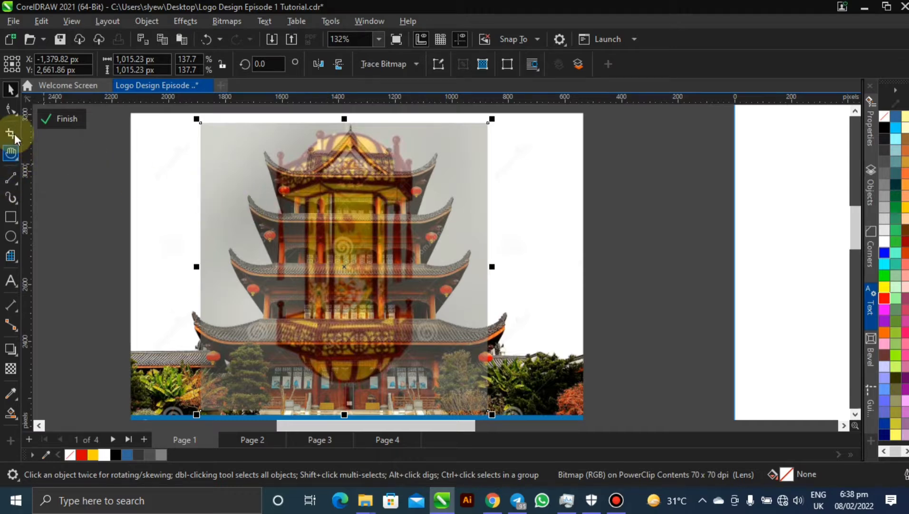
{"action": "left_click", "coordinate": [11, 179]}
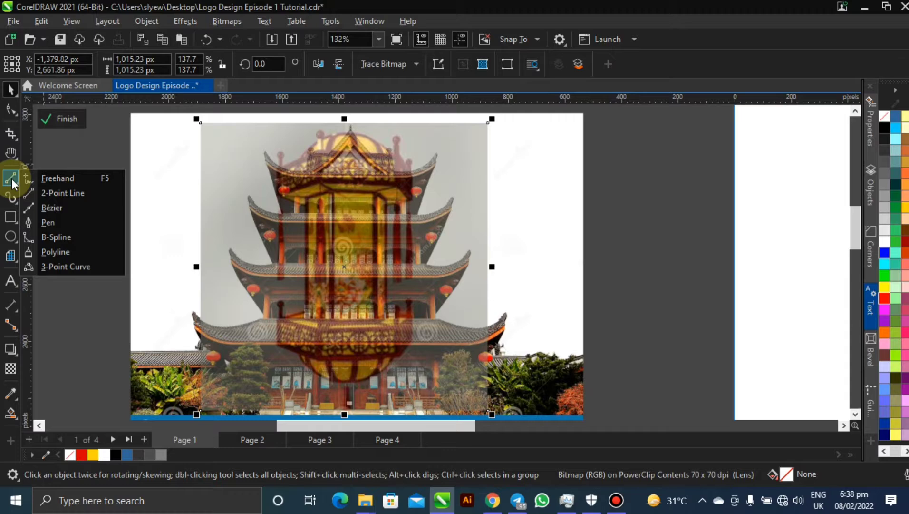
{"action": "left_click", "coordinate": [61, 180]}
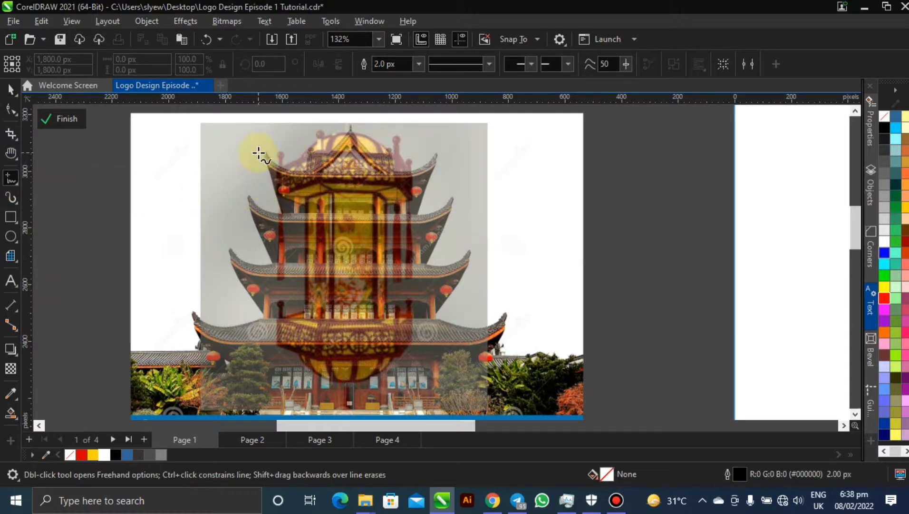
{"action": "mouse_move", "coordinate": [272, 161]}
{"action": "left_mouse_down"}
{"action": "mouse_move", "coordinate": [313, 184]}
{"action": "mouse_move", "coordinate": [366, 186]}
{"action": "mouse_move", "coordinate": [442, 156]}
{"action": "left_mouse_up"}
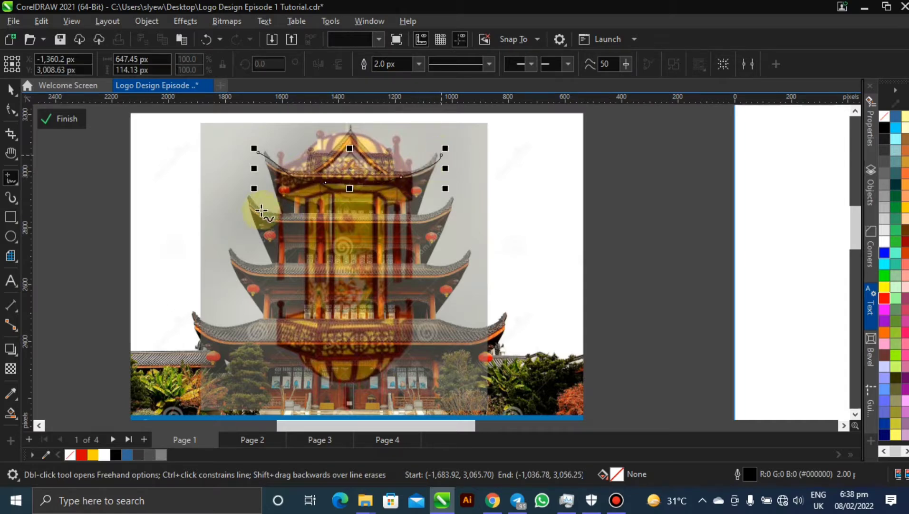
{"action": "mouse_move", "coordinate": [244, 204]}
{"action": "left_mouse_down"}
{"action": "mouse_move", "coordinate": [409, 221]}
{"action": "mouse_move", "coordinate": [455, 202]}
{"action": "left_mouse_up"}
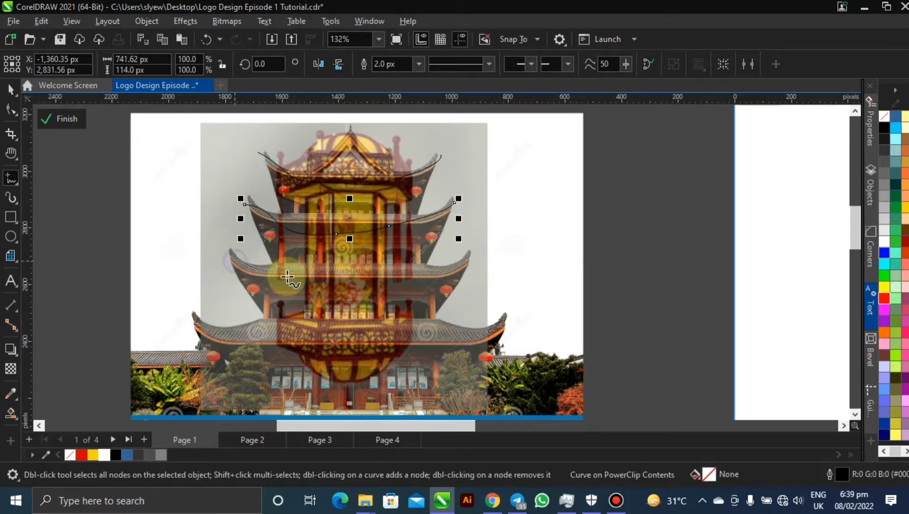
{"action": "left_click_drag", "start_coordinate": [474, 255], "coordinate": [473, 254]}
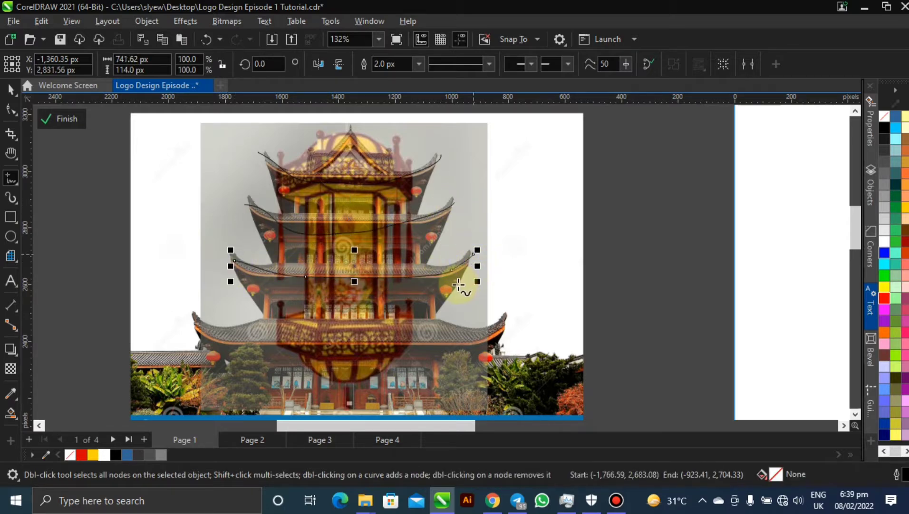
- Set the outlines of the three traced roof curves to 20 px wide and white
{"action": "scroll", "coordinate": [329, 312], "scroll_direction": "up", "scroll_amount": 2}
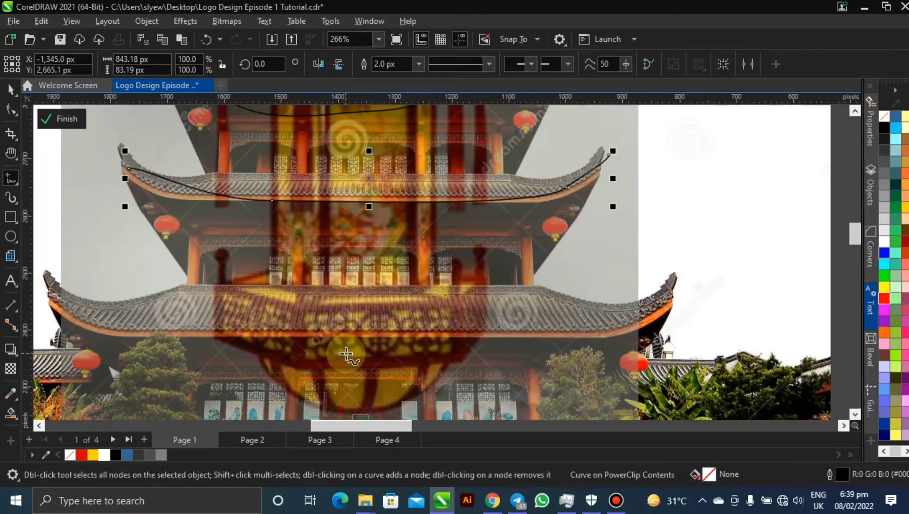
{"action": "scroll", "coordinate": [332, 297], "scroll_direction": "down", "scroll_amount": 2}
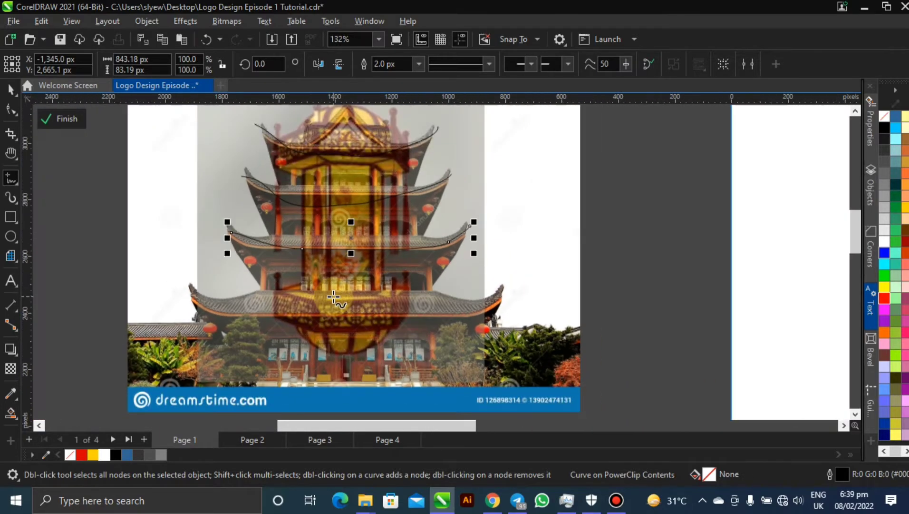
{"action": "left_click", "coordinate": [10, 89]}
{"action": "left_click_drag", "start_coordinate": [115, 119], "coordinate": [482, 303]}
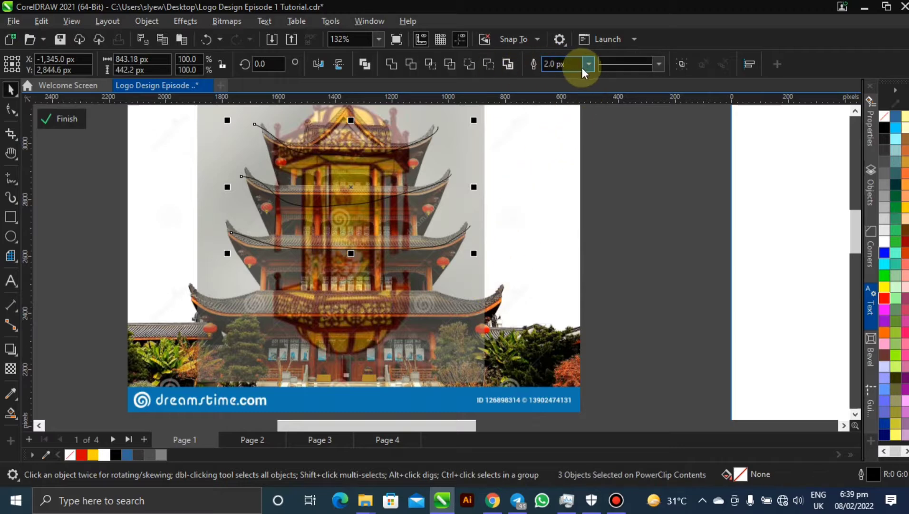
{"action": "left_click", "coordinate": [588, 64]}
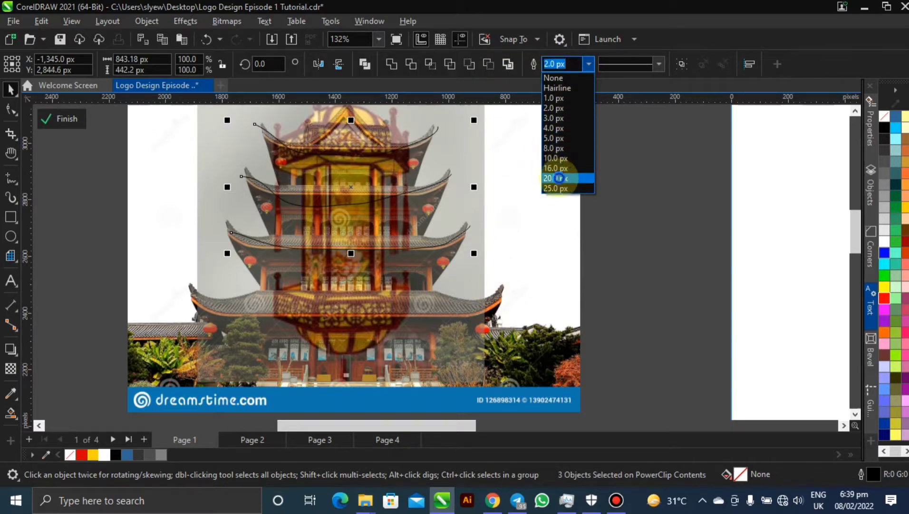
{"action": "left_click", "coordinate": [559, 178]}
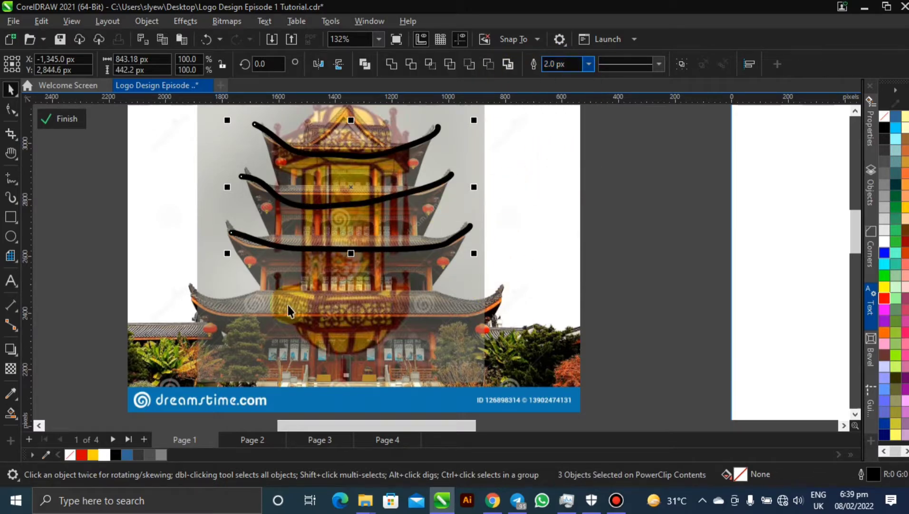
{"action": "right_click", "coordinate": [105, 453]}
{"action": "left_click", "coordinate": [168, 273]}
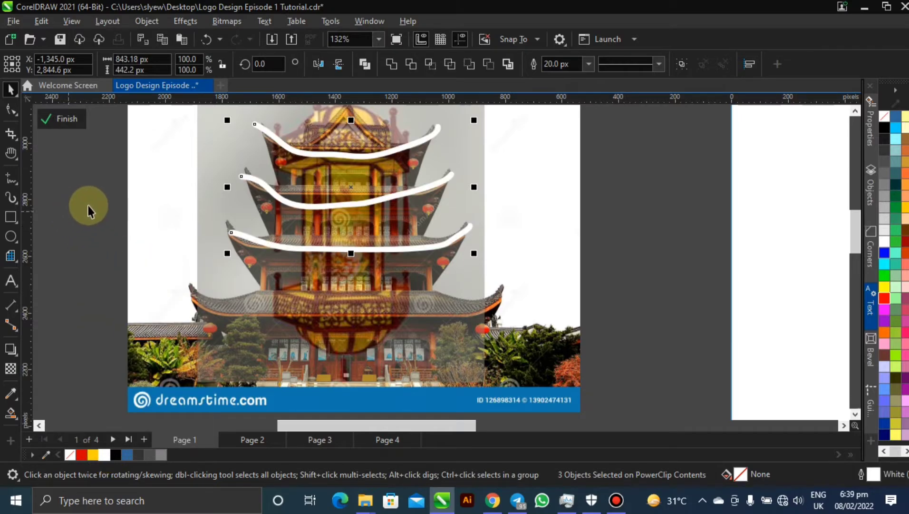
{"action": "left_click", "coordinate": [88, 211]}
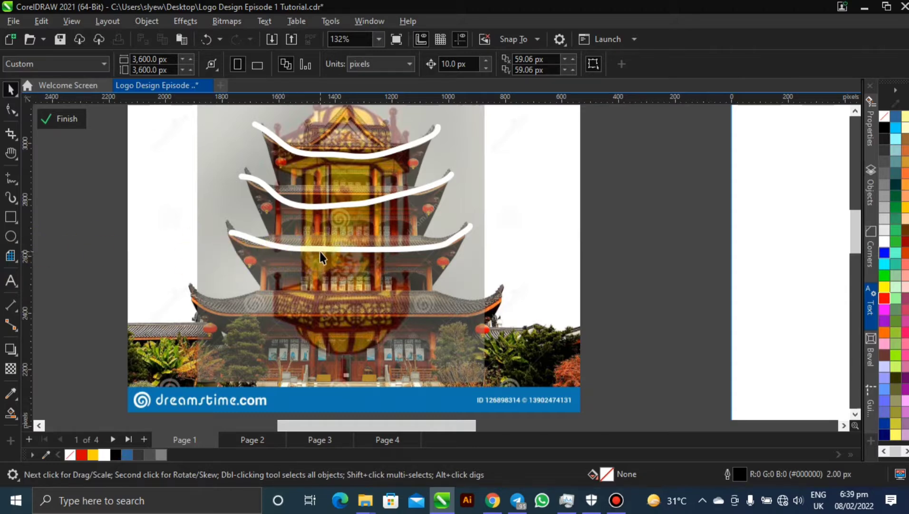
- Examine how the three white curves fit the upper roofs, and study the pagoda's lowest roof and the lantern's base
{"action": "scroll", "coordinate": [338, 319], "scroll_direction": "up", "scroll_amount": 3}
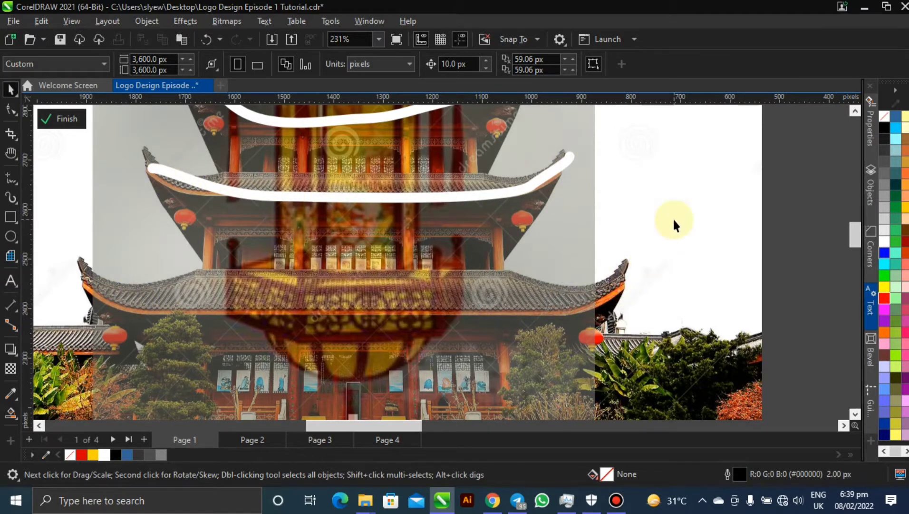
{"action": "scroll", "coordinate": [509, 266], "scroll_direction": "down", "scroll_amount": 3}
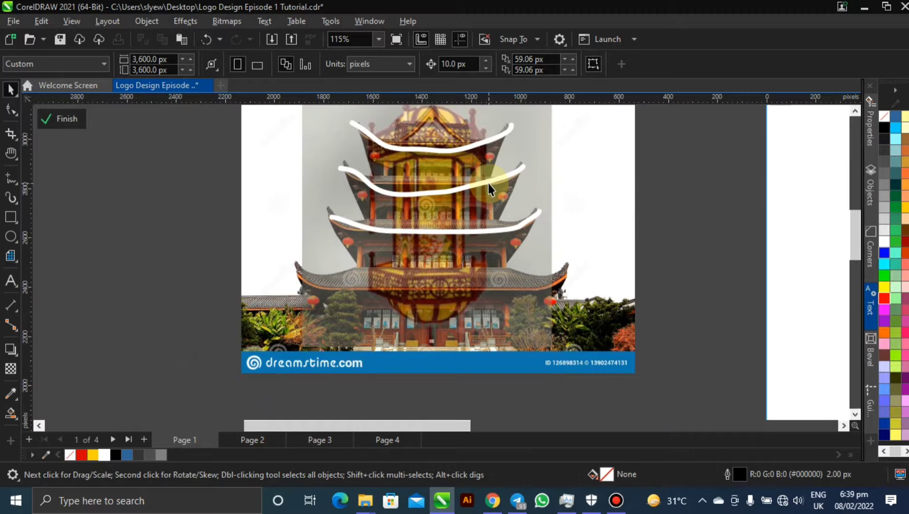
{"action": "left_click", "coordinate": [430, 150]}
{"action": "left_click", "coordinate": [420, 193]}
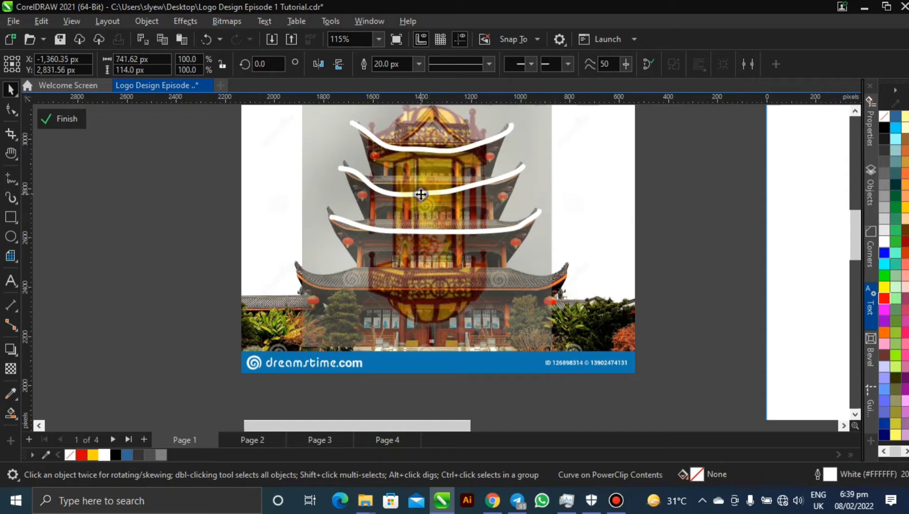
{"action": "scroll", "coordinate": [477, 151], "scroll_direction": "up", "scroll_amount": 2}
{"action": "key", "text": "h"}
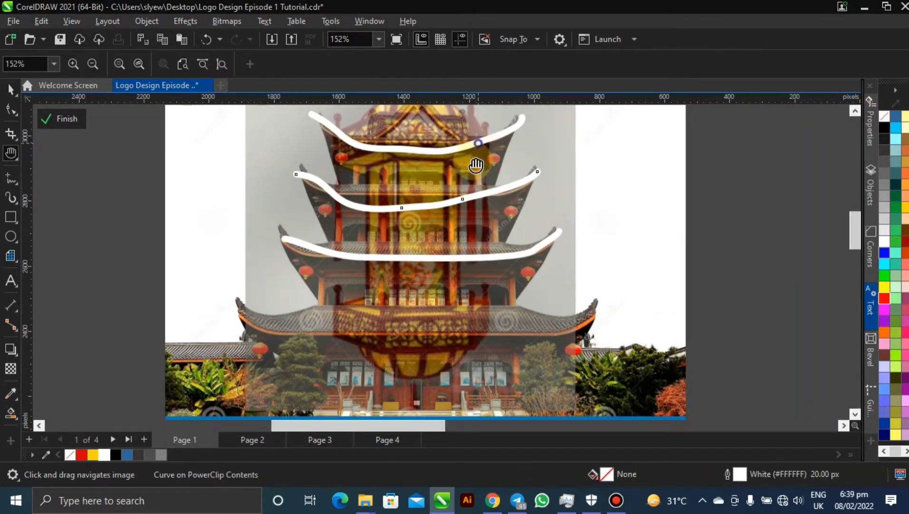
{"action": "left_click_drag", "start_coordinate": [479, 163], "coordinate": [461, 190]}
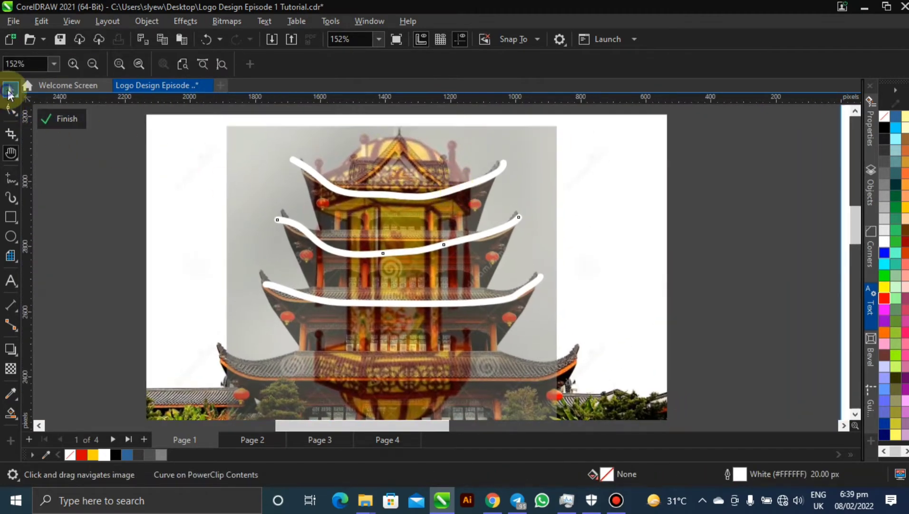
{"action": "left_click", "coordinate": [9, 90]}
{"action": "left_click", "coordinate": [375, 194]}
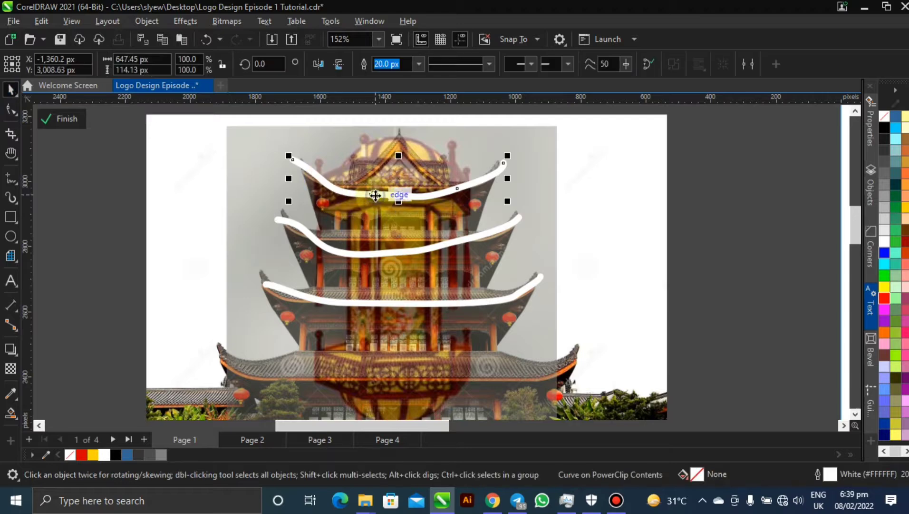
{"action": "left_click", "coordinate": [374, 253], "text": "shift"}
{"action": "left_click", "coordinate": [383, 302], "text": "shift"}
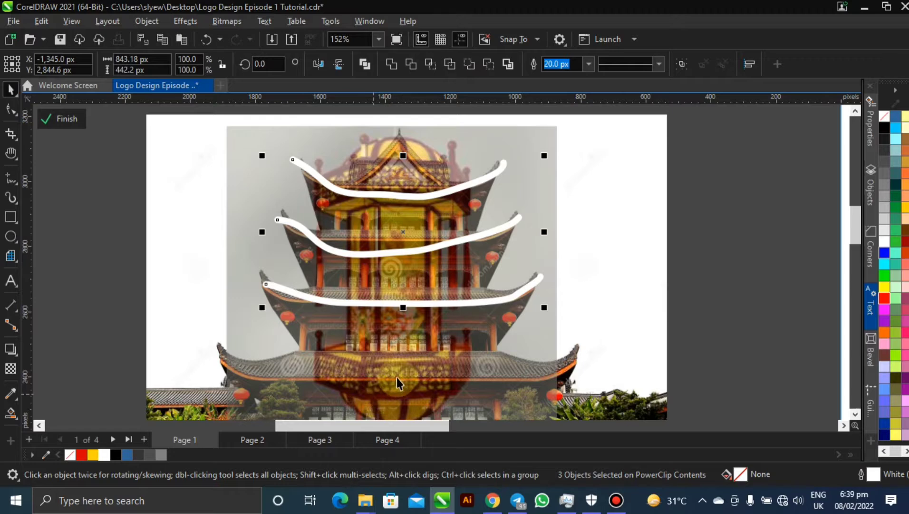
{"action": "scroll", "coordinate": [397, 378], "scroll_direction": "up", "scroll_amount": 3}
{"action": "key", "text": "h"}
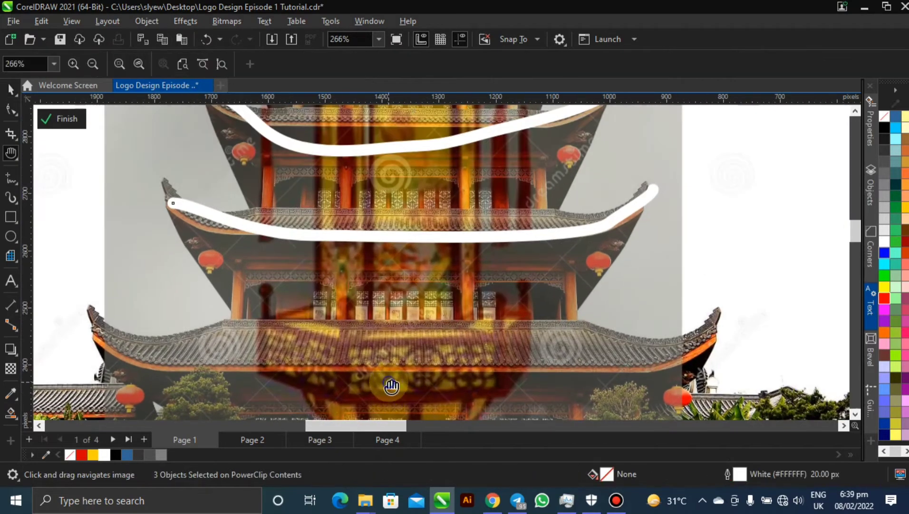
{"action": "left_click_drag", "start_coordinate": [391, 386], "coordinate": [398, 345]}
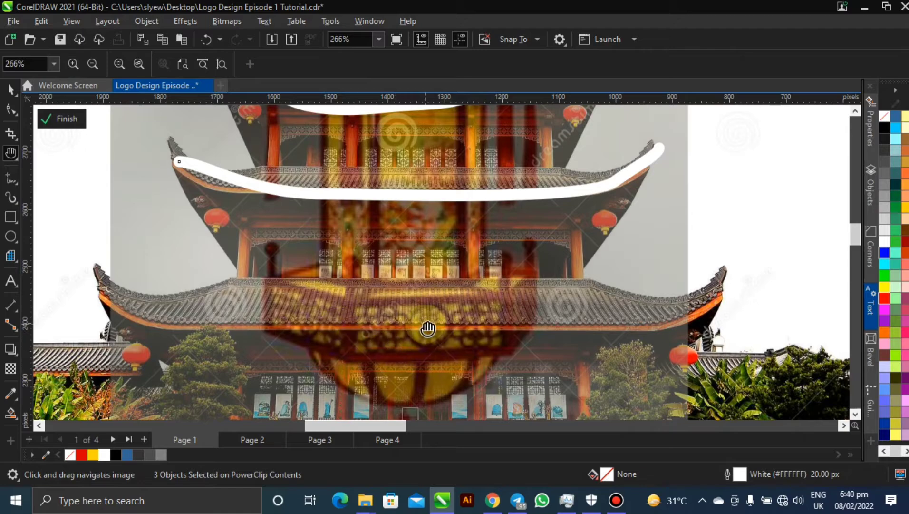
{"action": "scroll", "coordinate": [427, 328], "scroll_direction": "down", "scroll_amount": 4}
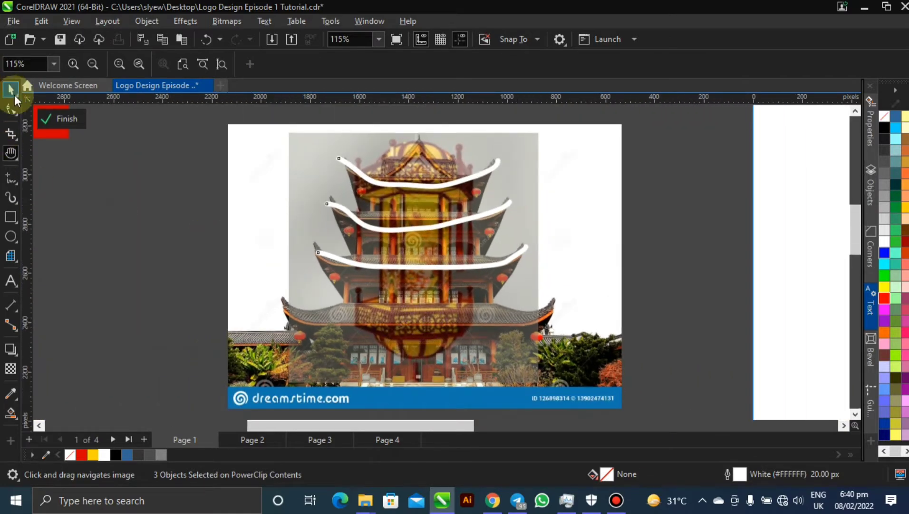
{"action": "left_click", "coordinate": [13, 93]}
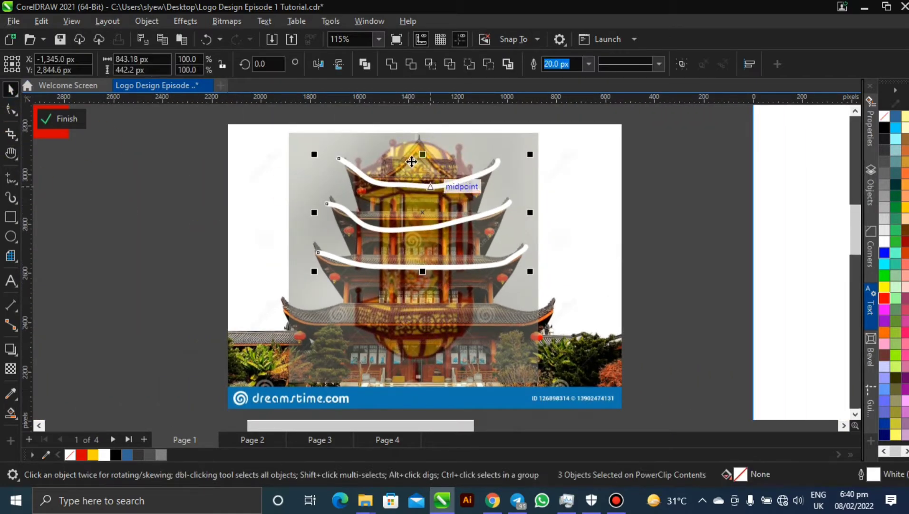
{"action": "left_click", "coordinate": [91, 178]}
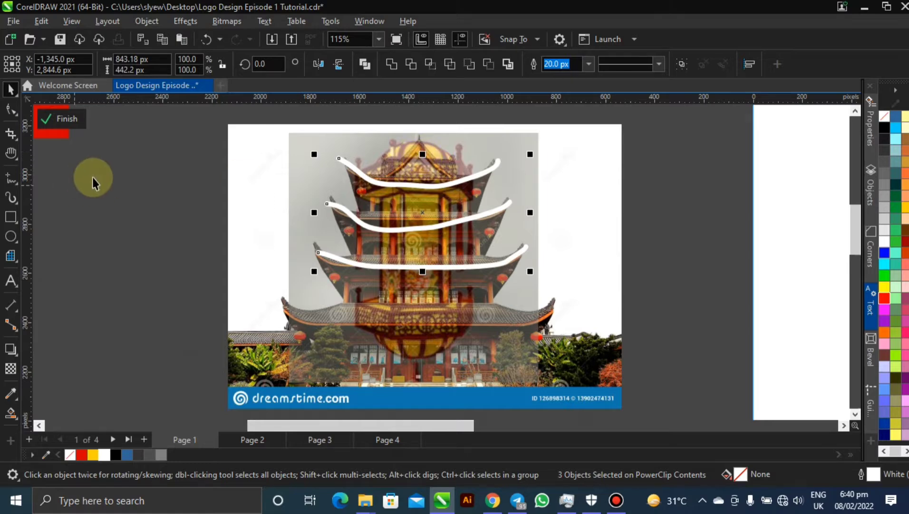
- Mirror a copy of the three white roof curves vertically so it sits directly below the originals
{"action": "left_click", "coordinate": [400, 186]}
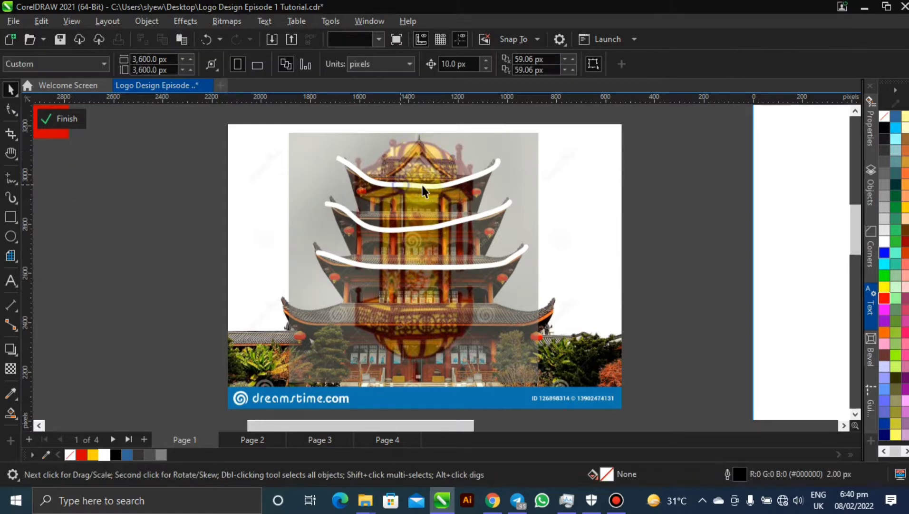
{"action": "left_click", "coordinate": [415, 230], "text": "shift"}
{"action": "left_click", "coordinate": [421, 268], "text": "shift"}
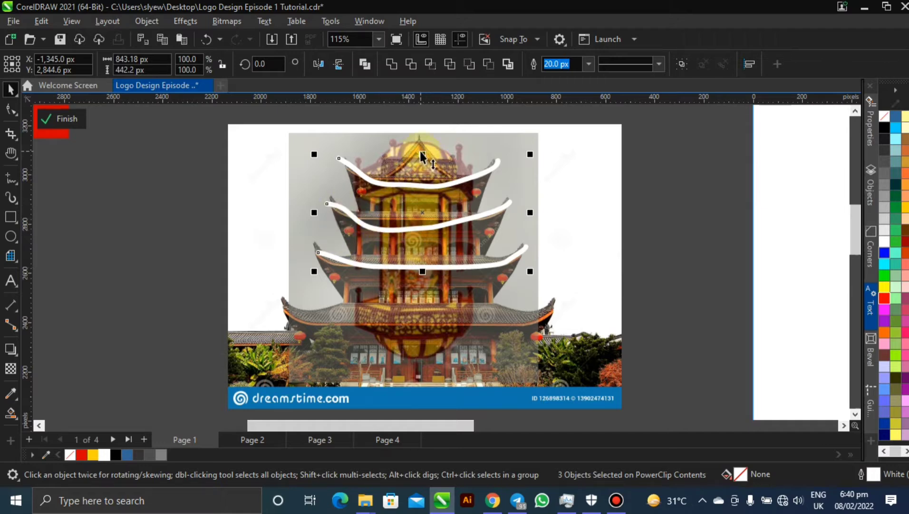
{"action": "left_click_drag", "start_coordinate": [425, 177], "coordinate": [418, 328]}
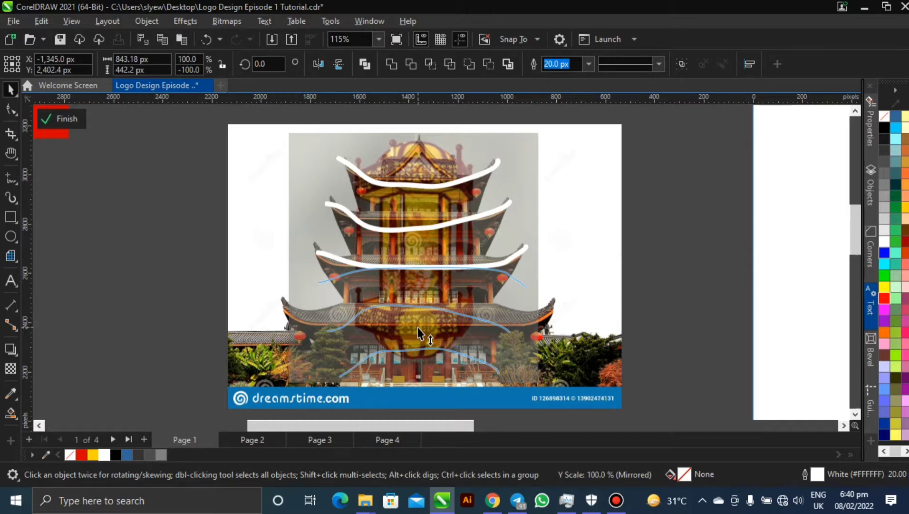
{"action": "left_click_drag", "start_coordinate": [419, 333], "coordinate": [418, 330]}
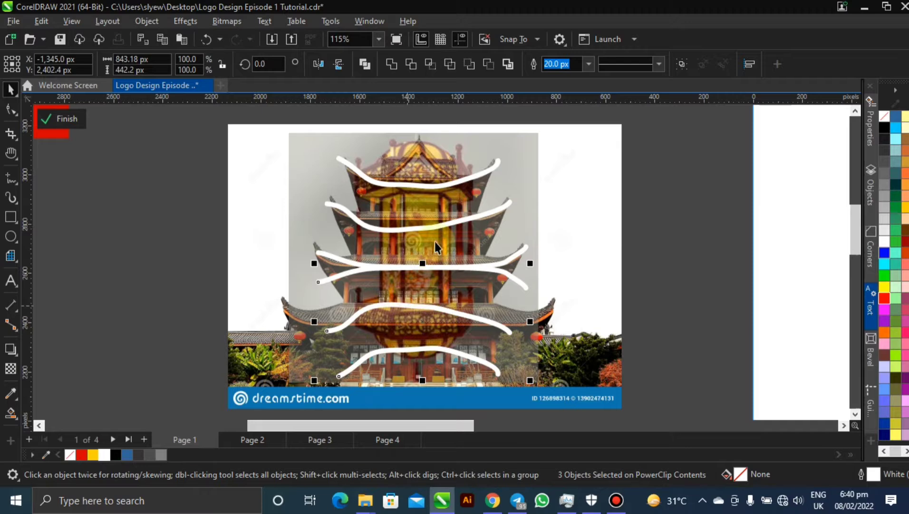
{"action": "left_click", "coordinate": [470, 216]}
{"action": "left_click", "coordinate": [462, 183]}
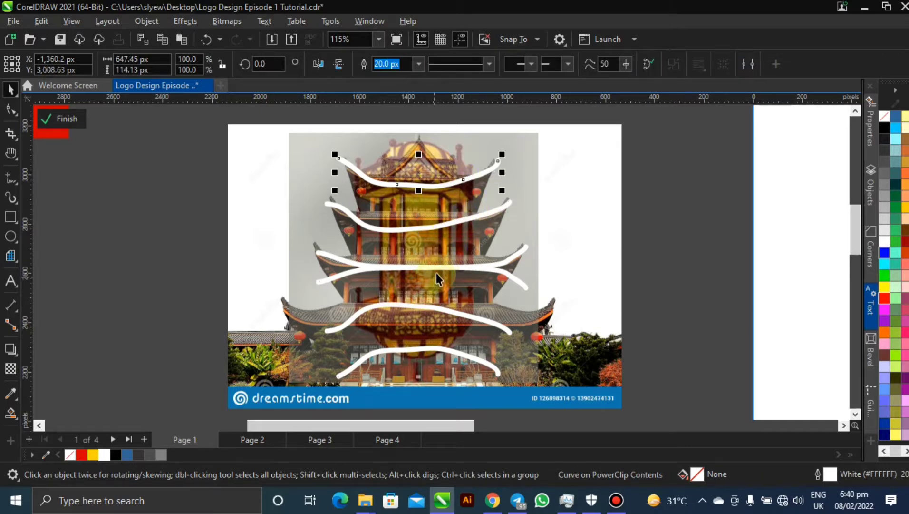
{"action": "left_click", "coordinate": [338, 262]}
{"action": "left_click_drag", "start_coordinate": [337, 276], "coordinate": [359, 298]}
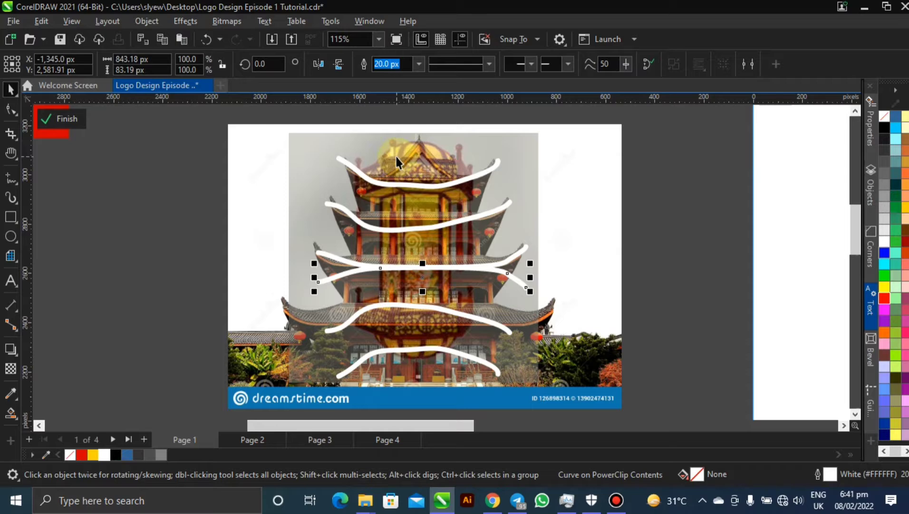
- Move the lantern and pagoda images together away from the page, leaving the six white curves on the empty canvas
{"action": "left_click", "coordinate": [365, 141]}
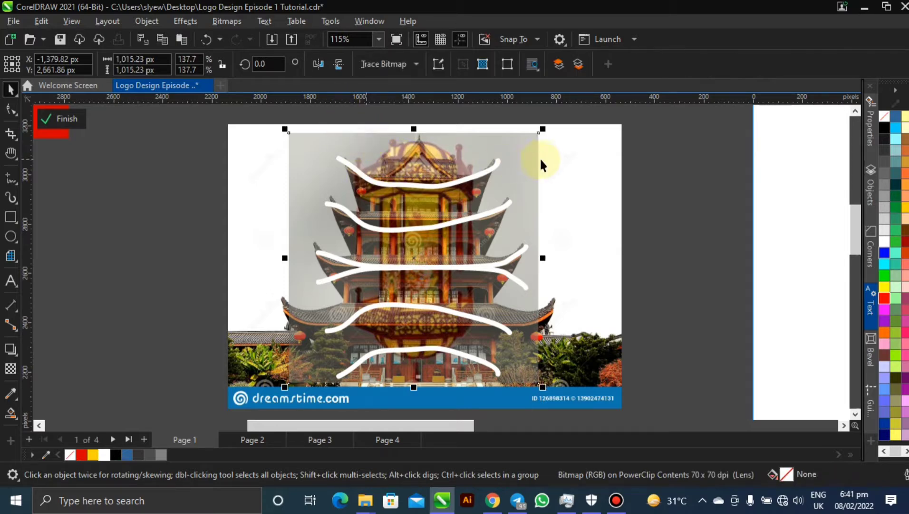
{"action": "scroll", "coordinate": [543, 162], "scroll_direction": "down", "scroll_amount": 2}
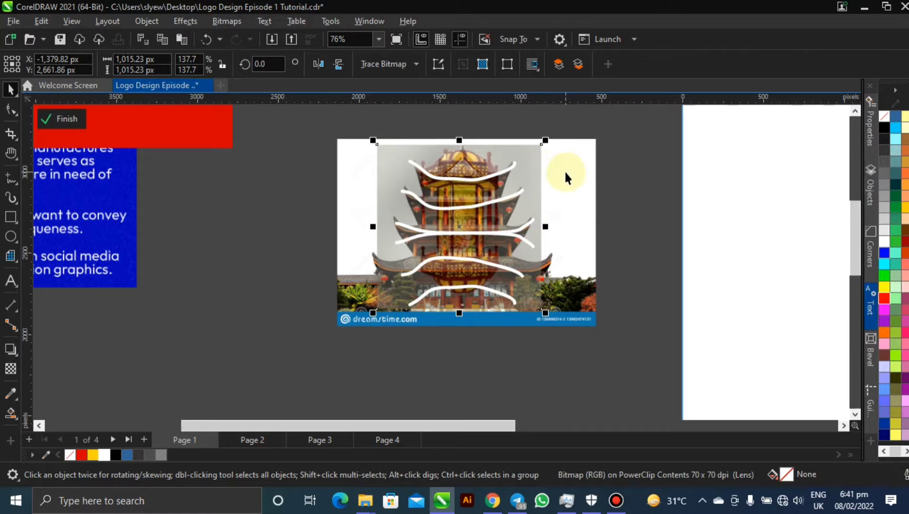
{"action": "left_click_drag", "start_coordinate": [574, 173], "coordinate": [266, 200]}
- Select all six white curves and move them together about 420 px toward the page
{"action": "left_click_drag", "start_coordinate": [356, 146], "coordinate": [573, 356]}
{"action": "scroll", "coordinate": [561, 254], "scroll_direction": "up", "scroll_amount": 2}
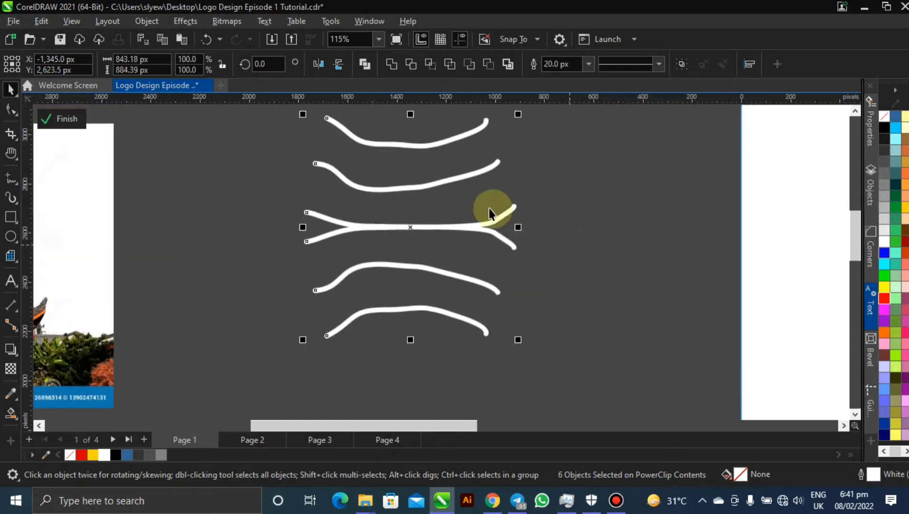
{"action": "left_click_drag", "start_coordinate": [447, 179], "coordinate": [450, 187]}
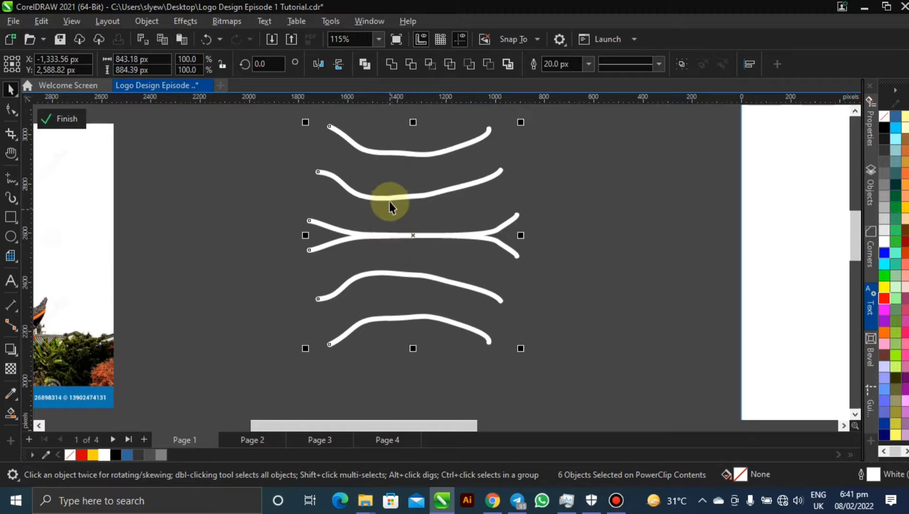
{"action": "left_click_drag", "start_coordinate": [389, 205], "coordinate": [535, 207]}
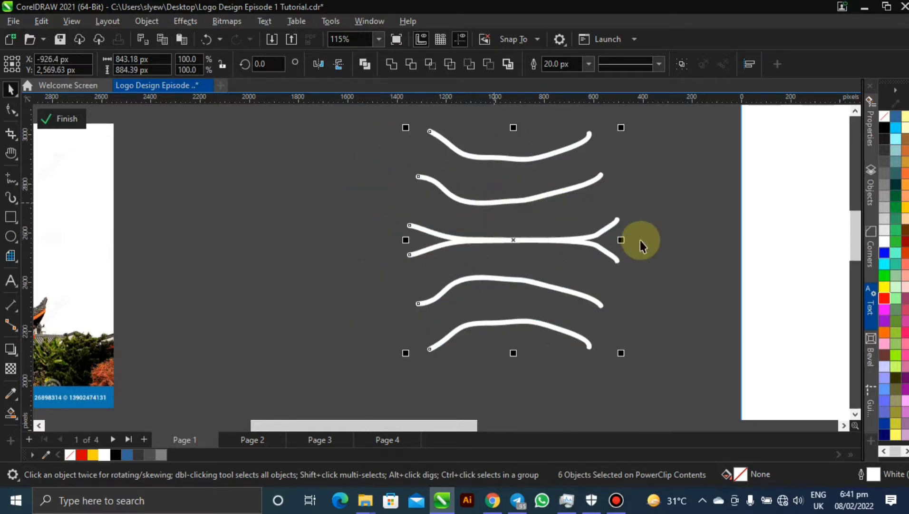
- Lower the six white curves together by about 205 px beside the blank page and keep them all selected
{"action": "scroll", "coordinate": [688, 198], "scroll_direction": "down", "scroll_amount": 2}
{"action": "key", "text": "h"}
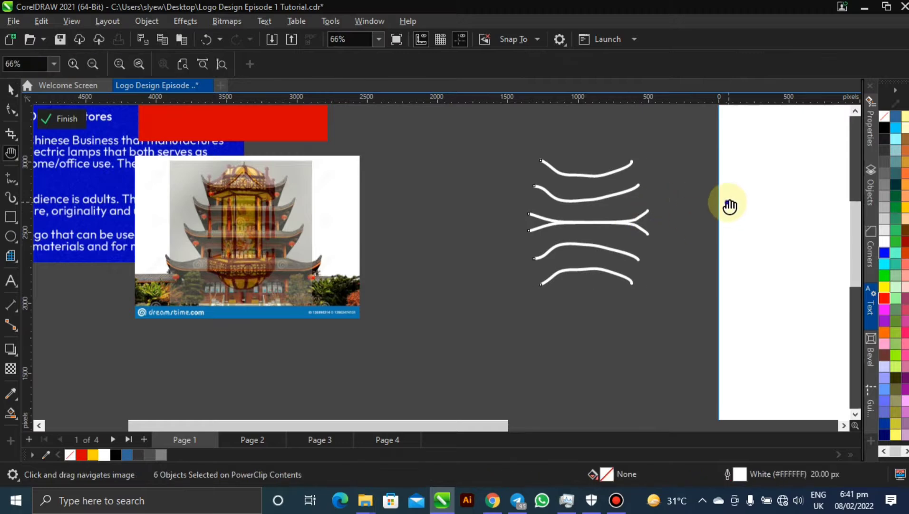
{"action": "left_click_drag", "start_coordinate": [729, 205], "coordinate": [413, 202]}
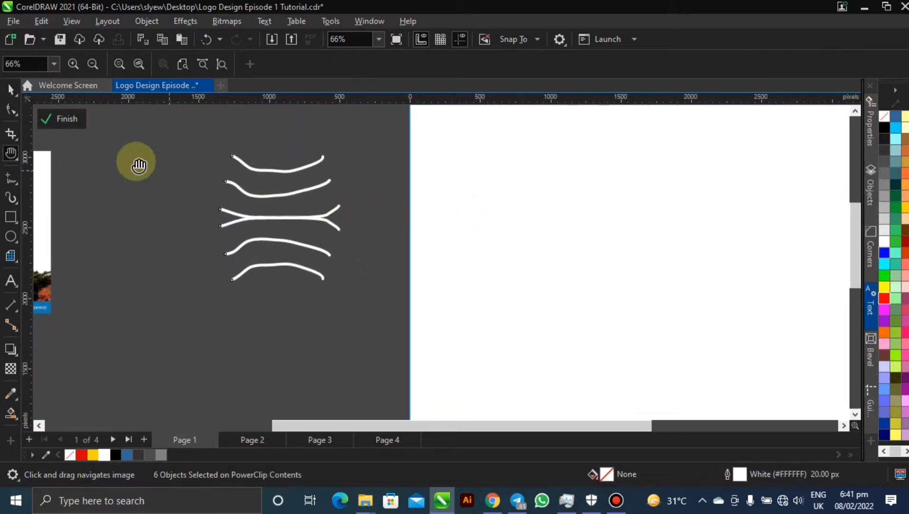
{"action": "left_click", "coordinate": [8, 89]}
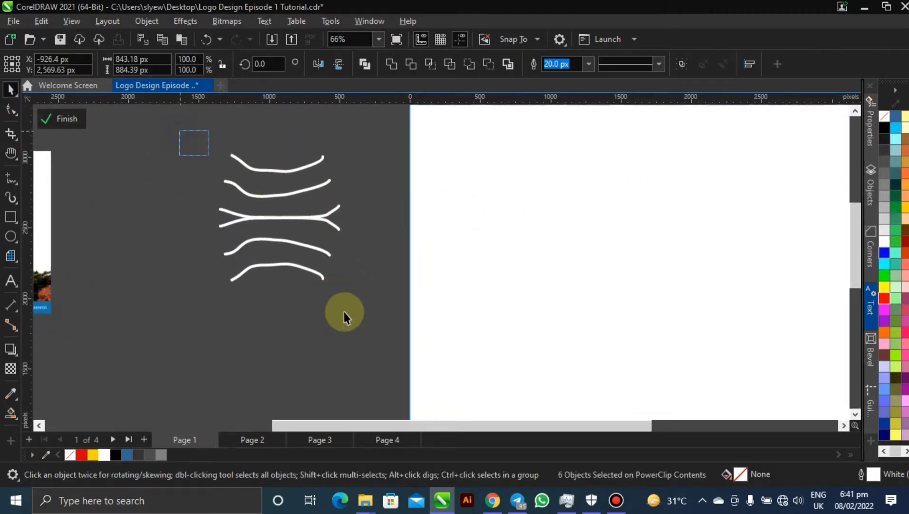
{"action": "left_click_drag", "start_coordinate": [301, 213], "coordinate": [304, 246]}
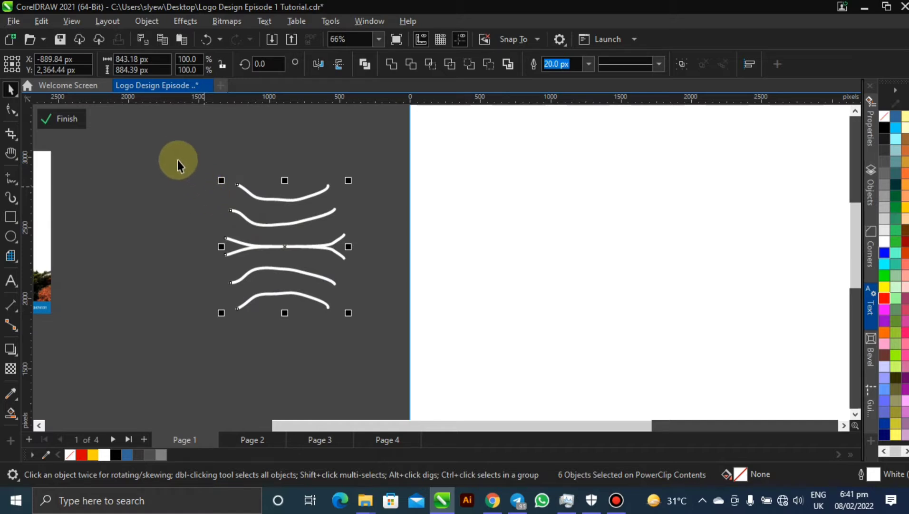
{"action": "left_click_drag", "start_coordinate": [160, 136], "coordinate": [378, 382]}
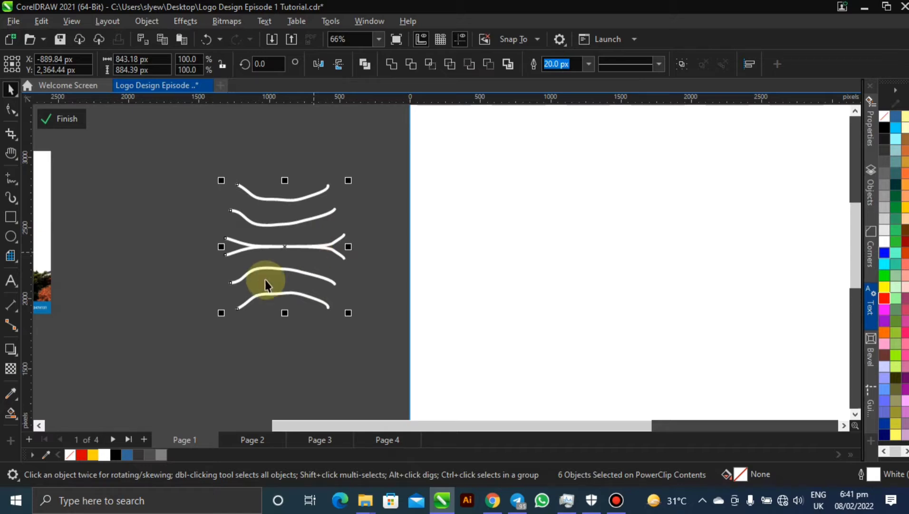
- Move the six white curves together about 370 px closer to the blank page and about 55 px up
{"action": "left_click", "coordinate": [8, 180]}
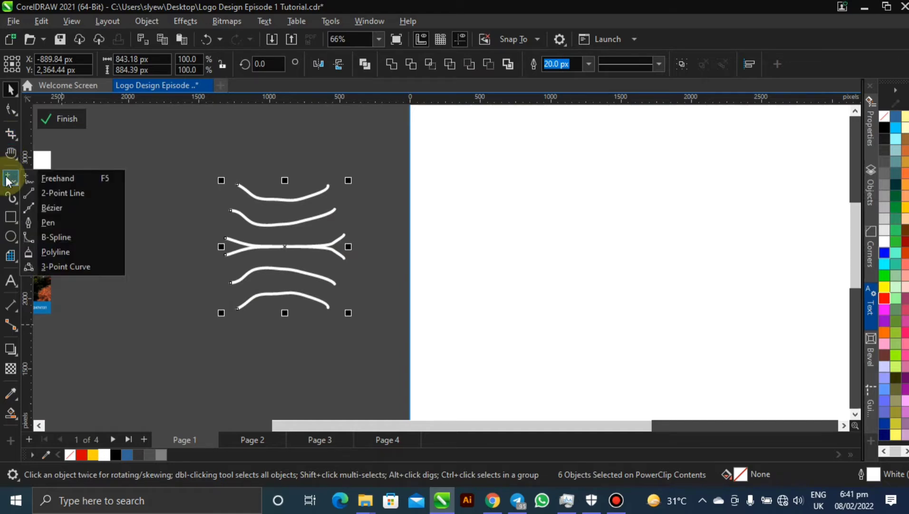
{"action": "left_click", "coordinate": [63, 192]}
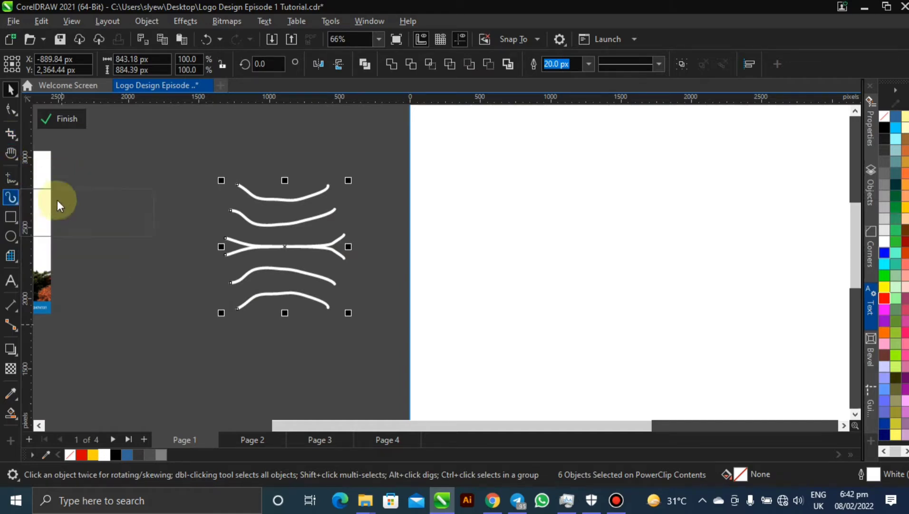
{"action": "left_click", "coordinate": [10, 177]}
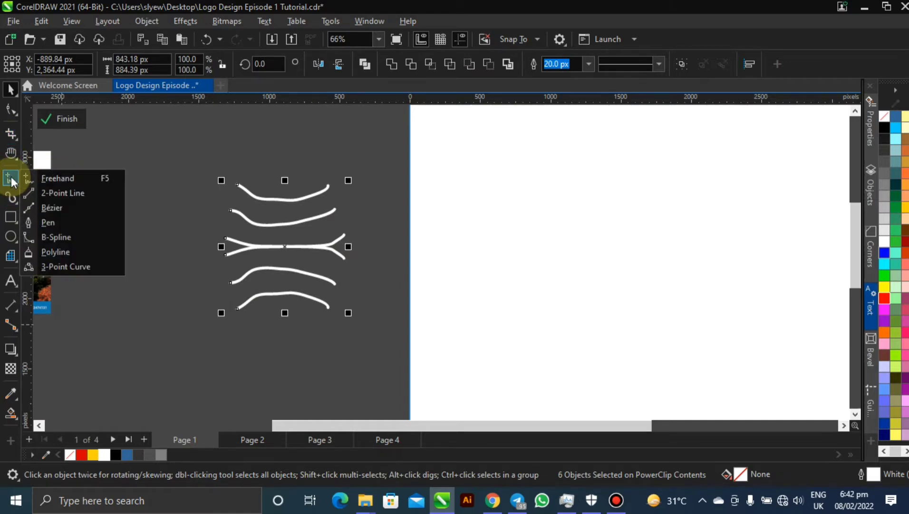
{"action": "left_click", "coordinate": [63, 189]}
{"action": "key", "text": "h"}
{"action": "left_click_drag", "start_coordinate": [676, 281], "coordinate": [470, 270]}
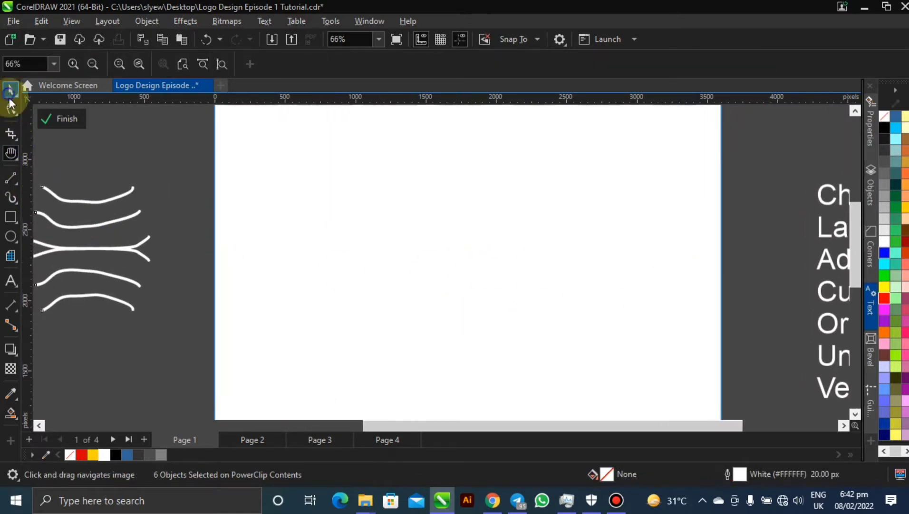
{"action": "left_click", "coordinate": [9, 92]}
{"action": "left_click_drag", "start_coordinate": [109, 222], "coordinate": [160, 214]}
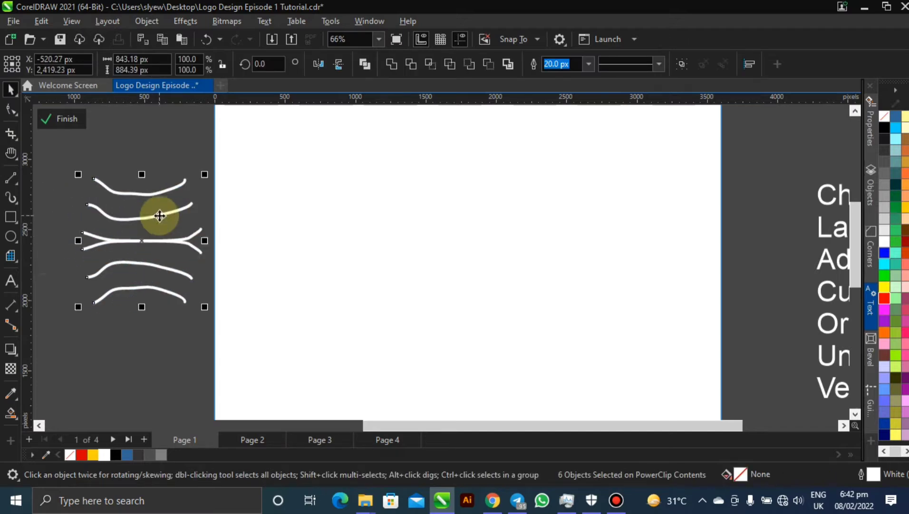
- Draw a vertical 2-point line about 1,487 px long on the page and align it to the page centre
{"action": "left_click", "coordinate": [12, 179]}
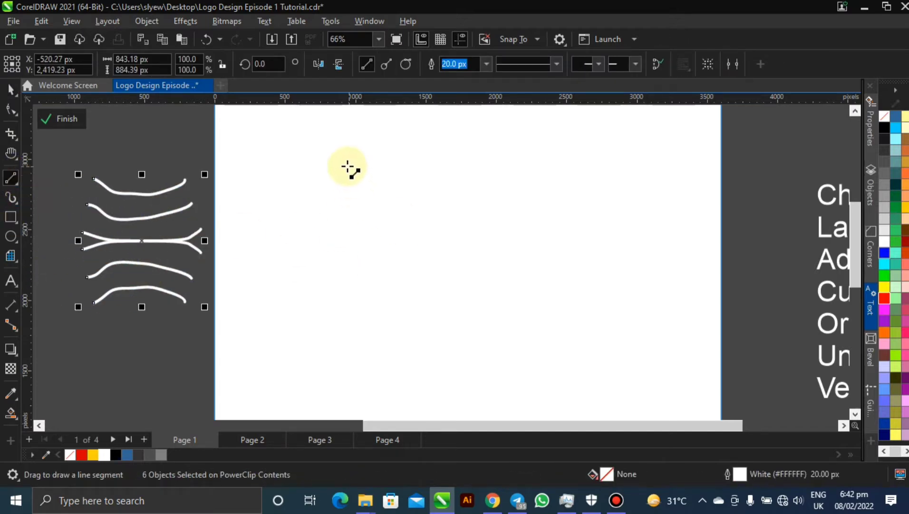
{"action": "left_click_drag", "start_coordinate": [347, 167], "coordinate": [347, 380]}
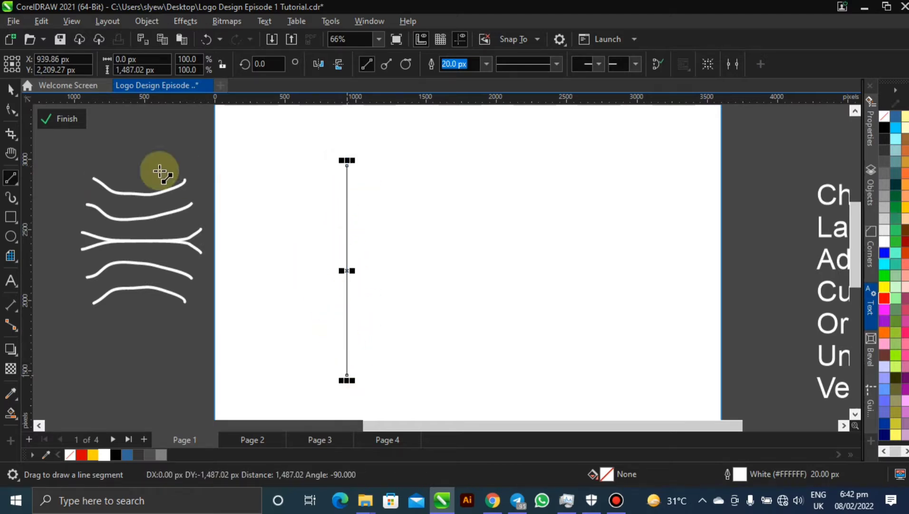
{"action": "left_click", "coordinate": [10, 89]}
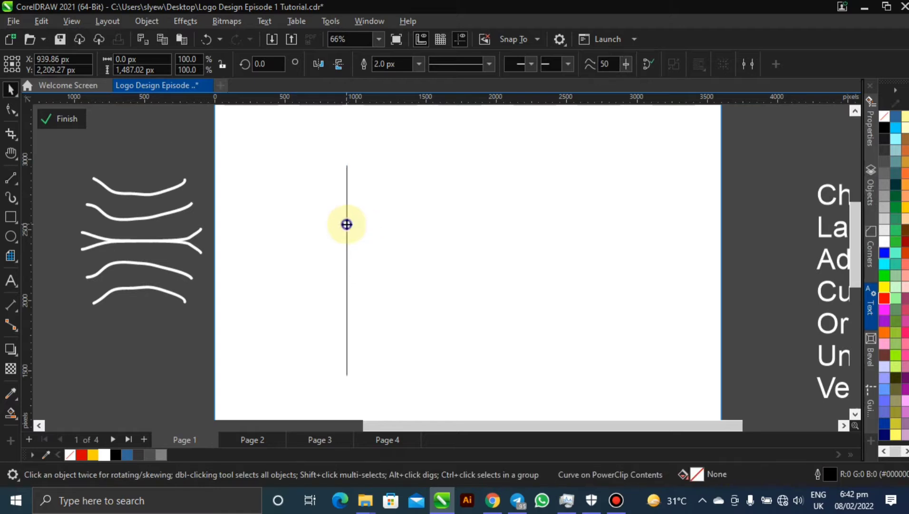
{"action": "left_click_drag", "start_coordinate": [347, 224], "coordinate": [325, 222]}
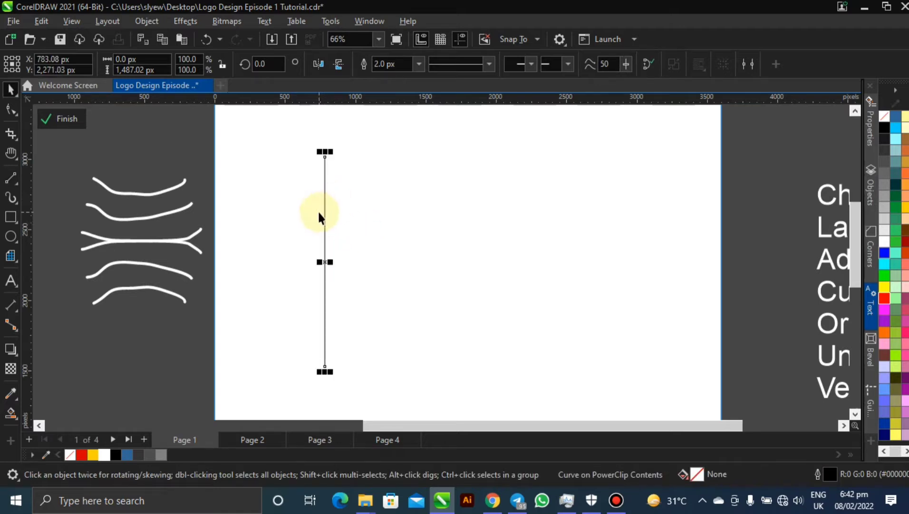
{"action": "key", "text": "p"}
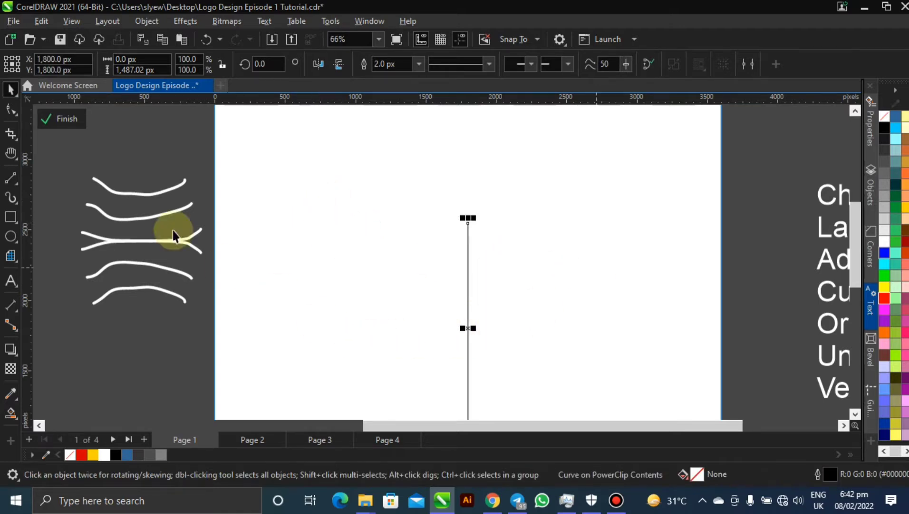
- Select all six white curves and lower them together by about 669 px beside the page
{"action": "left_click_drag", "start_coordinate": [70, 169], "coordinate": [223, 356]}
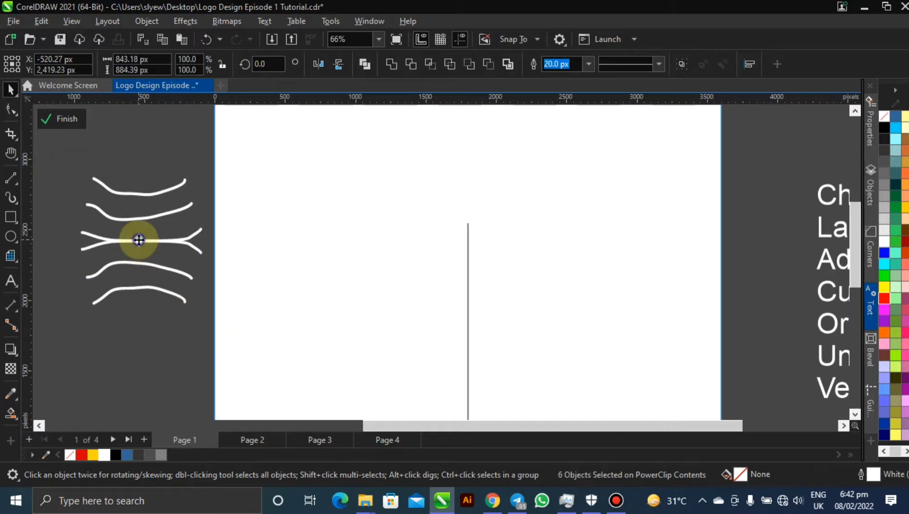
{"action": "left_click_drag", "start_coordinate": [138, 240], "coordinate": [133, 335]}
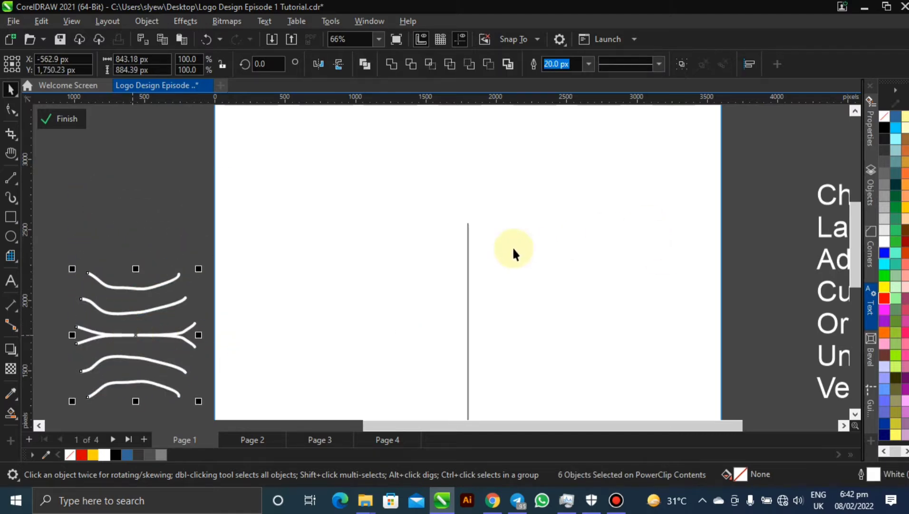
- Move the vertical line horizontally to about X 745 px and place a copy about 124 px to its right
{"action": "left_click", "coordinate": [467, 228]}
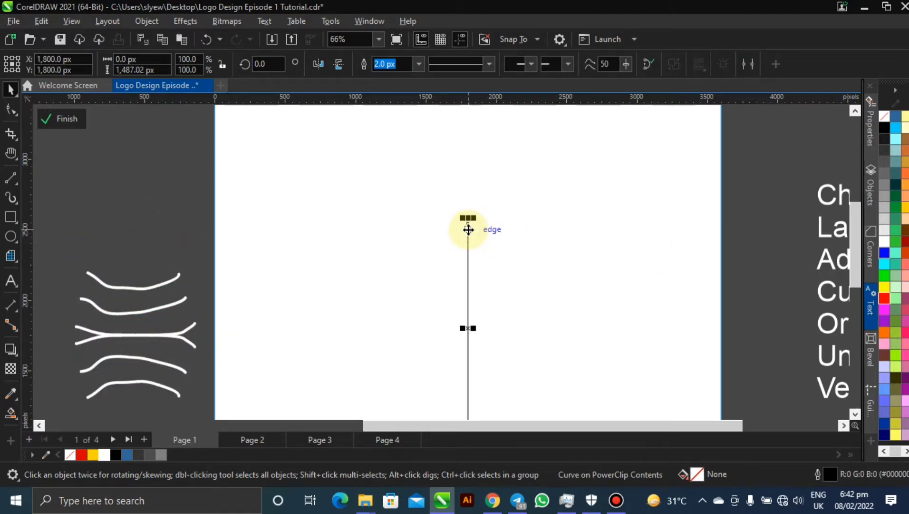
{"action": "key", "text": "h"}
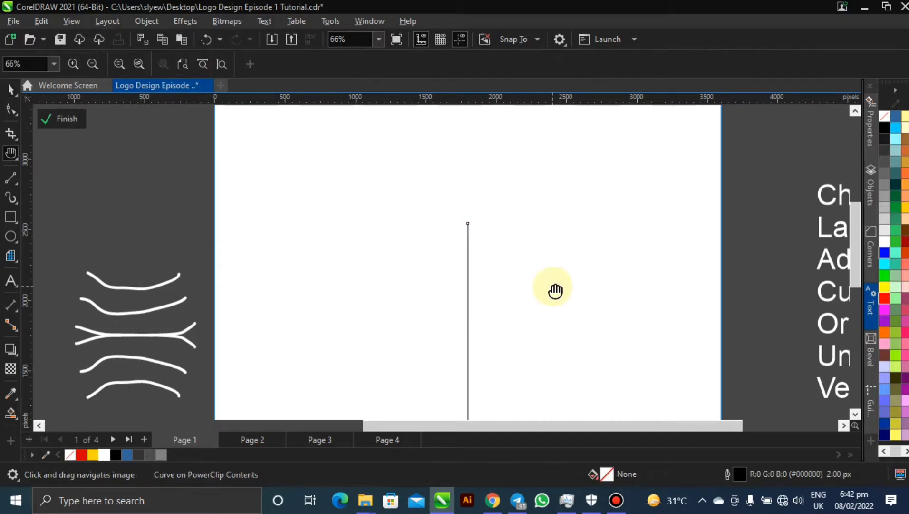
{"action": "left_click_drag", "start_coordinate": [540, 300], "coordinate": [545, 243]}
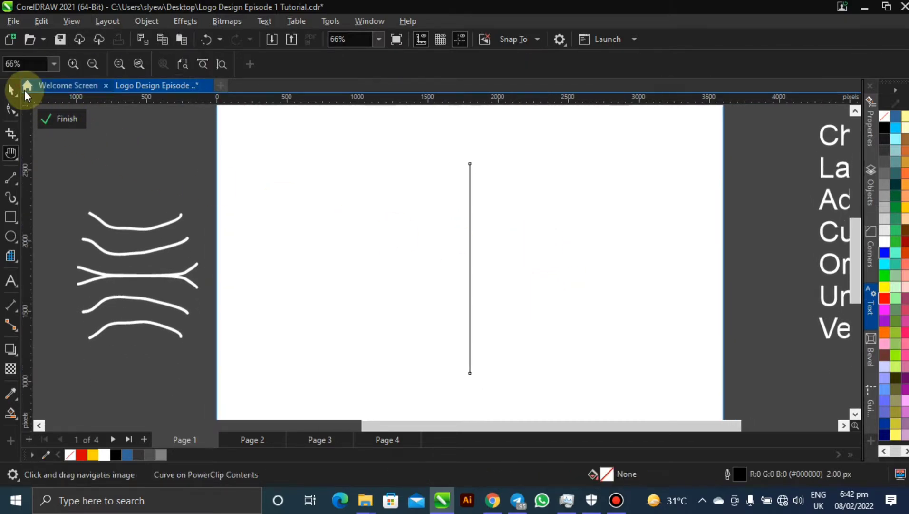
{"action": "left_click", "coordinate": [17, 91]}
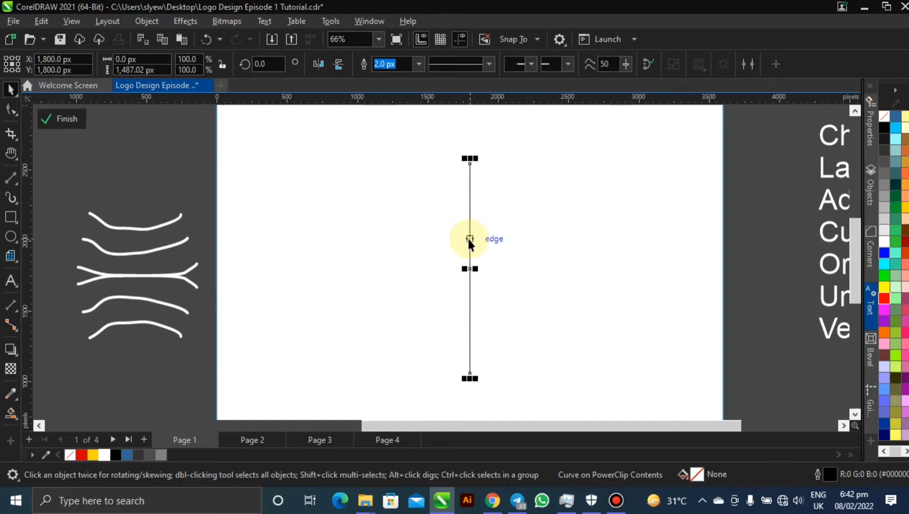
{"action": "left_click_drag", "start_coordinate": [469, 238], "coordinate": [324, 230]}
{"action": "key", "text": "ctrl+z"}
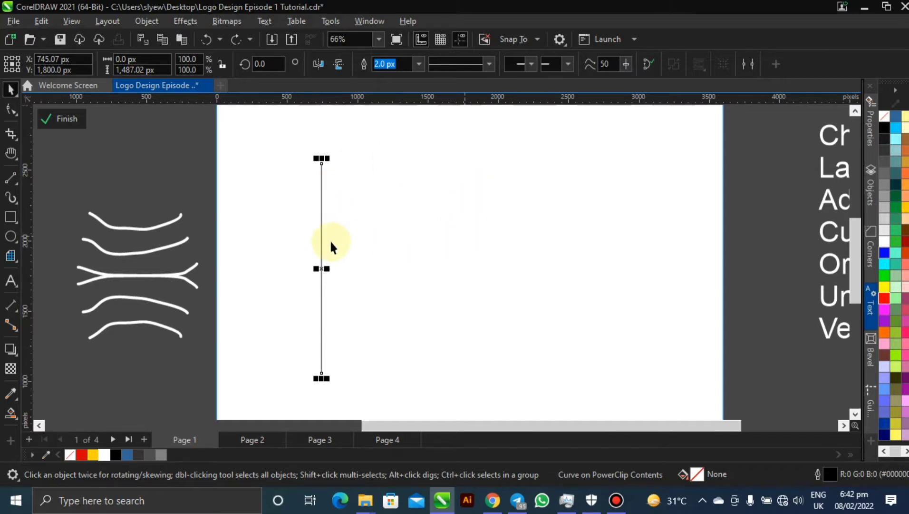
{"action": "left_click_drag", "start_coordinate": [321, 252], "coordinate": [339, 256]}
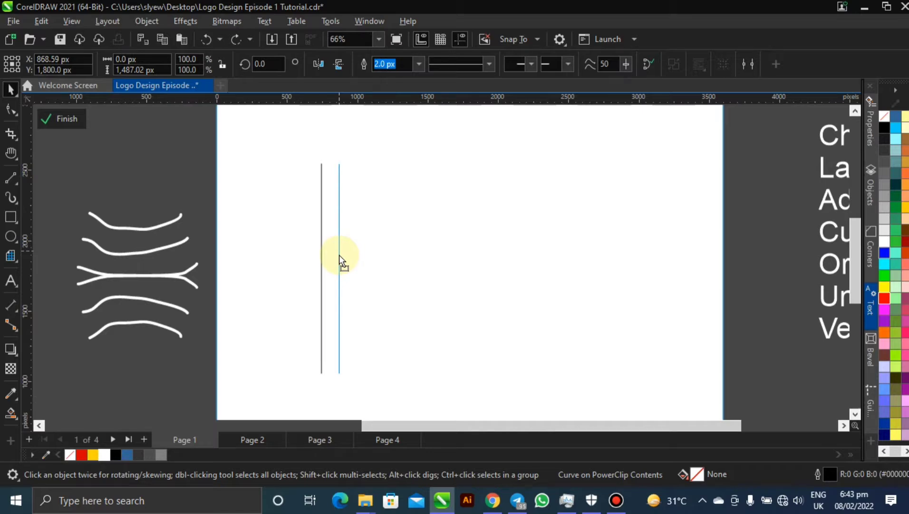
{"action": "left_click_drag", "start_coordinate": [340, 254], "coordinate": [339, 255]}
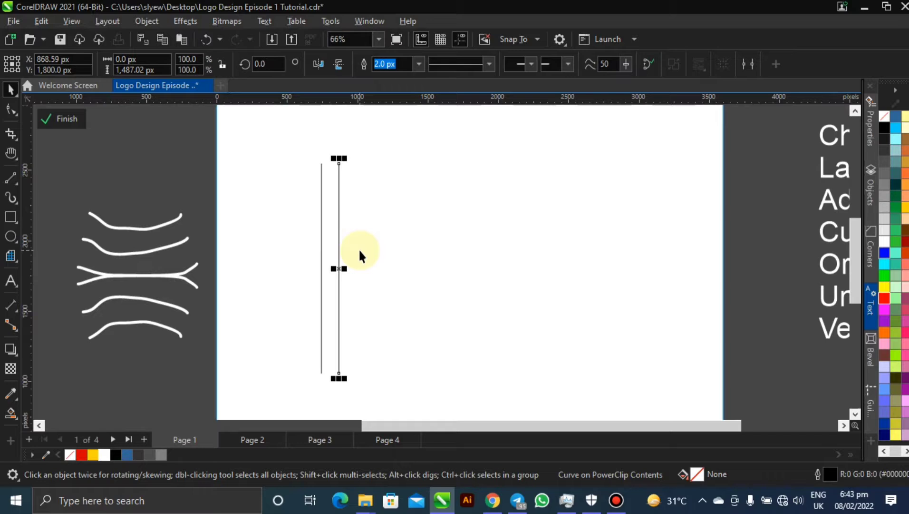
- Repeat the line duplication nine more times at the same spacing to make eleven evenly spaced vertical lines
{"action": "key", "text": "ctrl+r"}
{"action": "key", "text": "ctrl+r"}
{"action": "key", "text": "ctrl+r"}
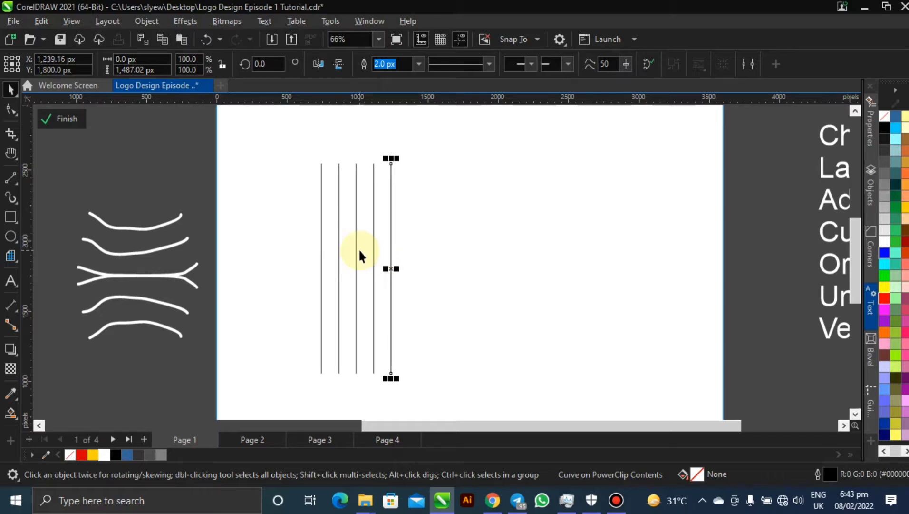
{"action": "key", "text": "ctrl+r"}
{"action": "key", "text": "ctrl+r"}
{"action": "key", "text": "ctrl+r"}
{"action": "key", "text": "ctrl+r"}
{"action": "key", "text": "ctrl+r"}
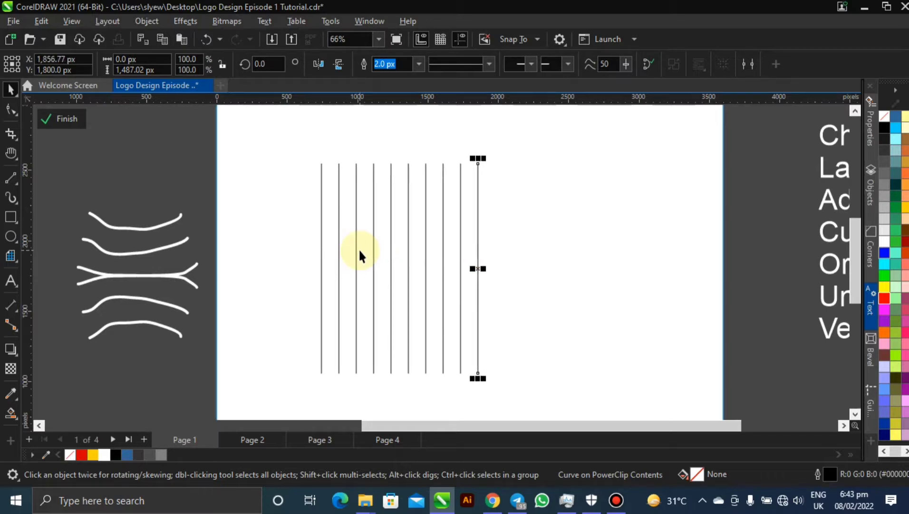
{"action": "key", "text": "ctrl+r"}
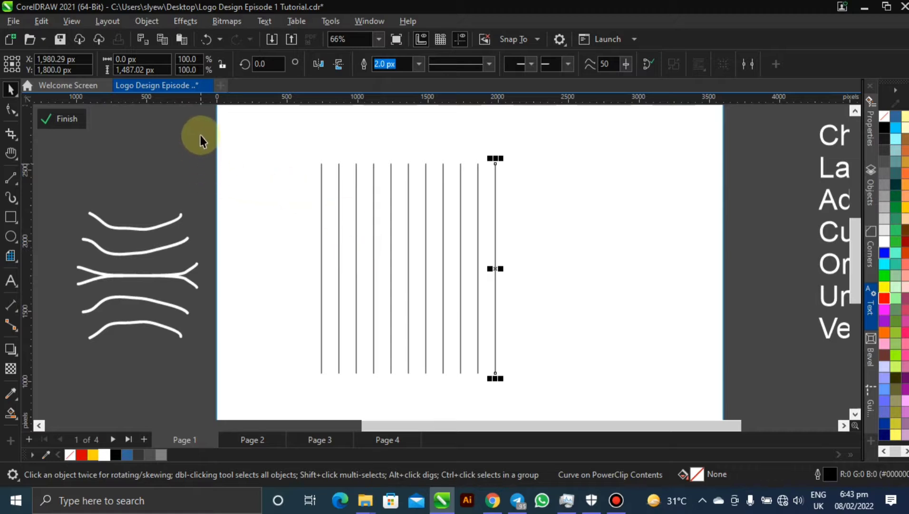
- Group the eleven vertical lines and centre the group horizontally on the page
{"action": "left_click_drag", "start_coordinate": [200, 136], "coordinate": [588, 406]}
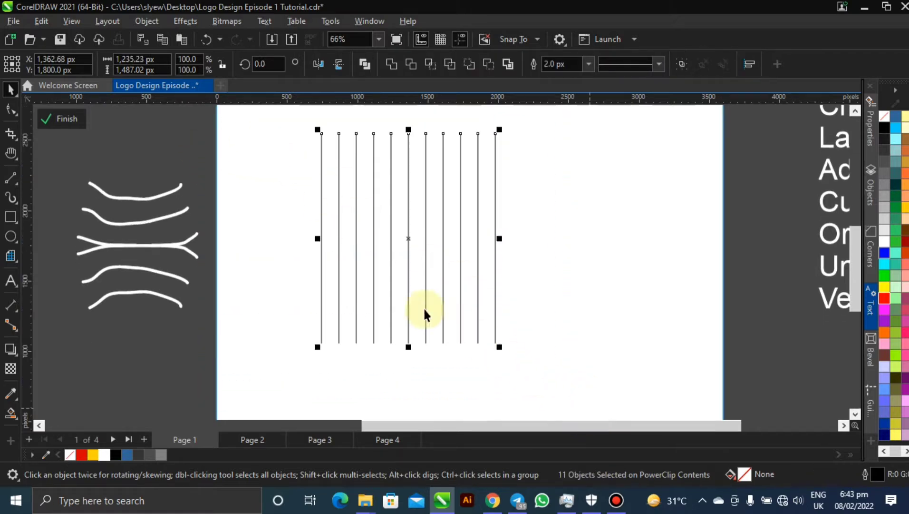
{"action": "left_click_drag", "start_coordinate": [197, 120], "coordinate": [599, 391]}
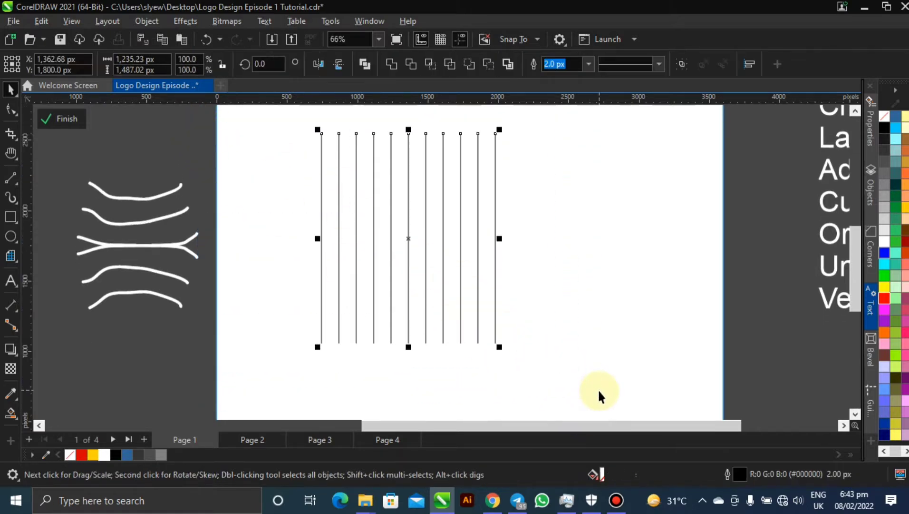
{"action": "key", "text": "ctrl+g"}
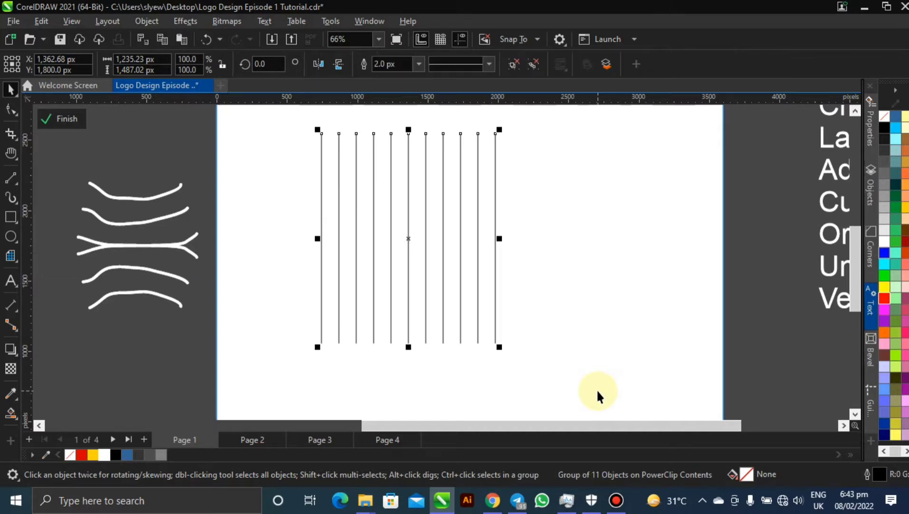
{"action": "key", "text": "c"}
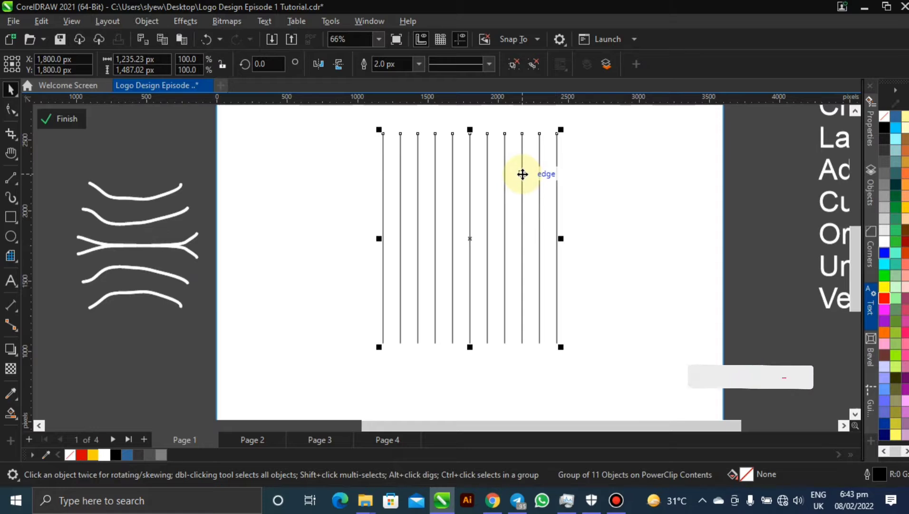
{"action": "left_click_drag", "start_coordinate": [522, 177], "coordinate": [511, 181]}
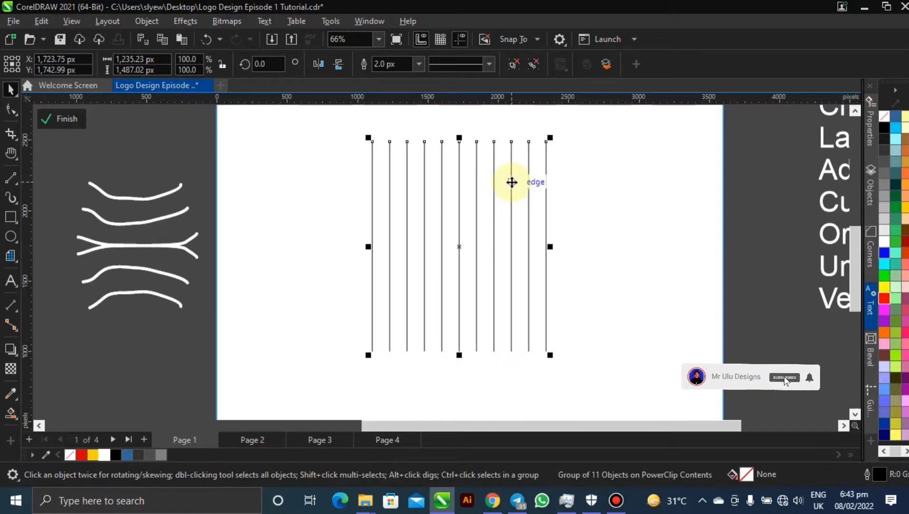
{"action": "key", "text": "ctrl+z"}
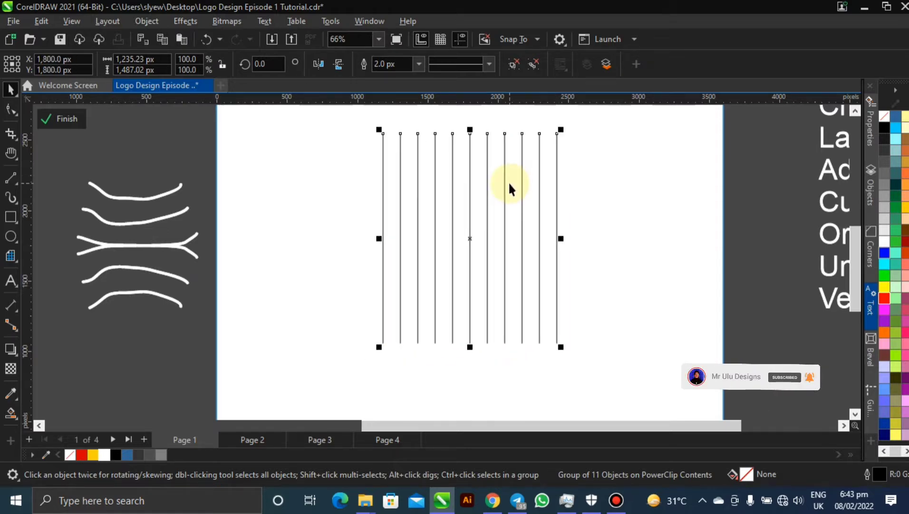
- Duplicate the vertical line group and place the copy to the right of the original, across the page's right edge
{"action": "key", "text": "ctrl+d"}
{"action": "left_click_drag", "start_coordinate": [477, 148], "coordinate": [698, 152]}
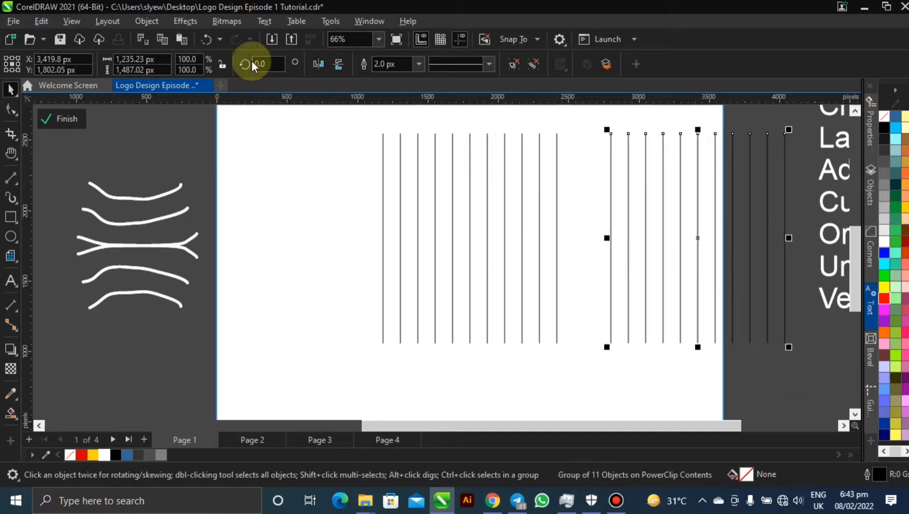
- Try rotating the copied line group 90 degrees freehand and undo the rotation
{"action": "left_click", "coordinate": [612, 160]}
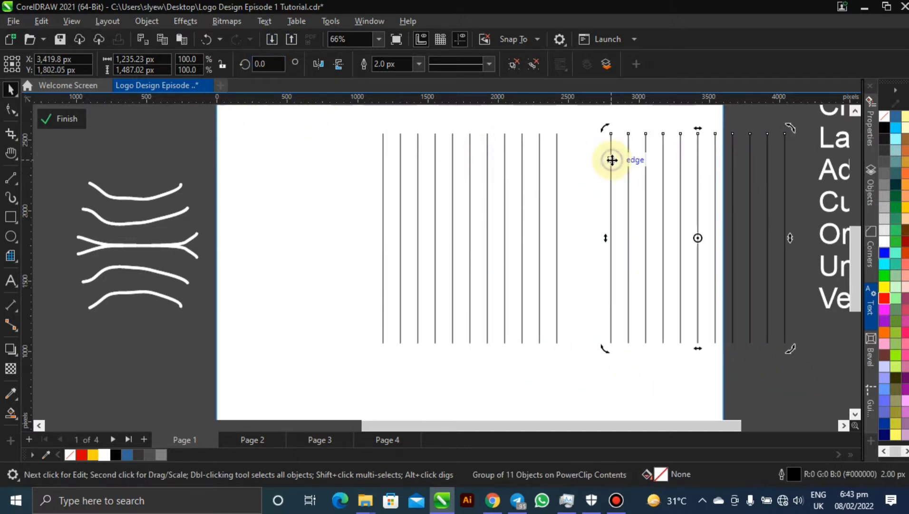
{"action": "left_click_drag", "start_coordinate": [604, 126], "coordinate": [591, 322]}
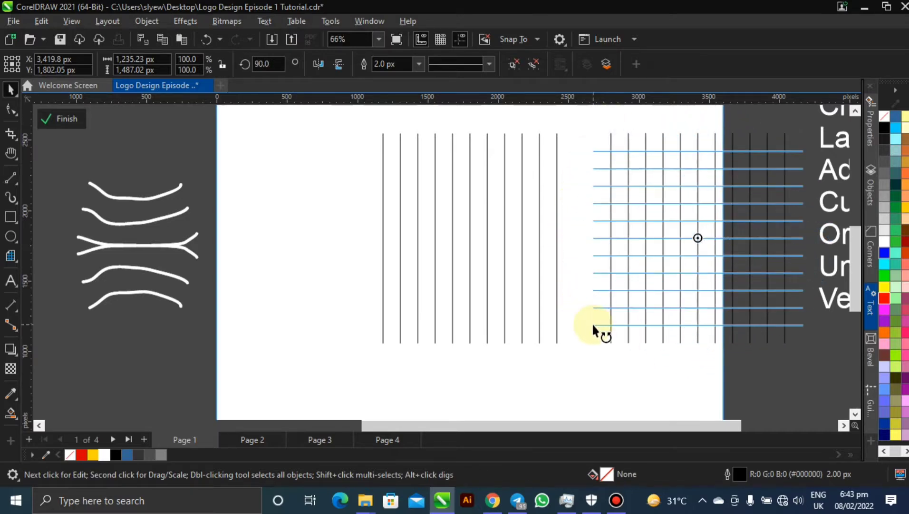
{"action": "left_click_drag", "start_coordinate": [592, 322], "coordinate": [595, 325]}
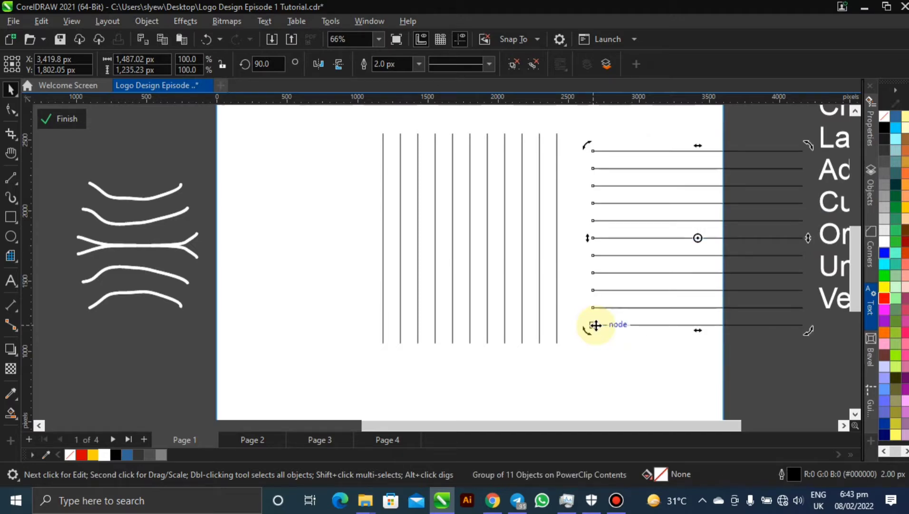
{"action": "key", "text": "ctrl+z"}
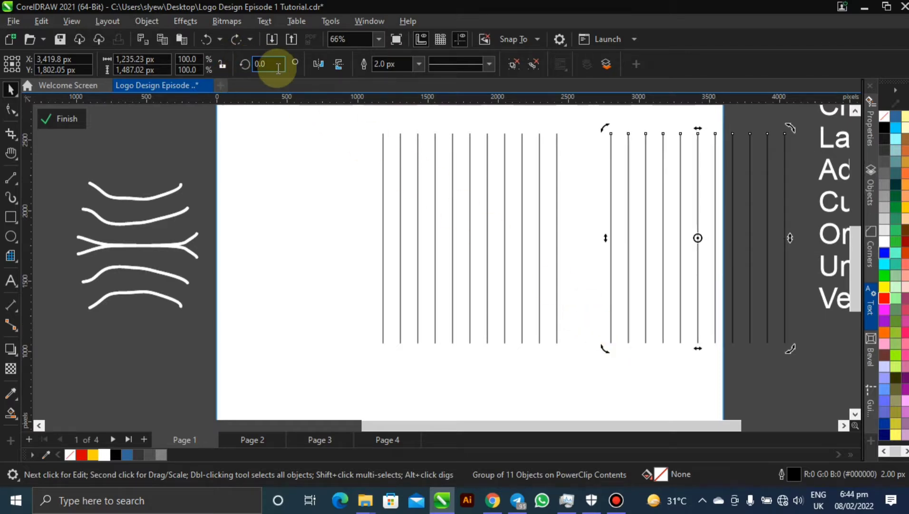
- Set the copied line group's rotation angle to 90 degrees so its lines run horizontally
{"action": "left_click", "coordinate": [253, 65]}
{"action": "type", "text": "90"}
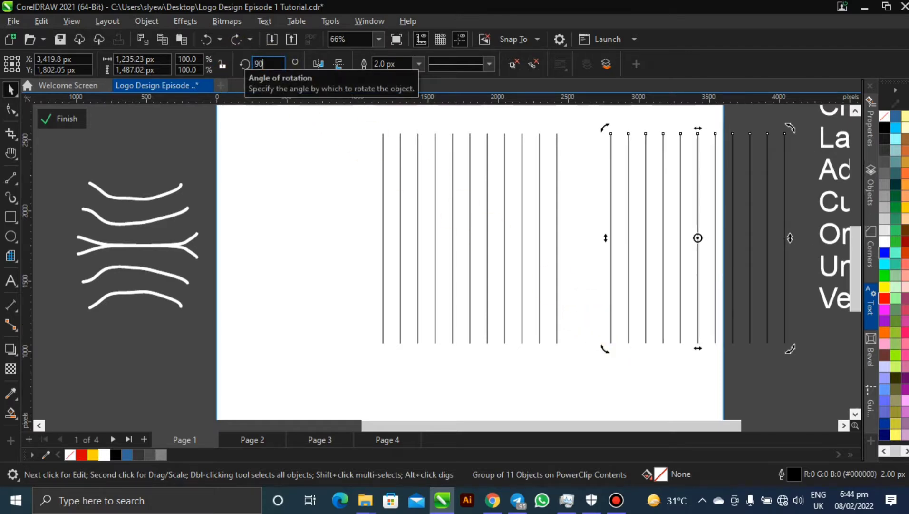
{"action": "key", "text": "Return"}
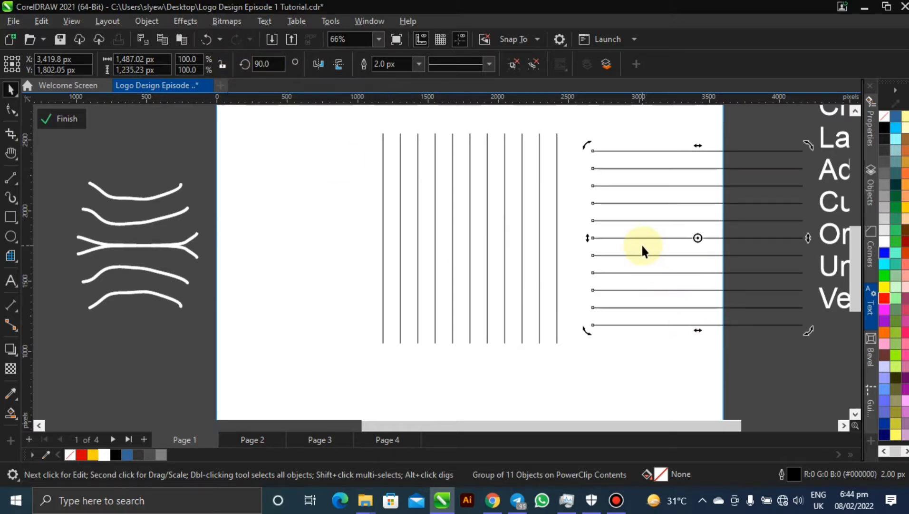
- Centre the horizontal line group on the page over the vertical lines and place a duplicate of it across the page's right edge
{"action": "key", "text": "p"}
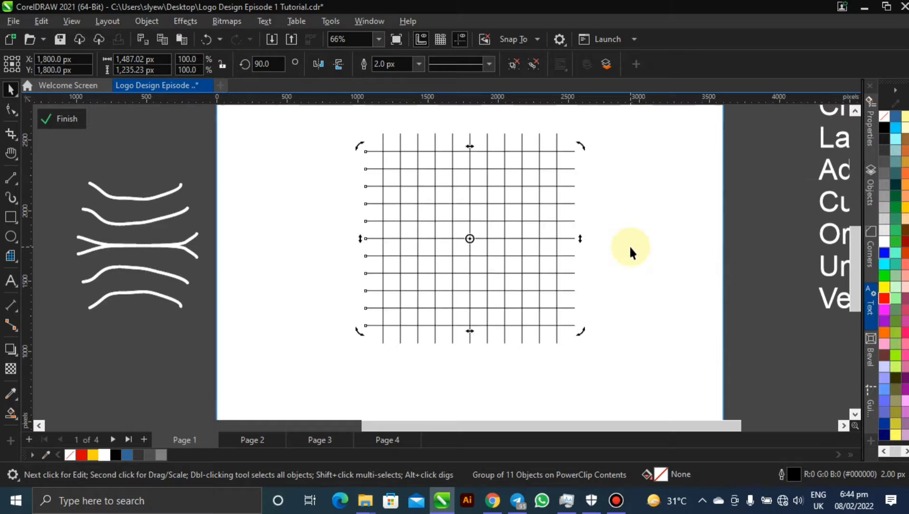
{"action": "left_click", "coordinate": [637, 217]}
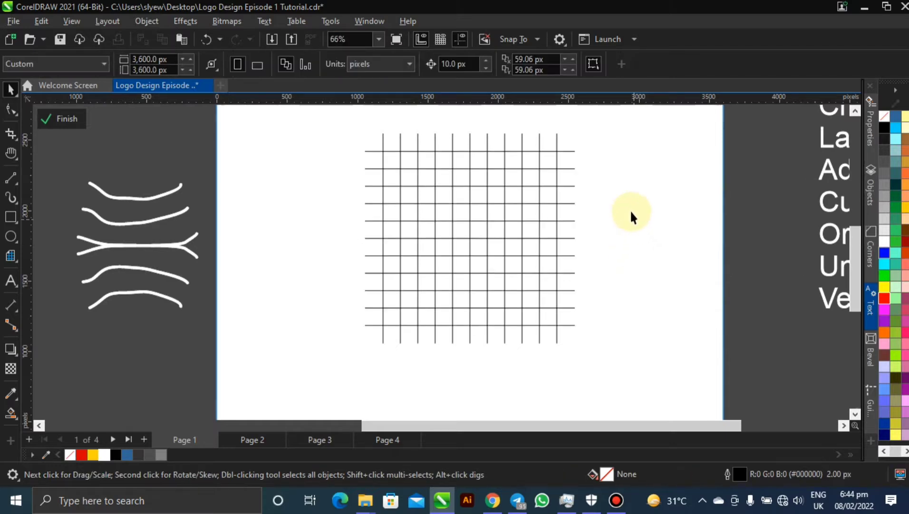
{"action": "left_click", "coordinate": [528, 185]}
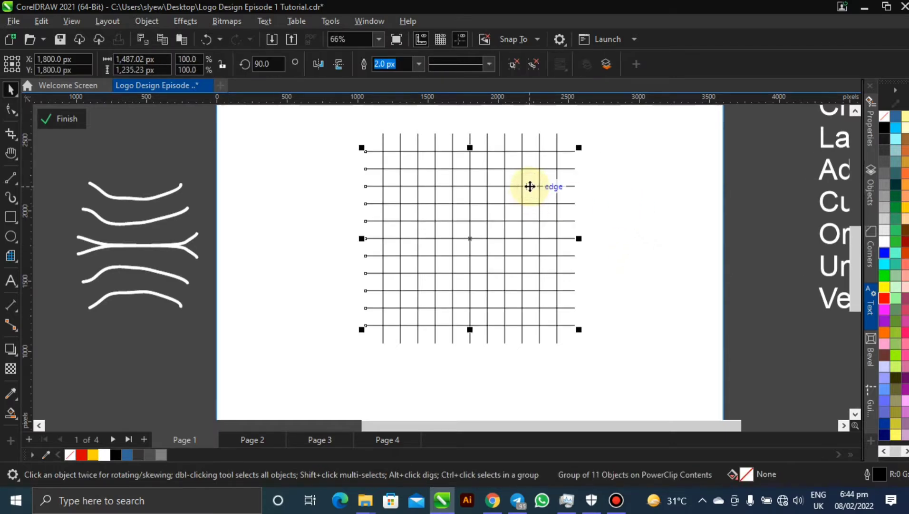
{"action": "left_click_drag", "start_coordinate": [519, 180], "coordinate": [758, 208]}
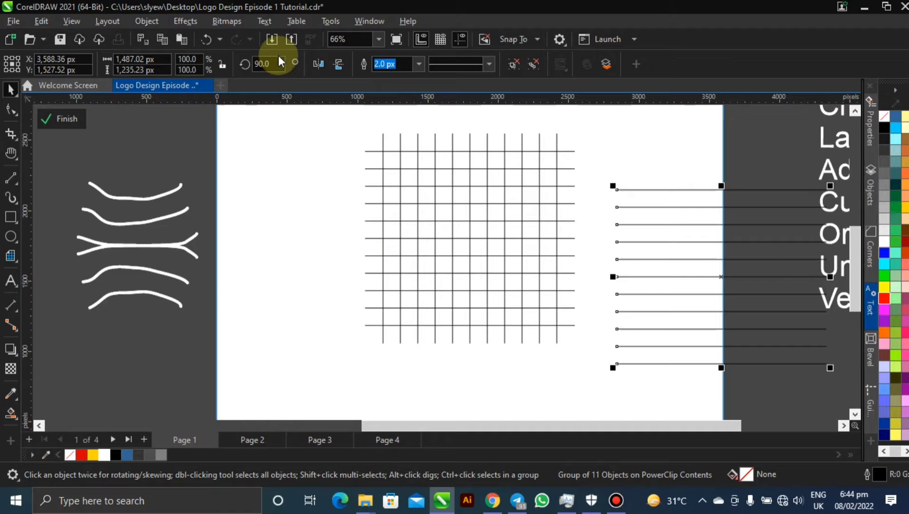
- Set the duplicated line group's rotation angle to 45 degrees and centre it on the page over the grid
{"action": "left_click", "coordinate": [264, 63]}
{"action": "type", "text": "45"}
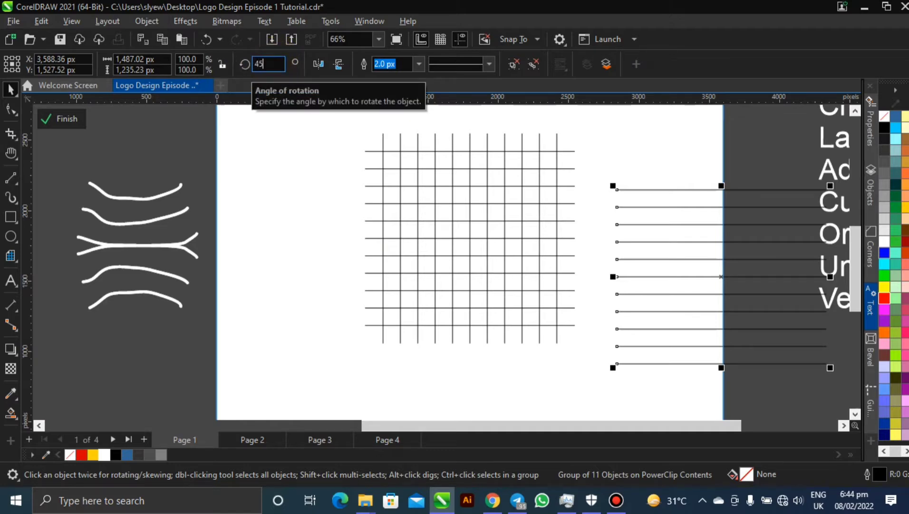
{"action": "key", "text": "Return"}
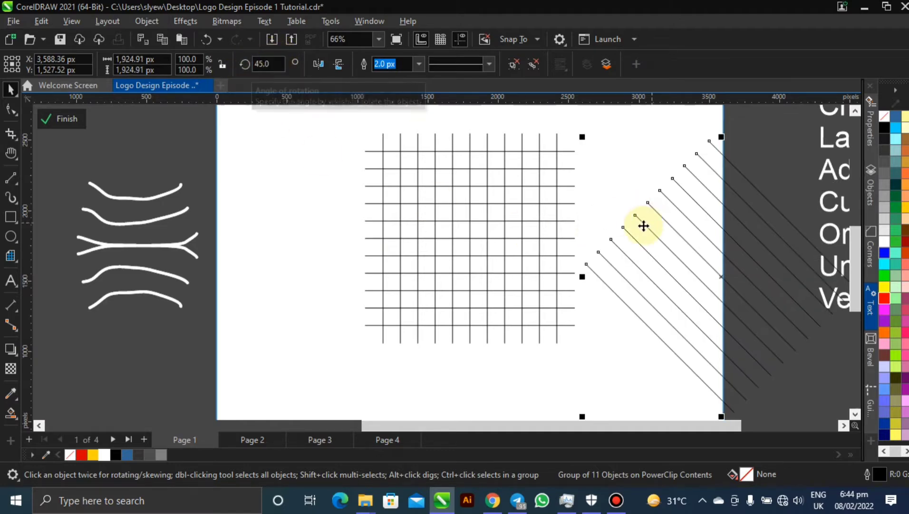
{"action": "key", "text": "p"}
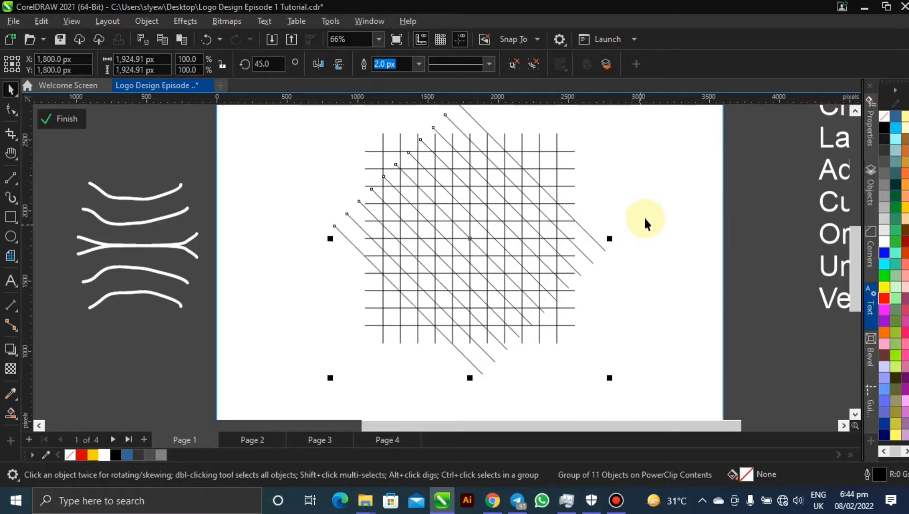
- Try moving the diagonal line group off the grid onto the white curves and undo the move
{"action": "left_click", "coordinate": [399, 218]}
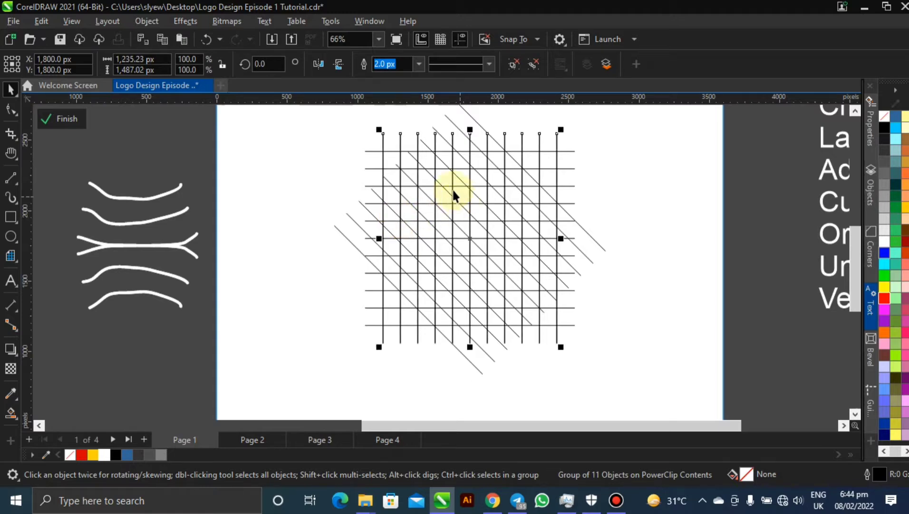
{"action": "left_click_drag", "start_coordinate": [446, 187], "coordinate": [179, 203]}
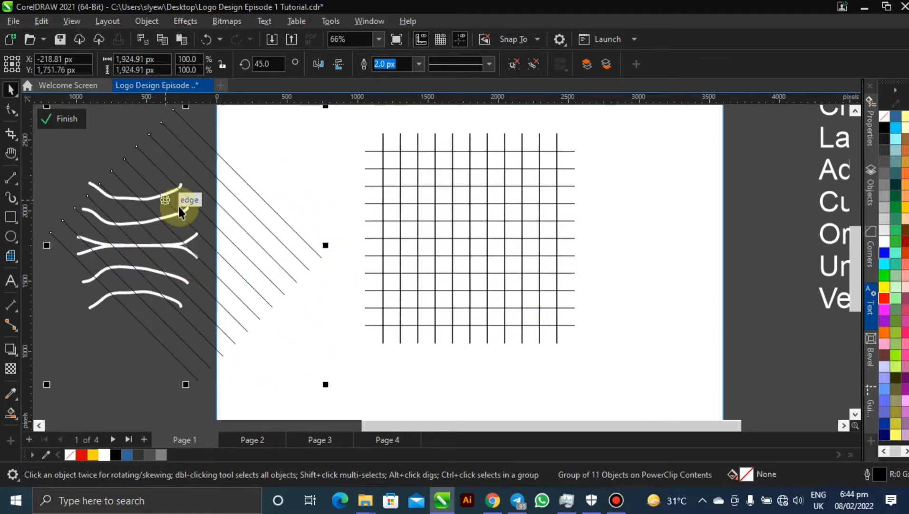
{"action": "key", "text": "ctrl+z"}
{"action": "left_click", "coordinate": [296, 176]}
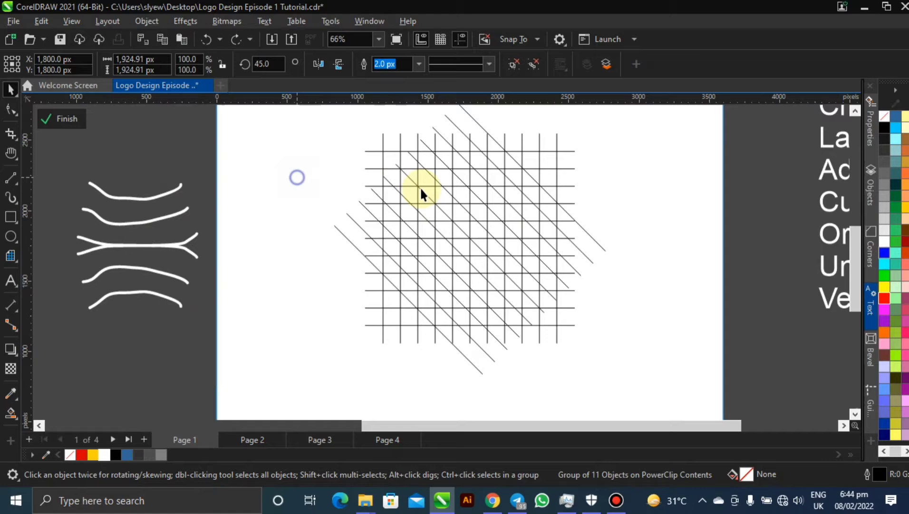
- Duplicate the 45-degree line group and pull one of the two groups out to the left of the grid
{"action": "left_click", "coordinate": [337, 229]}
{"action": "key", "text": "ctrl+d"}
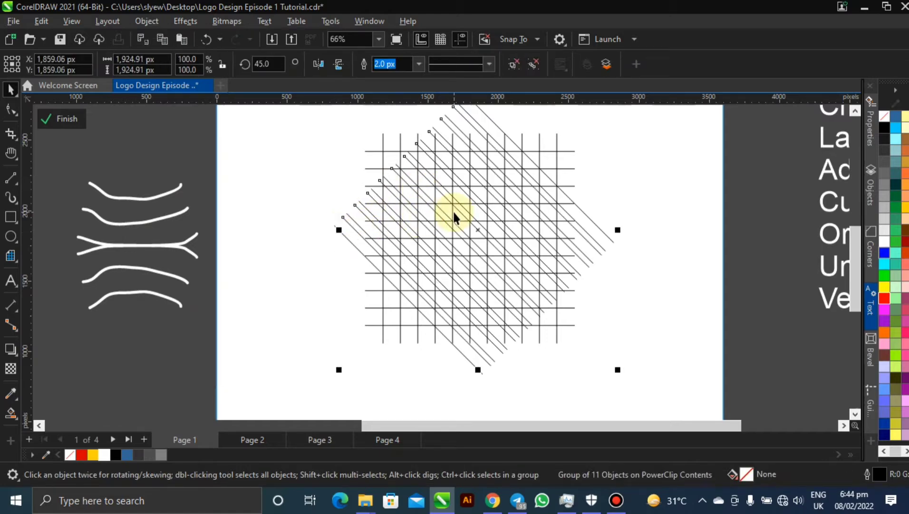
{"action": "left_click_drag", "start_coordinate": [446, 212], "coordinate": [180, 232]}
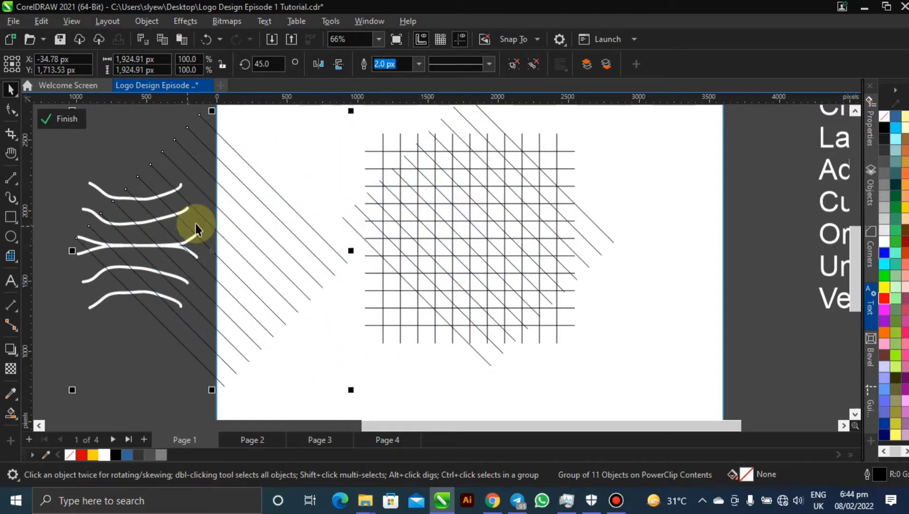
{"action": "left_click_drag", "start_coordinate": [245, 187], "coordinate": [289, 186]}
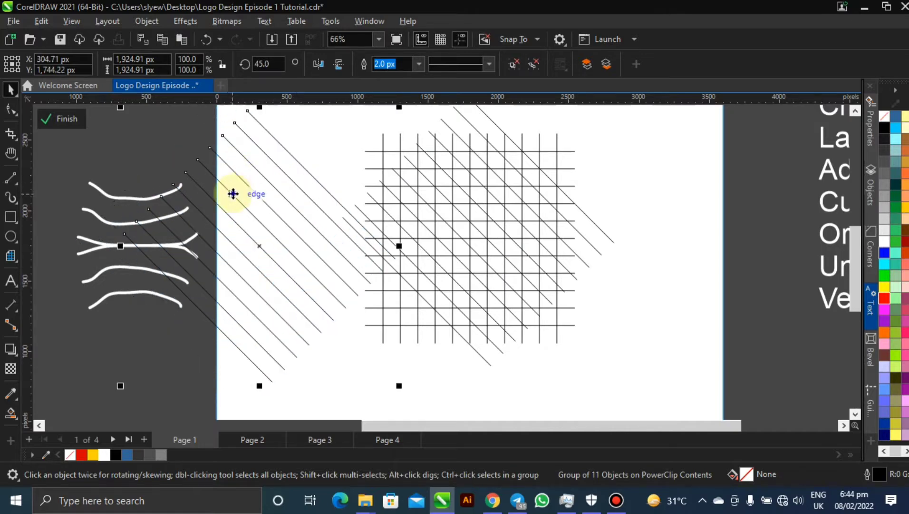
{"action": "left_click_drag", "start_coordinate": [235, 193], "coordinate": [307, 203]}
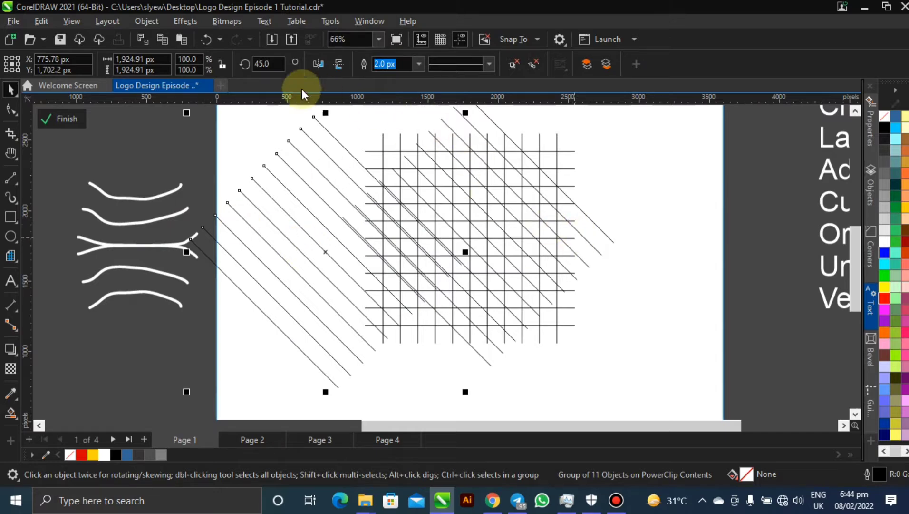
- Set the pulled-out line group's rotation angle to 135 degrees and centre it on the page
{"action": "double_click", "coordinate": [263, 64]}
{"action": "type", "text": "13"}
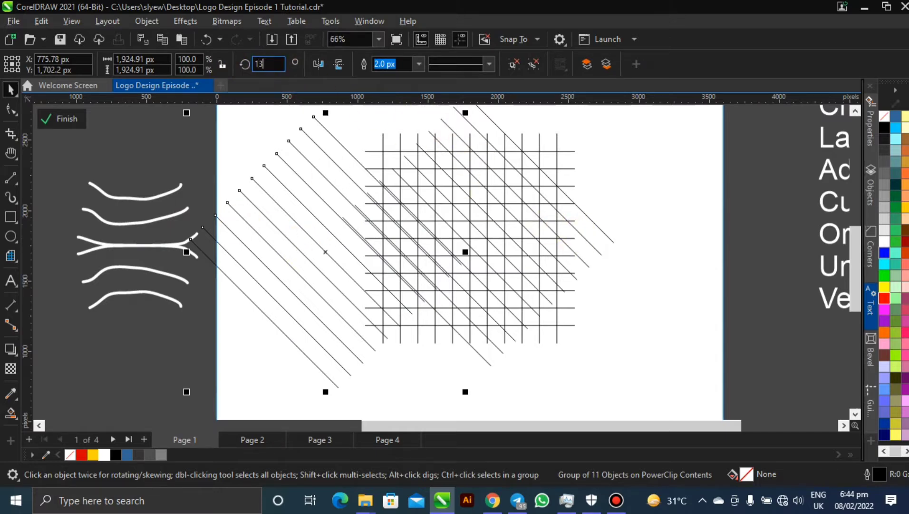
{"action": "type", "text": "5"}
{"action": "key", "text": "Return"}
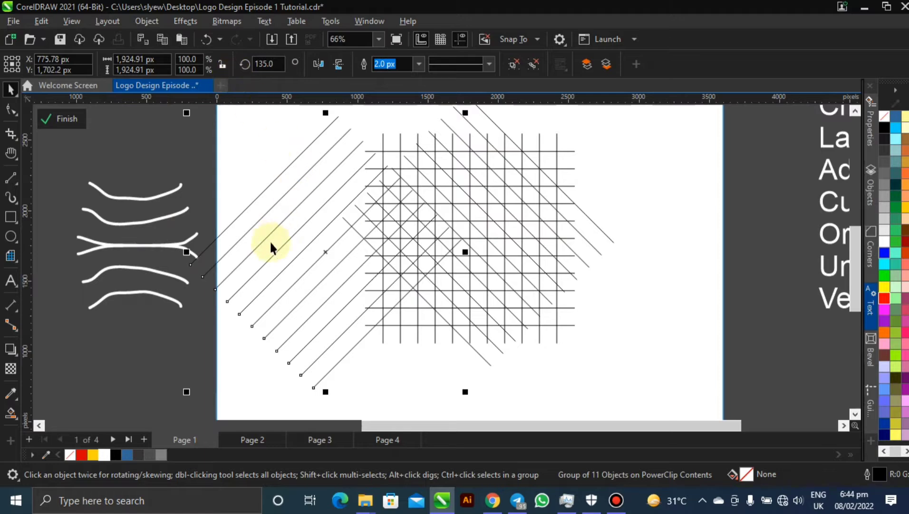
{"action": "key", "text": "p"}
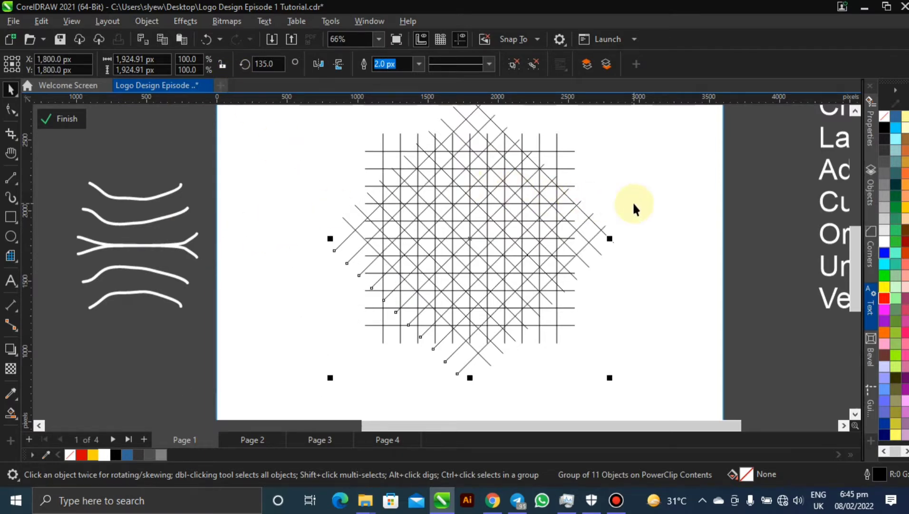
- Undo the centring and the 135-degree rotation, and remove the extra diagonal line group beside the grid
{"action": "key", "text": "ctrl+z"}
{"action": "key", "text": "ctrl+z"}
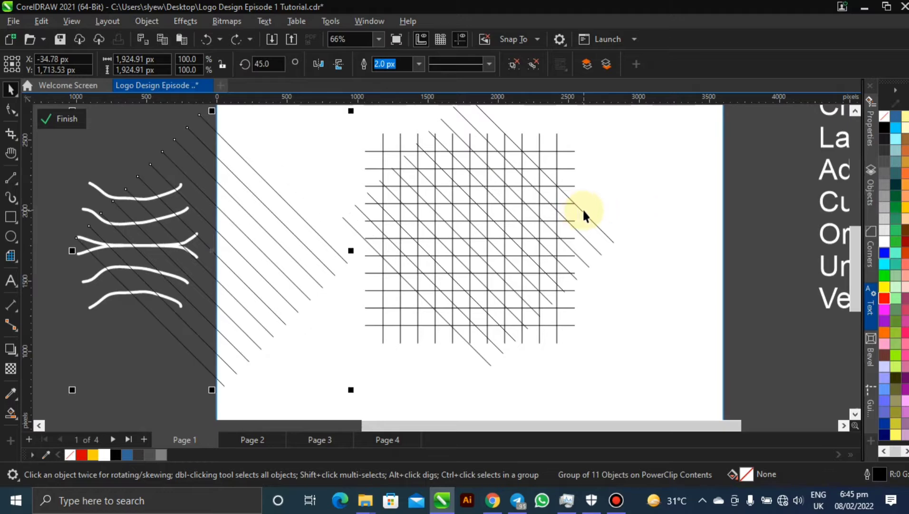
{"action": "key", "text": "p"}
{"action": "left_click", "coordinate": [608, 212]}
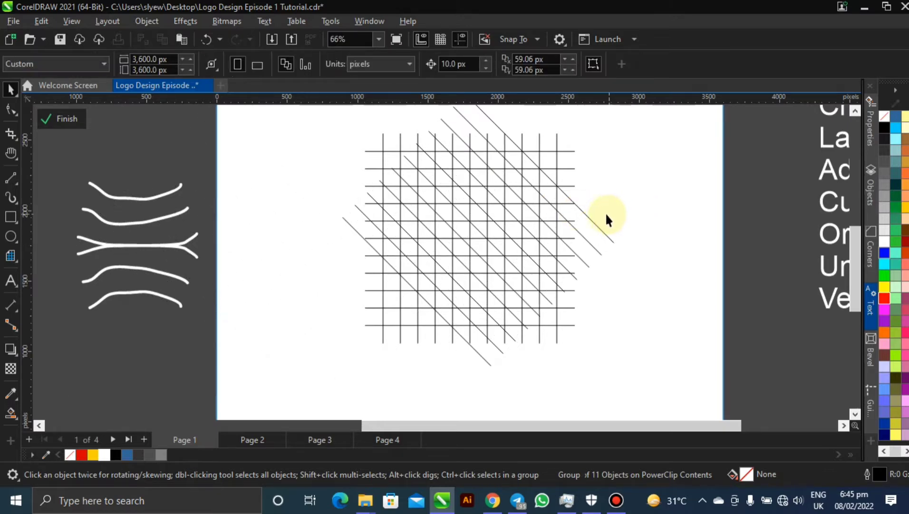
- Centre the remaining 45-degree line group on the page so it lines up with the square grid
{"action": "left_click", "coordinate": [598, 224]}
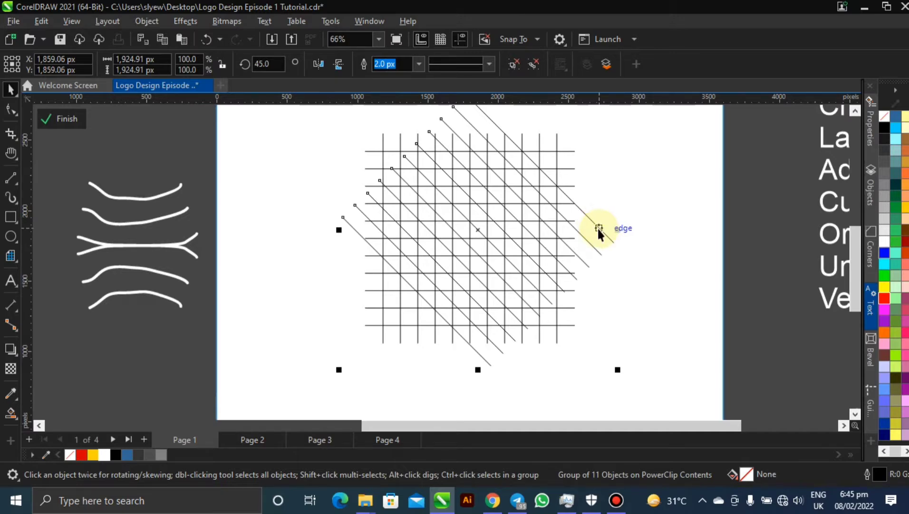
{"action": "key", "text": "p"}
{"action": "left_click", "coordinate": [632, 210]}
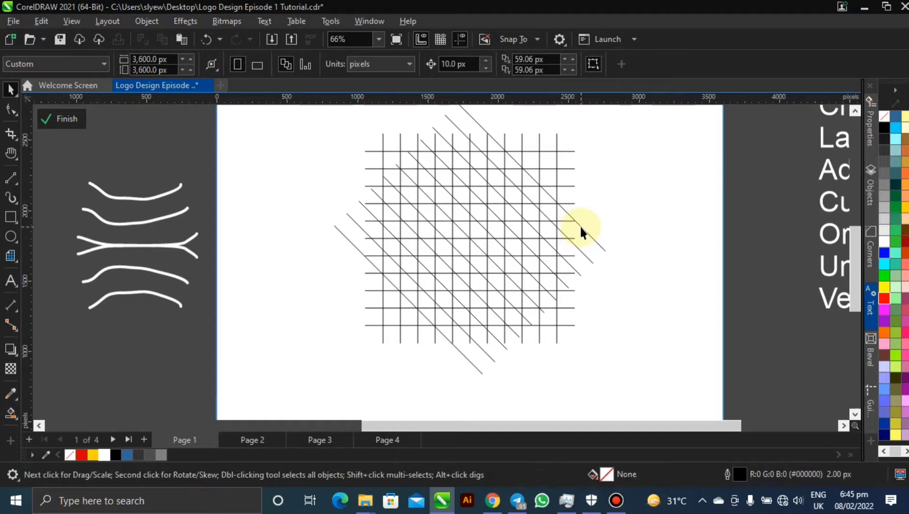
- Try mirroring a copy of the diagonal line group horizontally about its centre at 100% scale and undo it
{"action": "left_click", "coordinate": [581, 228]}
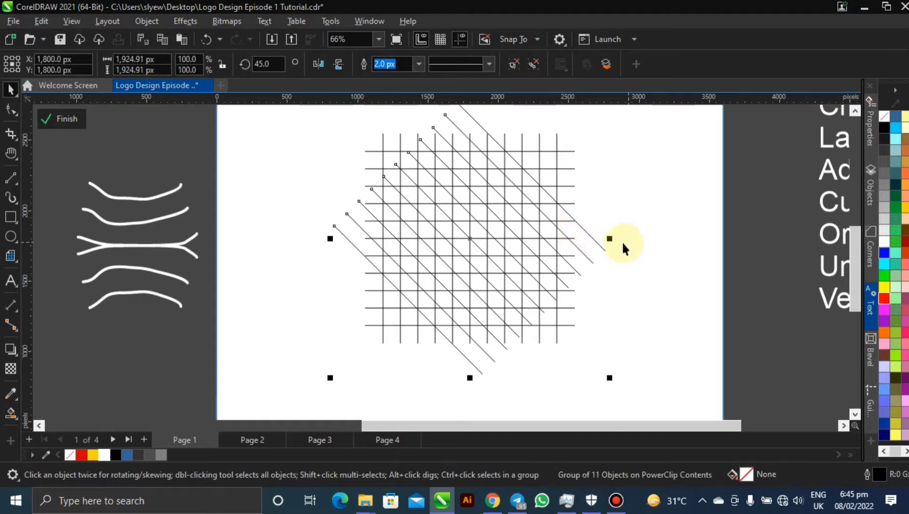
{"action": "left_click_drag", "start_coordinate": [611, 238], "coordinate": [367, 294]}
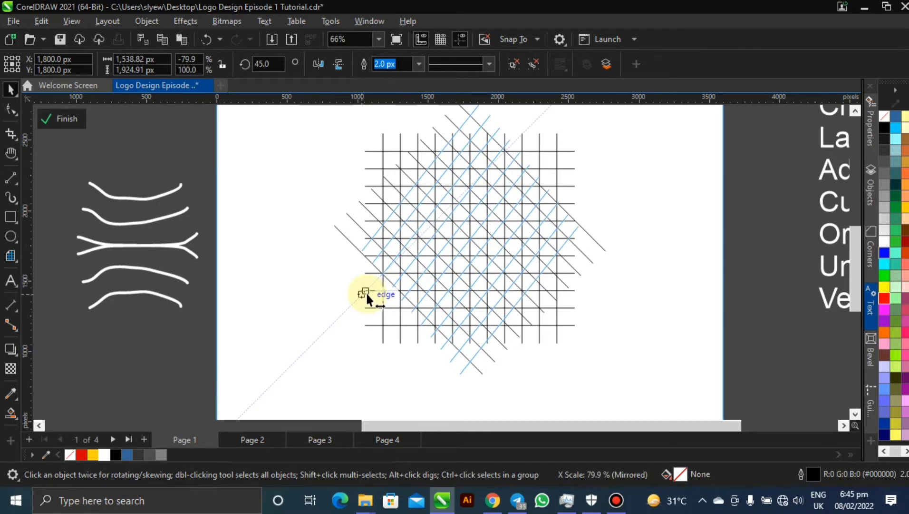
{"action": "left_click_drag", "start_coordinate": [368, 294], "coordinate": [356, 296]}
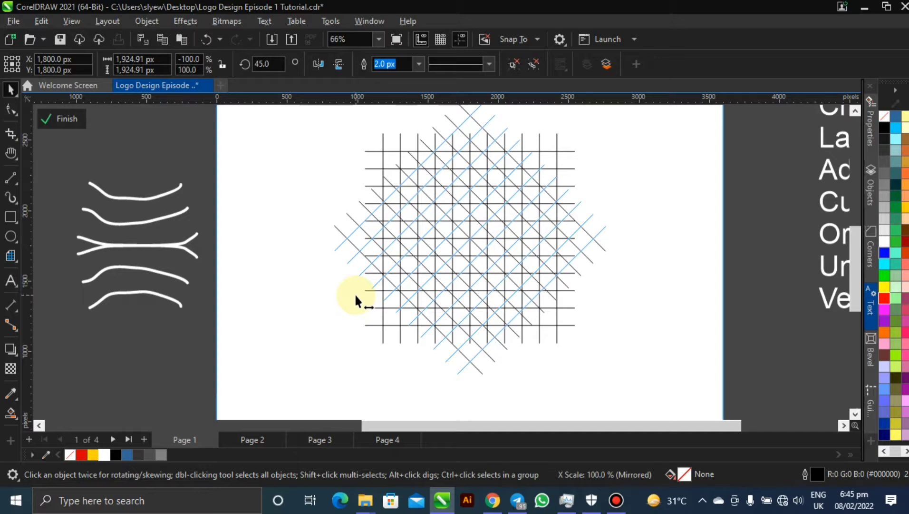
{"action": "left_click_drag", "start_coordinate": [355, 296], "coordinate": [355, 296]}
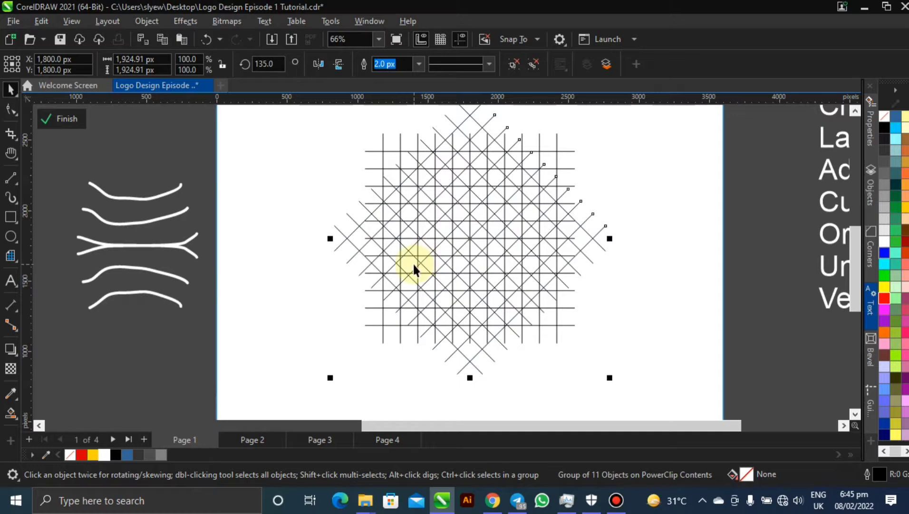
{"action": "key", "text": "ctrl+z"}
{"action": "left_click", "coordinate": [284, 189]}
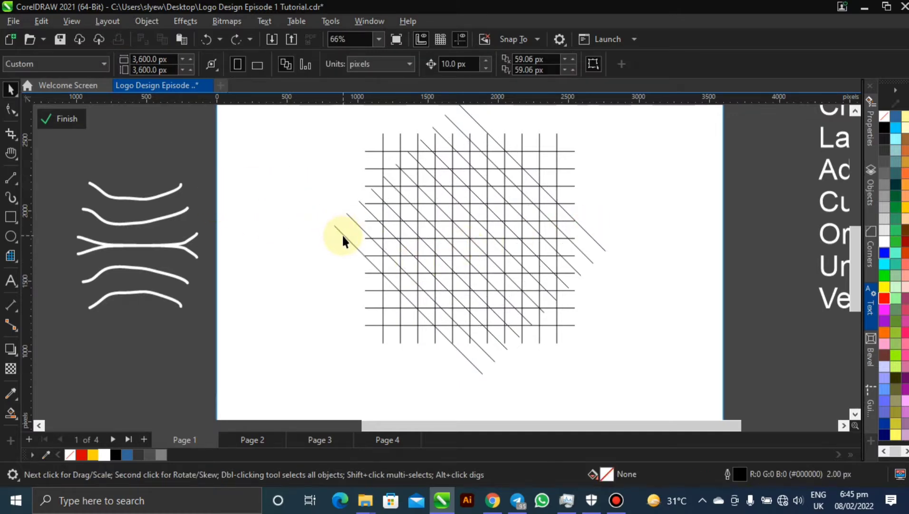
- Mirror the 45-degree line group horizontally about its centre at 100% scale, keeping the original so the diagonals cross
{"action": "left_click", "coordinate": [342, 235]}
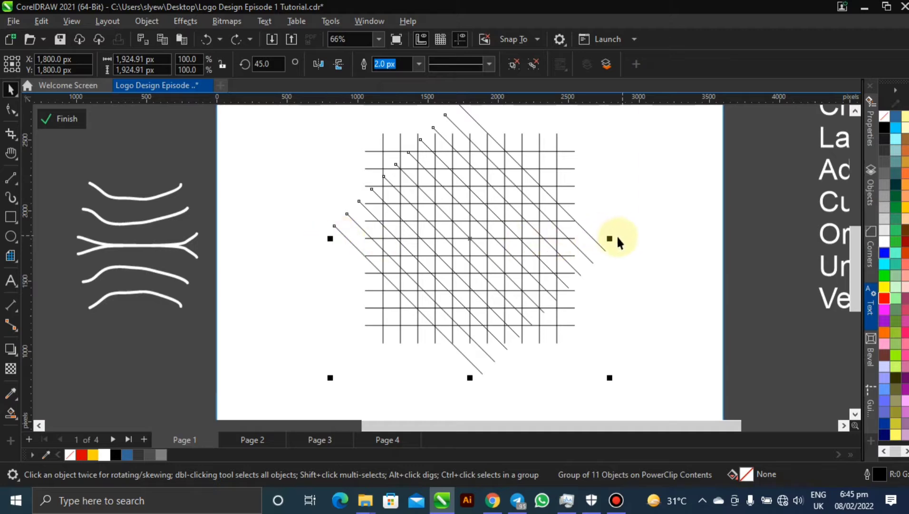
{"action": "left_click_drag", "start_coordinate": [612, 240], "coordinate": [252, 301]}
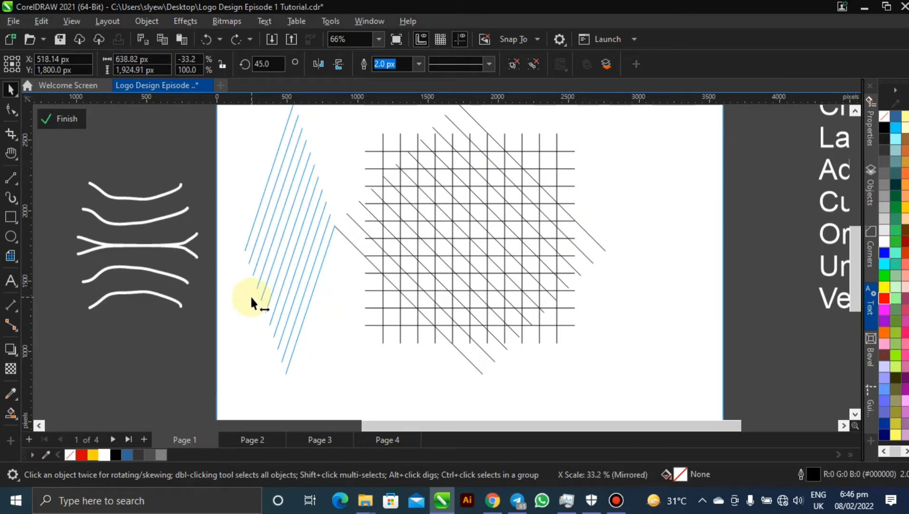
{"action": "left_click_drag", "start_coordinate": [252, 299], "coordinate": [360, 309]}
{"action": "key", "text": "shift"}
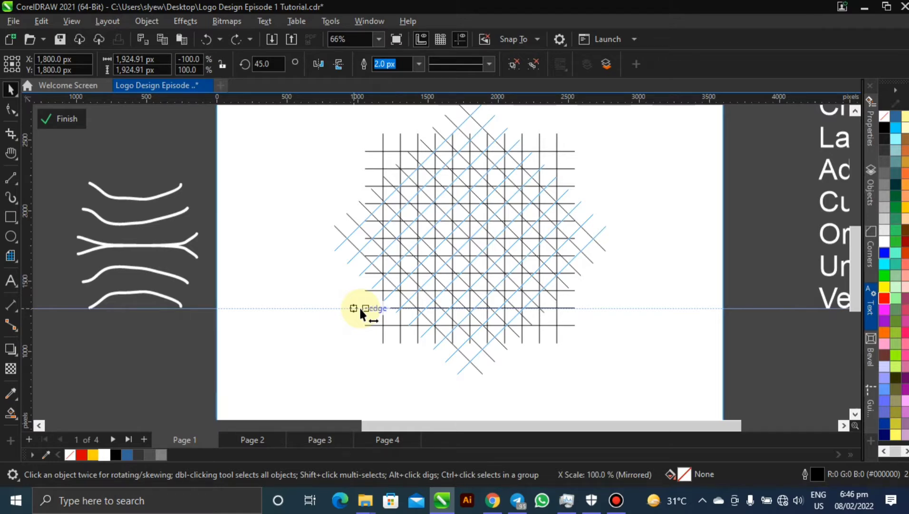
{"action": "left_click_drag", "start_coordinate": [358, 306], "coordinate": [361, 307]}
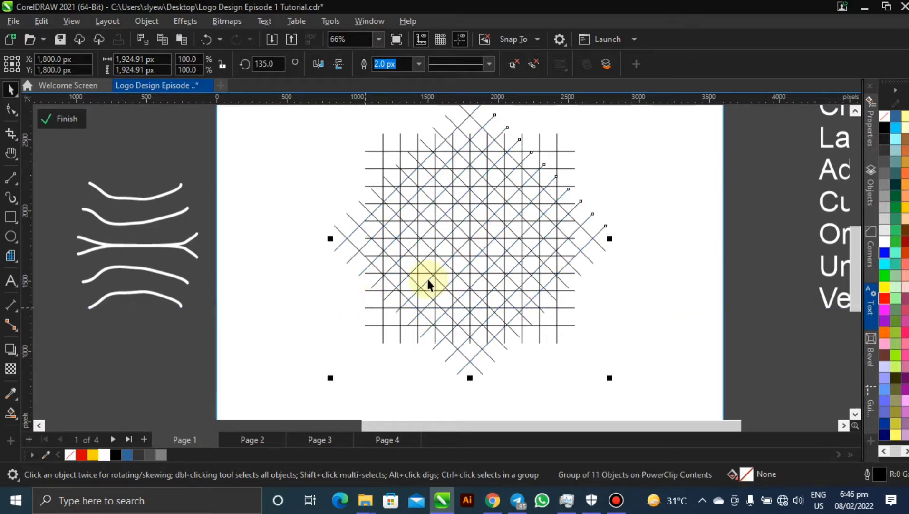
{"action": "left_click", "coordinate": [634, 167]}
- Examine the crossed construction grid alongside the mirrored pagoda roof curves beside the page
{"action": "scroll", "coordinate": [581, 207], "scroll_direction": "down", "scroll_amount": 2}
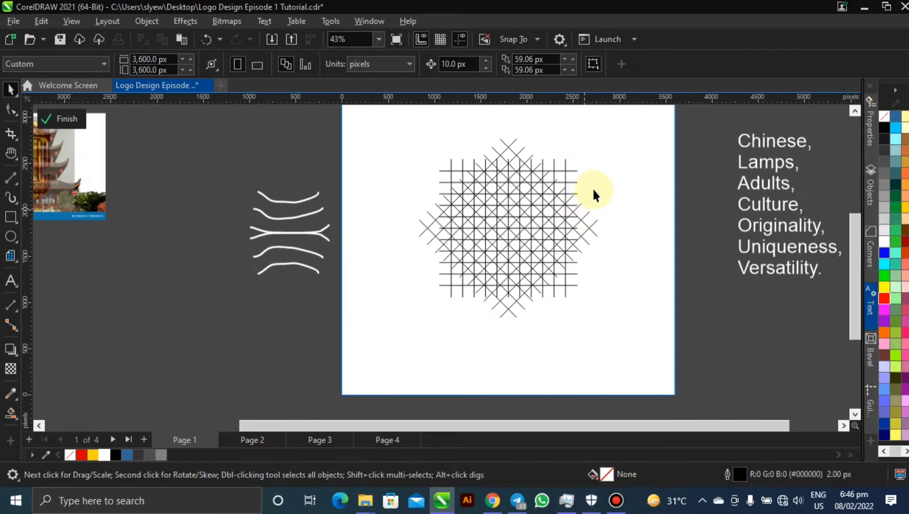
{"action": "key", "text": "z"}
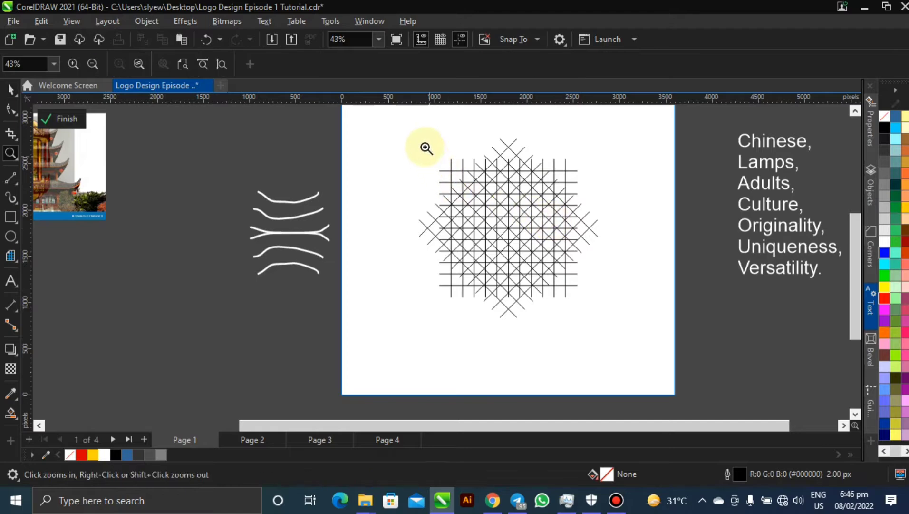
{"action": "left_click_drag", "start_coordinate": [402, 125], "coordinate": [636, 345]}
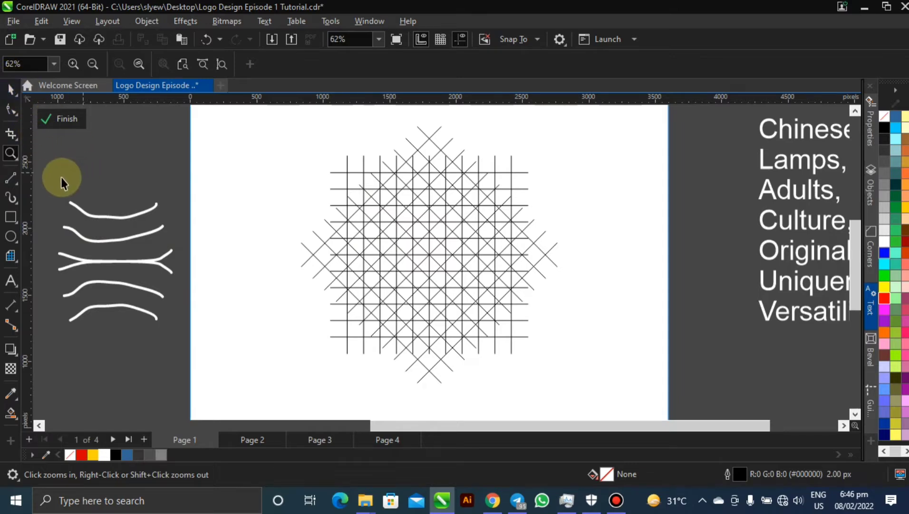
{"action": "key", "text": "space"}
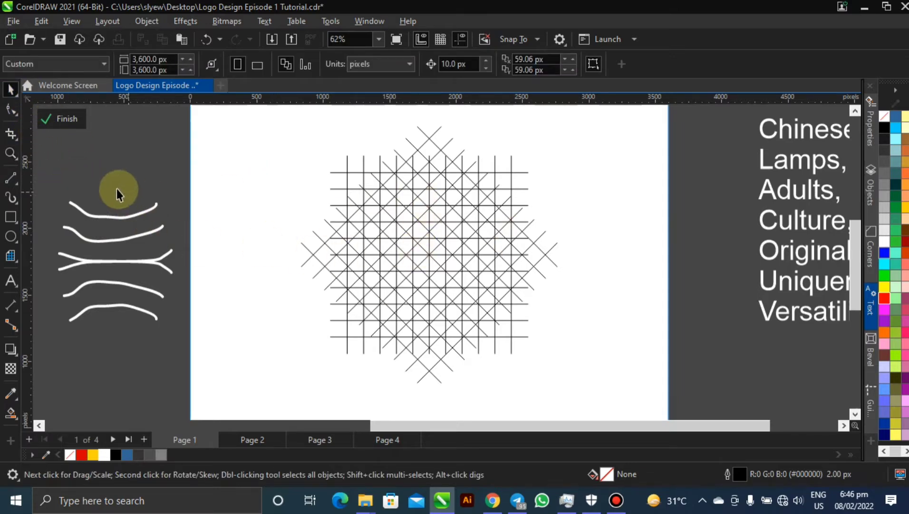
{"action": "left_click_drag", "start_coordinate": [45, 188], "coordinate": [211, 384]}
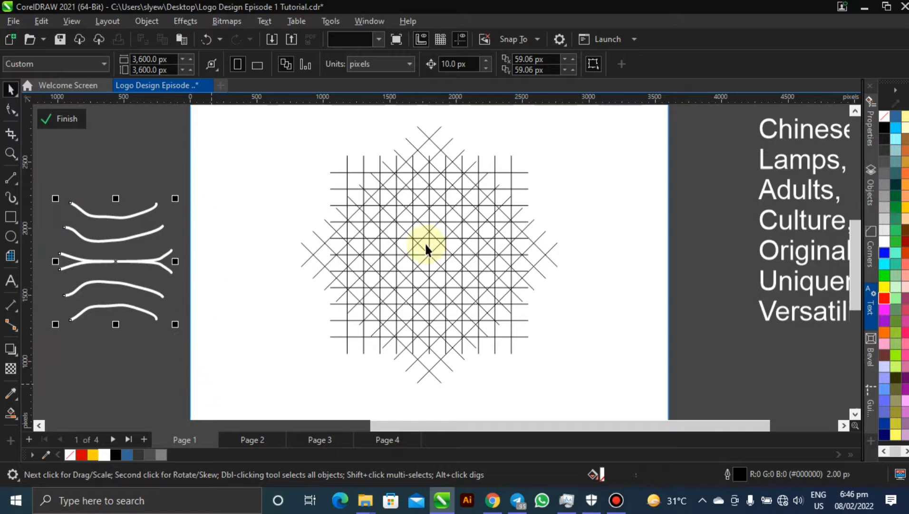
{"action": "scroll", "coordinate": [422, 189], "scroll_direction": "up", "scroll_amount": 3}
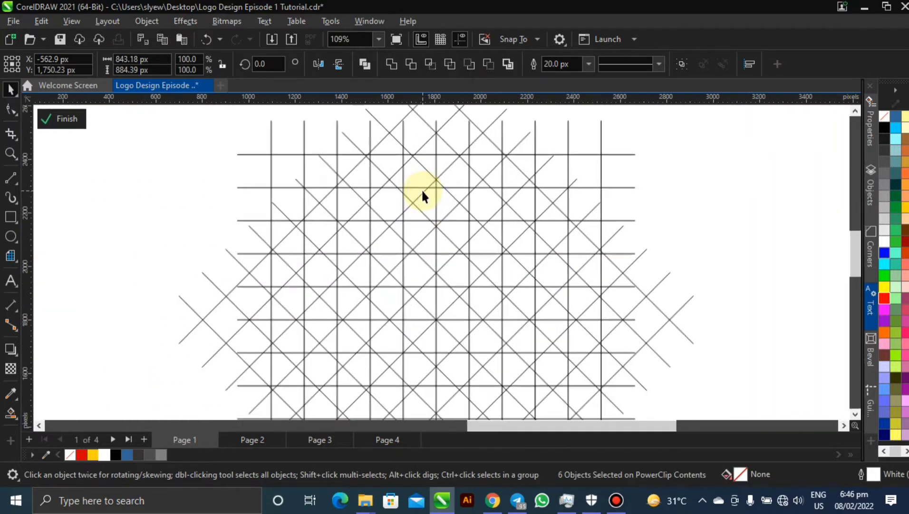
{"action": "scroll", "coordinate": [421, 189], "scroll_direction": "down", "scroll_amount": 3}
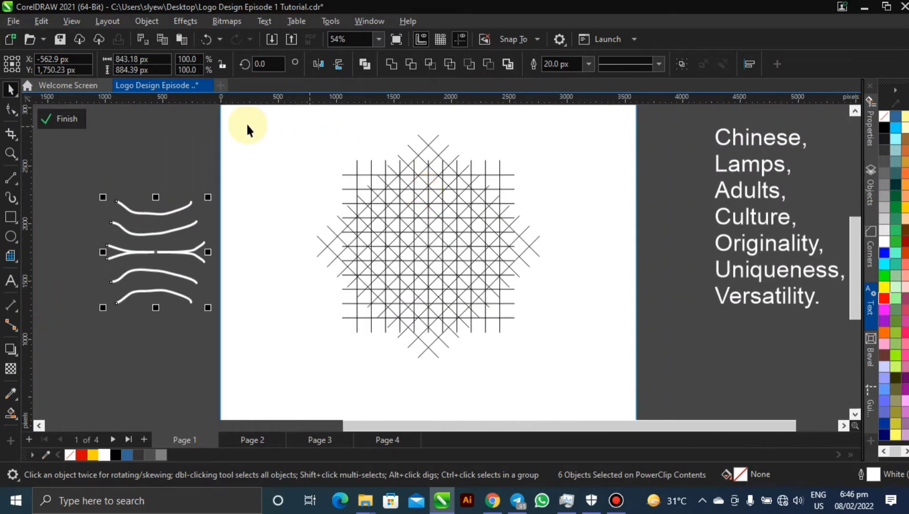
- Smart Fill the first cells near the left end of the grid's top row in blue with a 2.36 px black outline
{"action": "left_click_drag", "start_coordinate": [266, 119], "coordinate": [582, 376]}
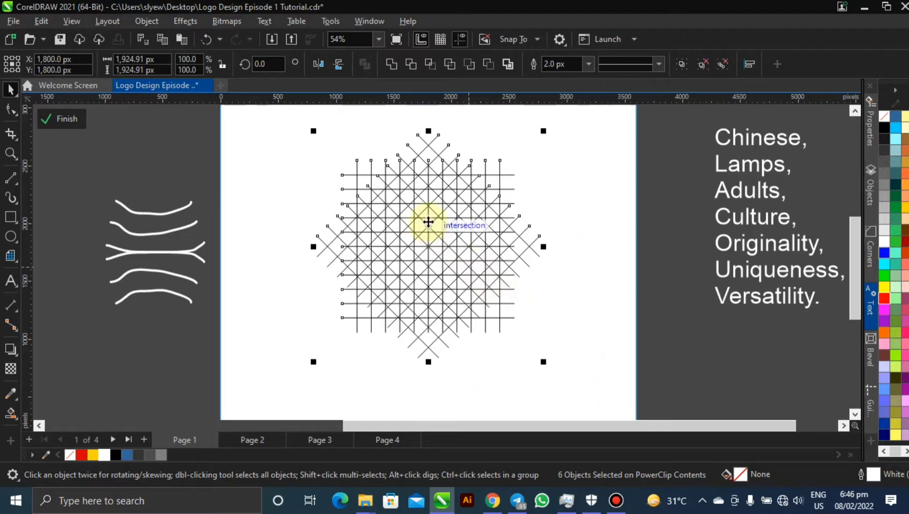
{"action": "scroll", "coordinate": [429, 198], "scroll_direction": "up", "scroll_amount": 3}
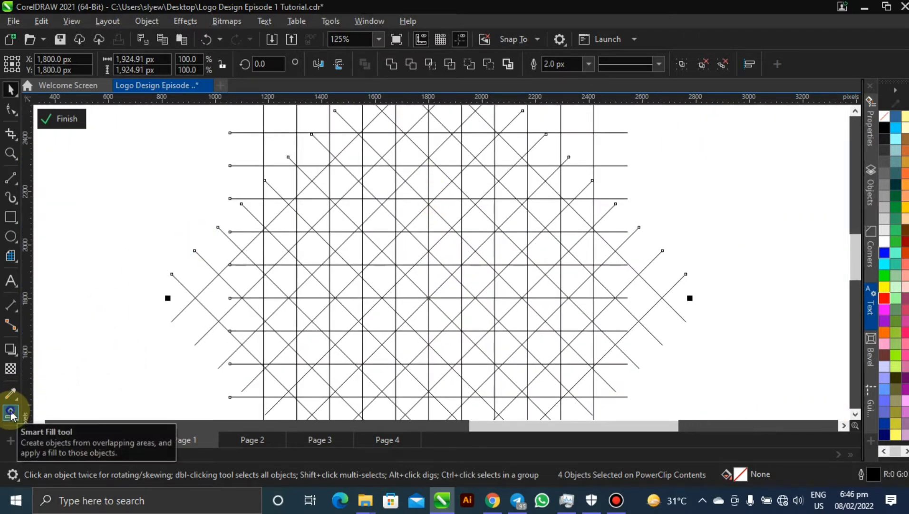
{"action": "left_click", "coordinate": [11, 412]}
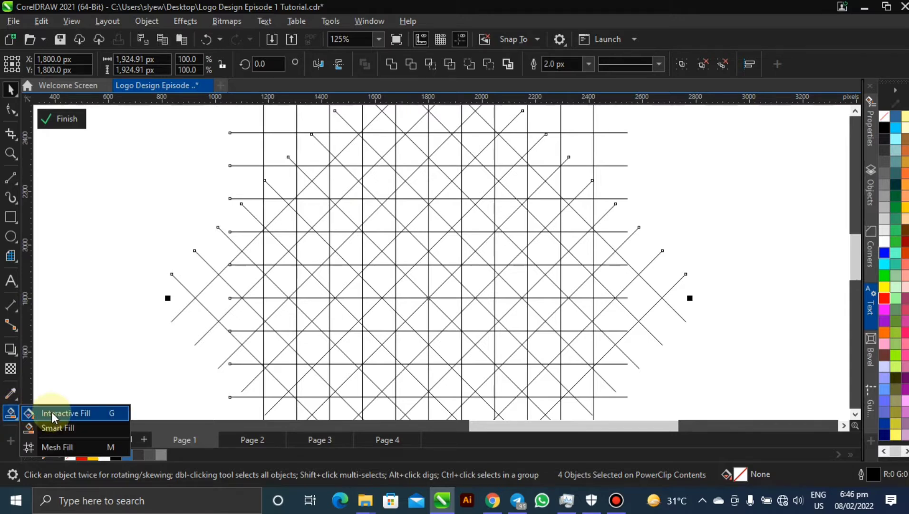
{"action": "left_click", "coordinate": [67, 431]}
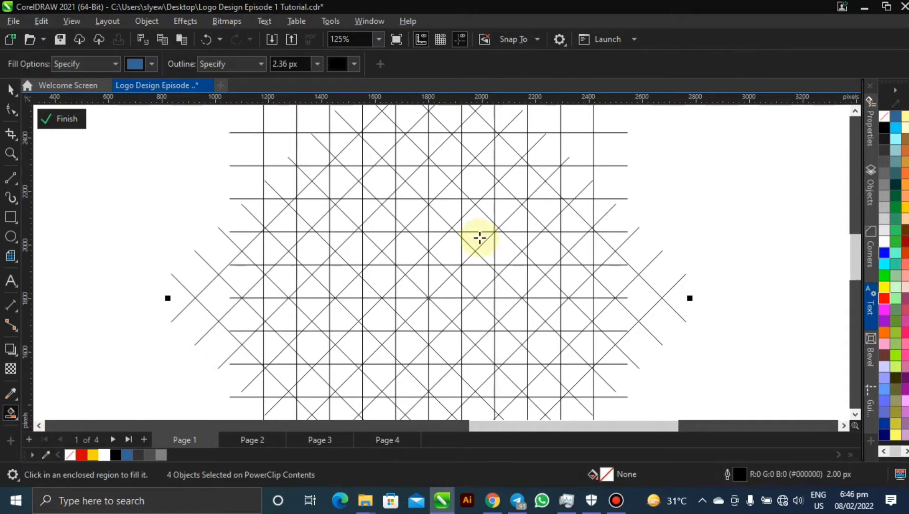
{"action": "left_click", "coordinate": [375, 139]}
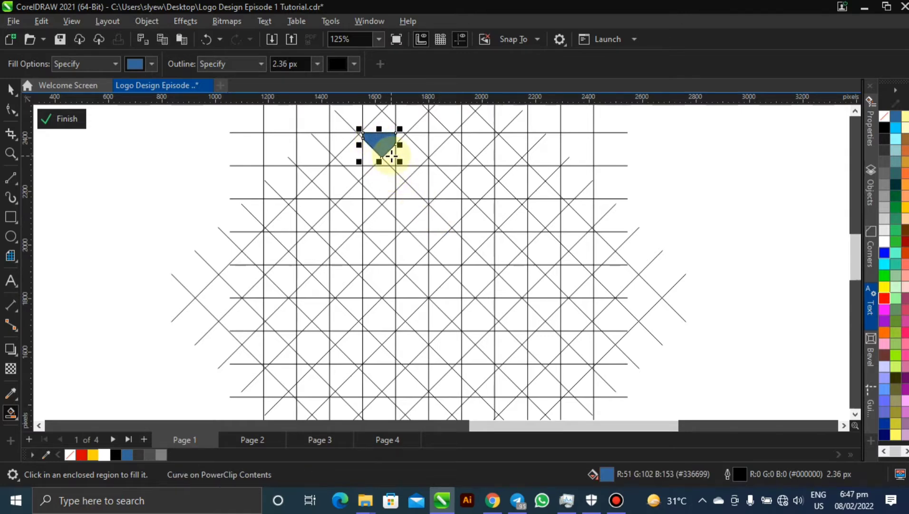
{"action": "scroll", "coordinate": [391, 156], "scroll_direction": "up", "scroll_amount": 2}
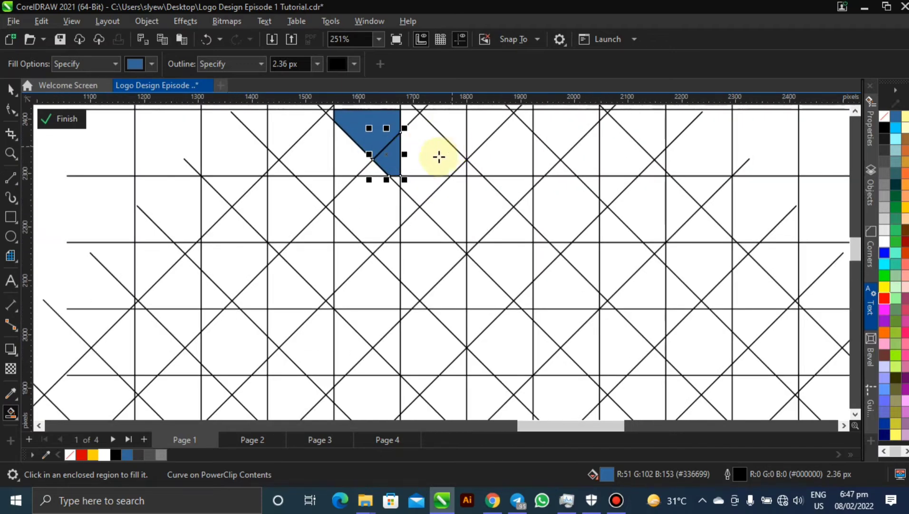
{"action": "key", "text": "h"}
{"action": "left_click_drag", "start_coordinate": [407, 141], "coordinate": [412, 244]}
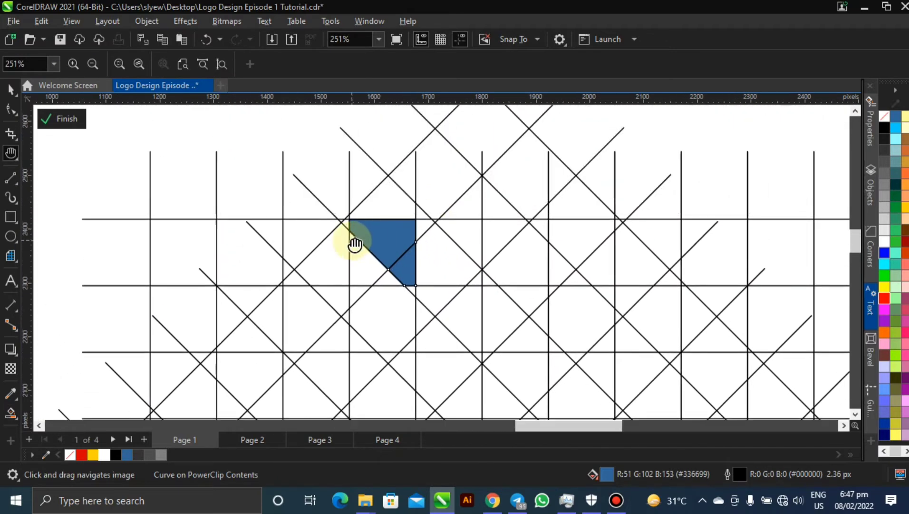
{"action": "scroll", "coordinate": [358, 244], "scroll_direction": "up", "scroll_amount": 1}
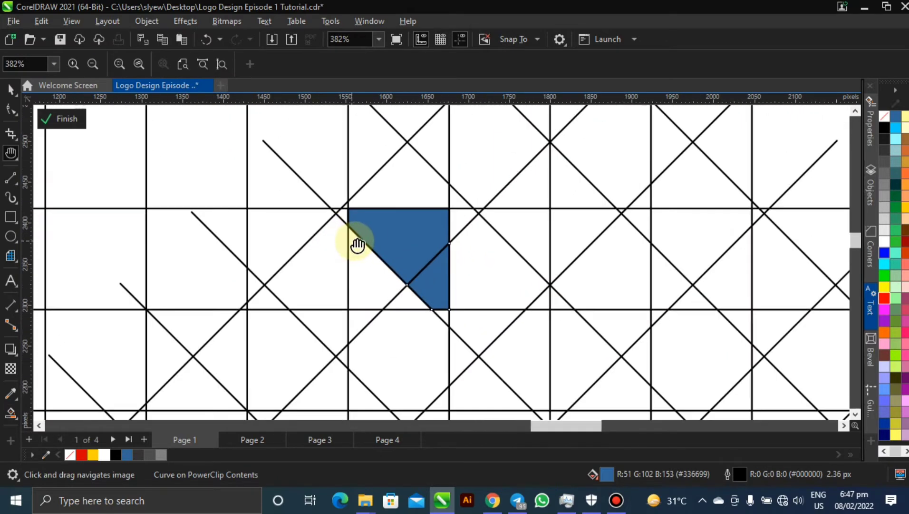
- Extend the blue Smart Fill along the grid's top row to the cells on both sides of the vertical centre line
{"action": "left_click", "coordinate": [11, 110]}
{"action": "key", "text": "F10"}
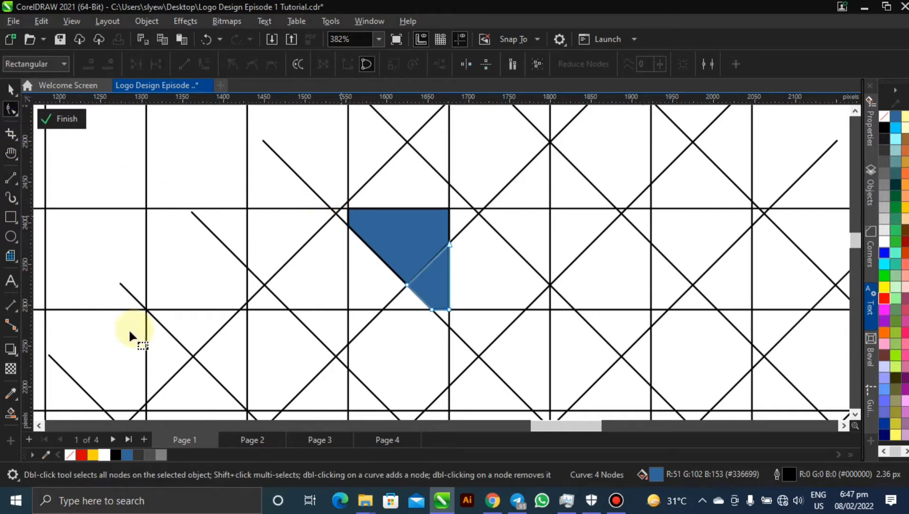
{"action": "left_click", "coordinate": [11, 412]}
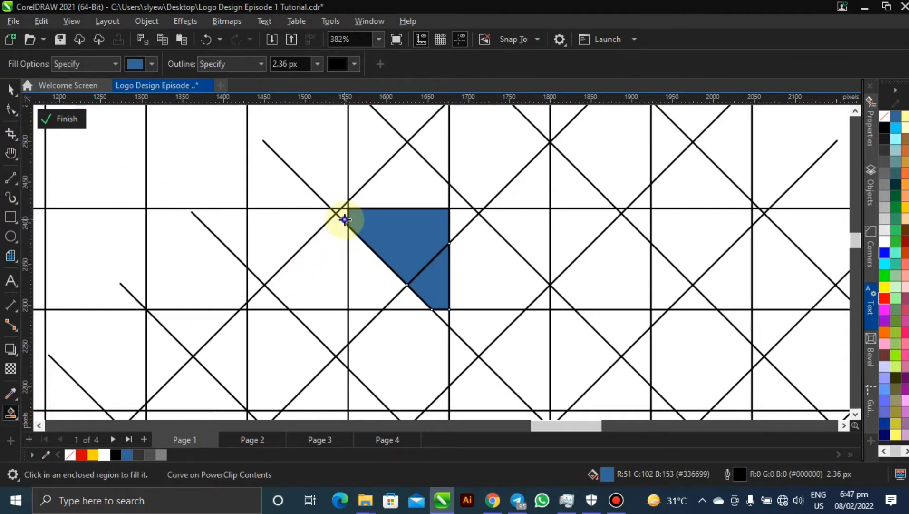
{"action": "left_click", "coordinate": [464, 220]}
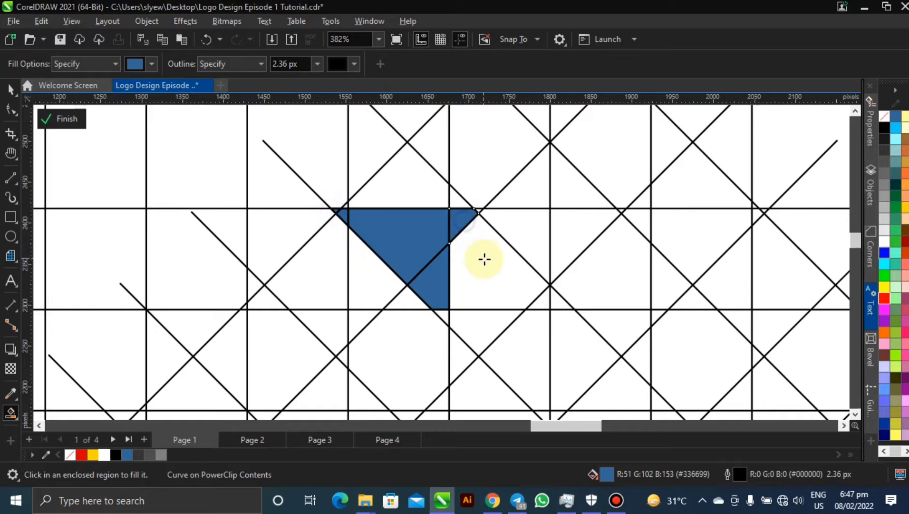
{"action": "left_click", "coordinate": [483, 258]}
{"action": "left_click", "coordinate": [542, 215]}
{"action": "left_click", "coordinate": [570, 235]}
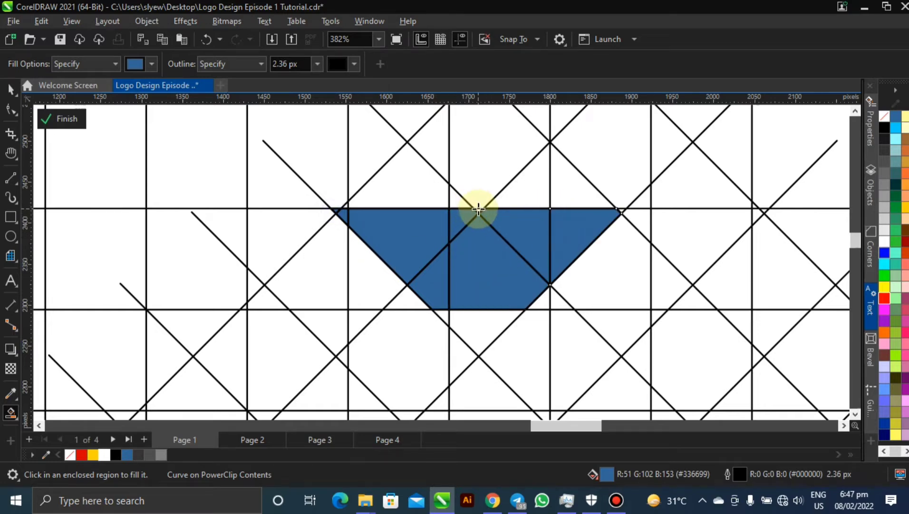
- Fill the remaining top-row cells to complete a blue trapezoid narrowing downward, undoing the fill that spills past its right slanted edge
{"action": "left_click", "coordinate": [545, 301]}
{"action": "left_click", "coordinate": [597, 286]}
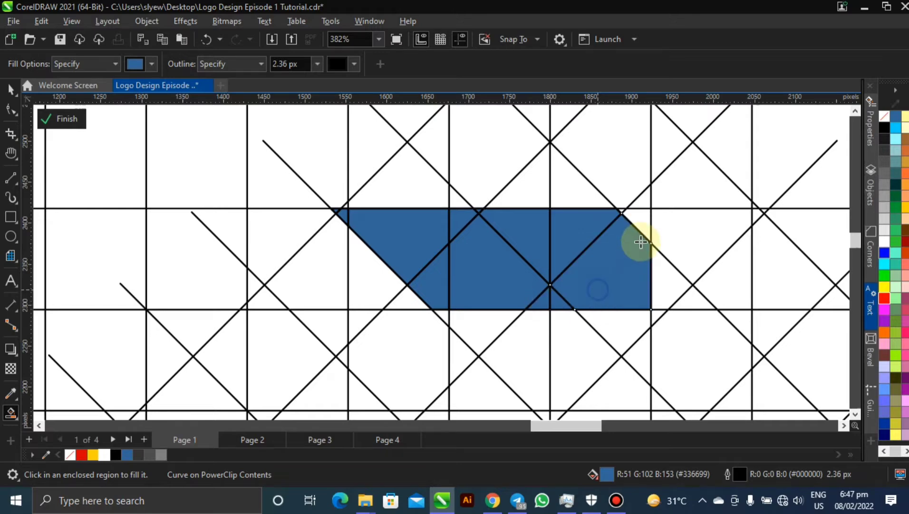
{"action": "left_click", "coordinate": [637, 212]}
{"action": "left_click", "coordinate": [673, 238]}
{"action": "left_click", "coordinate": [665, 281]}
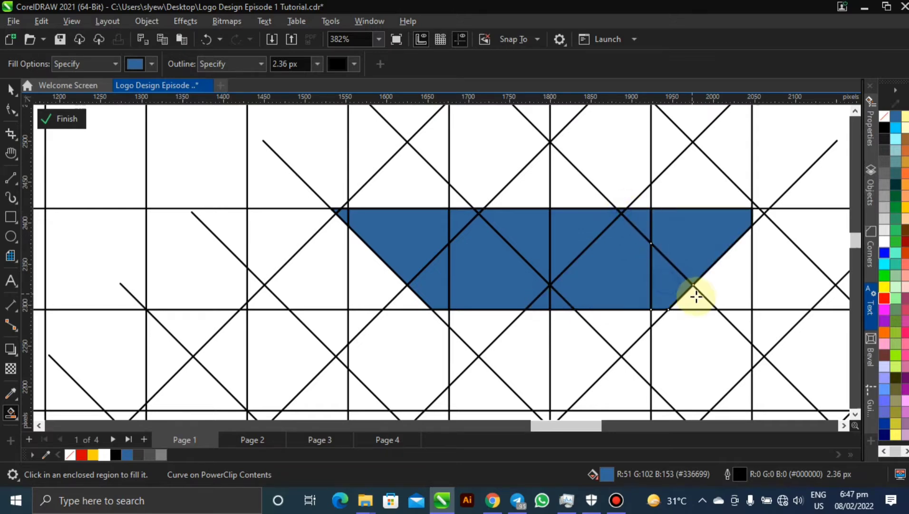
{"action": "left_click", "coordinate": [698, 298]}
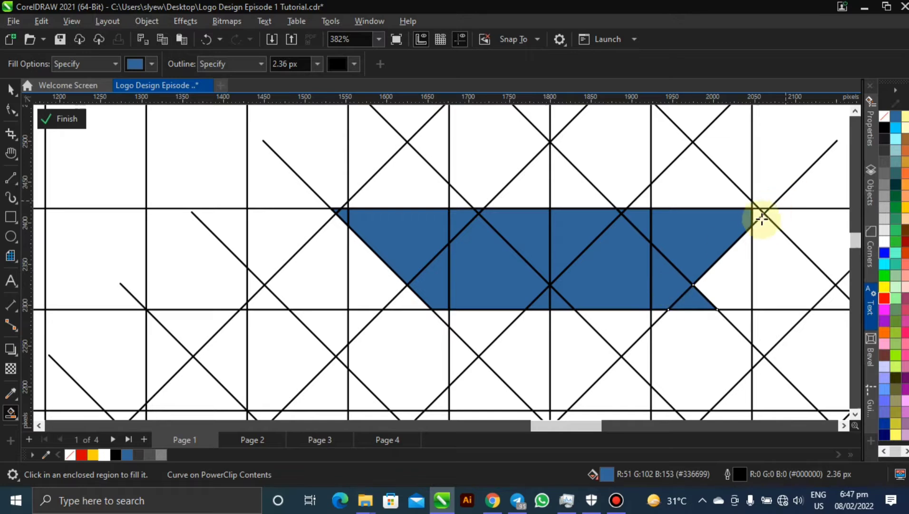
{"action": "key", "text": "ctrl+z"}
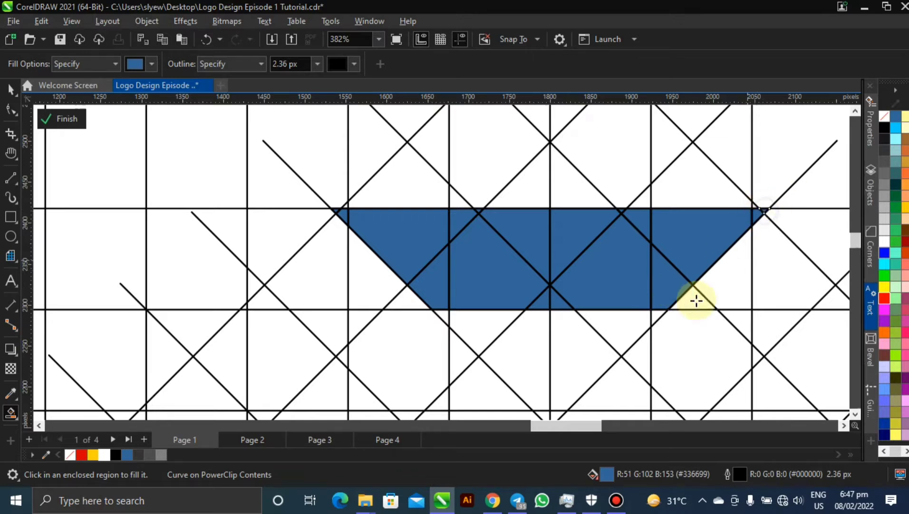
- Smart Fill the left and middle cells of the grid's third row in blue, starting a wider trapezoid with a slanted left edge
{"action": "scroll", "coordinate": [646, 310], "scroll_direction": "down", "scroll_amount": 5}
{"action": "key", "text": "h"}
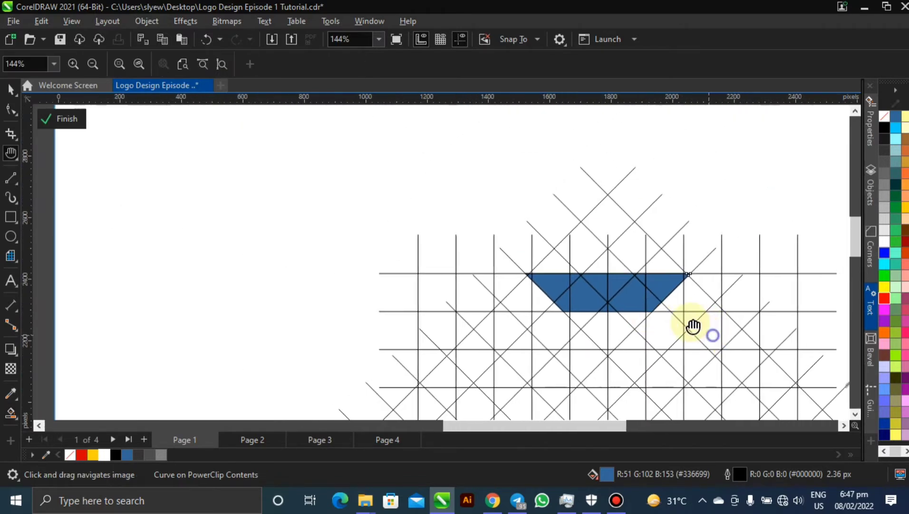
{"action": "left_click_drag", "start_coordinate": [692, 325], "coordinate": [514, 205]}
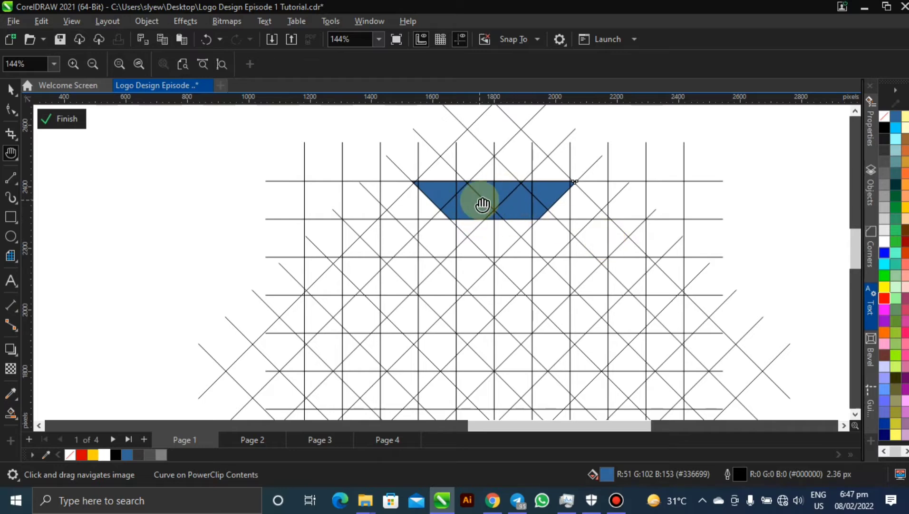
{"action": "scroll", "coordinate": [448, 263], "scroll_direction": "up", "scroll_amount": 1}
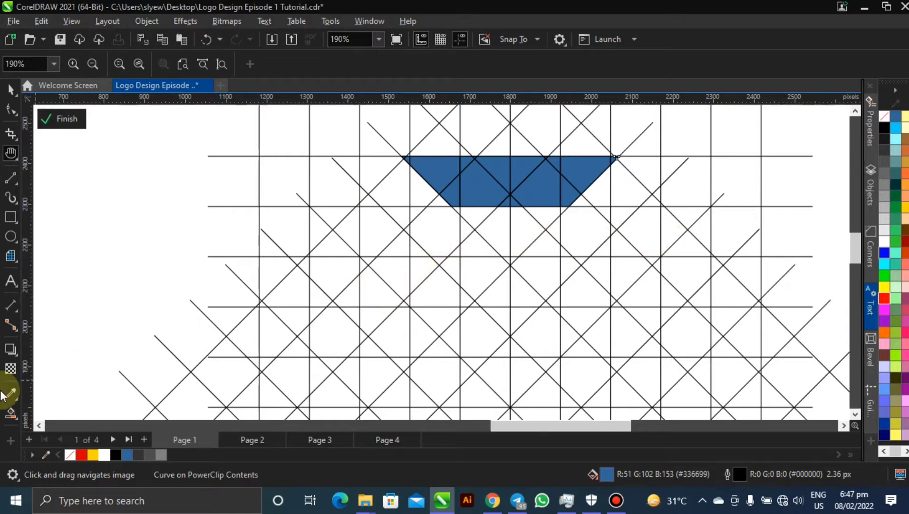
{"action": "left_click", "coordinate": [8, 415]}
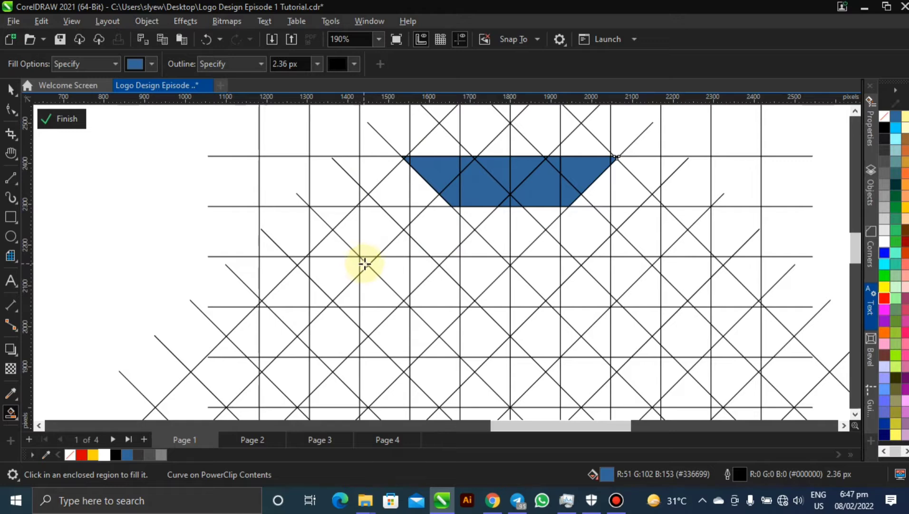
{"action": "mouse_move", "coordinate": [378, 270]}
{"action": "left_mouse_down"}
{"action": "mouse_move", "coordinate": [406, 288]}
{"action": "mouse_move", "coordinate": [414, 275]}
{"action": "mouse_move", "coordinate": [409, 301]}
{"action": "mouse_move", "coordinate": [421, 301]}
{"action": "mouse_move", "coordinate": [458, 271]}
{"action": "mouse_move", "coordinate": [440, 255]}
{"action": "mouse_move", "coordinate": [467, 268]}
{"action": "mouse_move", "coordinate": [467, 299]}
{"action": "mouse_move", "coordinate": [497, 296]}
{"action": "left_mouse_up"}
{"action": "mouse_move", "coordinate": [509, 259]}
{"action": "left_mouse_down"}
{"action": "mouse_move", "coordinate": [473, 305]}
{"action": "mouse_move", "coordinate": [518, 297]}
{"action": "mouse_move", "coordinate": [543, 266]}
{"action": "mouse_move", "coordinate": [516, 257]}
{"action": "left_mouse_up"}
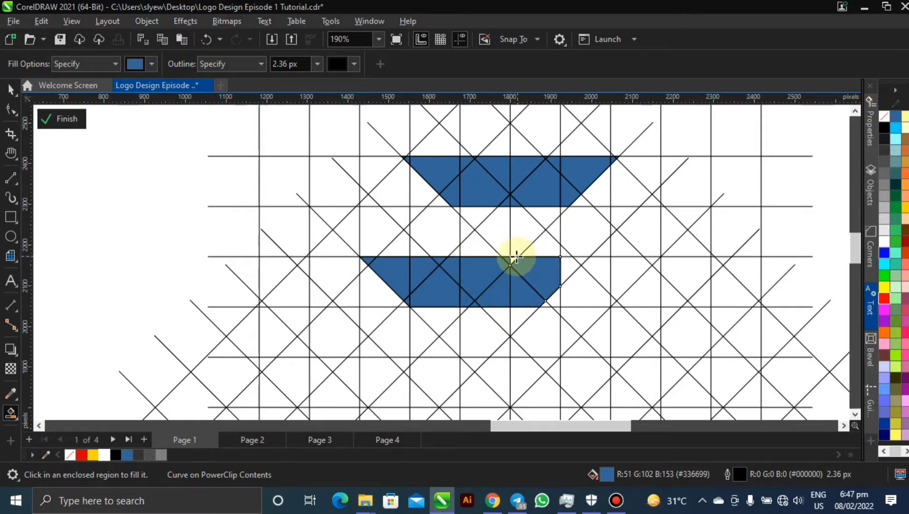
- Fill the right-hand cells of the third row to complete the wider trapezoid, undoing the fill that spills past its slanted edge
{"action": "left_click", "coordinate": [569, 267]}
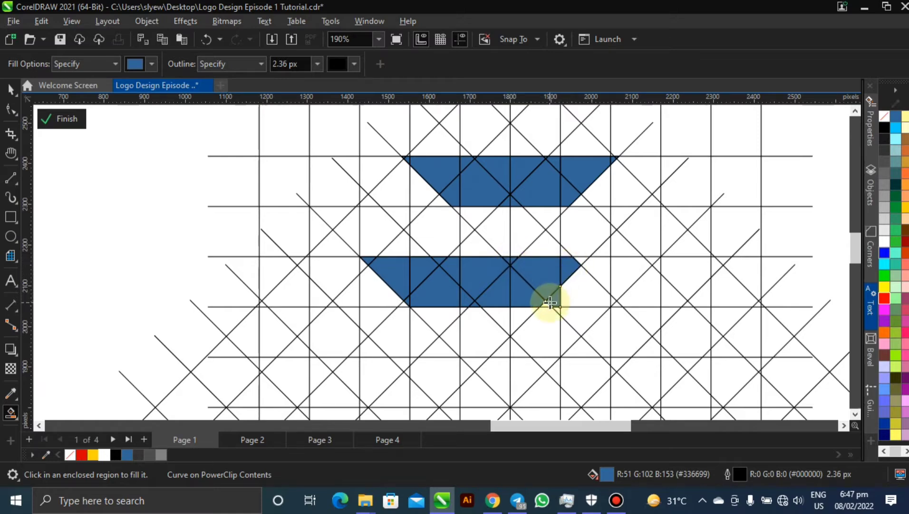
{"action": "mouse_move", "coordinate": [546, 303]}
{"action": "left_mouse_down"}
{"action": "mouse_move", "coordinate": [583, 288]}
{"action": "mouse_move", "coordinate": [595, 266]}
{"action": "mouse_move", "coordinate": [583, 259]}
{"action": "mouse_move", "coordinate": [615, 295]}
{"action": "left_mouse_up"}
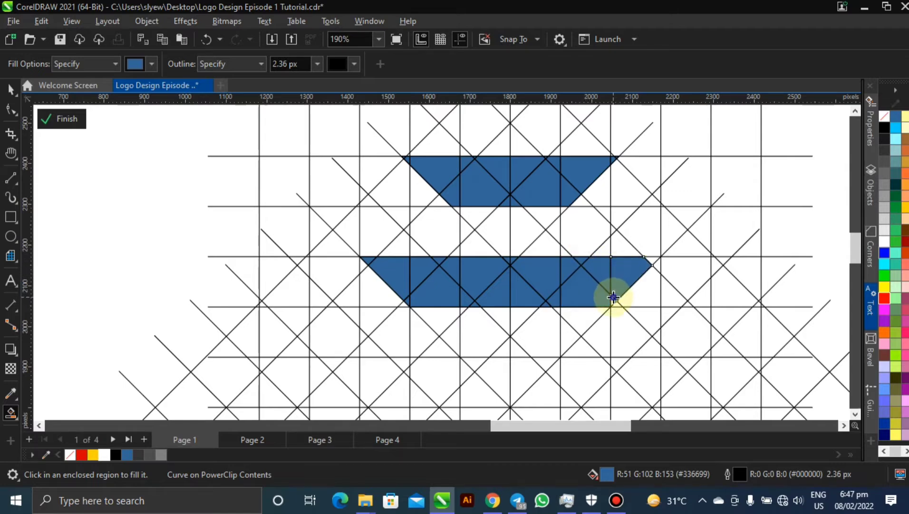
{"action": "left_click", "coordinate": [639, 299]}
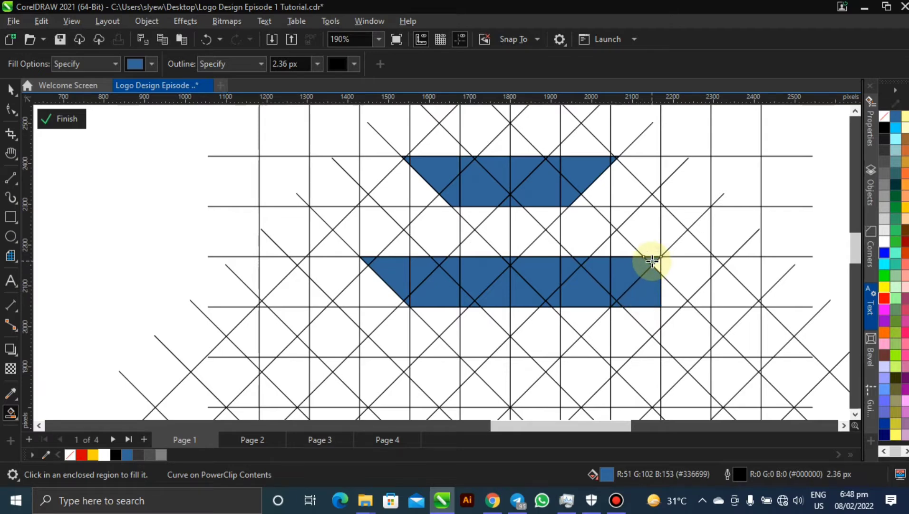
{"action": "key", "text": "ctrl+z"}
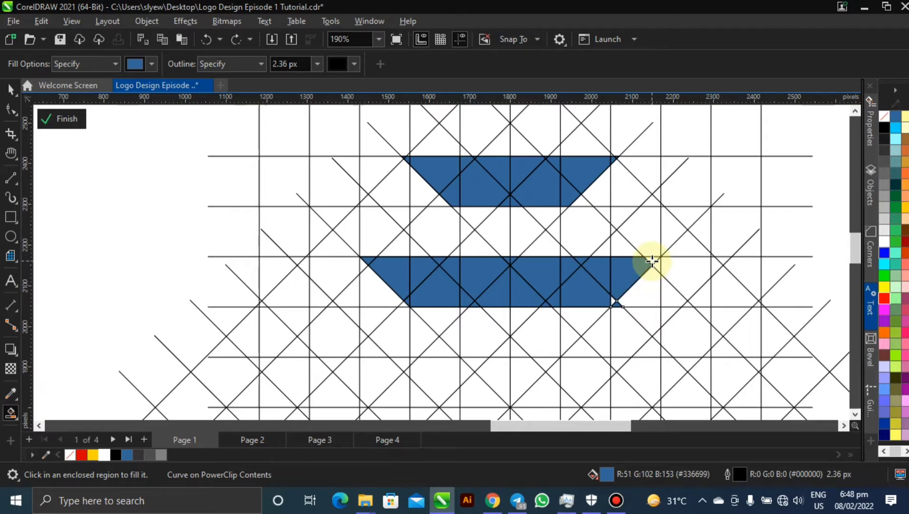
{"action": "left_click", "coordinate": [614, 303]}
{"action": "left_click", "coordinate": [650, 260]}
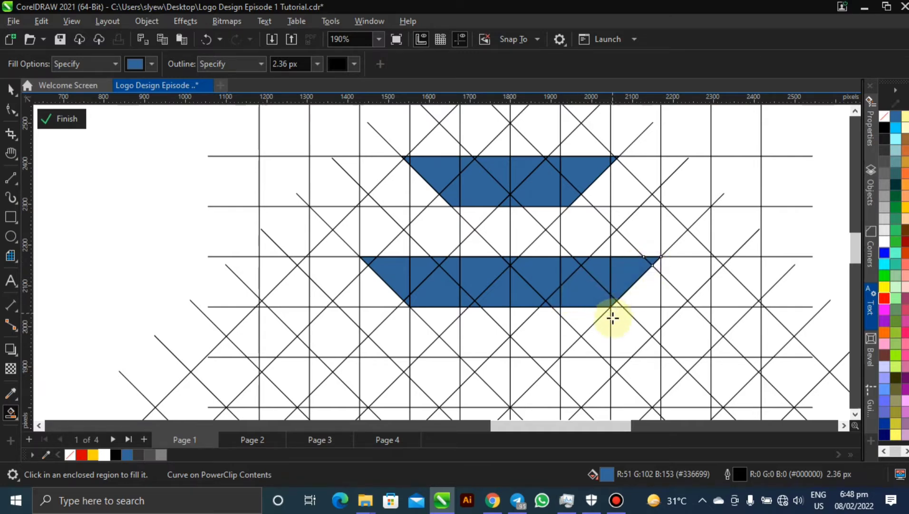
- Smart Fill the left-hand cells of the grid's fifth row in blue, starting a third, wider trapezoid with a slanted left edge
{"action": "scroll", "coordinate": [594, 296], "scroll_direction": "down", "scroll_amount": 1}
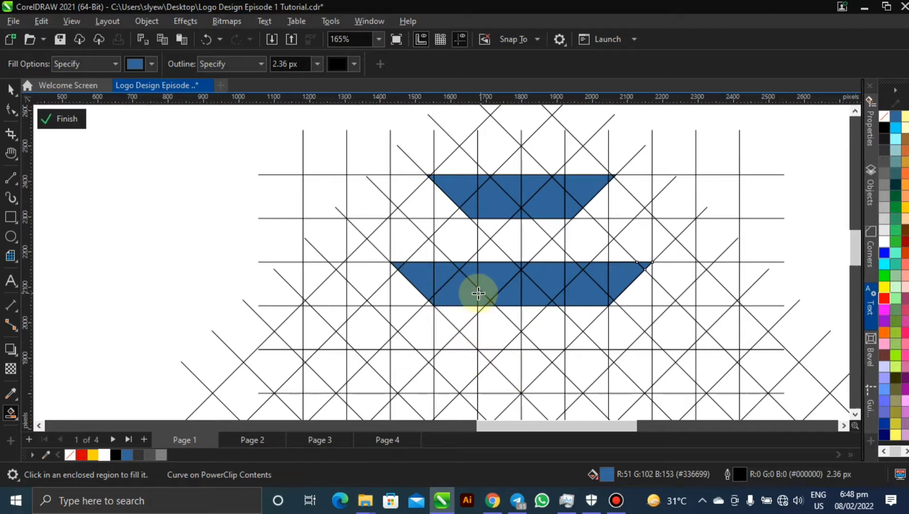
{"action": "key", "text": "h"}
{"action": "left_click_drag", "start_coordinate": [538, 318], "coordinate": [510, 267]}
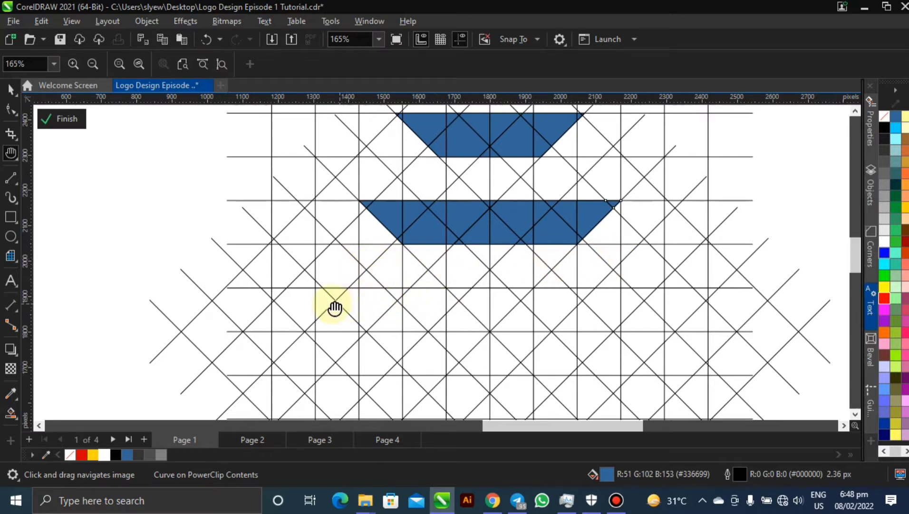
{"action": "left_click", "coordinate": [11, 412]}
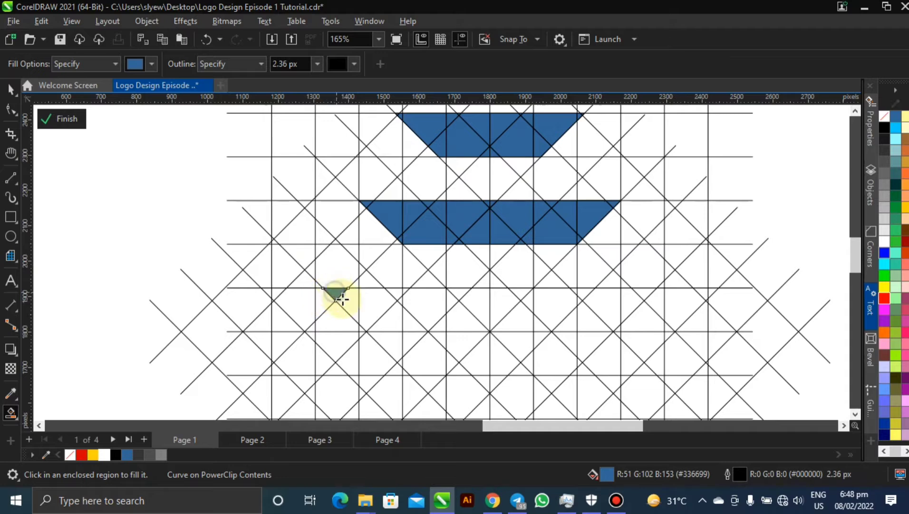
{"action": "left_click", "coordinate": [367, 309]}
{"action": "left_click", "coordinate": [394, 323]}
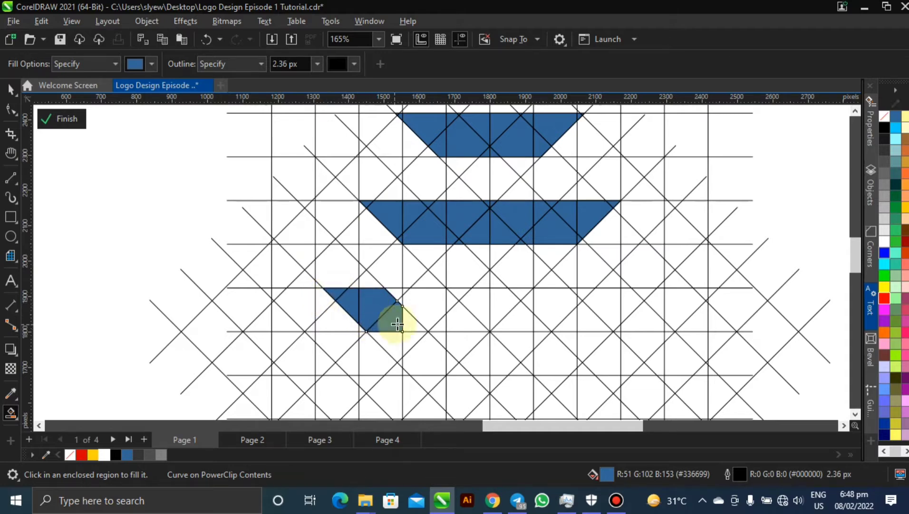
{"action": "left_click", "coordinate": [409, 316]}
{"action": "left_click", "coordinate": [410, 305]}
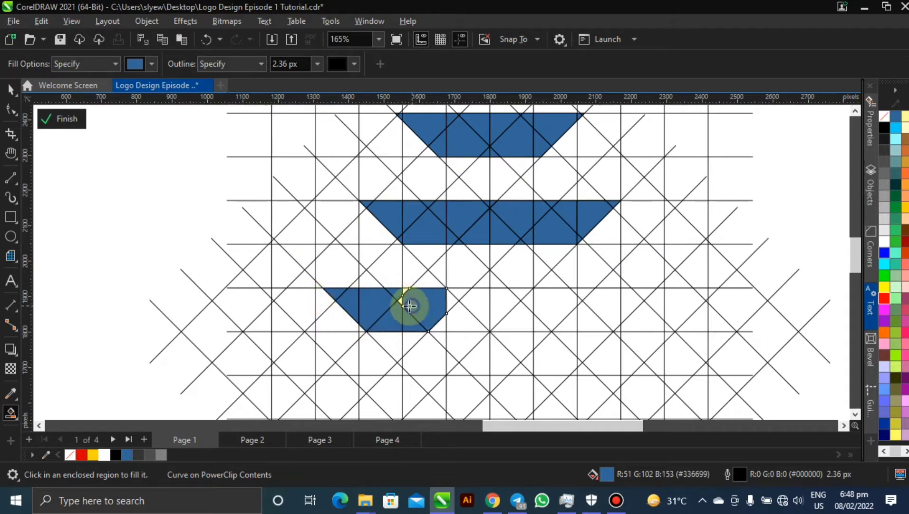
{"action": "scroll", "coordinate": [401, 301], "scroll_direction": "up", "scroll_amount": 2}
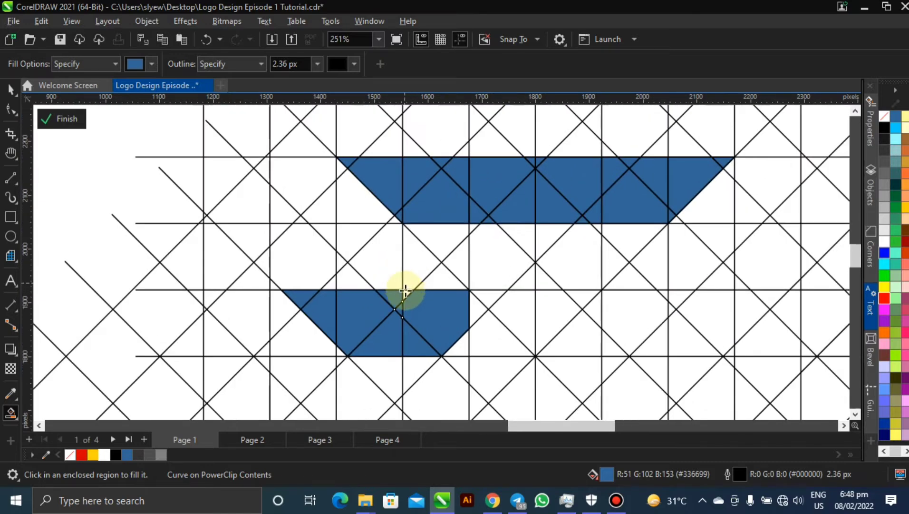
{"action": "left_click", "coordinate": [350, 165]}
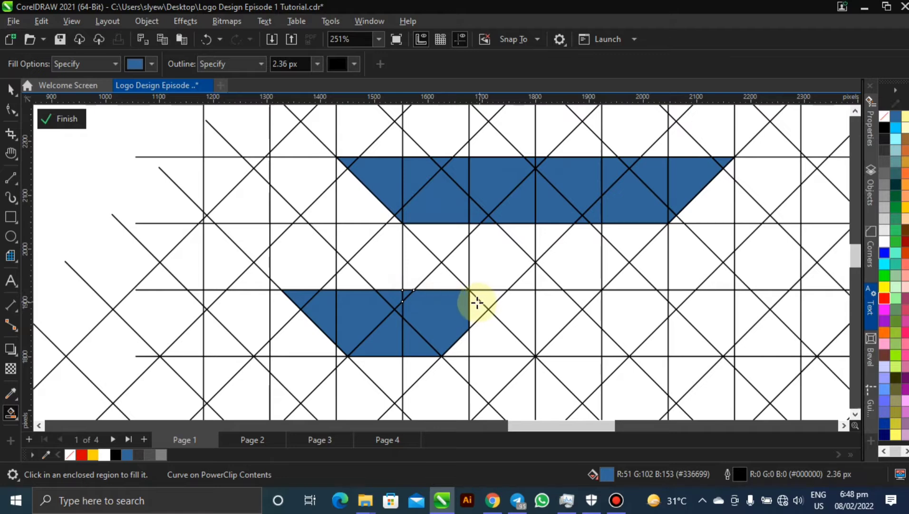
- Extend the third trapezoid's blue fill through the fifth-row cells on both sides of the vertical centre line
{"action": "left_click", "coordinate": [477, 307]}
{"action": "left_click", "coordinate": [487, 300]}
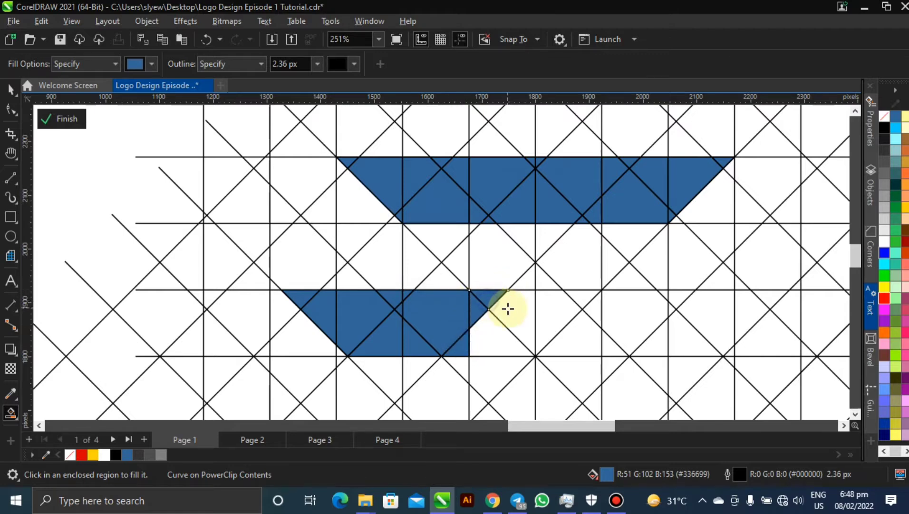
{"action": "left_click", "coordinate": [507, 308]}
{"action": "left_click", "coordinate": [487, 335]}
{"action": "left_click", "coordinate": [550, 305]}
{"action": "left_click", "coordinate": [566, 338]}
{"action": "left_click", "coordinate": [579, 299]}
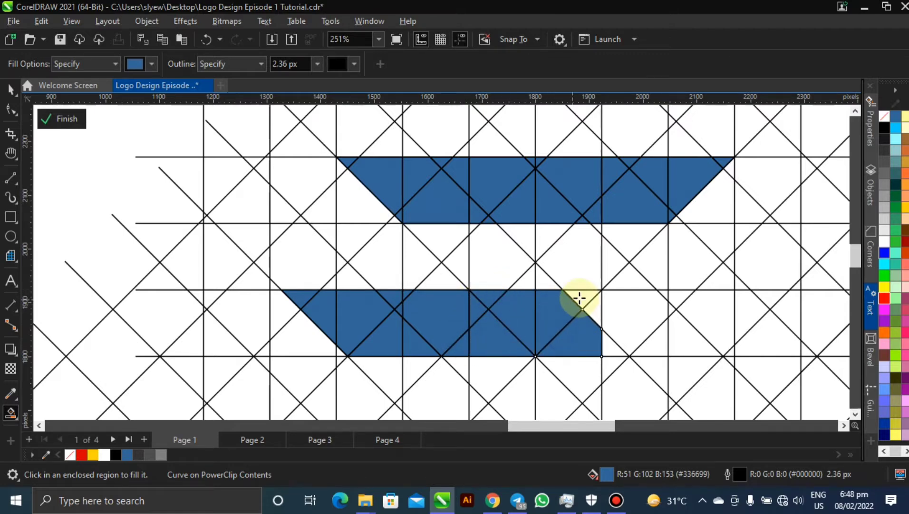
{"action": "left_click", "coordinate": [587, 307]}
- Fill the remaining right-hand cells of the fifth row to complete the third trapezoid with a slanted right edge
{"action": "left_click", "coordinate": [633, 304]}
{"action": "left_click", "coordinate": [608, 350]}
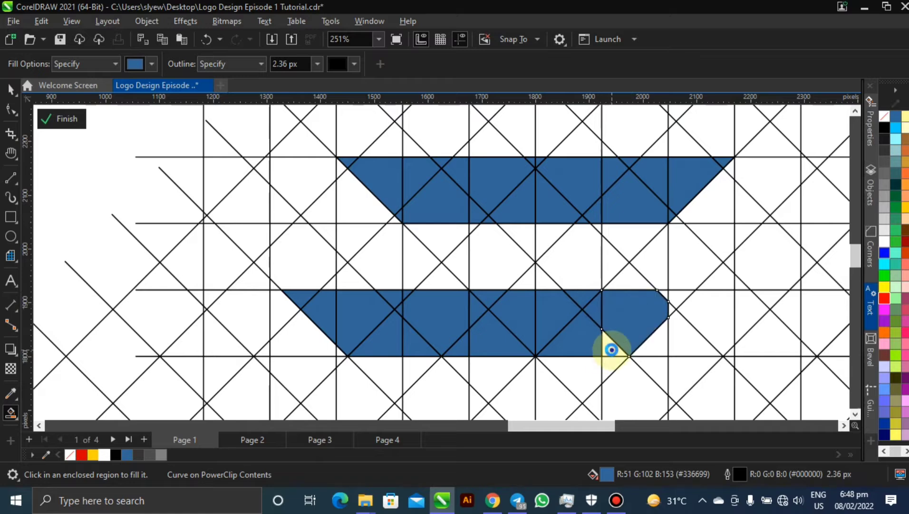
{"action": "left_click", "coordinate": [659, 349]}
{"action": "left_click", "coordinate": [667, 298]}
{"action": "left_click", "coordinate": [677, 292]}
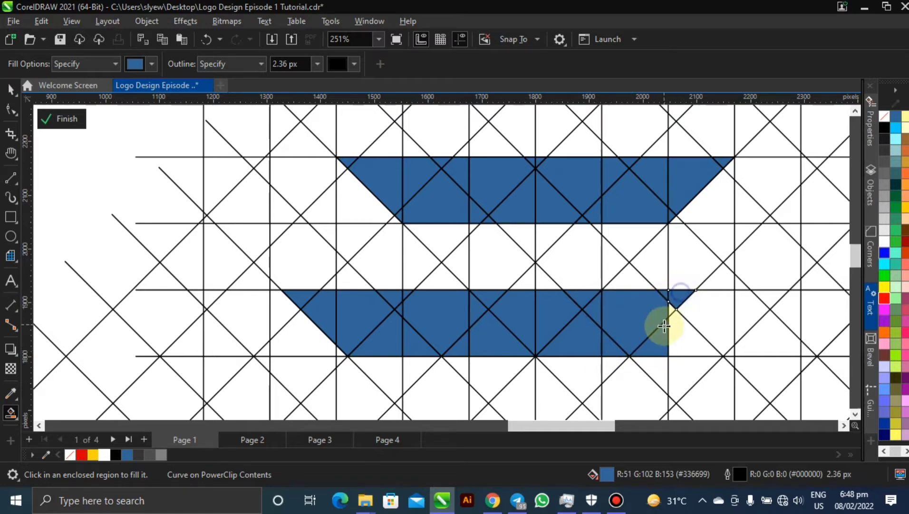
{"action": "left_click", "coordinate": [676, 320]}
{"action": "left_click", "coordinate": [714, 307]}
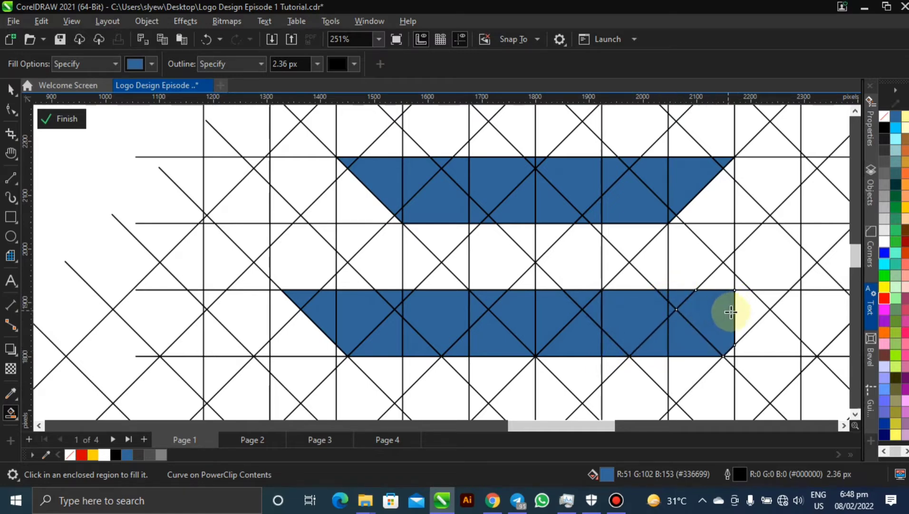
{"action": "left_click", "coordinate": [747, 309]}
{"action": "left_click", "coordinate": [769, 296]}
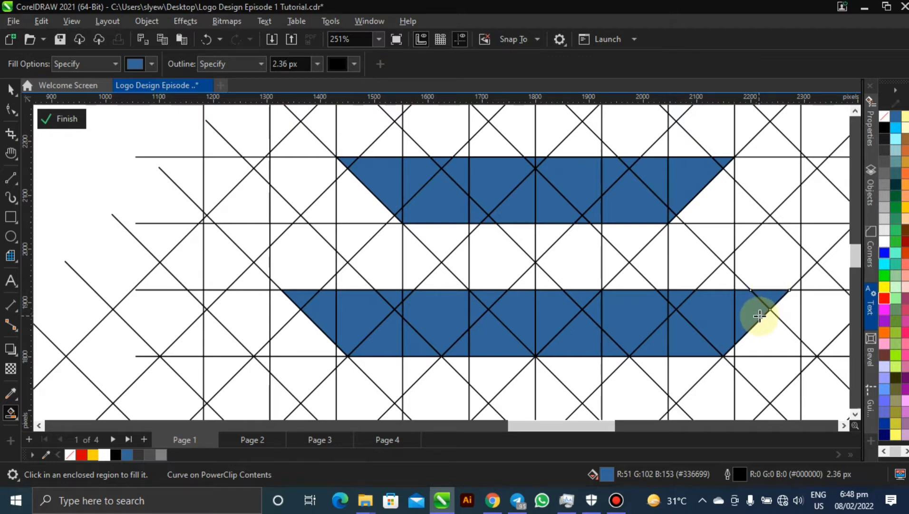
- Compare the three stacked blue trapezoids with the white curved-line sketch beside the page and examine the empty lower grid rows
{"action": "scroll", "coordinate": [760, 317], "scroll_direction": "down", "scroll_amount": 4}
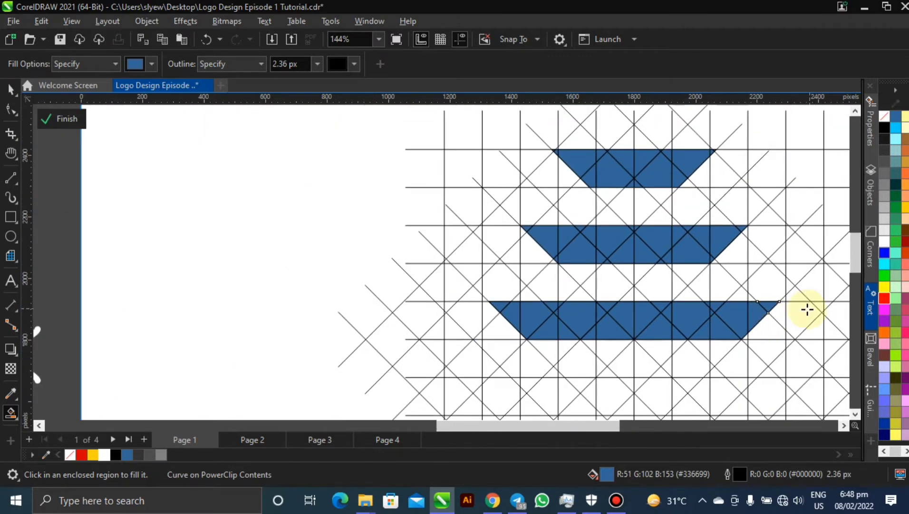
{"action": "key", "text": "h"}
{"action": "left_click_drag", "start_coordinate": [715, 331], "coordinate": [573, 281]}
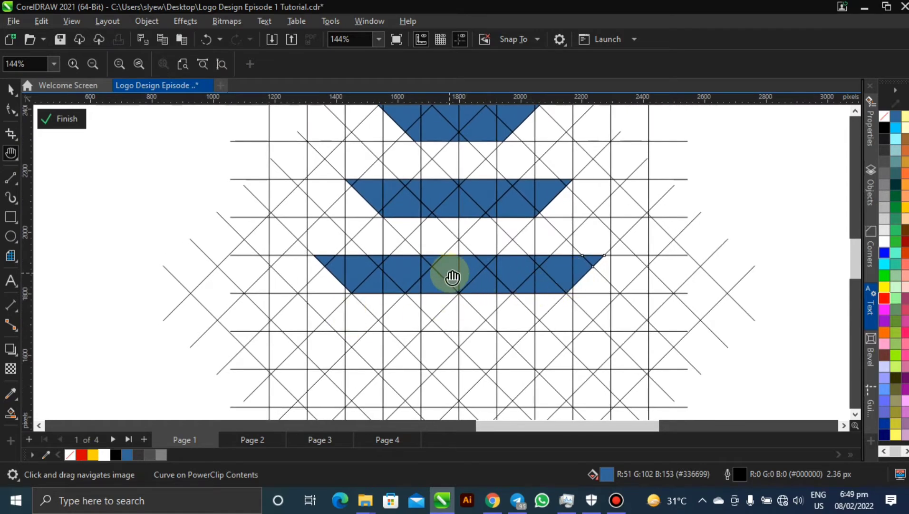
{"action": "scroll", "coordinate": [482, 212], "scroll_direction": "down", "scroll_amount": 2}
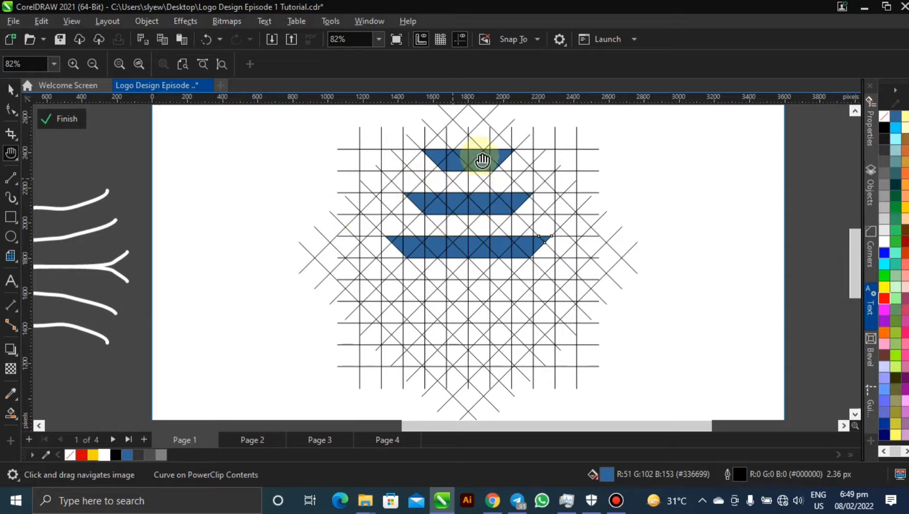
{"action": "left_click_drag", "start_coordinate": [132, 244], "coordinate": [175, 238]}
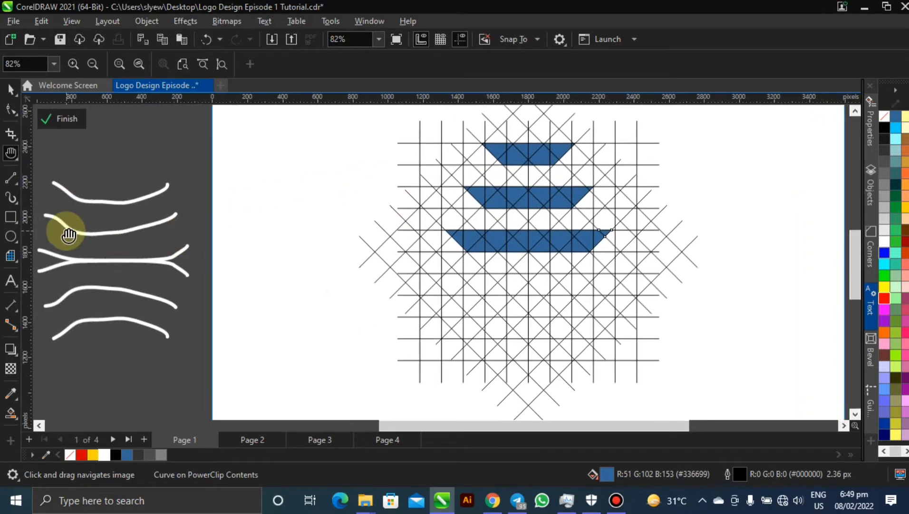
{"action": "left_click_drag", "start_coordinate": [69, 234], "coordinate": [95, 229]}
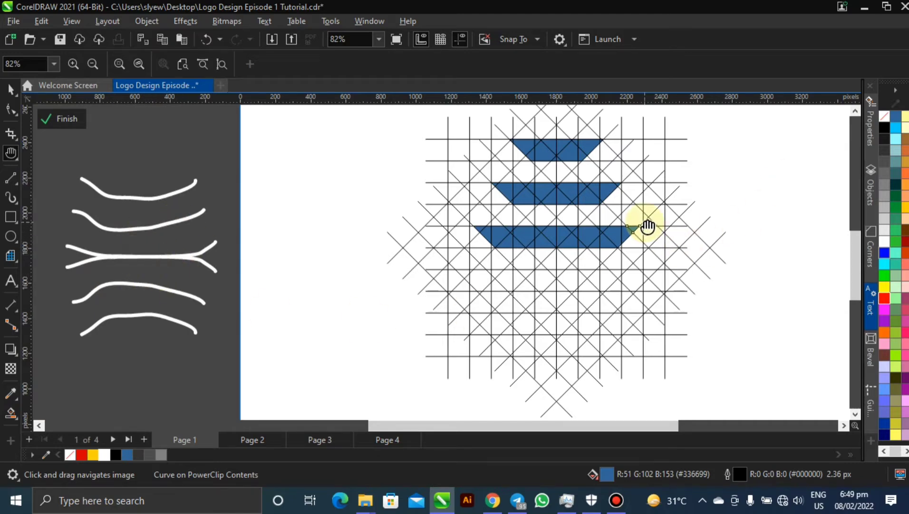
{"action": "left_click_drag", "start_coordinate": [648, 225], "coordinate": [587, 223]}
{"action": "left_click_drag", "start_coordinate": [93, 270], "coordinate": [152, 262]}
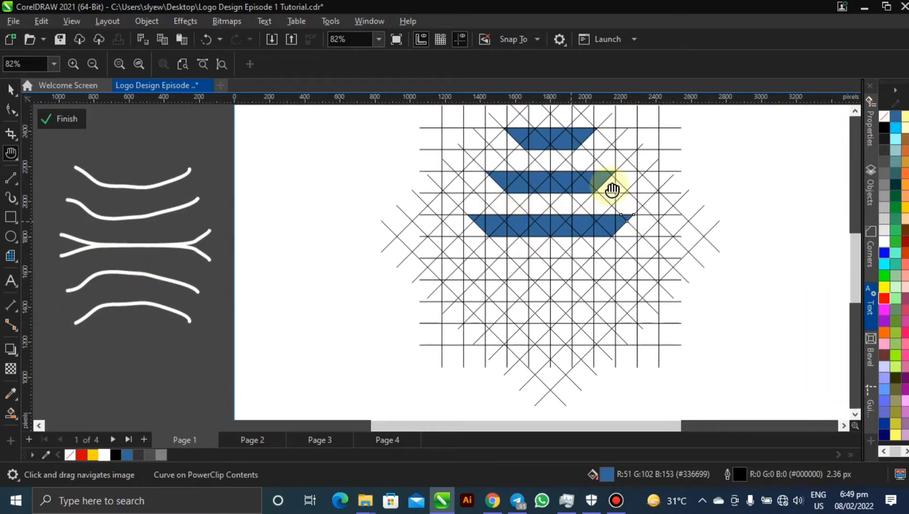
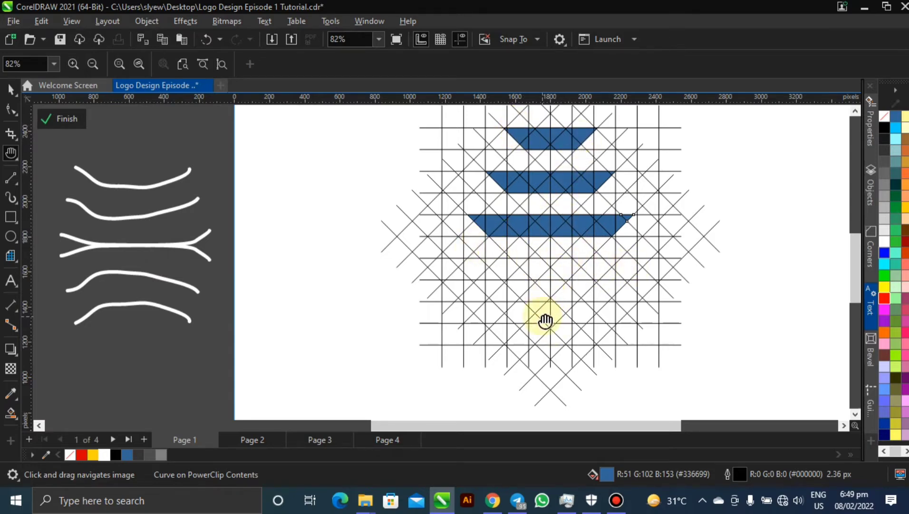
{"action": "scroll", "coordinate": [545, 320], "scroll_direction": "up", "scroll_amount": 4}
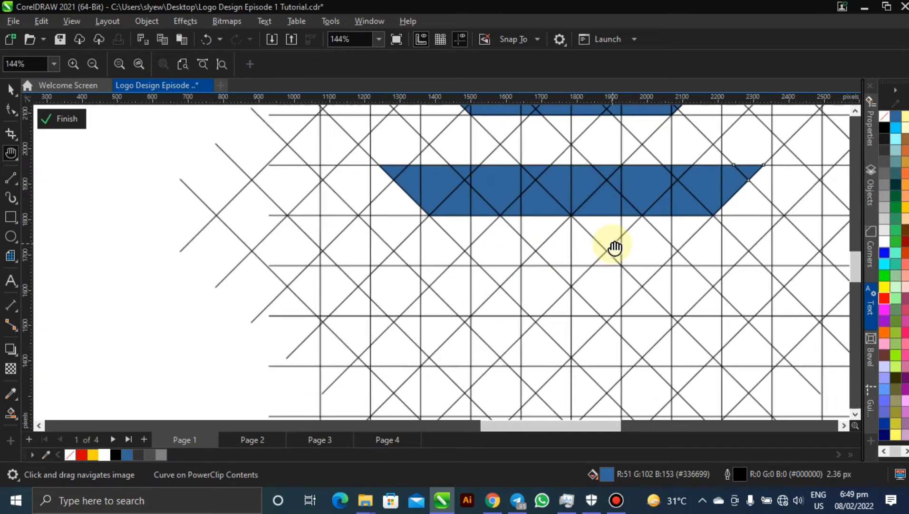
{"action": "scroll", "coordinate": [615, 247], "scroll_direction": "up", "scroll_amount": 2}
{"action": "scroll", "coordinate": [699, 327], "scroll_direction": "down", "scroll_amount": 4}
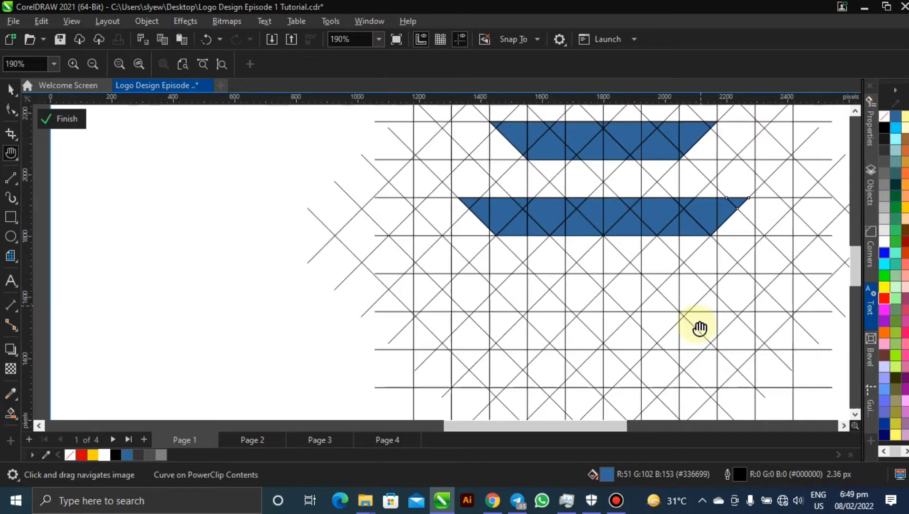
{"action": "left_click_drag", "start_coordinate": [689, 361], "coordinate": [605, 300]}
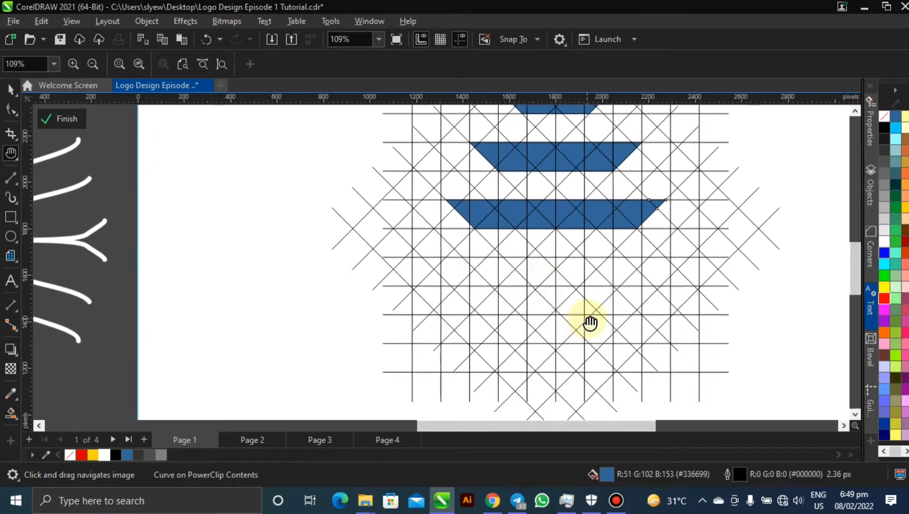
{"action": "scroll", "coordinate": [589, 321], "scroll_direction": "up", "scroll_amount": 1}
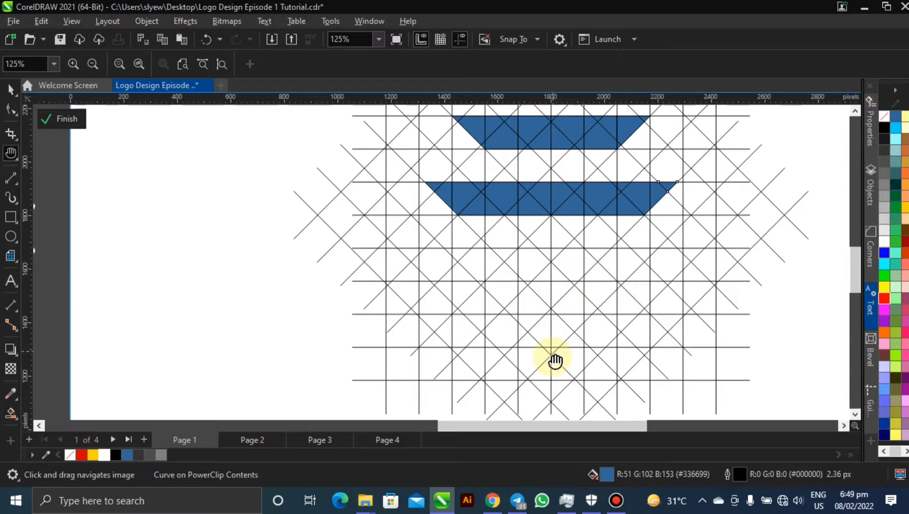
- Smart Fill the left cells of the row directly beneath the third trapezoid in blue, with the left edge slanting outward downward
{"action": "scroll", "coordinate": [530, 292], "scroll_direction": "up", "scroll_amount": 1}
{"action": "left_click_drag", "start_coordinate": [528, 221], "coordinate": [450, 279]}
{"action": "scroll", "coordinate": [438, 267], "scroll_direction": "up", "scroll_amount": 2}
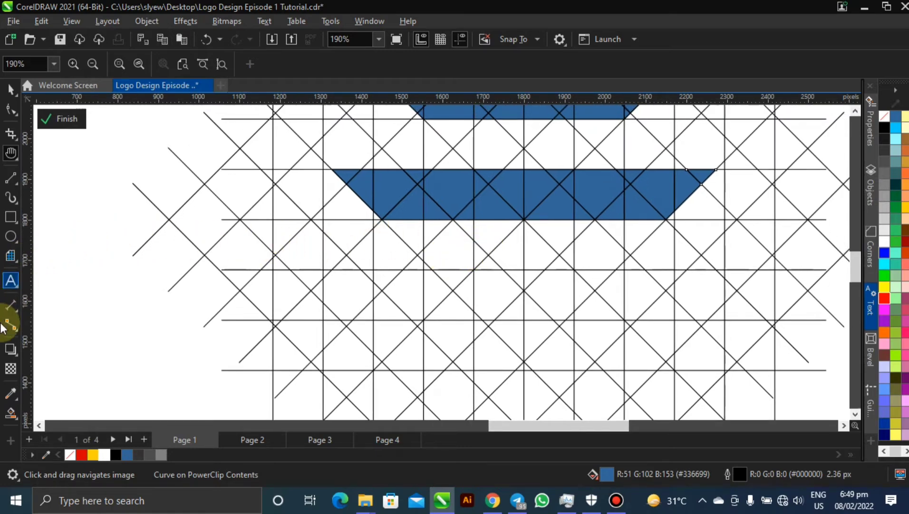
{"action": "left_click", "coordinate": [9, 413]}
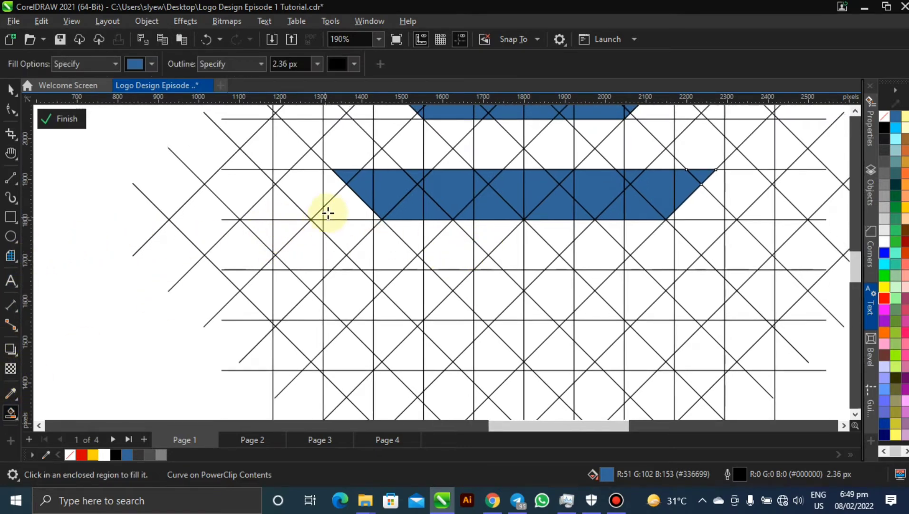
{"action": "left_click", "coordinate": [339, 173]}
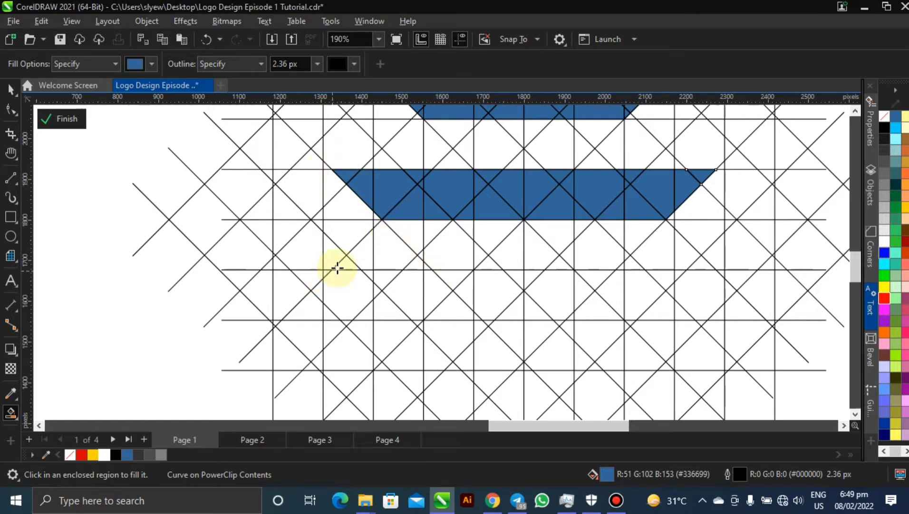
{"action": "left_click", "coordinate": [367, 250]}
{"action": "left_click", "coordinate": [393, 233]}
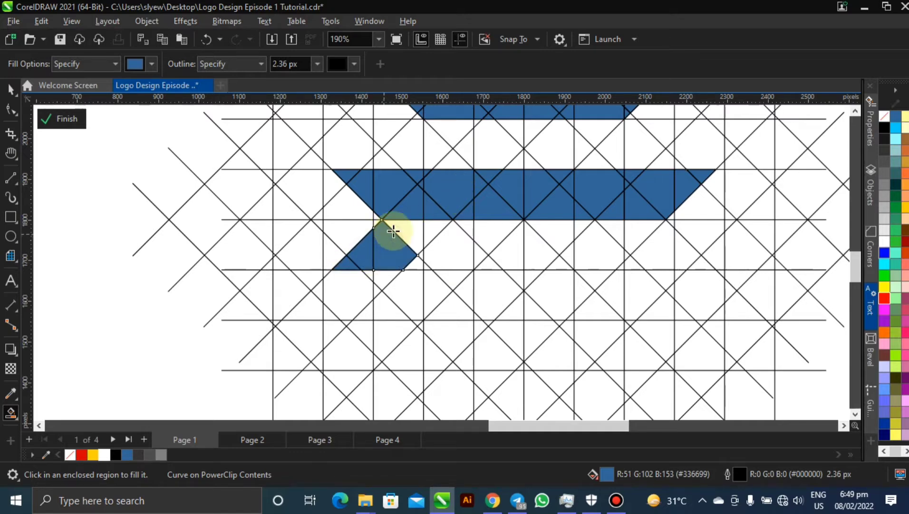
{"action": "left_click", "coordinate": [412, 263]}
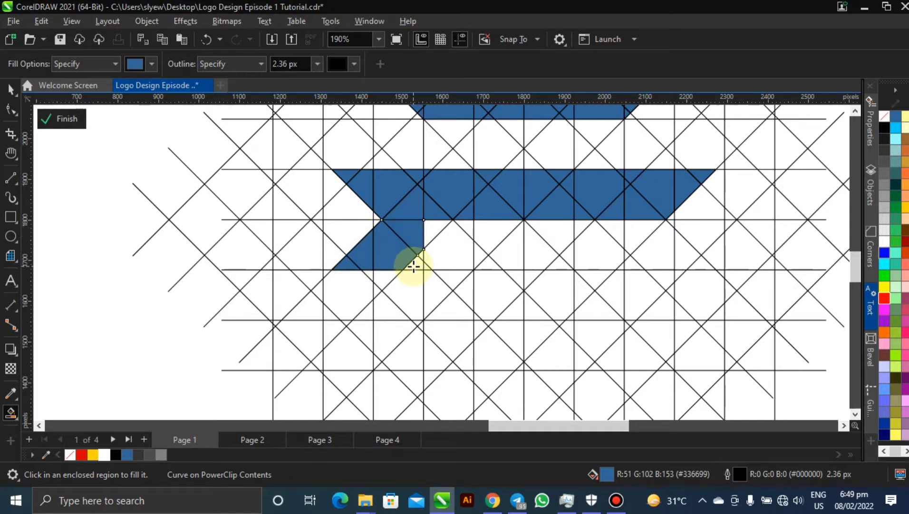
{"action": "left_click", "coordinate": [438, 228]}
{"action": "left_click", "coordinate": [463, 233]}
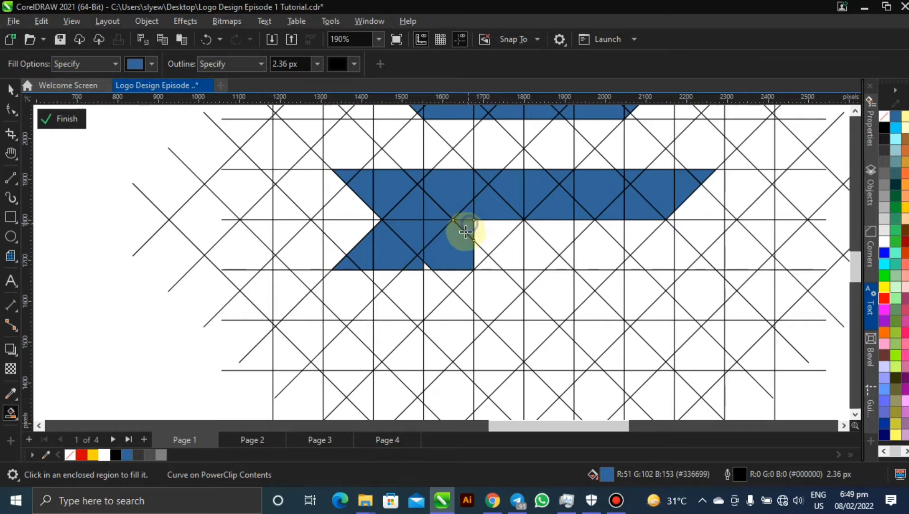
- Extend the sixth-row blue fill through the middle cells to the vertical centre line and just past it
{"action": "left_click", "coordinate": [479, 253]}
{"action": "left_click", "coordinate": [489, 241]}
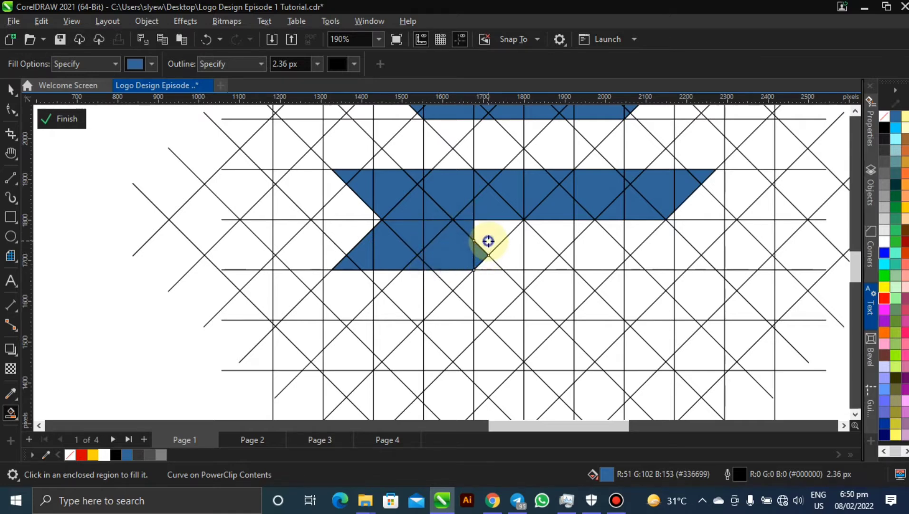
{"action": "left_click", "coordinate": [486, 264]}
{"action": "left_click", "coordinate": [498, 259]}
{"action": "left_click", "coordinate": [533, 247]}
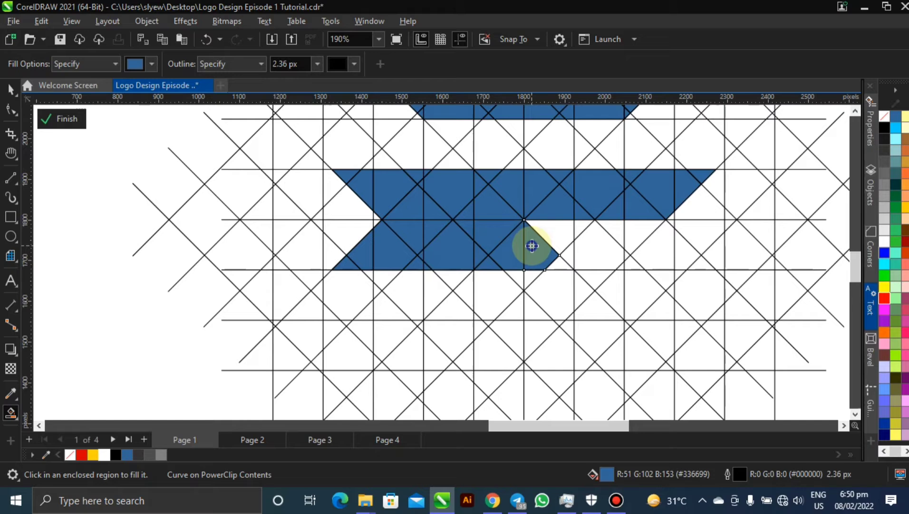
- Smart Fill the sixth-row cells right of the vertical centre line in blue, towards the row's right end
{"action": "left_click", "coordinate": [556, 232]}
{"action": "left_click", "coordinate": [581, 225]}
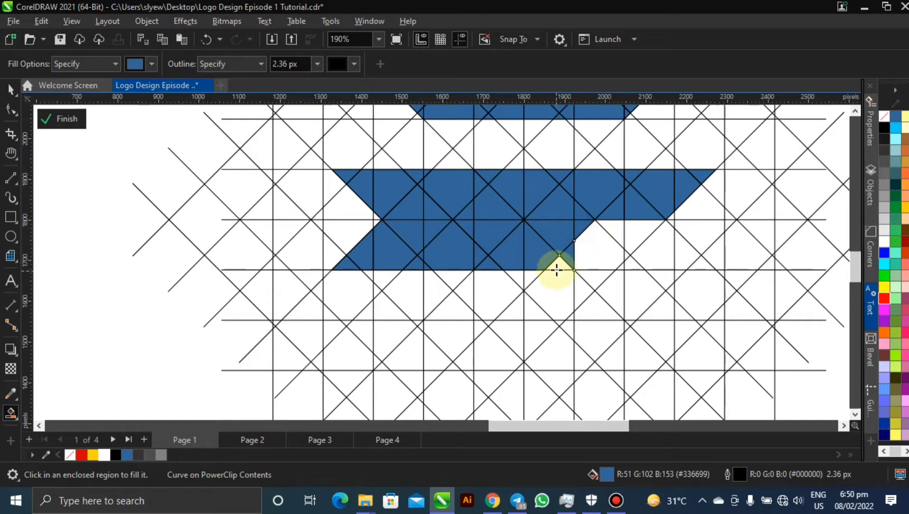
{"action": "left_click", "coordinate": [609, 232]}
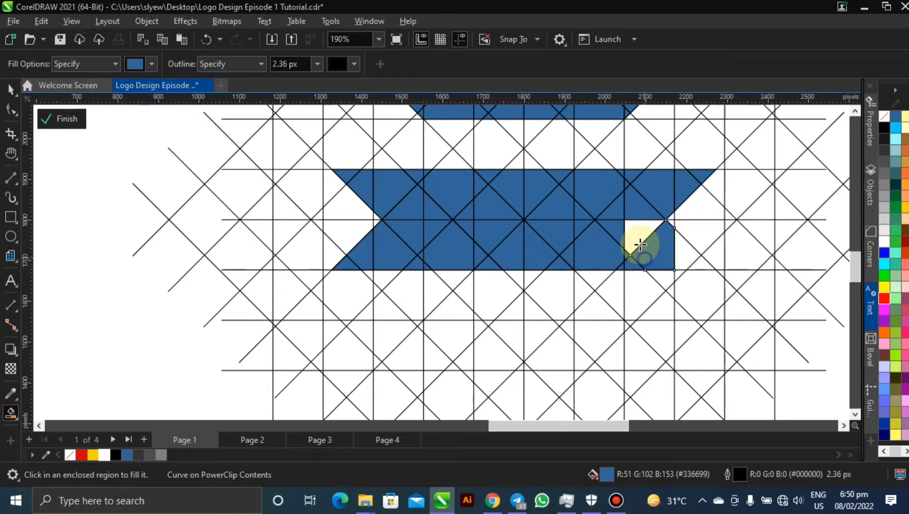
{"action": "left_click", "coordinate": [646, 240]}
- Complete the sixth row's right end with an edge slanting outward downward, undoing the stray fills outside the mirrored shape
{"action": "left_click", "coordinate": [683, 229]}
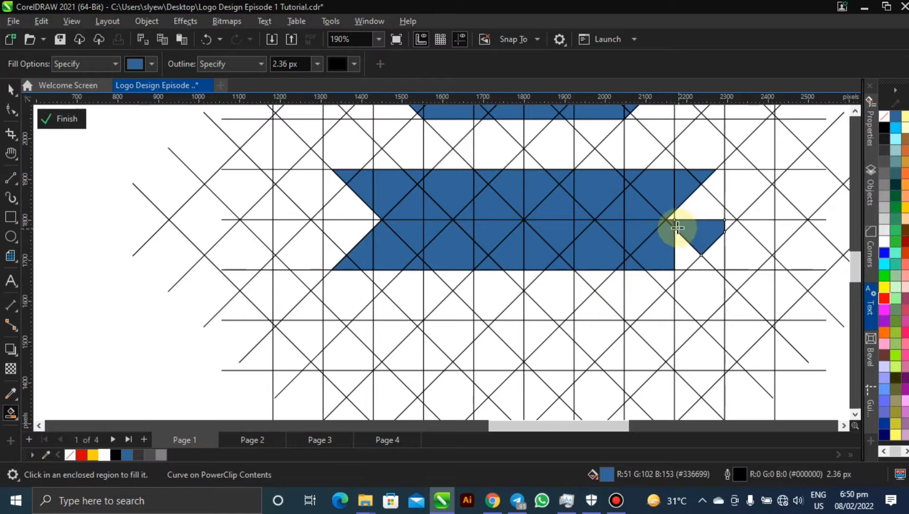
{"action": "left_click", "coordinate": [683, 252]}
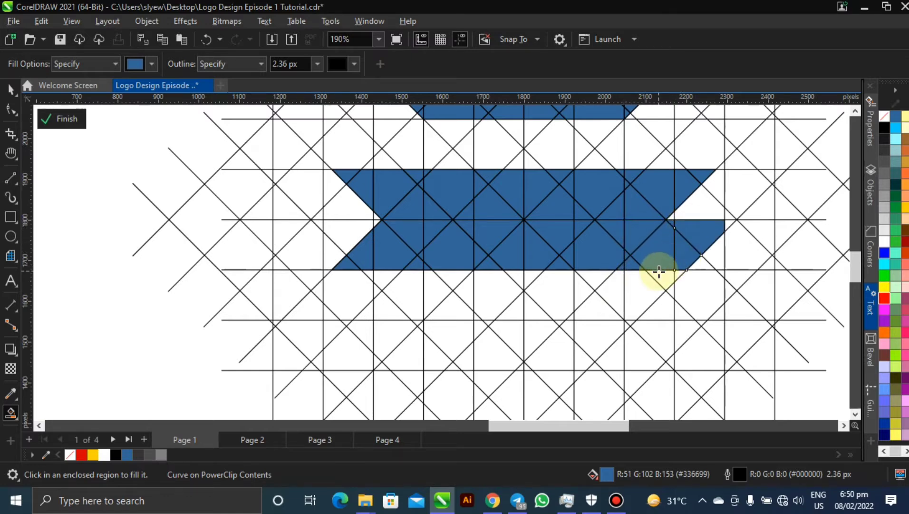
{"action": "left_click", "coordinate": [730, 222]}
{"action": "left_click", "coordinate": [674, 260]}
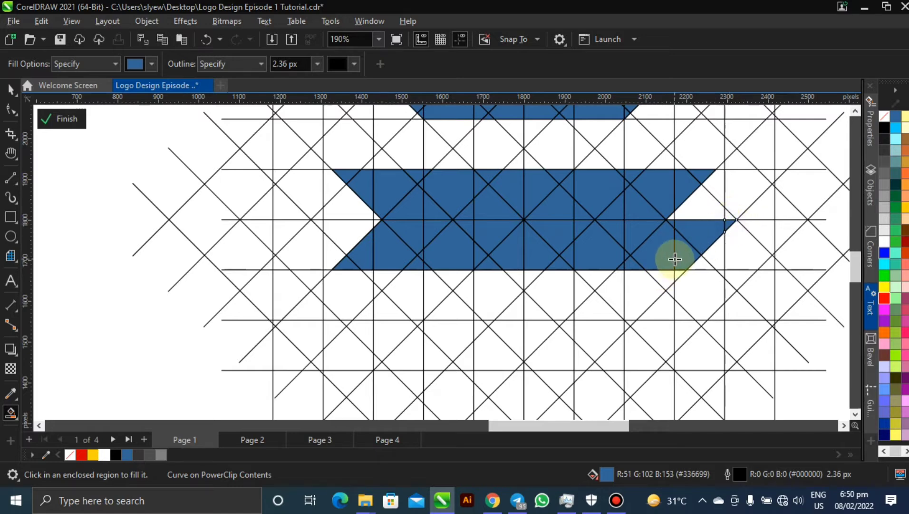
{"action": "key", "text": "ctrl+z"}
{"action": "key", "text": "ctrl+z"}
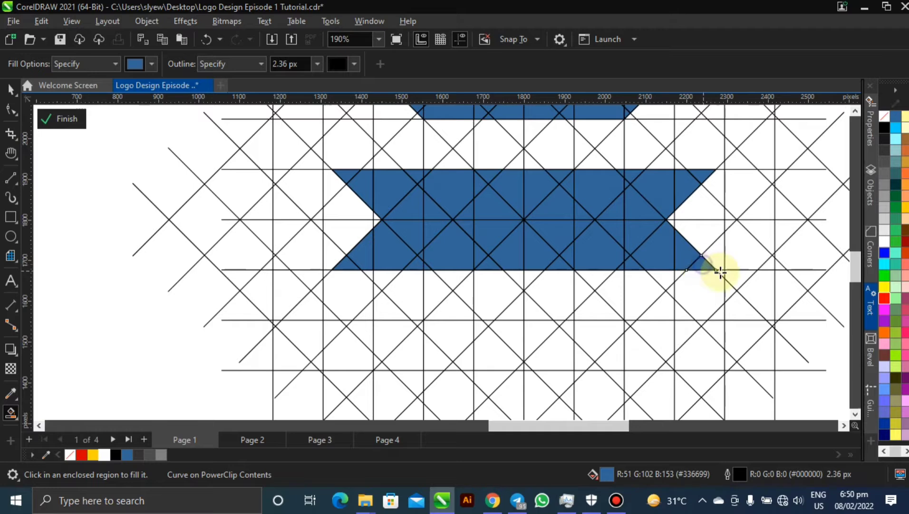
- Leave the seventh row empty and Smart Fill the left cells of the eighth row in blue, with the left edge slanting outward downward
{"action": "scroll", "coordinate": [623, 265], "scroll_direction": "down", "scroll_amount": 1}
{"action": "scroll", "coordinate": [623, 265], "scroll_direction": "down", "scroll_amount": 1}
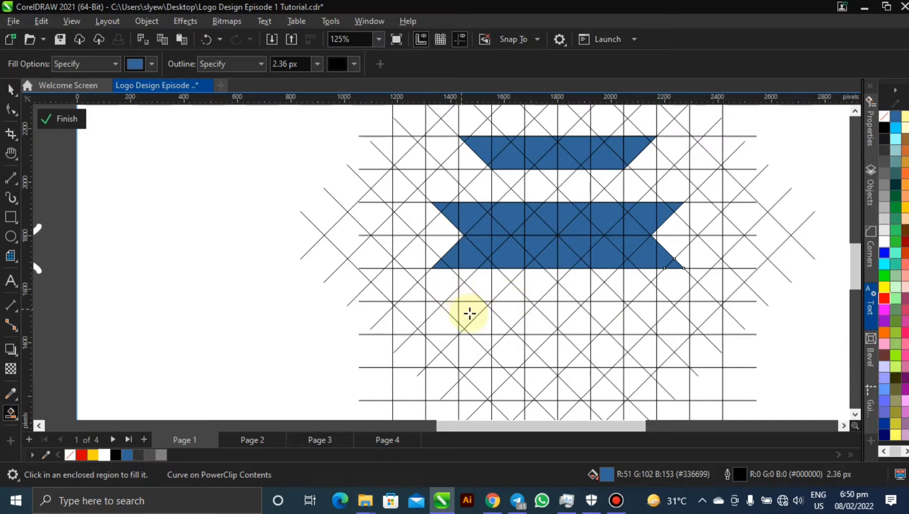
{"action": "scroll", "coordinate": [489, 300], "scroll_direction": "up", "scroll_amount": 1}
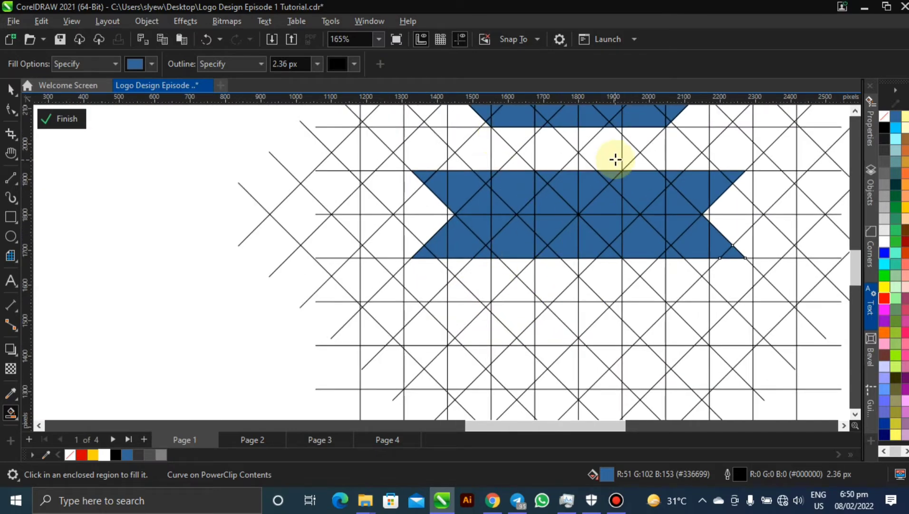
{"action": "scroll", "coordinate": [616, 159], "scroll_direction": "down", "scroll_amount": 1}
{"action": "key", "text": "h"}
{"action": "left_click_drag", "start_coordinate": [619, 163], "coordinate": [567, 224]}
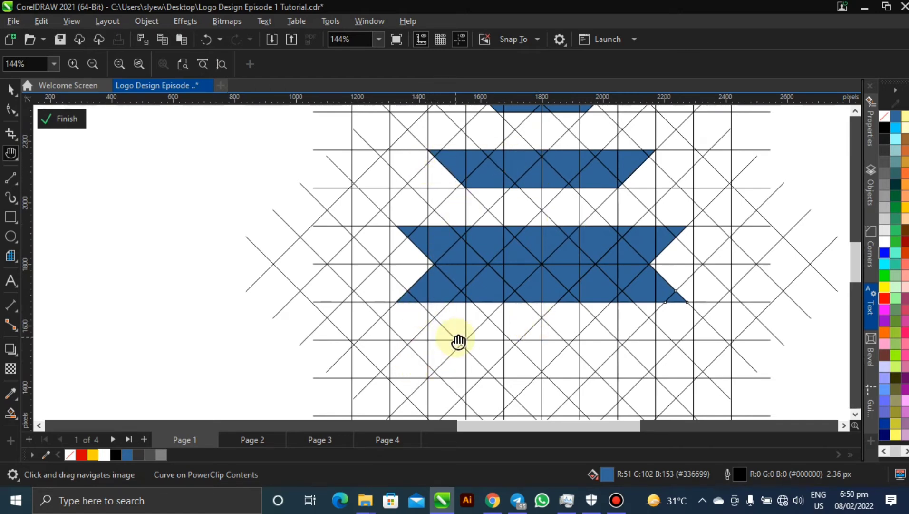
{"action": "left_click", "coordinate": [6, 414]}
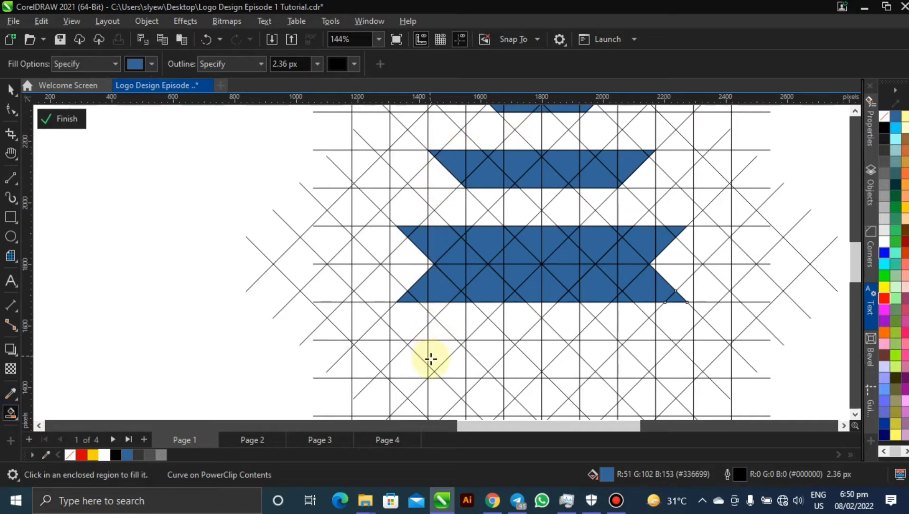
{"action": "left_click", "coordinate": [433, 375]}
{"action": "left_click", "coordinate": [454, 364]}
{"action": "left_click", "coordinate": [481, 347]}
{"action": "left_click", "coordinate": [473, 373]}
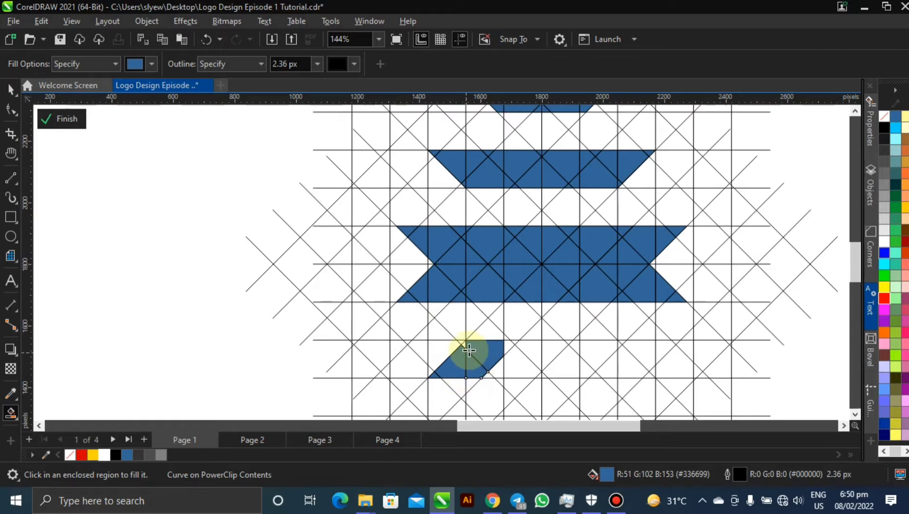
{"action": "left_click", "coordinate": [493, 365]}
{"action": "left_click", "coordinate": [487, 376]}
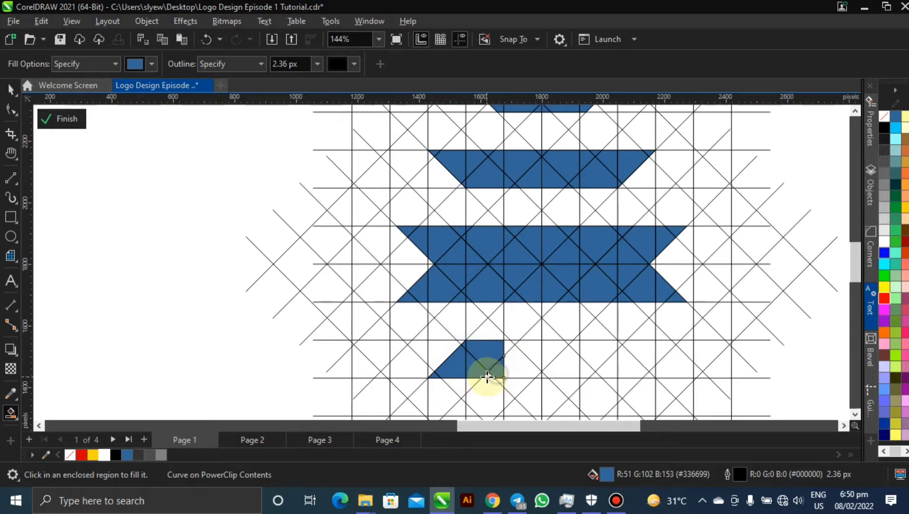
- Extend the eighth-row blue fill across the vertical centre line to the first grid line right of it
{"action": "left_click", "coordinate": [506, 351]}
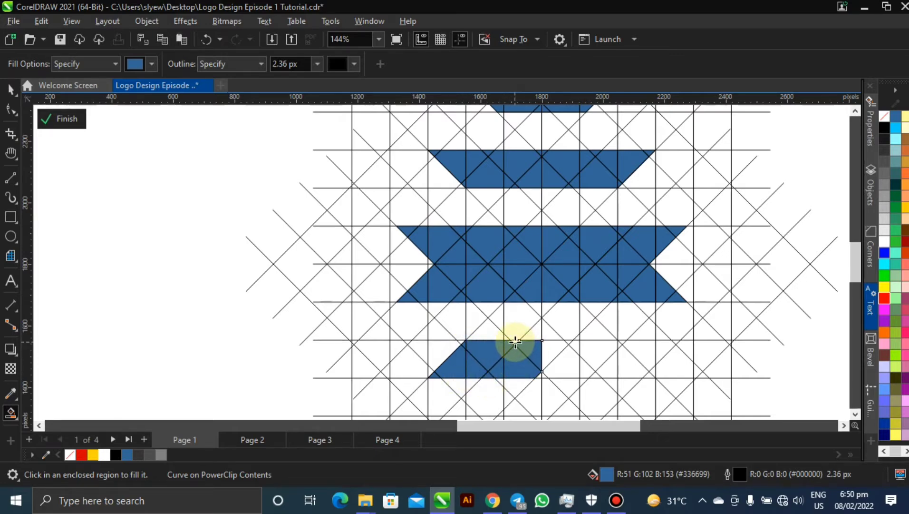
{"action": "left_click", "coordinate": [515, 342]}
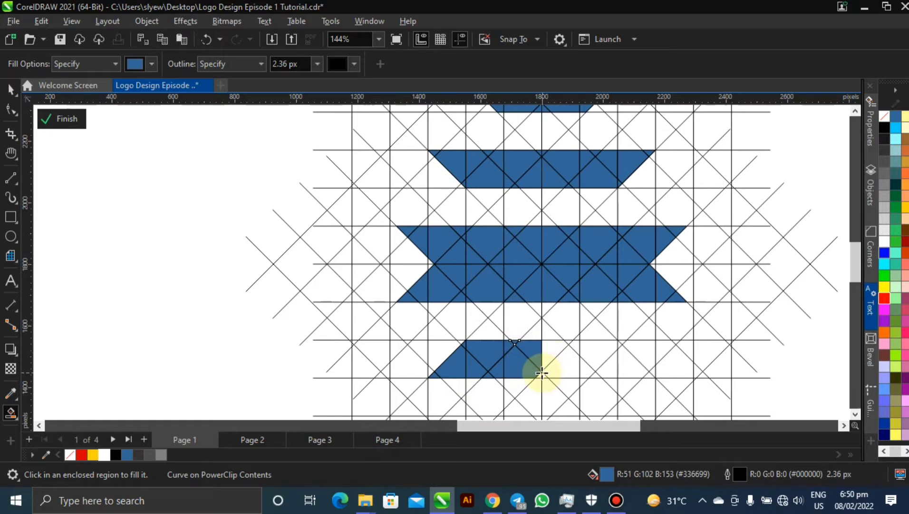
{"action": "left_click", "coordinate": [546, 371]}
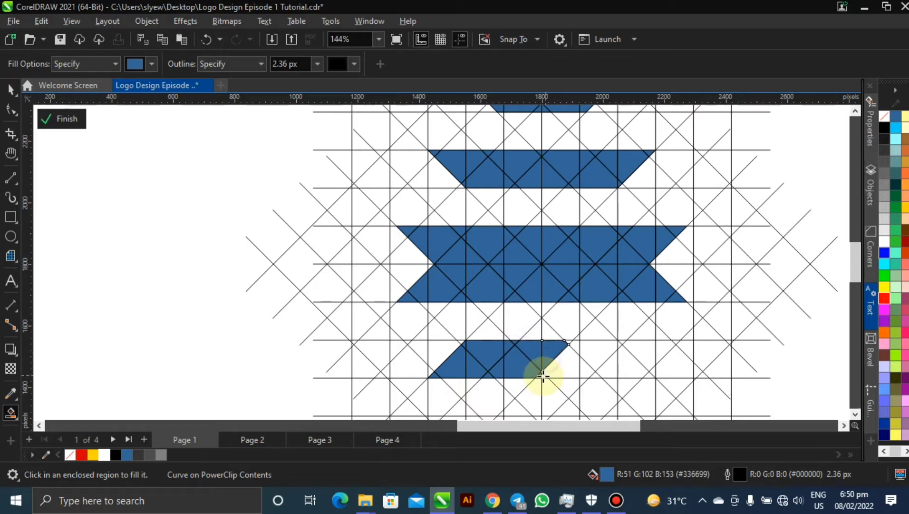
{"action": "left_click", "coordinate": [565, 364]}
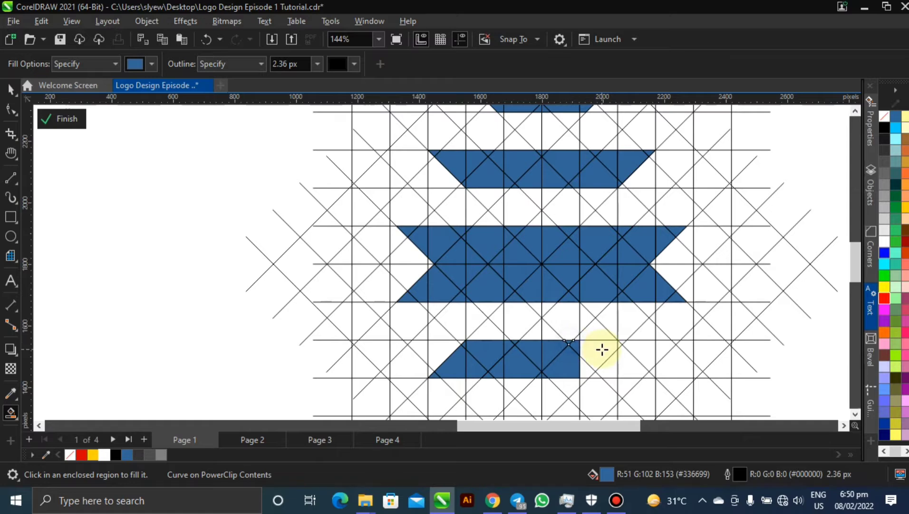
- Fill the remaining right-hand cells of the eighth row to a right edge slanting outward downward, undoing the stray fill beneath it
{"action": "left_click", "coordinate": [588, 367]}
{"action": "left_click", "coordinate": [600, 375]}
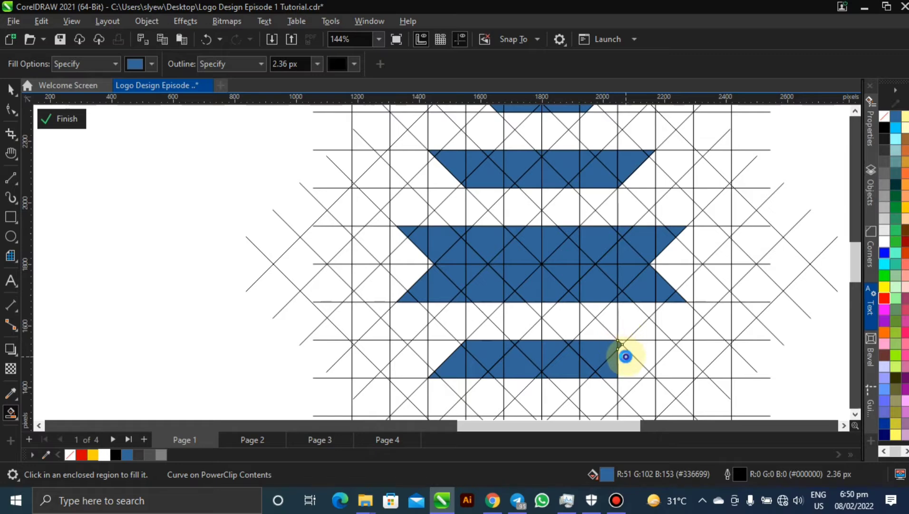
{"action": "left_click", "coordinate": [626, 359]}
{"action": "left_click", "coordinate": [650, 380]}
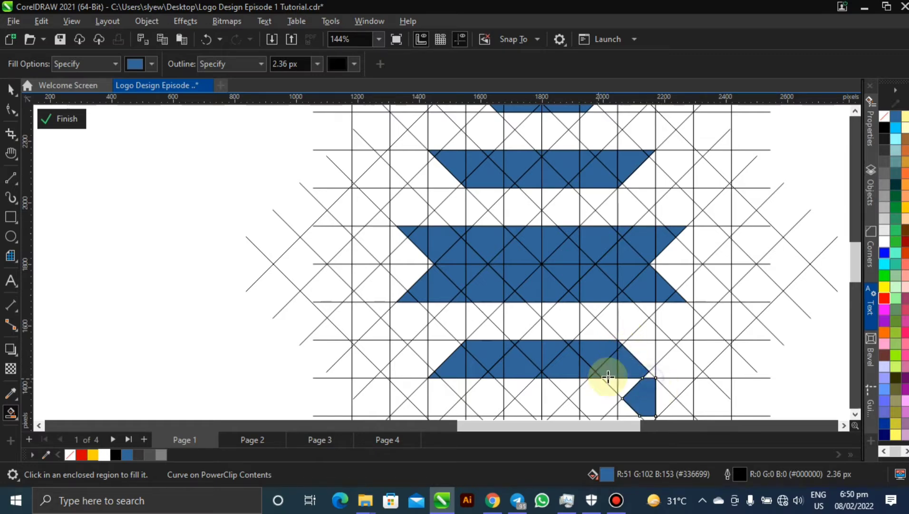
{"action": "key", "text": "ctrl+z"}
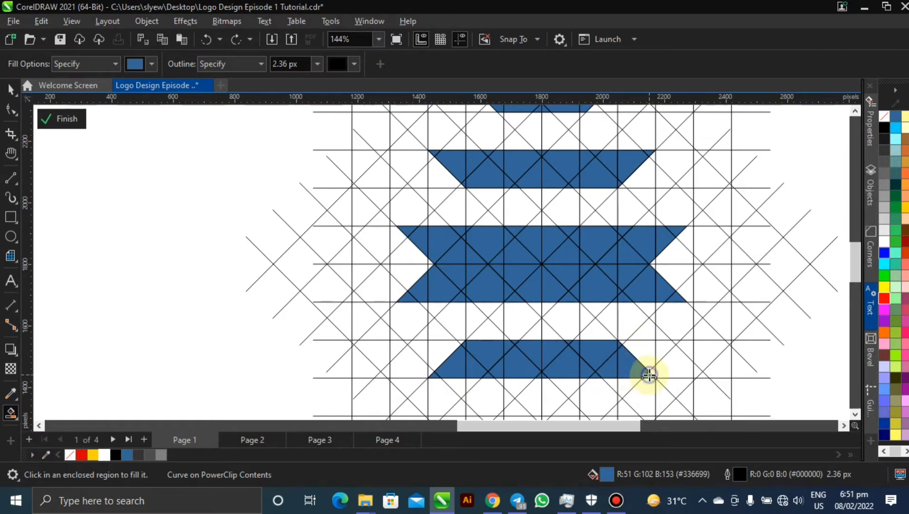
- Leave the ninth row empty, Smart Fill a cell near the tenth row's left end in blue, and undo the stray fill beside it
{"action": "scroll", "coordinate": [533, 308], "scroll_direction": "down", "scroll_amount": 1}
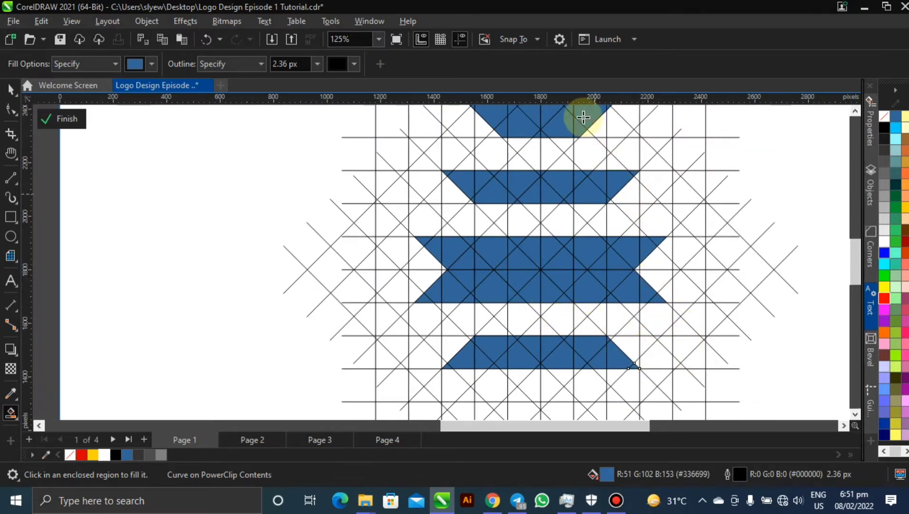
{"action": "key", "text": "h"}
{"action": "left_click_drag", "start_coordinate": [579, 177], "coordinate": [558, 150]}
{"action": "left_click_drag", "start_coordinate": [534, 302], "coordinate": [529, 231]}
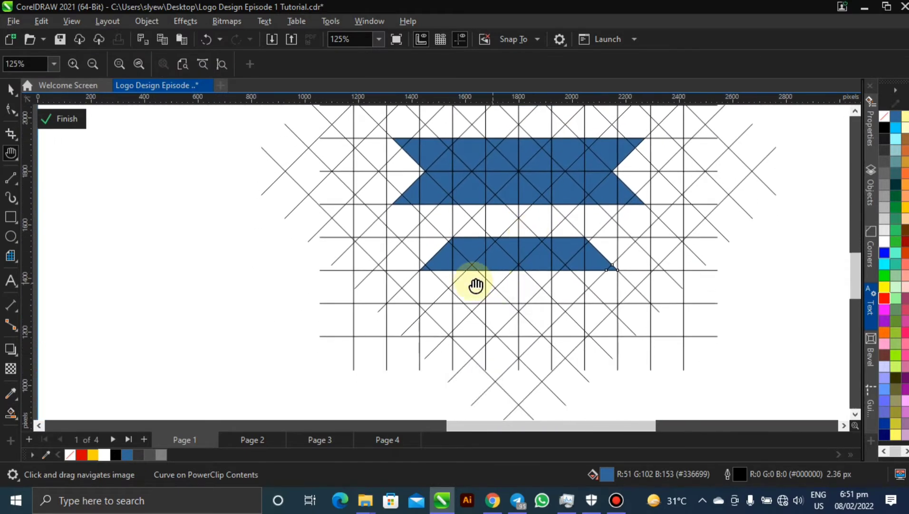
{"action": "left_click", "coordinate": [10, 413]}
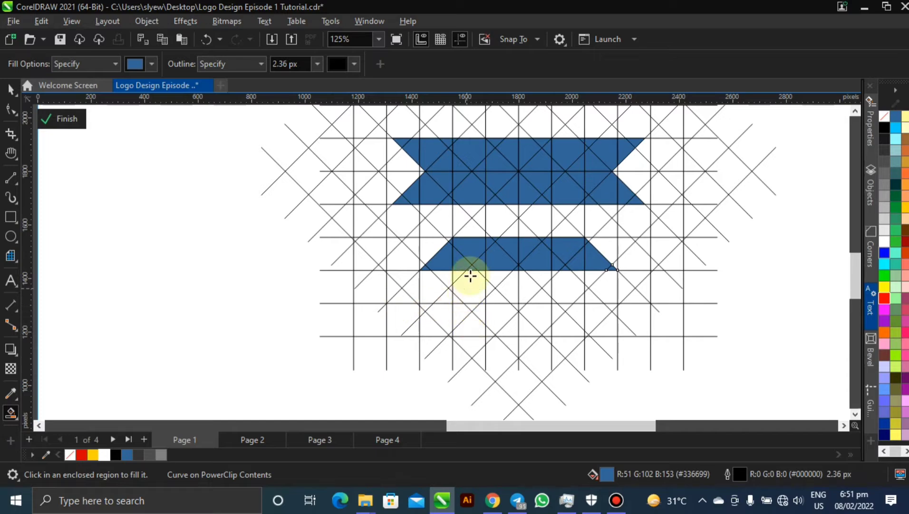
{"action": "left_click", "coordinate": [460, 329]}
{"action": "left_click", "coordinate": [449, 329]}
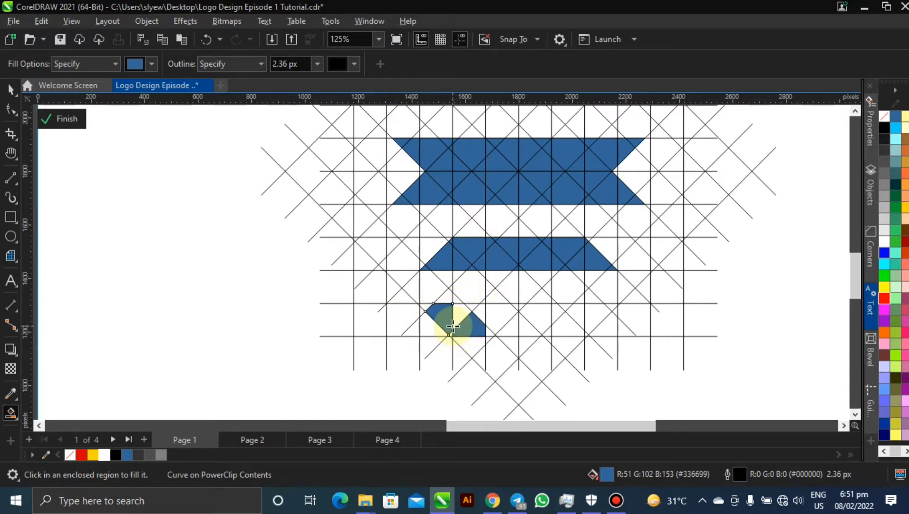
{"action": "key", "text": "ctrl+z"}
{"action": "scroll", "coordinate": [451, 327], "scroll_direction": "up", "scroll_amount": 5}
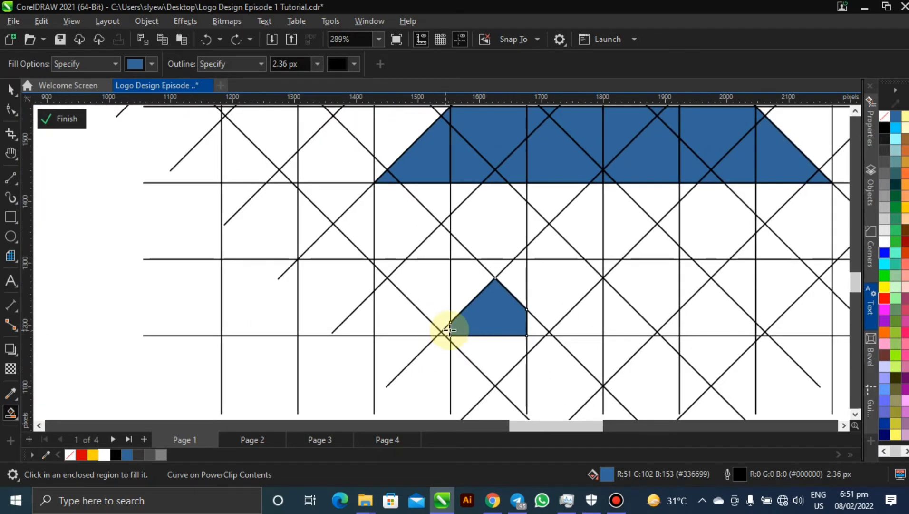
- Fill the tenth-row cells from the outward-slanting left corner up to the vertical centre line in blue
{"action": "left_click", "coordinate": [442, 334]}
{"action": "left_click", "coordinate": [516, 288]}
{"action": "left_click", "coordinate": [548, 273]}
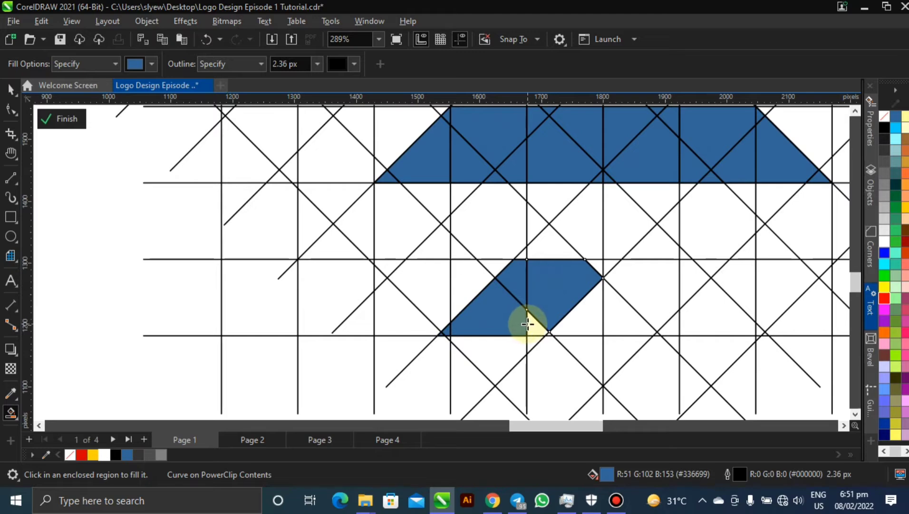
{"action": "left_click", "coordinate": [571, 328]}
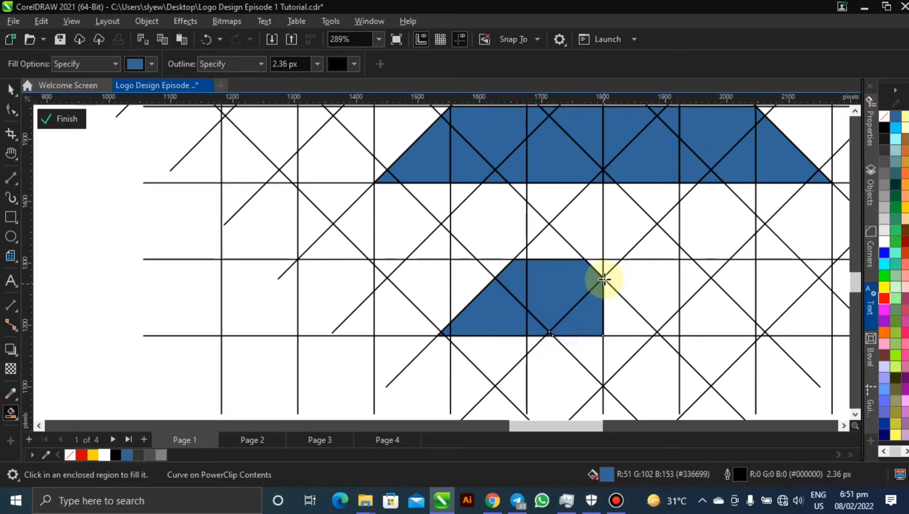
{"action": "left_click", "coordinate": [602, 268]}
- Fill the tenth-row cells right of the centre line to complete the bottom trapezoid with a right edge slanting outward downward
{"action": "left_click", "coordinate": [613, 267]}
{"action": "left_click", "coordinate": [612, 302]}
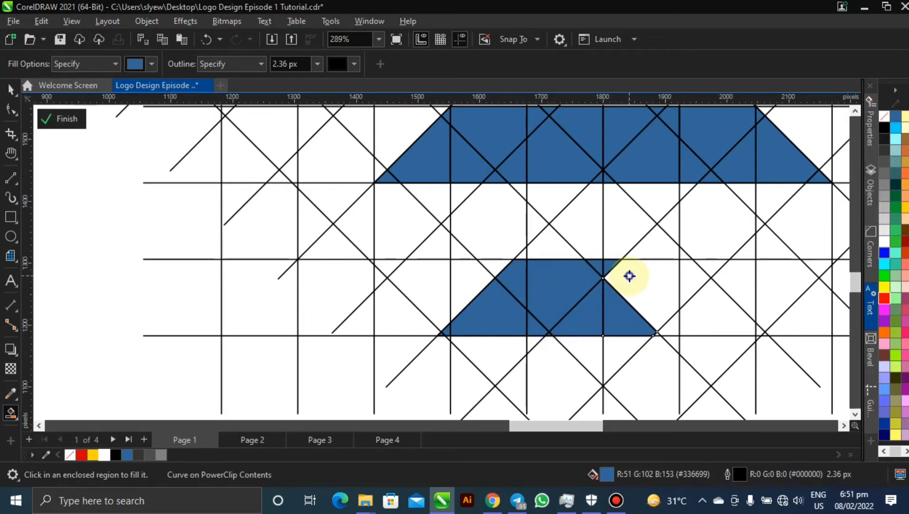
{"action": "left_click", "coordinate": [643, 275]}
{"action": "left_click", "coordinate": [686, 275]}
{"action": "left_click", "coordinate": [674, 319]}
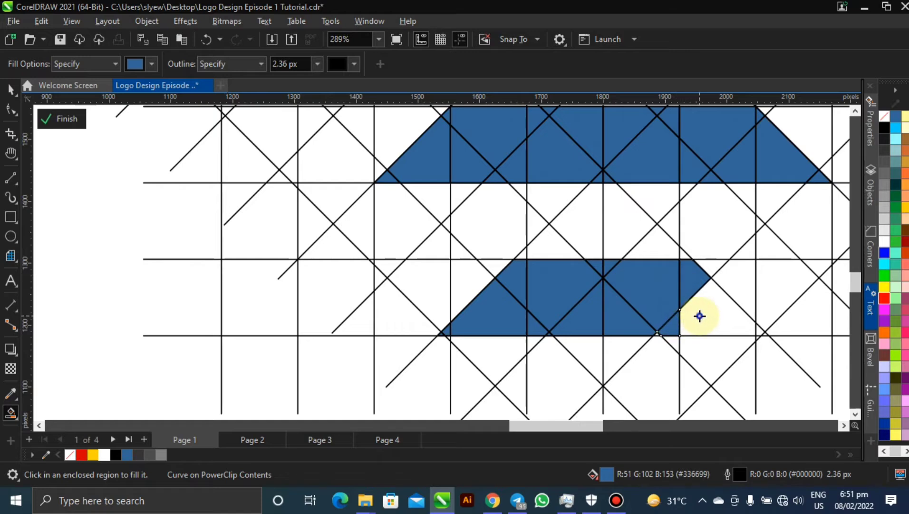
{"action": "left_click", "coordinate": [698, 314]}
{"action": "left_click", "coordinate": [759, 331]}
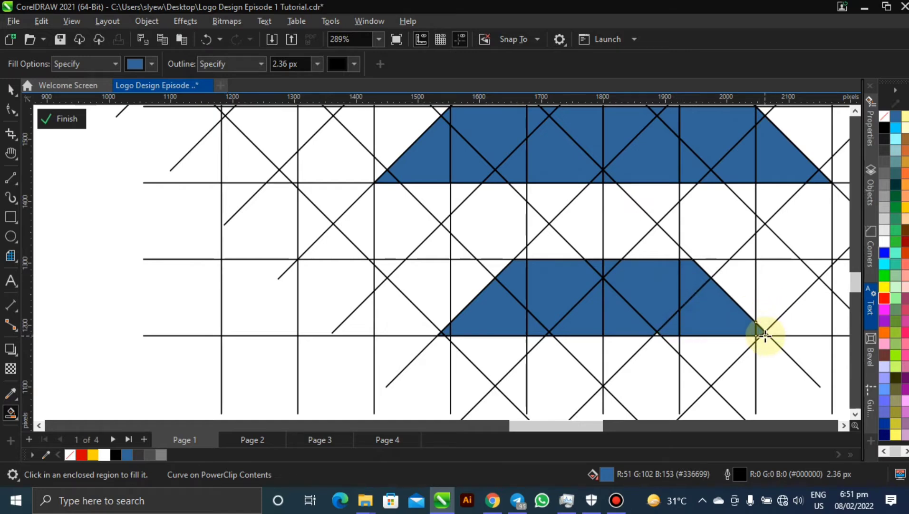
- Delete the vertical and horizontal construction line sets of the grid, keeping the blue filled shapes
{"action": "scroll", "coordinate": [765, 197], "scroll_direction": "down", "scroll_amount": 4}
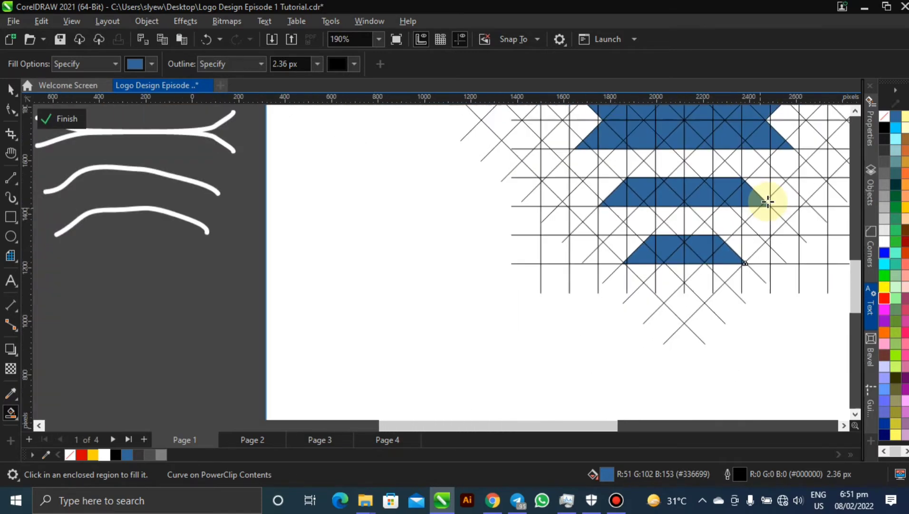
{"action": "key", "text": "h"}
{"action": "left_click_drag", "start_coordinate": [779, 177], "coordinate": [533, 301]}
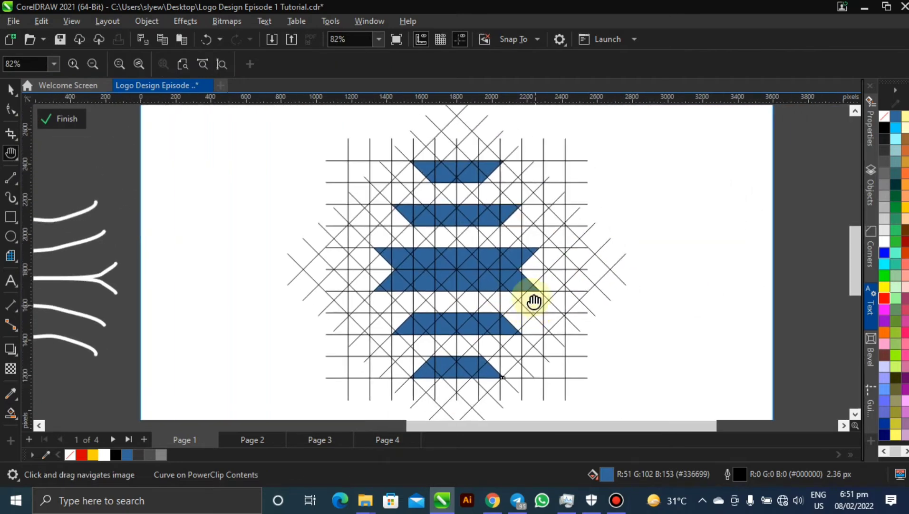
{"action": "scroll", "coordinate": [526, 230], "scroll_direction": "down", "scroll_amount": 2}
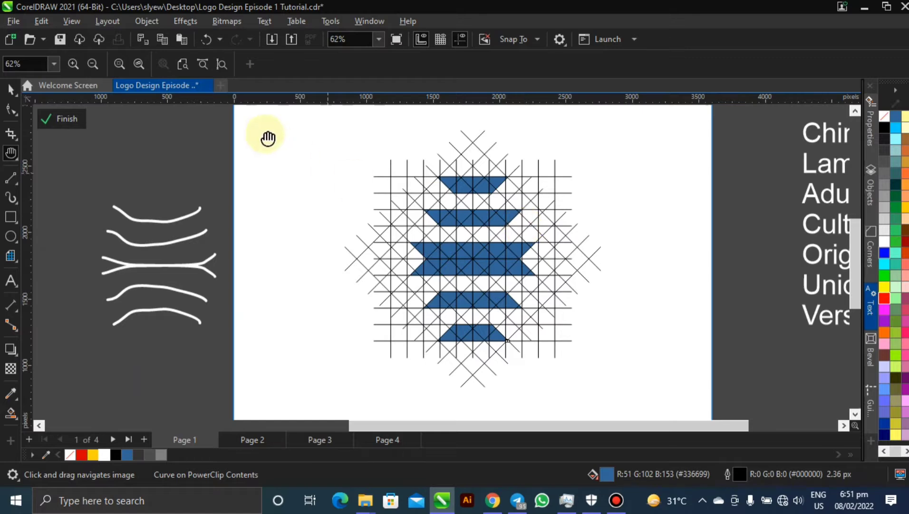
{"action": "left_click", "coordinate": [13, 89]}
{"action": "left_click", "coordinate": [288, 167]}
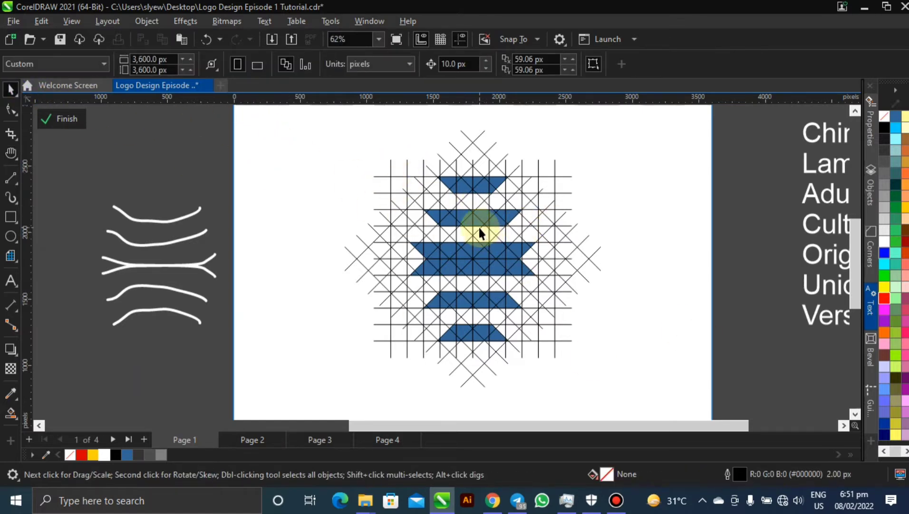
{"action": "left_click", "coordinate": [391, 165]}
{"action": "key", "text": "Delete"}
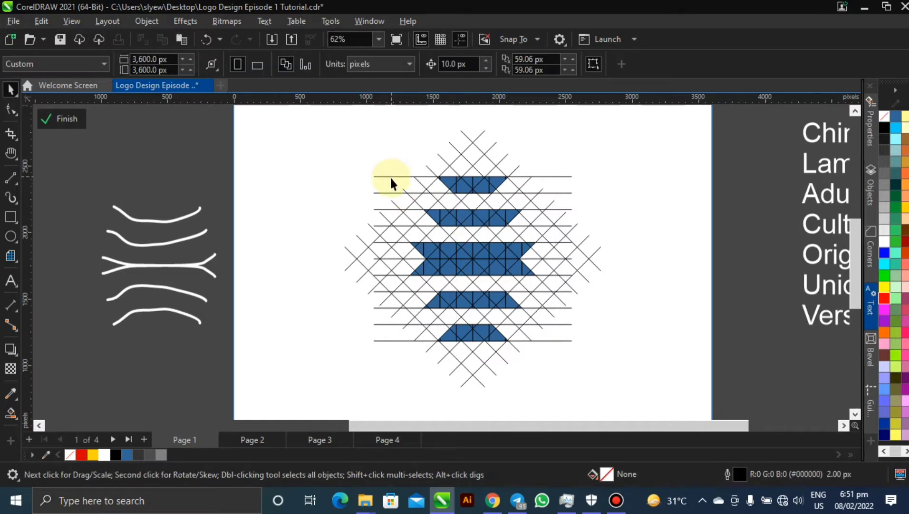
{"action": "left_click", "coordinate": [388, 176]}
{"action": "key", "text": "Delete"}
- Delete both diagonal construction line sets so only the blue filled cells are left
{"action": "left_click", "coordinate": [445, 157]}
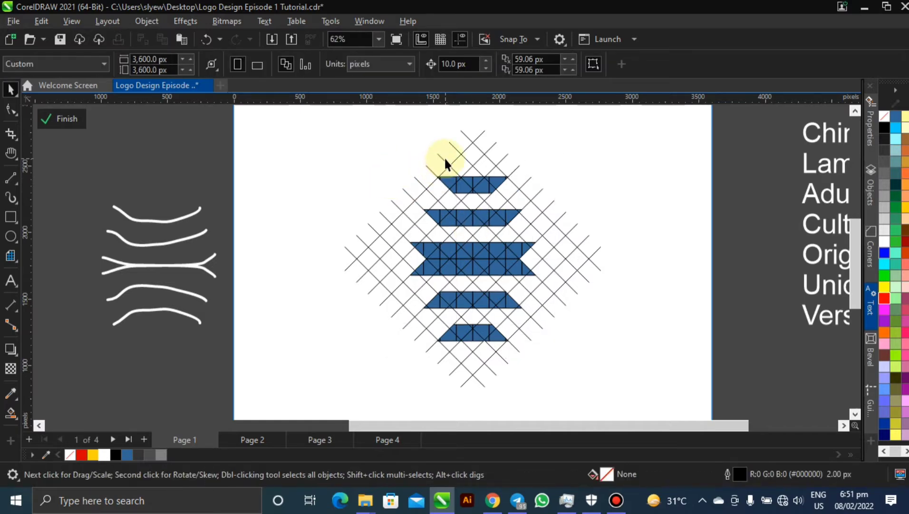
{"action": "left_click", "coordinate": [443, 157]}
{"action": "key", "text": "Delete"}
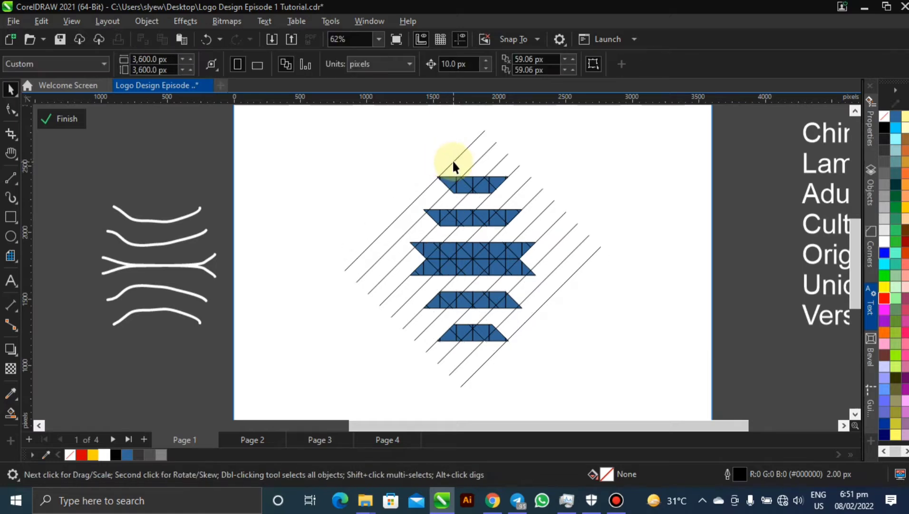
{"action": "left_click", "coordinate": [453, 160]}
{"action": "key", "text": "Delete"}
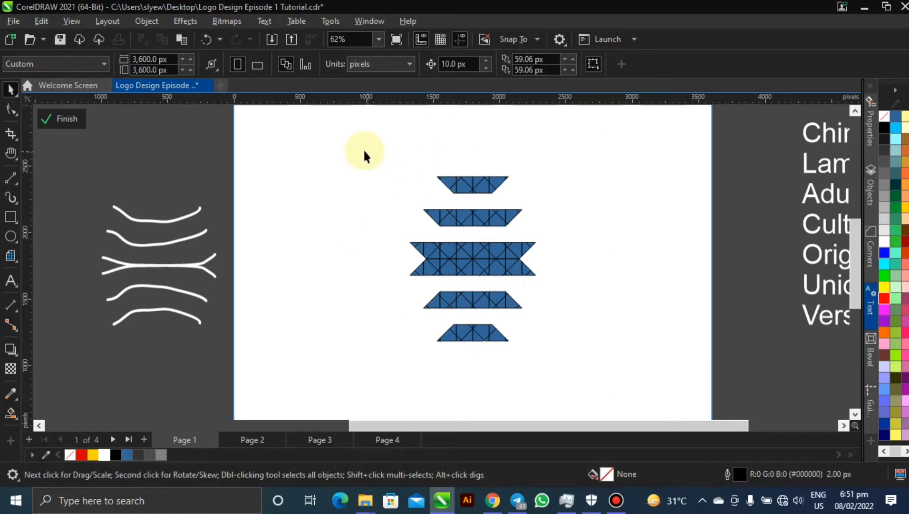
{"action": "left_click", "coordinate": [364, 150]}
- Weld all the filled pieces of the topmost trapezoid into a single curve
{"action": "scroll", "coordinate": [537, 231], "scroll_direction": "up", "scroll_amount": 2}
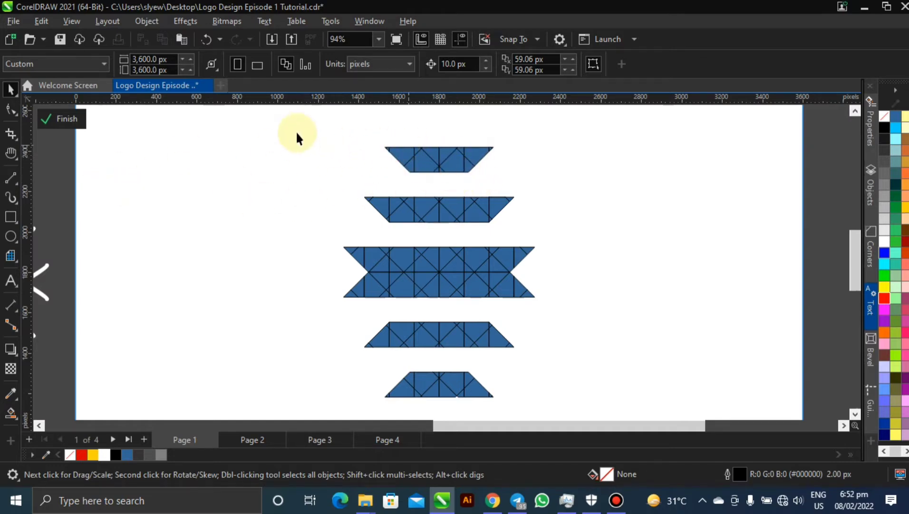
{"action": "left_click_drag", "start_coordinate": [319, 130], "coordinate": [554, 187]}
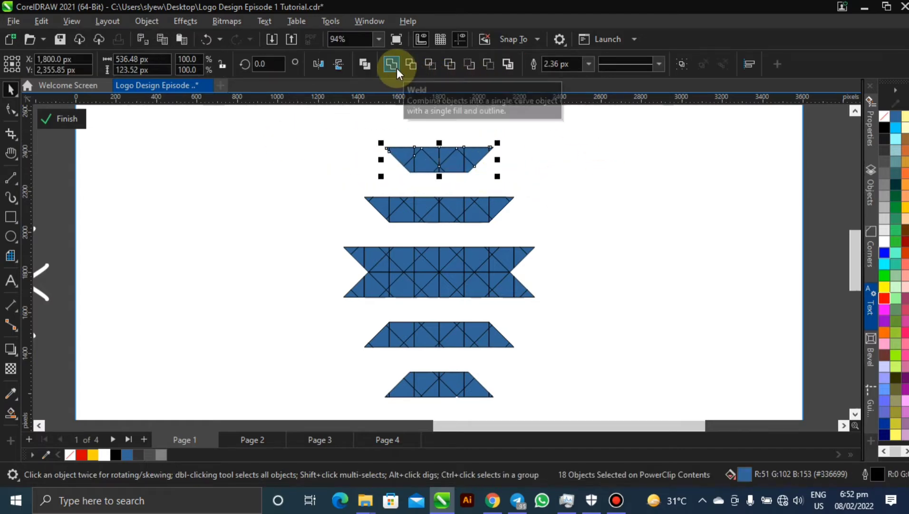
{"action": "left_click", "coordinate": [390, 66]}
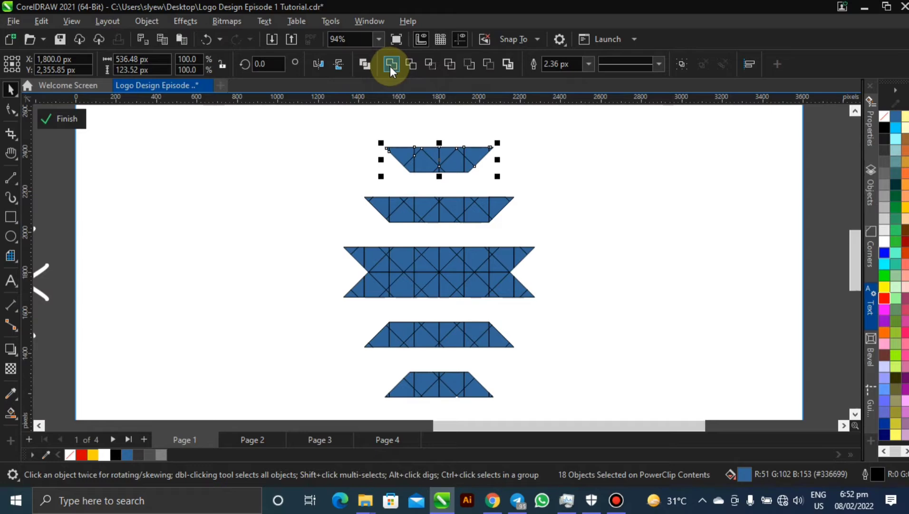
{"action": "left_click", "coordinate": [390, 67]}
{"action": "left_click", "coordinate": [355, 148]}
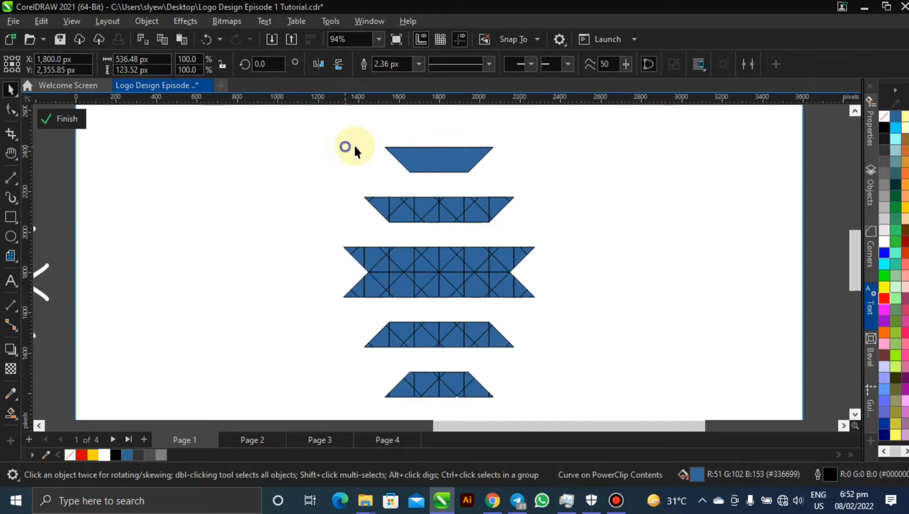
- Remove the outline from the welded top trapezoid
{"action": "left_click", "coordinate": [416, 160]}
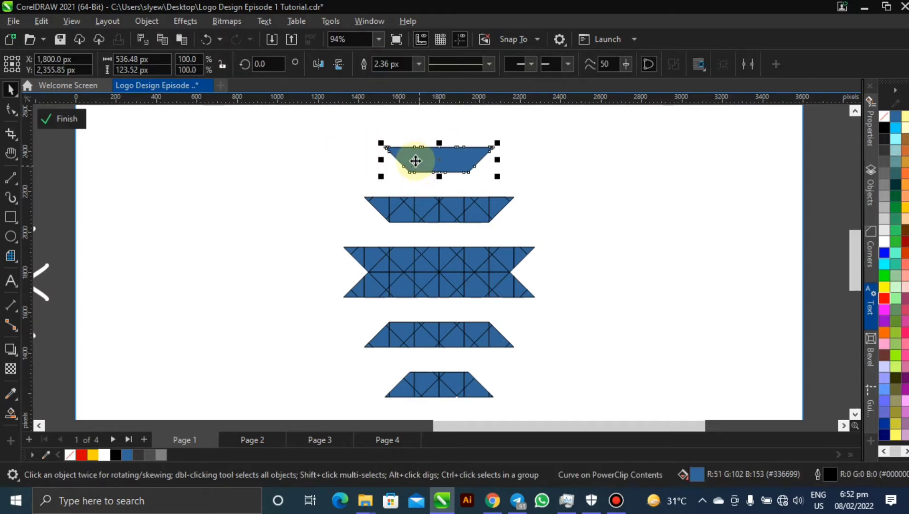
{"action": "right_click", "coordinate": [71, 457]}
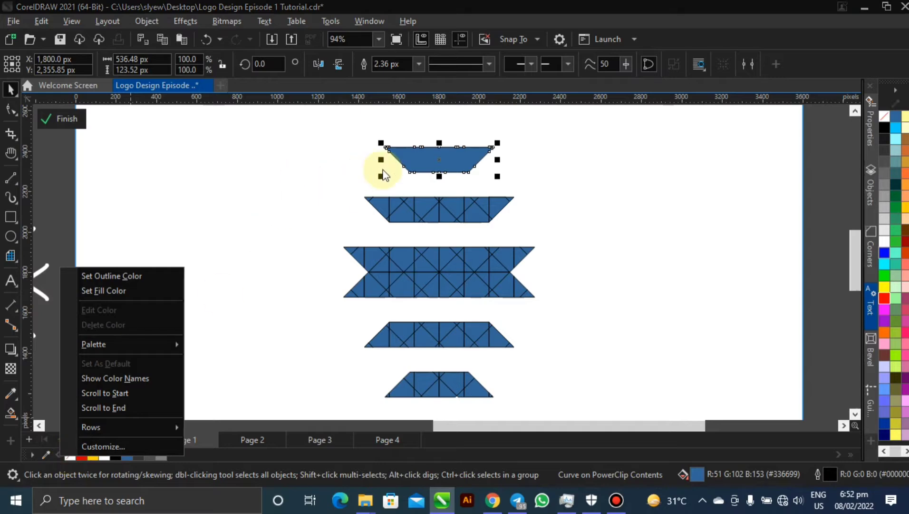
- Fill the topmost blue trapezoid with black and remove its outline
{"action": "left_click", "coordinate": [299, 198]}
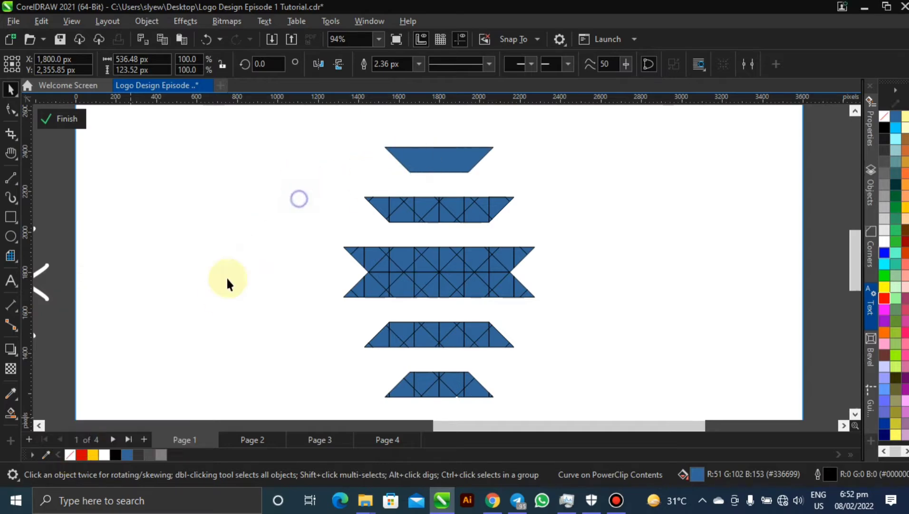
{"action": "left_click", "coordinate": [463, 164]}
{"action": "left_click", "coordinate": [115, 455]}
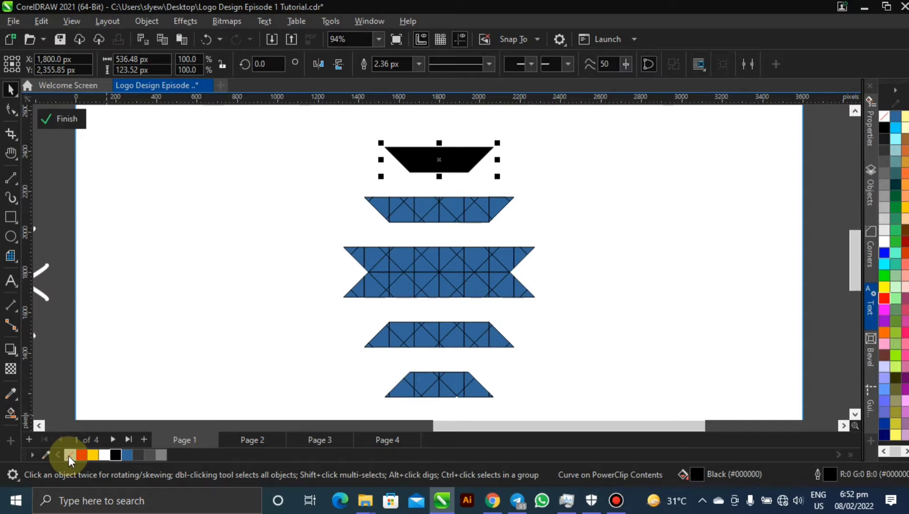
{"action": "right_click", "coordinate": [883, 114]}
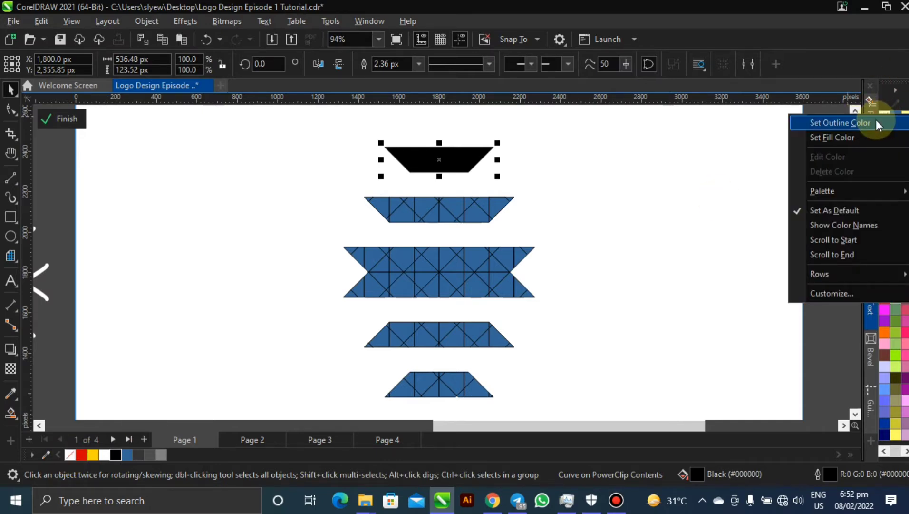
{"action": "left_click", "coordinate": [840, 123]}
{"action": "left_click", "coordinate": [285, 192]}
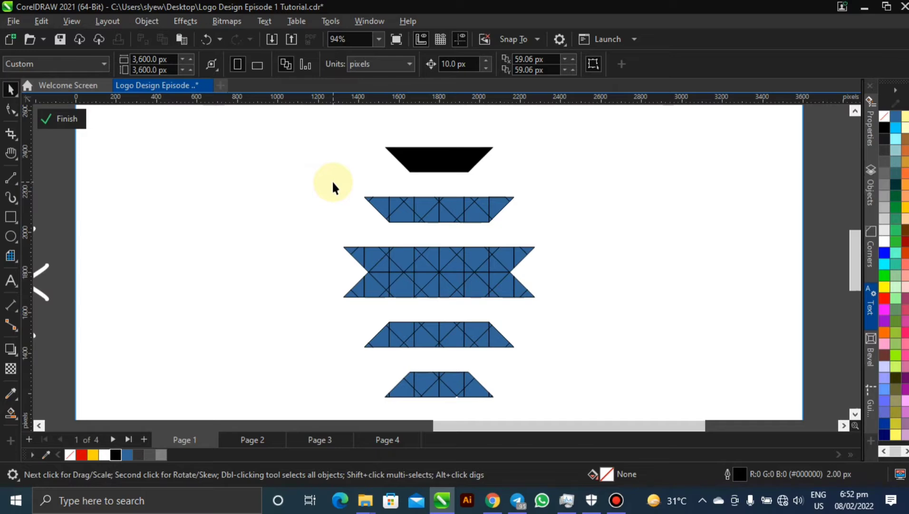
- Fill the pieces of the second trapezoid with black, weld them into one shape and remove its outline
{"action": "left_click_drag", "start_coordinate": [329, 179], "coordinate": [374, 191]}
{"action": "left_click_drag", "start_coordinate": [503, 230], "coordinate": [545, 233]}
{"action": "left_click", "coordinate": [116, 454]}
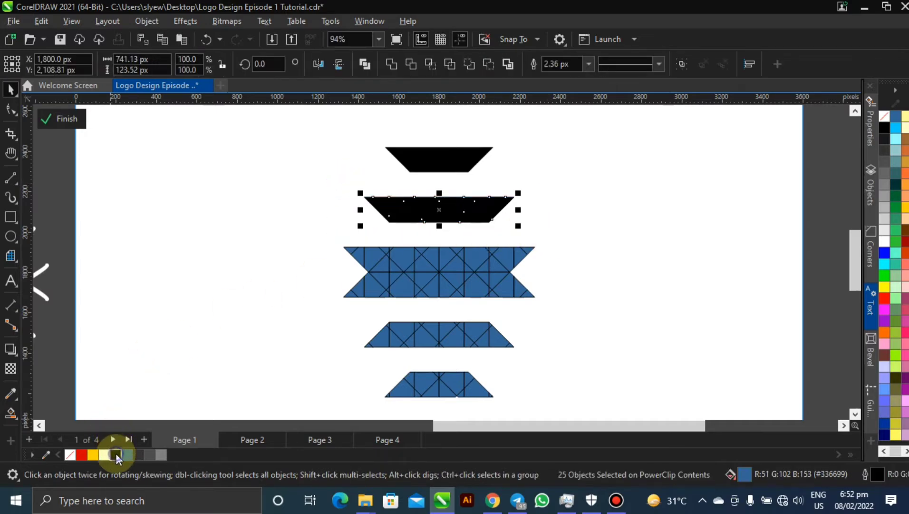
{"action": "left_click", "coordinate": [395, 69]}
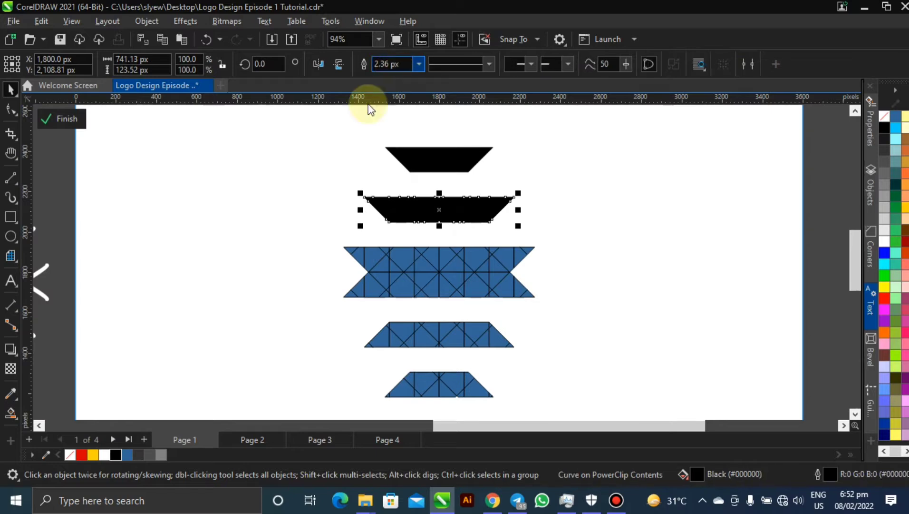
{"action": "right_click", "coordinate": [76, 452]}
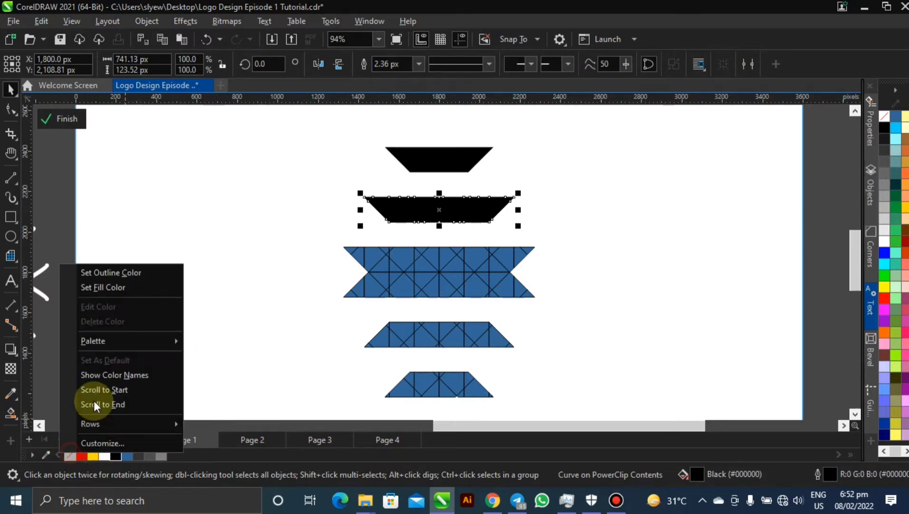
{"action": "left_click", "coordinate": [125, 271]}
{"action": "left_click", "coordinate": [296, 224]}
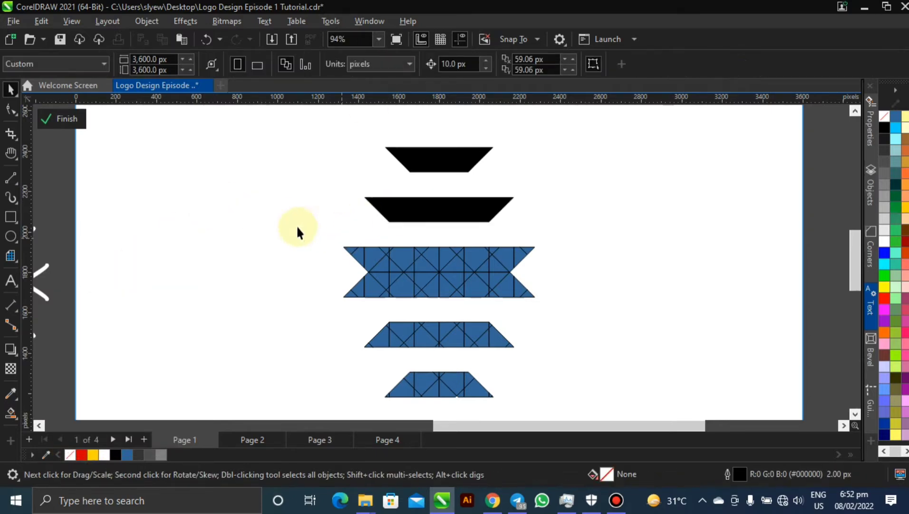
- Weld the pieces in the upper half of the middle bow-shaped band, remove the outline and fill it black
{"action": "left_click_drag", "start_coordinate": [358, 249], "coordinate": [390, 257]}
{"action": "scroll", "coordinate": [426, 287], "scroll_direction": "up", "scroll_amount": 1}
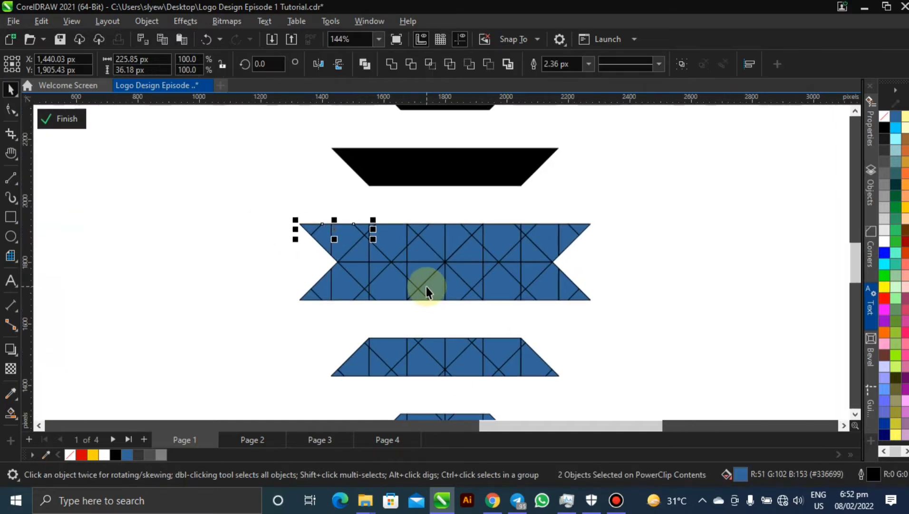
{"action": "left_click_drag", "start_coordinate": [237, 197], "coordinate": [263, 205]}
{"action": "left_click_drag", "start_coordinate": [450, 249], "coordinate": [603, 267]}
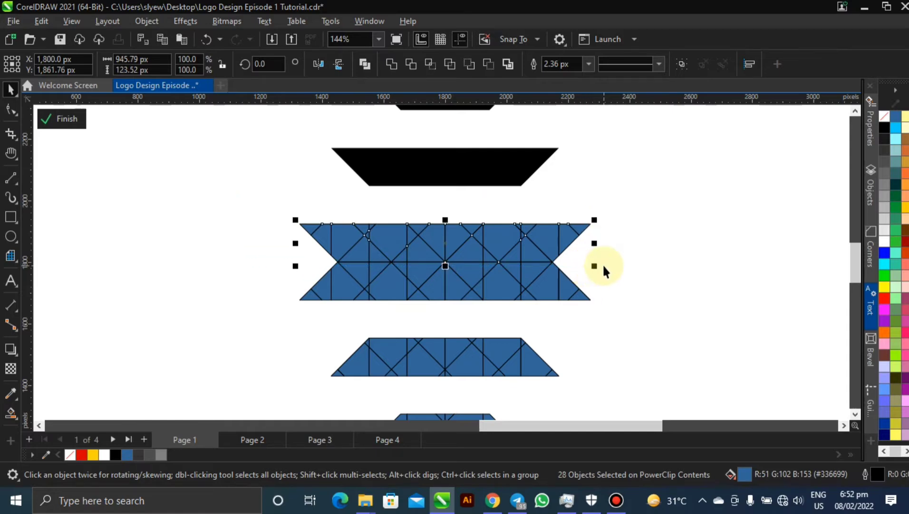
{"action": "left_click", "coordinate": [391, 68]}
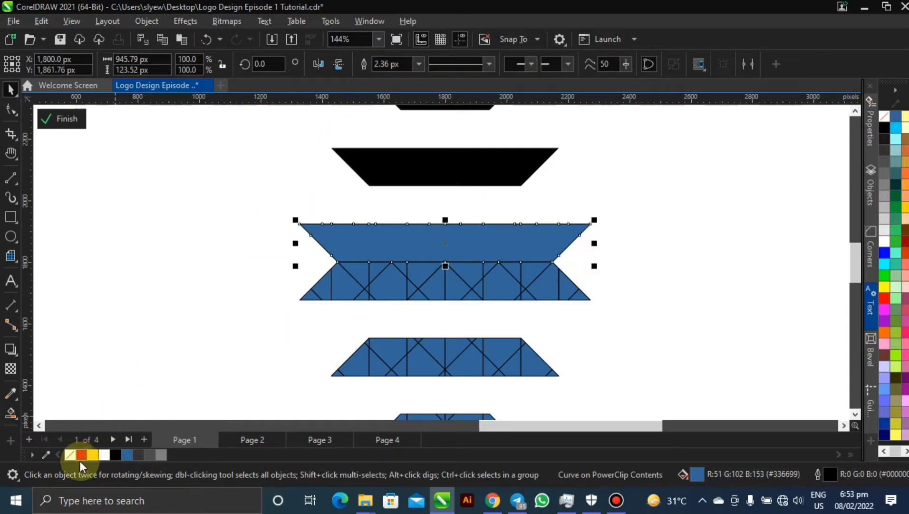
{"action": "right_click", "coordinate": [70, 453]}
{"action": "left_click", "coordinate": [109, 276]}
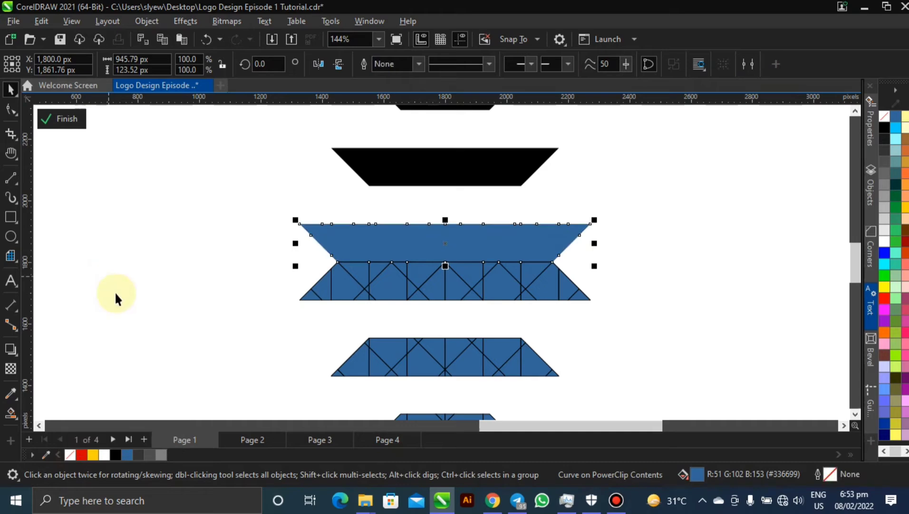
{"action": "left_click", "coordinate": [116, 454]}
- Weld the pieces in the lower half of the middle band, remove the outline and fill it black
{"action": "left_click_drag", "start_coordinate": [224, 260], "coordinate": [637, 308]}
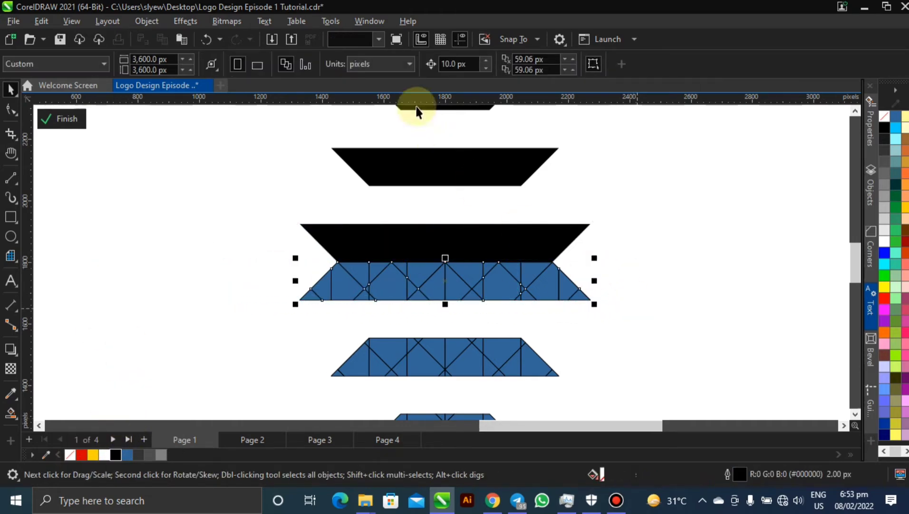
{"action": "left_click", "coordinate": [392, 63]}
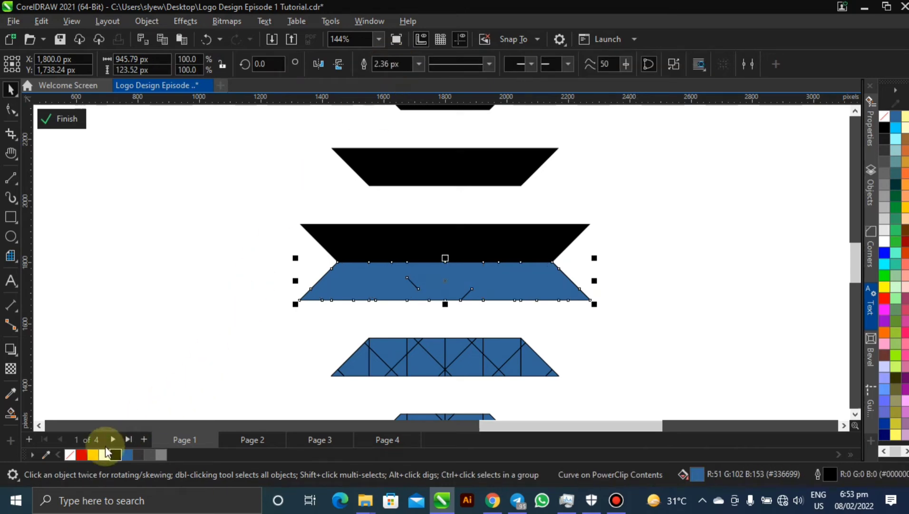
{"action": "right_click", "coordinate": [74, 452]}
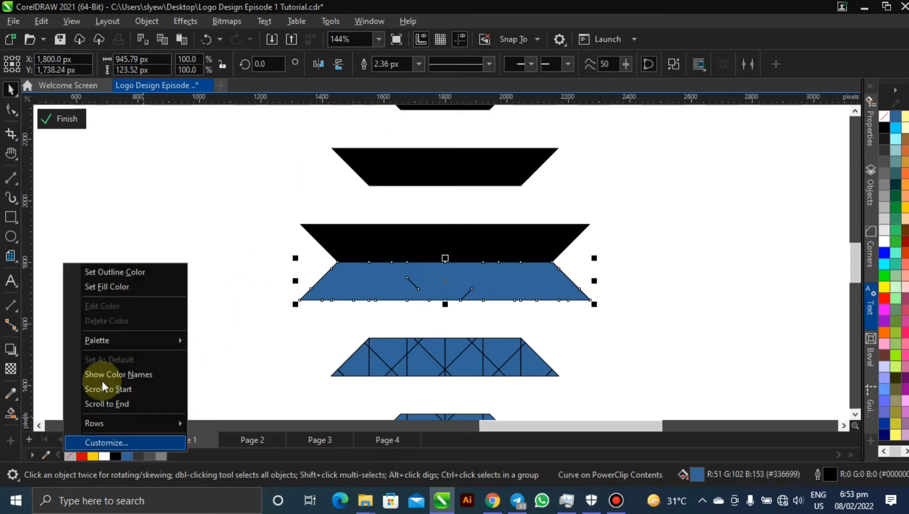
{"action": "left_click", "coordinate": [124, 257]}
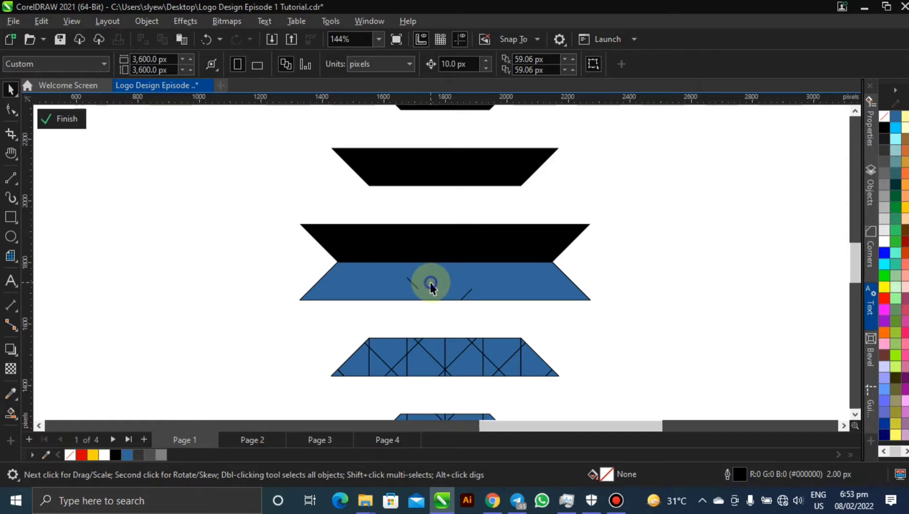
{"action": "left_click", "coordinate": [409, 289]}
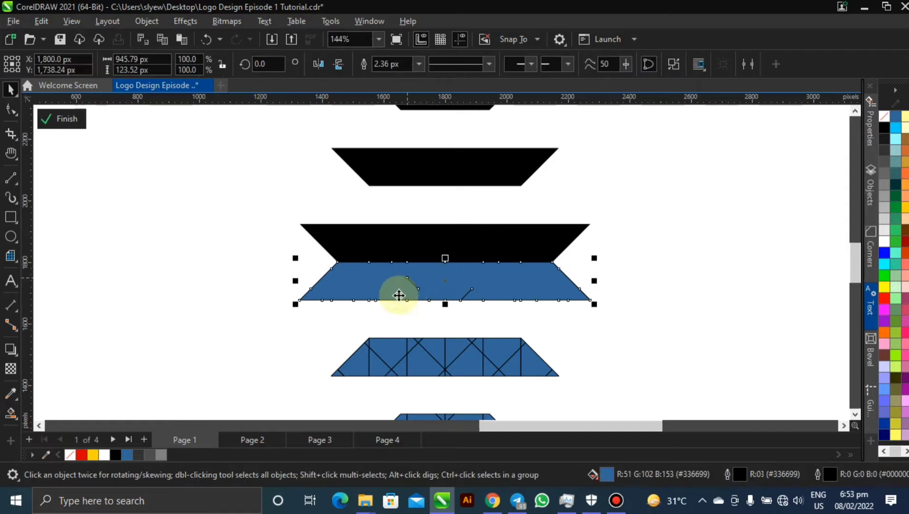
{"action": "right_click", "coordinate": [71, 456]}
{"action": "left_click", "coordinate": [145, 273]}
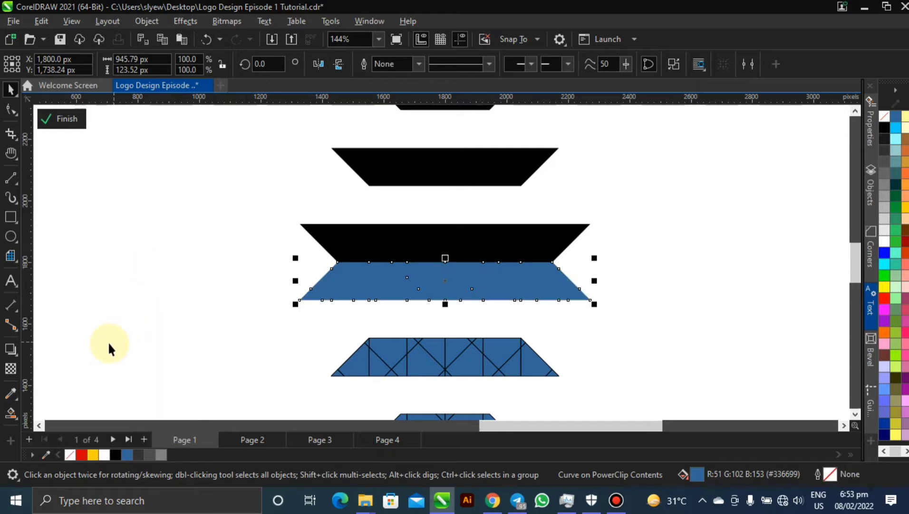
{"action": "left_click", "coordinate": [115, 457]}
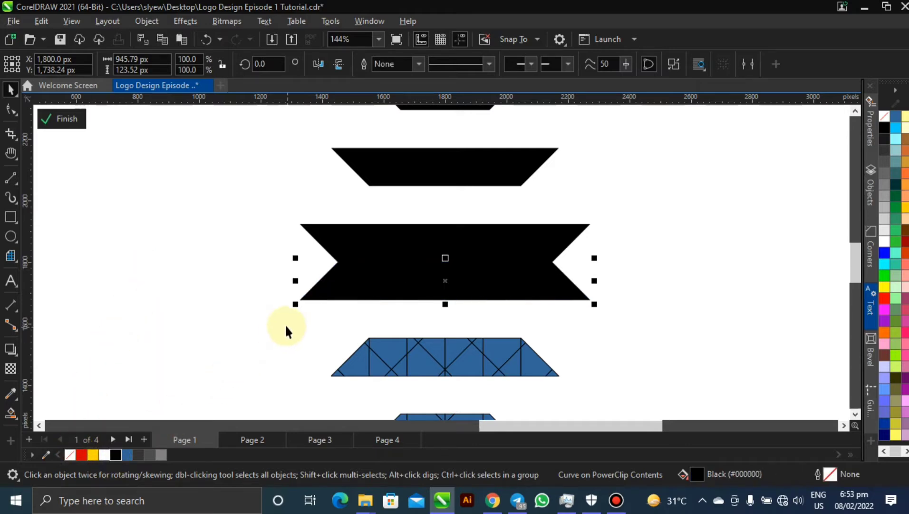
- Fill the trapezoid pieces just below the middle band with black, weld them into one shape and remove the outline
{"action": "left_click_drag", "start_coordinate": [266, 310], "coordinate": [620, 395]}
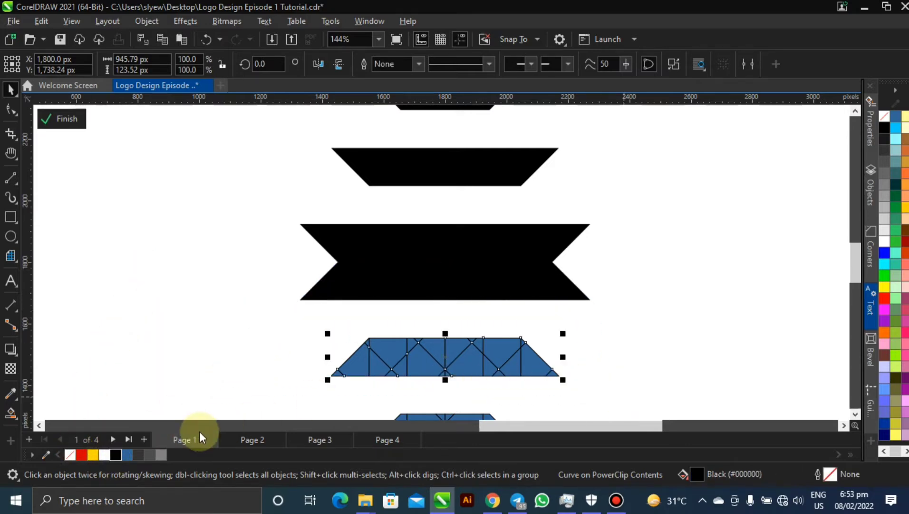
{"action": "left_click", "coordinate": [115, 454]}
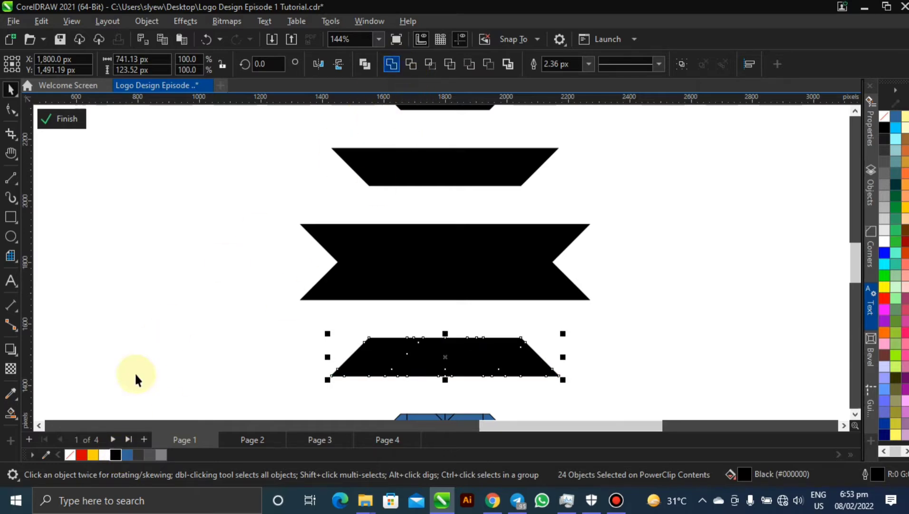
{"action": "key", "text": "ctrl+l"}
{"action": "right_click", "coordinate": [69, 455]}
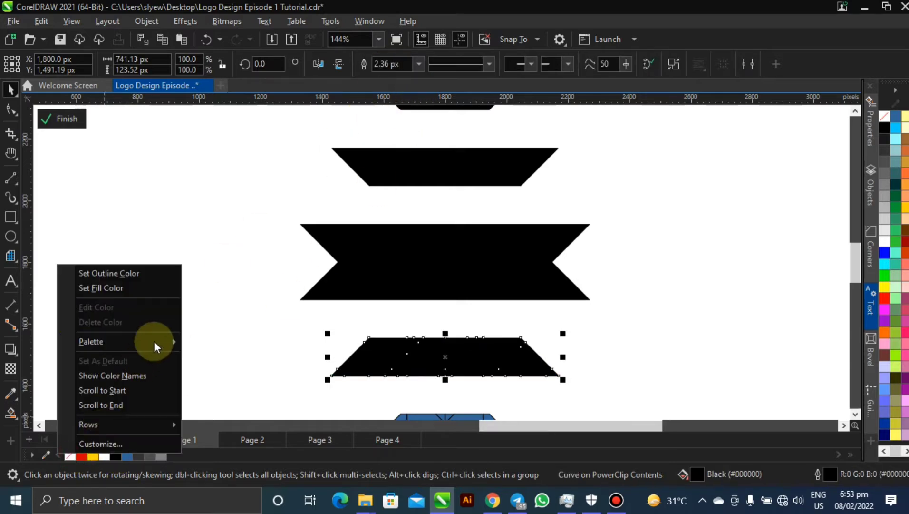
{"action": "left_click", "coordinate": [148, 273]}
{"action": "key", "text": "h"}
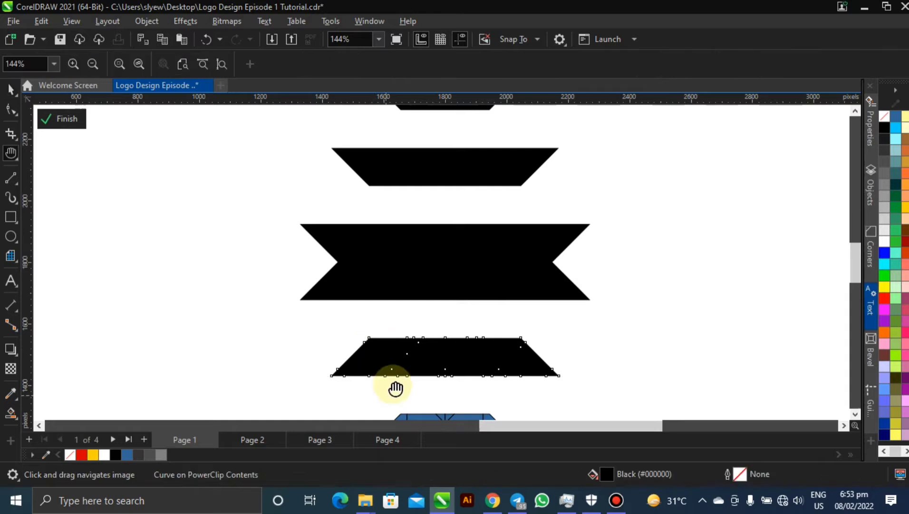
{"action": "left_click_drag", "start_coordinate": [395, 388], "coordinate": [379, 301]}
{"action": "left_click", "coordinate": [10, 89]}
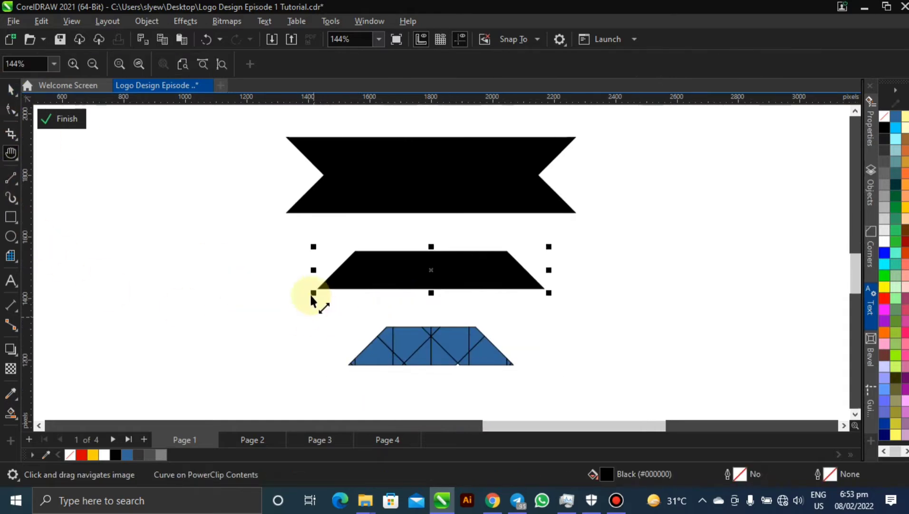
{"action": "left_click_drag", "start_coordinate": [312, 293], "coordinate": [486, 355]}
{"action": "key", "text": "ctrl+z"}
{"action": "left_click", "coordinate": [324, 303]}
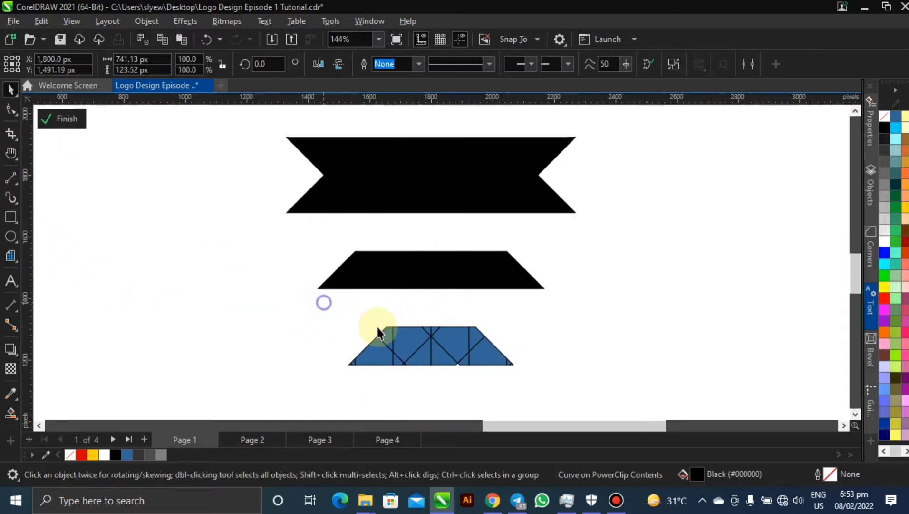
{"action": "left_click_drag", "start_coordinate": [378, 328], "coordinate": [554, 380]}
{"action": "left_click", "coordinate": [440, 379]}
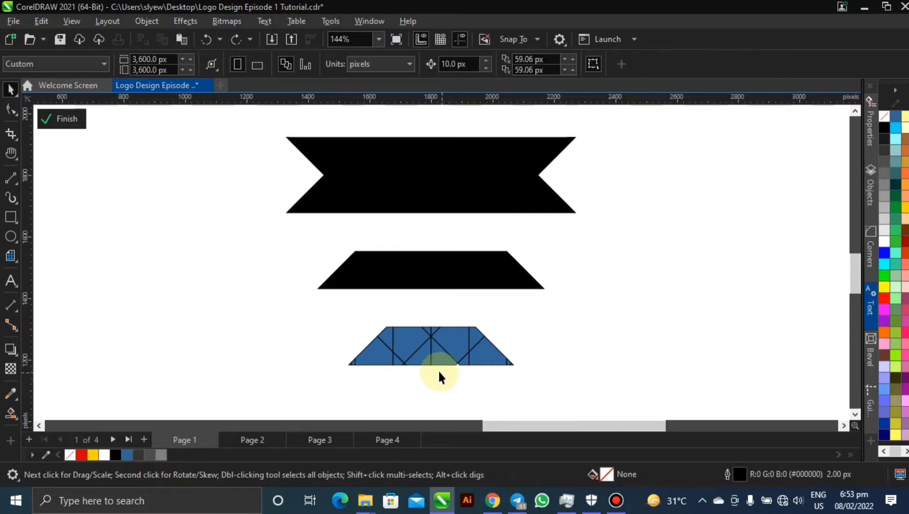
- Fill the pieces of the lowest trapezoid with black, remove their outlines and weld them into one shape
{"action": "left_click_drag", "start_coordinate": [307, 311], "coordinate": [548, 390]}
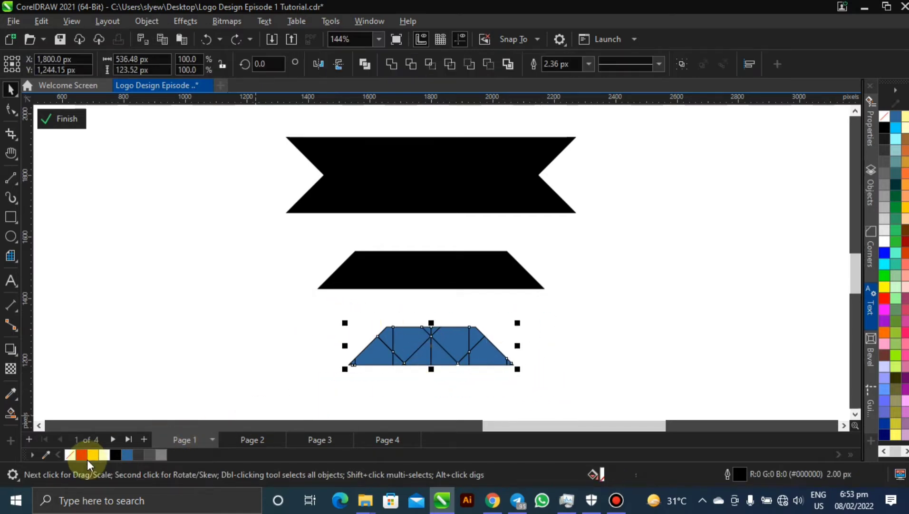
{"action": "left_click", "coordinate": [113, 455]}
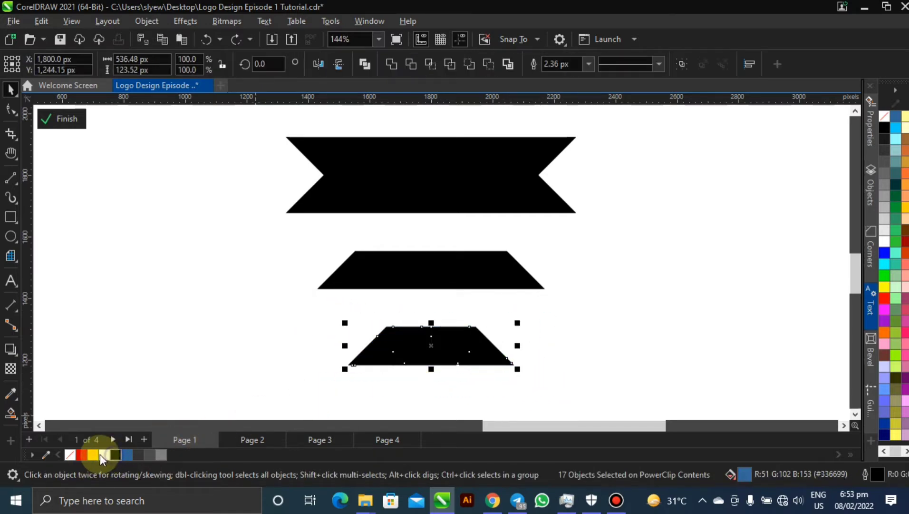
{"action": "right_click", "coordinate": [76, 451]}
{"action": "left_click", "coordinate": [137, 273]}
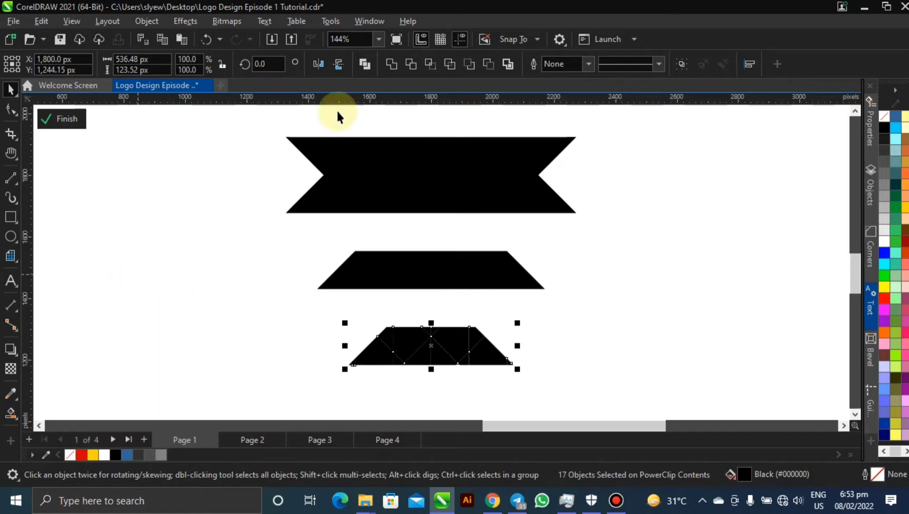
{"action": "left_click", "coordinate": [395, 67]}
{"action": "left_click", "coordinate": [584, 308]}
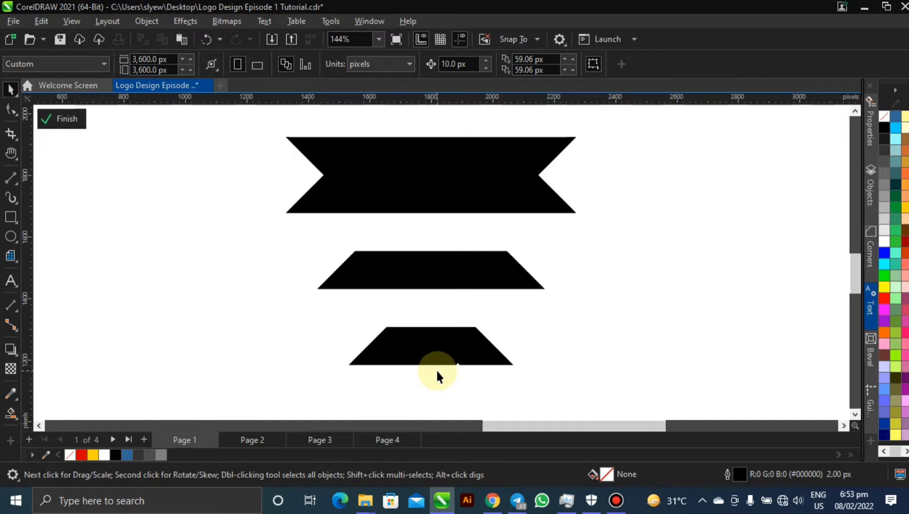
- Examine the lower edge of the lowest black trapezoid up close for gaps
{"action": "scroll", "coordinate": [437, 369], "scroll_direction": "up", "scroll_amount": 2}
{"action": "scroll", "coordinate": [529, 371], "scroll_direction": "up", "scroll_amount": 5}
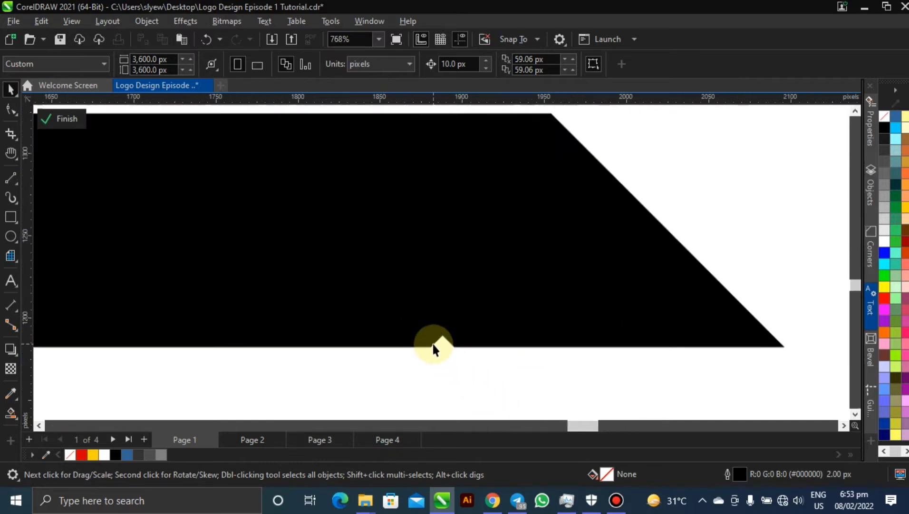
{"action": "scroll", "coordinate": [433, 344], "scroll_direction": "up", "scroll_amount": 1}
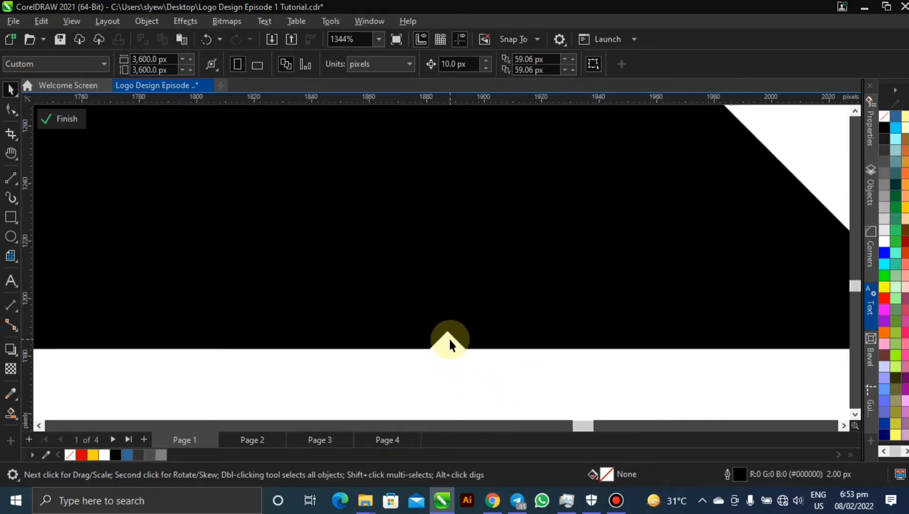
{"action": "scroll", "coordinate": [450, 338], "scroll_direction": "down", "scroll_amount": 2}
{"action": "scroll", "coordinate": [449, 338], "scroll_direction": "down", "scroll_amount": 1}
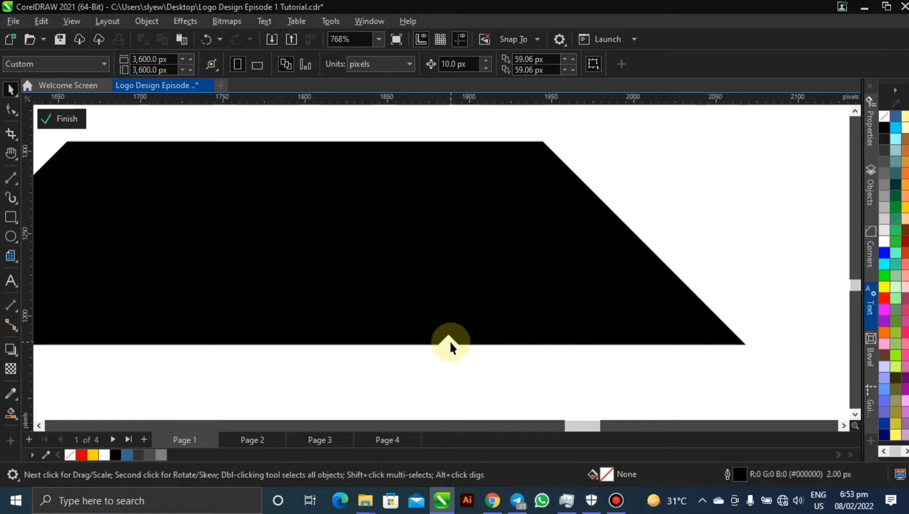
{"action": "scroll", "coordinate": [450, 339], "scroll_direction": "down", "scroll_amount": 1}
{"action": "scroll", "coordinate": [447, 338], "scroll_direction": "down", "scroll_amount": 2}
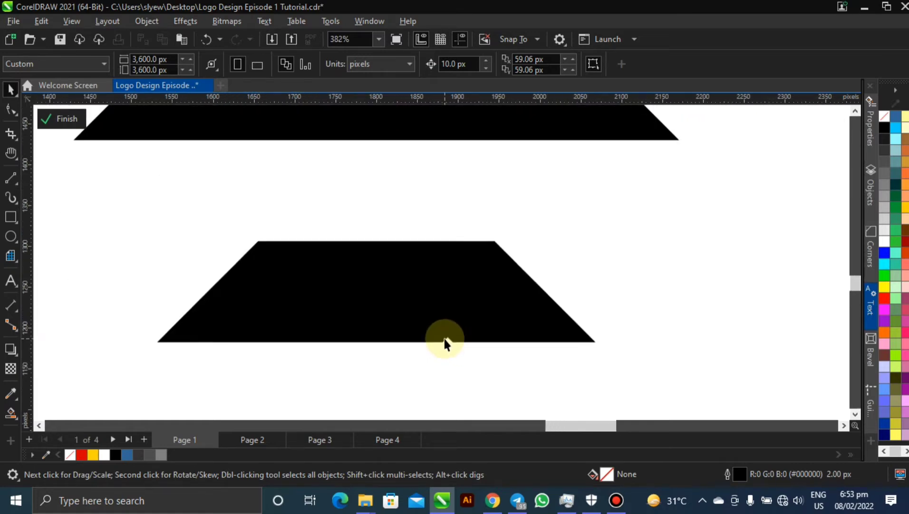
{"action": "scroll", "coordinate": [447, 320], "scroll_direction": "down", "scroll_amount": 3}
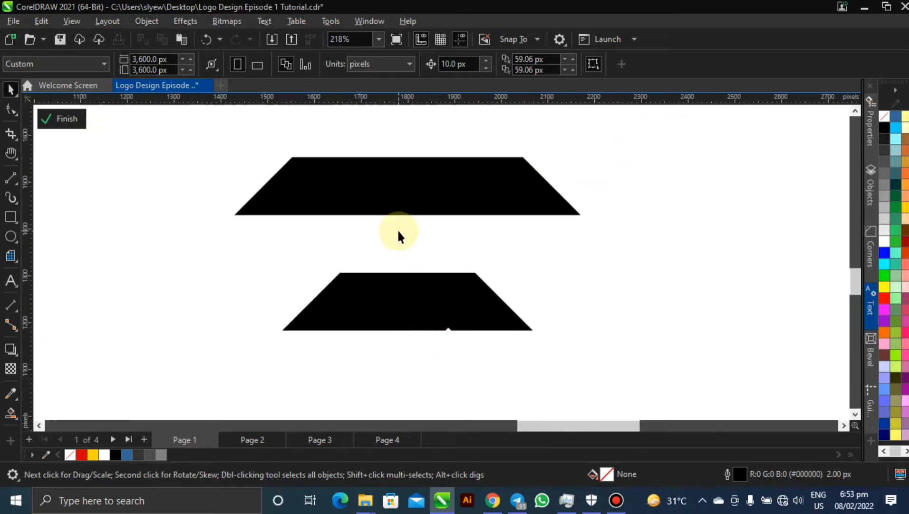
- Examine the stack of black trapezoid bands and the two separate halves of the middle band
{"action": "key", "text": "h"}
{"action": "left_click_drag", "start_coordinate": [459, 233], "coordinate": [455, 265]}
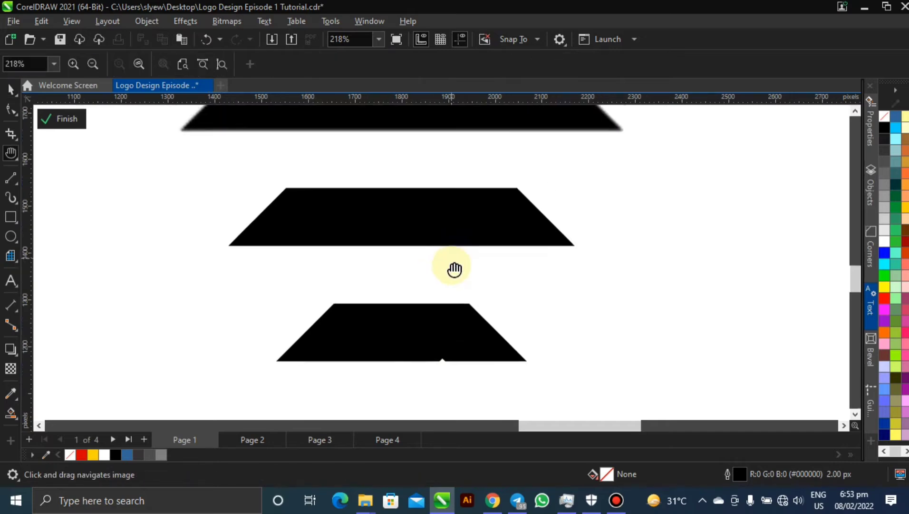
{"action": "scroll", "coordinate": [457, 268], "scroll_direction": "down", "scroll_amount": 4}
{"action": "scroll", "coordinate": [461, 220], "scroll_direction": "down", "scroll_amount": 1}
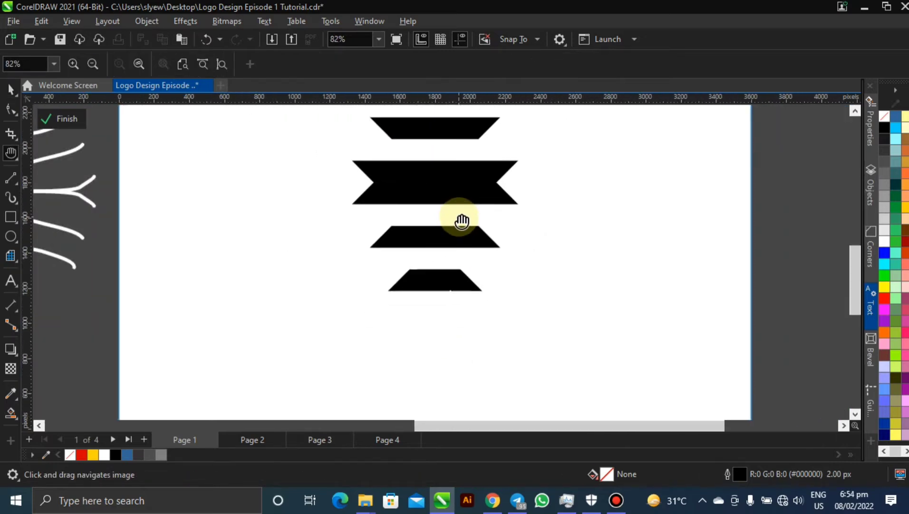
{"action": "left_click_drag", "start_coordinate": [562, 189], "coordinate": [506, 260]}
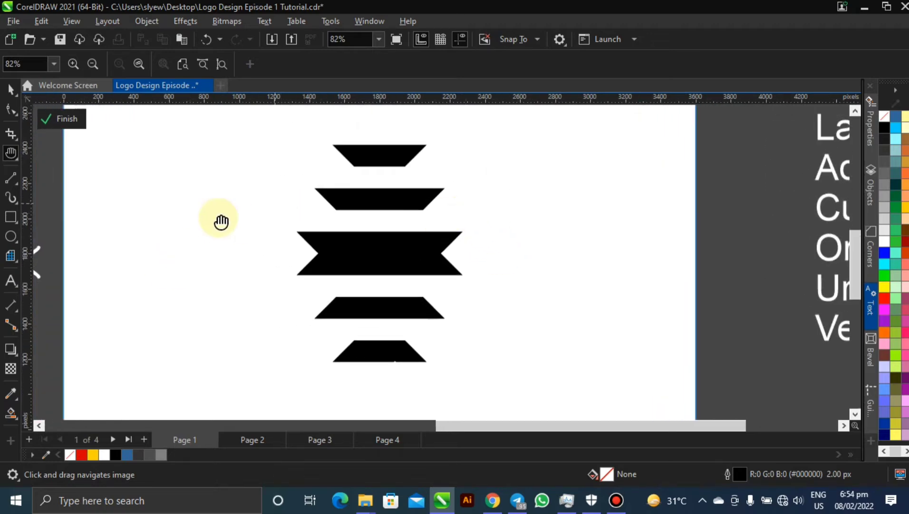
{"action": "left_click", "coordinate": [7, 89]}
{"action": "left_click", "coordinate": [358, 189]}
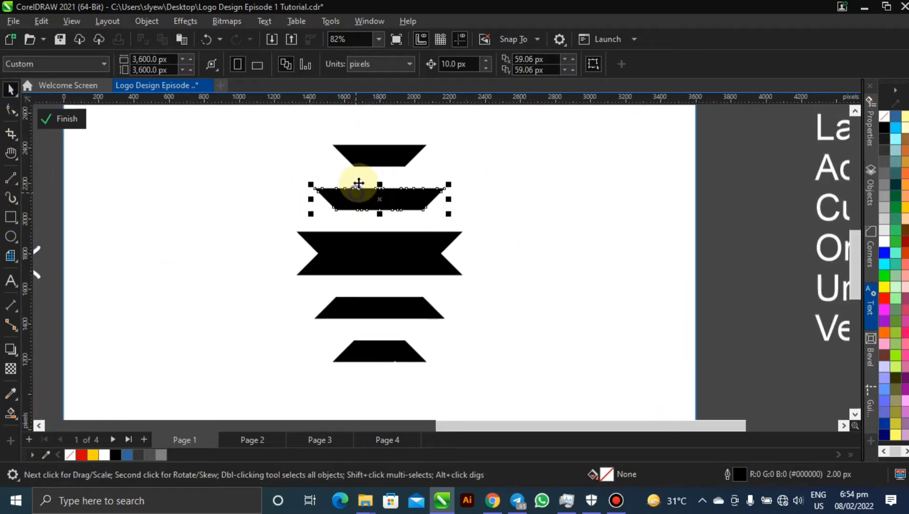
{"action": "left_click", "coordinate": [359, 153]}
{"action": "left_click", "coordinate": [341, 252]}
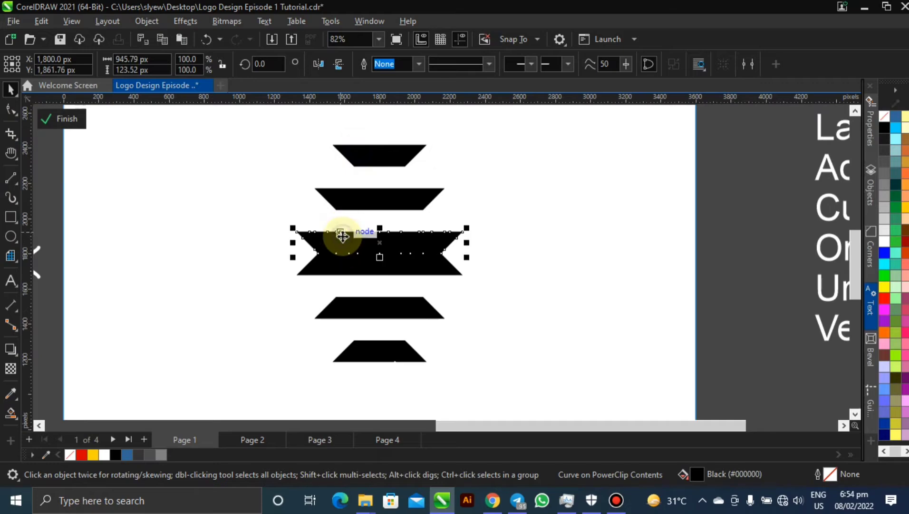
{"action": "left_click", "coordinate": [219, 252]}
{"action": "left_click", "coordinate": [364, 275]}
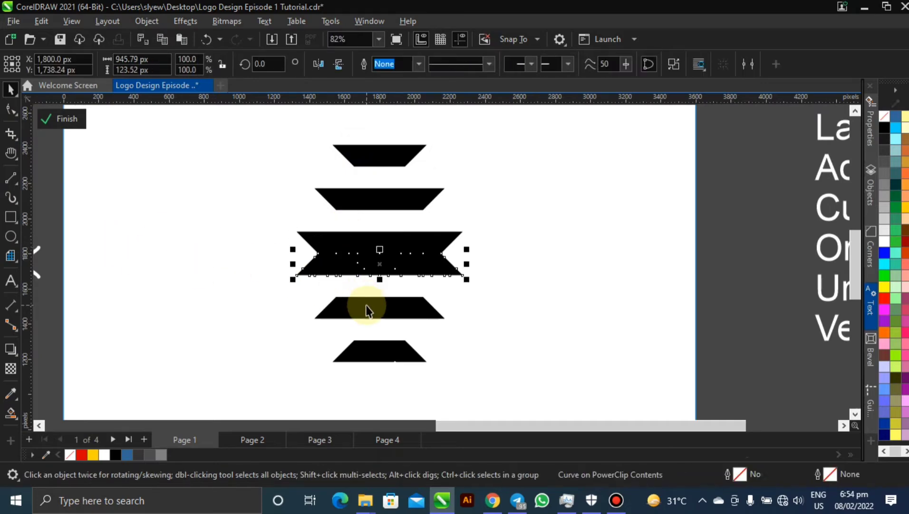
- Move the three lower trapezoids down together by about 105 px to separate the two halves of the middle band
{"action": "left_click_drag", "start_coordinate": [252, 133], "coordinate": [514, 252]}
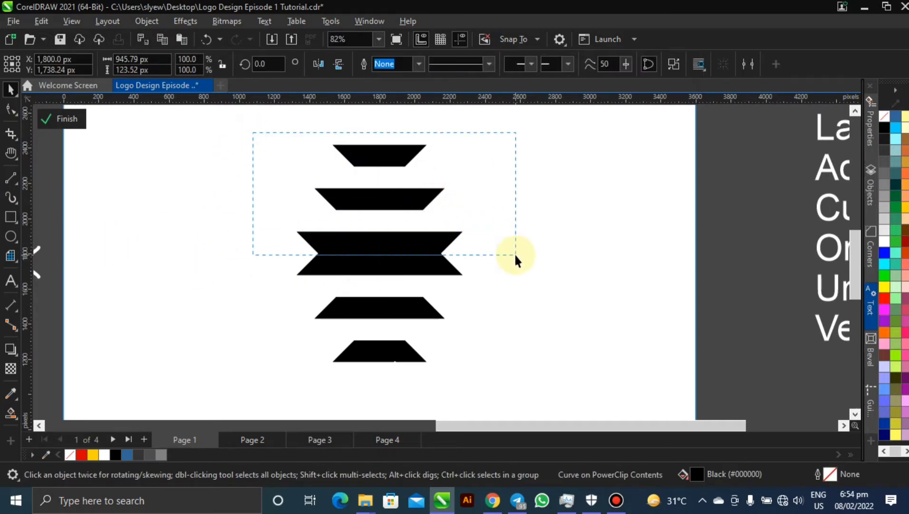
{"action": "left_click_drag", "start_coordinate": [249, 241], "coordinate": [543, 399]}
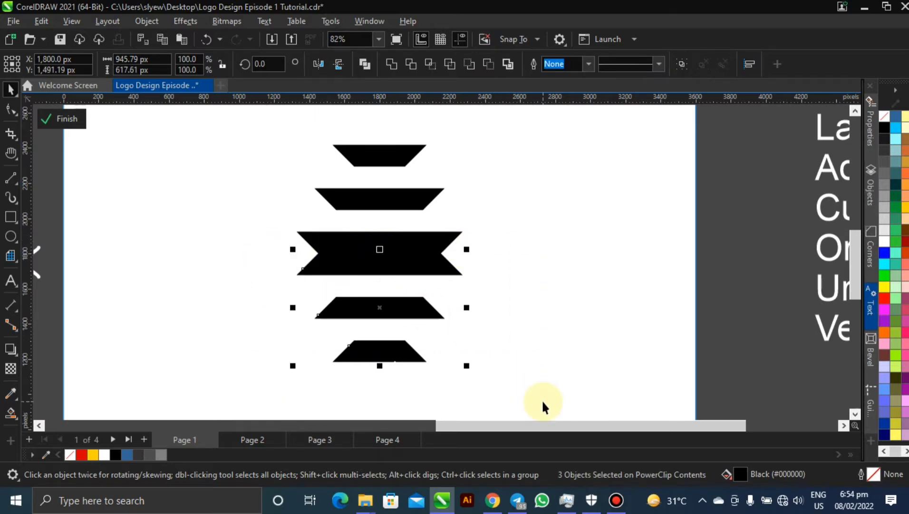
{"action": "left_click", "coordinate": [554, 297]}
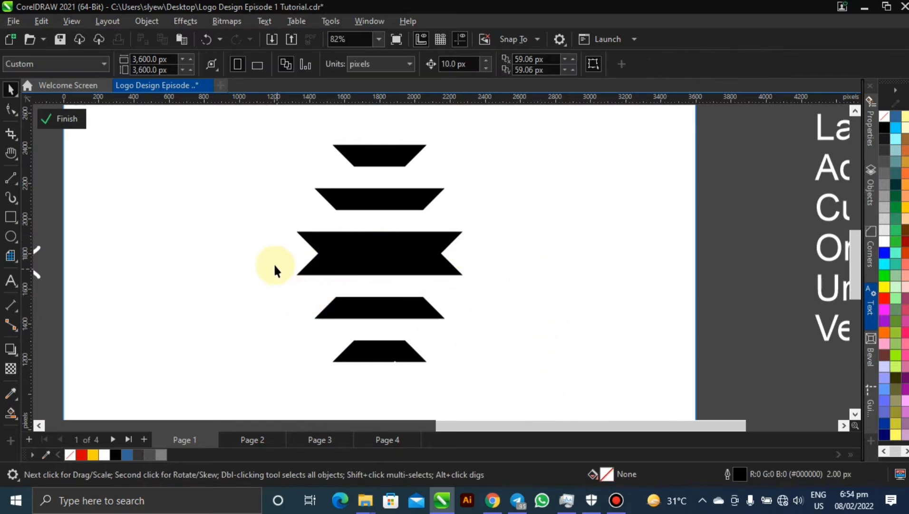
{"action": "left_click_drag", "start_coordinate": [264, 248], "coordinate": [452, 355]}
{"action": "mouse_move", "coordinate": [379, 266]}
{"action": "left_mouse_down"}
{"action": "mouse_move", "coordinate": [383, 276]}
{"action": "mouse_move", "coordinate": [374, 283]}
{"action": "left_mouse_up"}
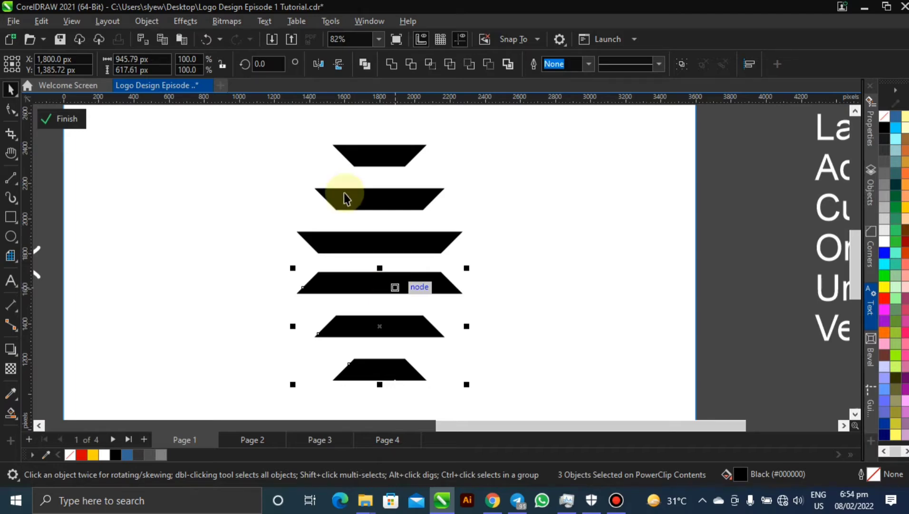
- Compare the gaps between neighbouring trapezoids and the spacing between the upper three and lower three shapes
{"action": "left_click", "coordinate": [227, 182]}
{"action": "left_click", "coordinate": [360, 197]}
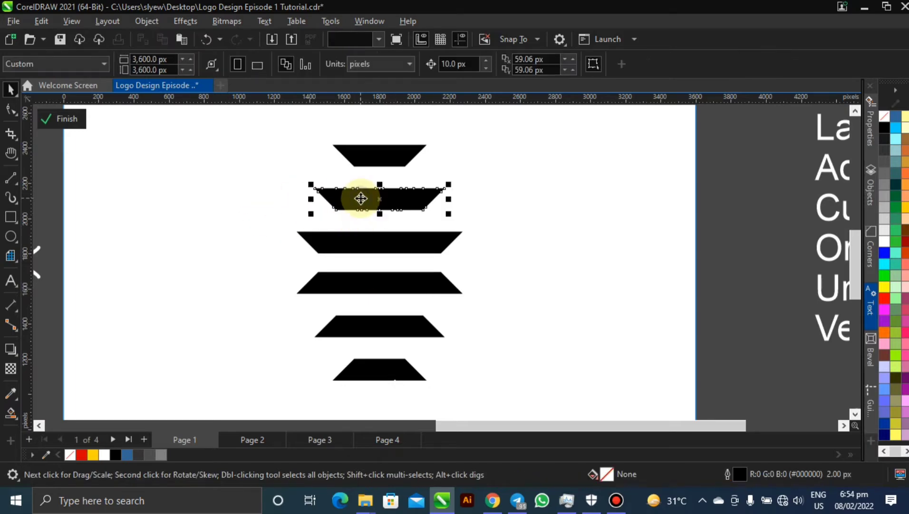
{"action": "left_click", "coordinate": [372, 242], "text": "shift"}
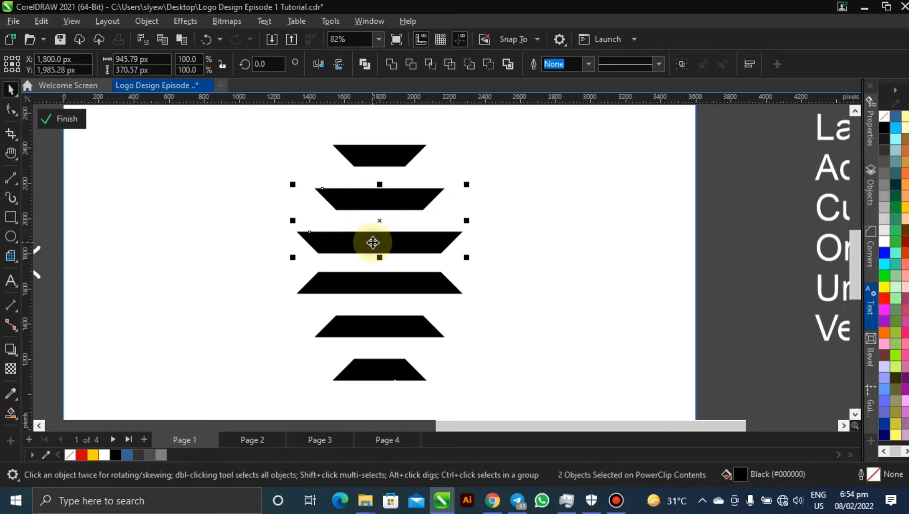
{"action": "left_click", "coordinate": [405, 168]}
{"action": "left_click", "coordinate": [400, 156]}
{"action": "left_click", "coordinate": [399, 193], "text": "shift"}
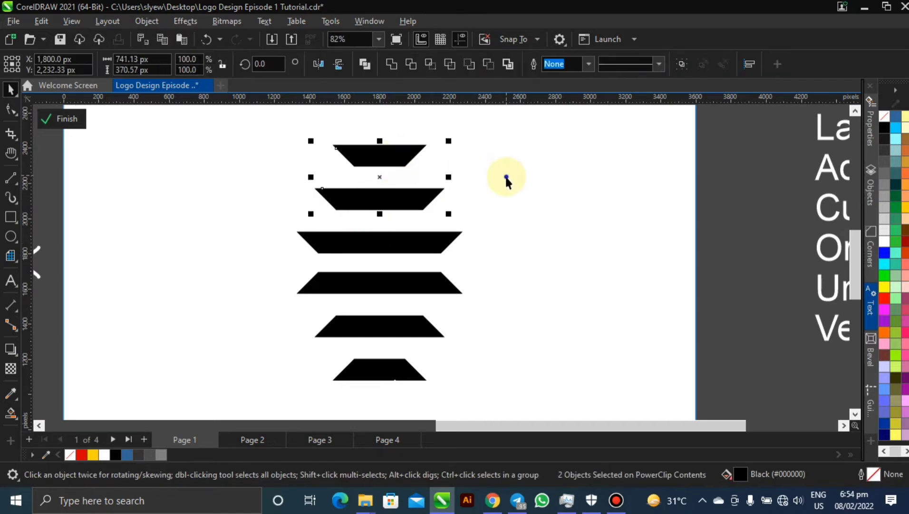
{"action": "left_click", "coordinate": [507, 177]}
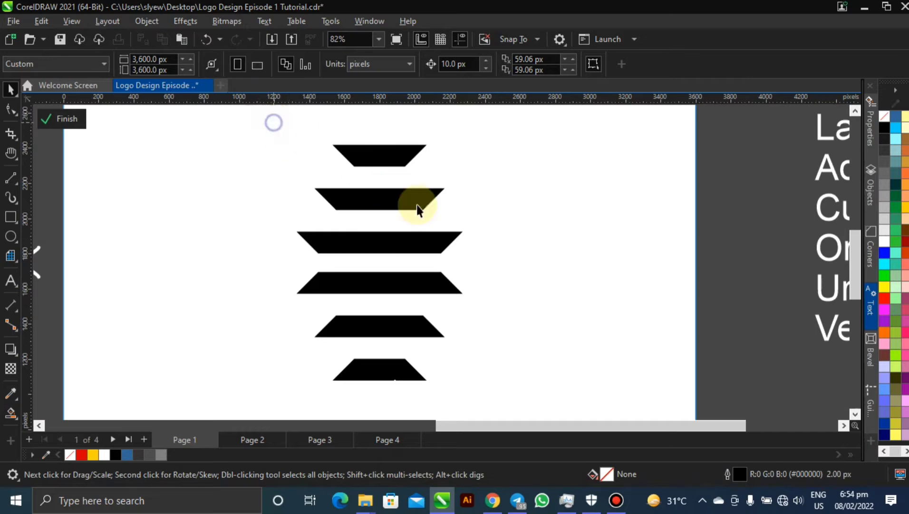
{"action": "left_click_drag", "start_coordinate": [274, 121], "coordinate": [496, 257]}
{"action": "left_click_drag", "start_coordinate": [241, 263], "coordinate": [504, 397]}
{"action": "left_click", "coordinate": [514, 252]}
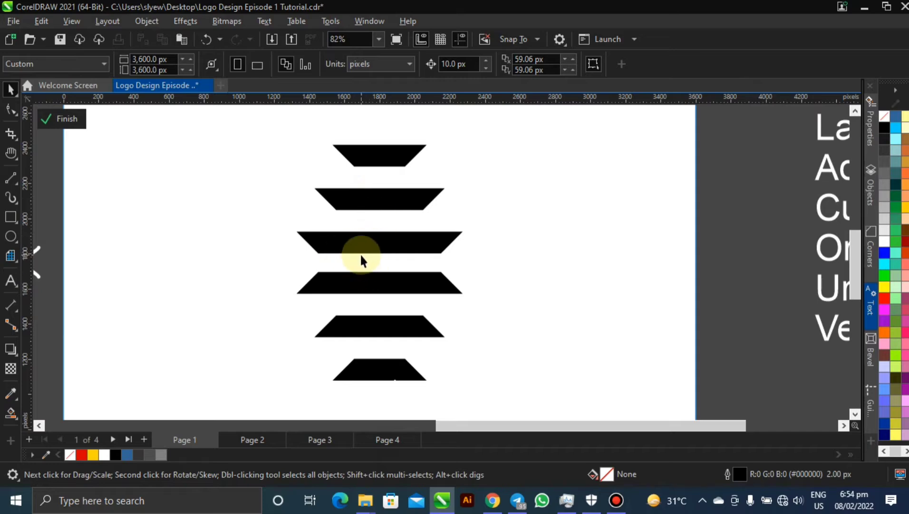
{"action": "left_click", "coordinate": [382, 196]}
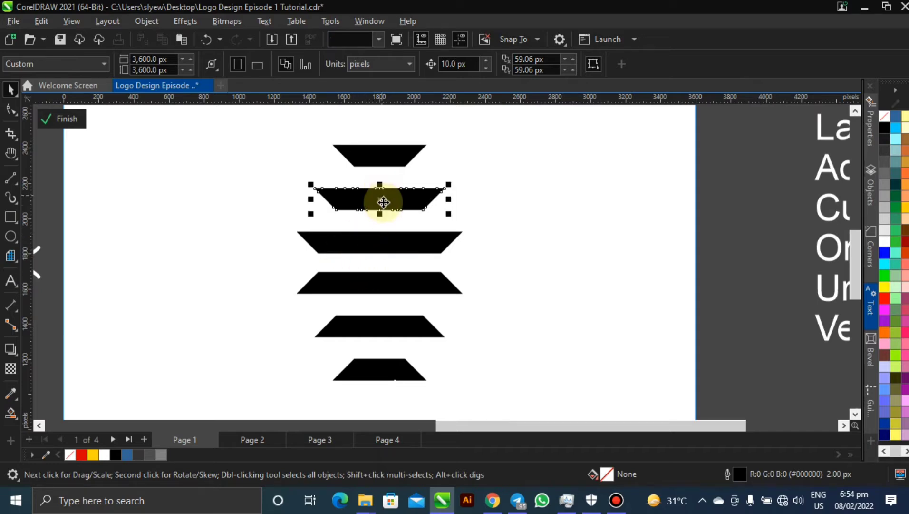
{"action": "left_click", "coordinate": [387, 234], "text": "shift"}
{"action": "left_click", "coordinate": [496, 260]}
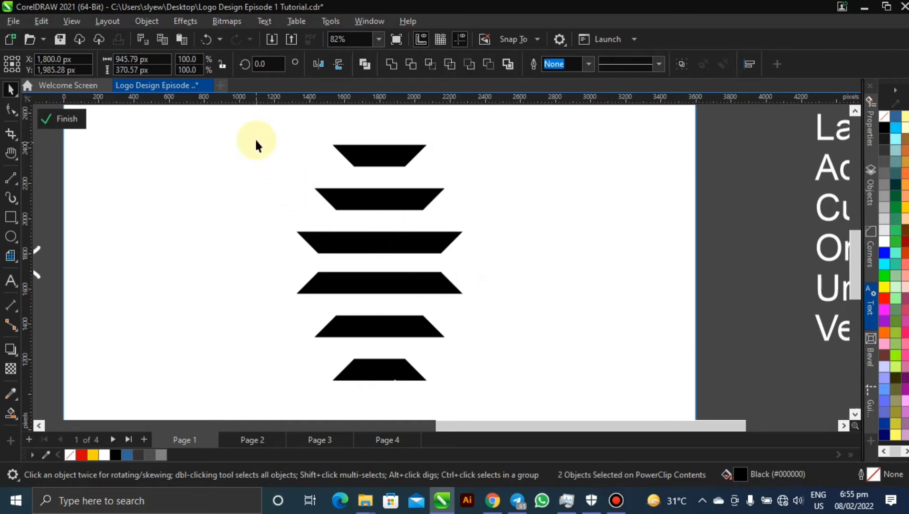
{"action": "left_click_drag", "start_coordinate": [255, 138], "coordinate": [503, 275]}
{"action": "left_click_drag", "start_coordinate": [238, 263], "coordinate": [499, 391]}
- Place a copy of the middle band's upper half about 1,200 px to the right of the stack
{"action": "scroll", "coordinate": [397, 186], "scroll_direction": "up", "scroll_amount": 4}
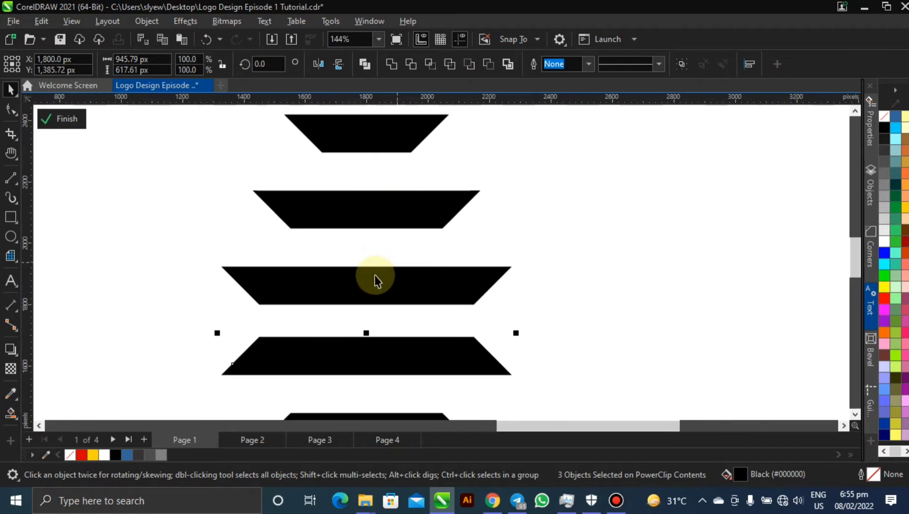
{"action": "left_click", "coordinate": [376, 277]}
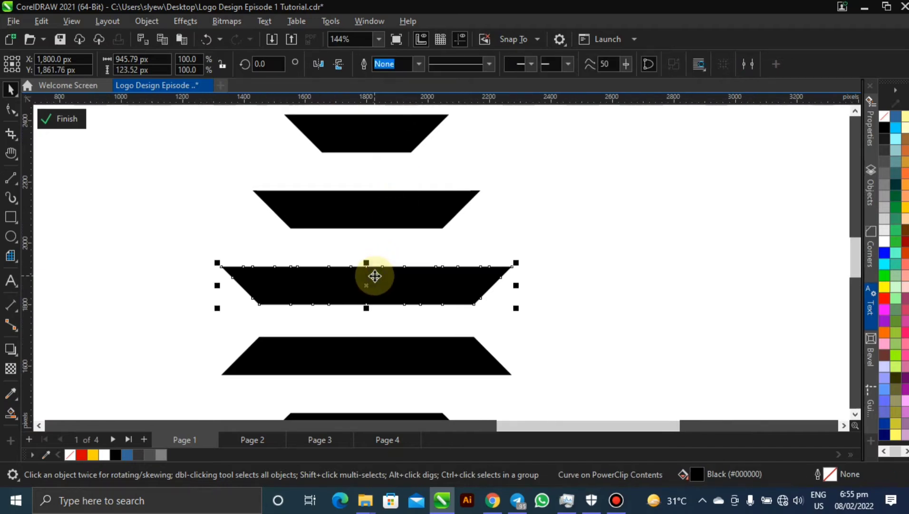
{"action": "left_click_drag", "start_coordinate": [375, 276], "coordinate": [726, 301]}
{"action": "scroll", "coordinate": [599, 378], "scroll_direction": "down", "scroll_amount": 3}
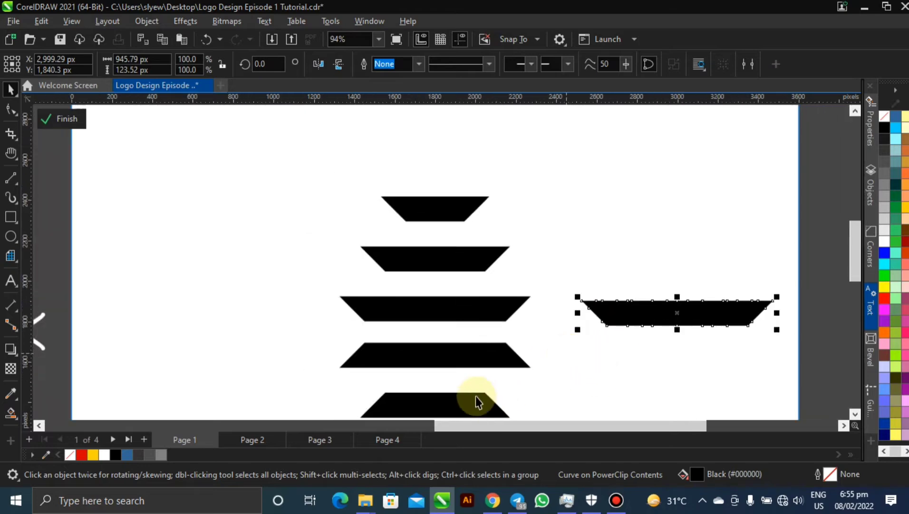
- Move the copied trapezoid lower and closer to the stack and fill it with green (#00FF00)
{"action": "left_click", "coordinate": [435, 382]}
{"action": "key", "text": "h"}
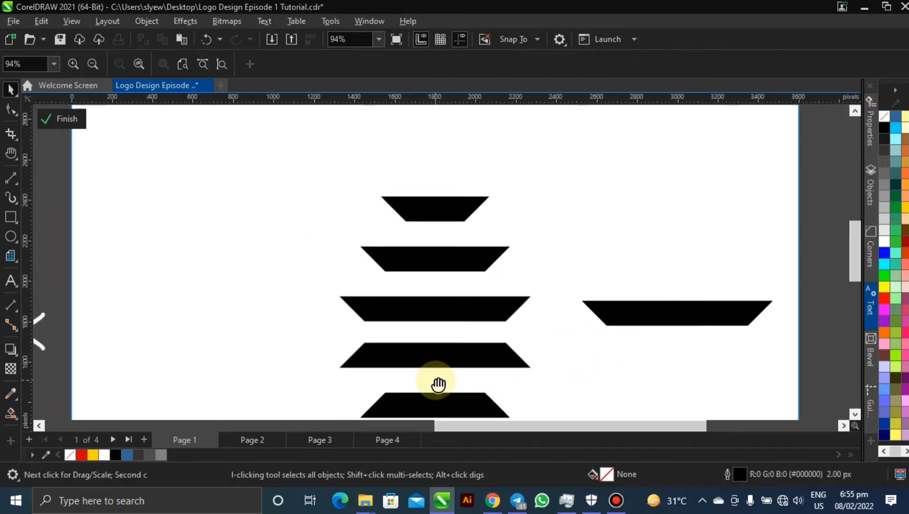
{"action": "left_click_drag", "start_coordinate": [438, 381], "coordinate": [440, 307]}
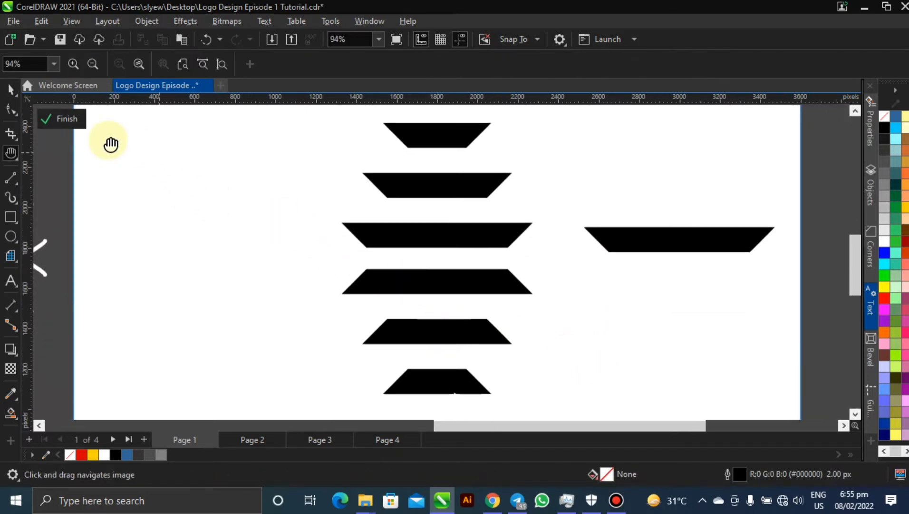
{"action": "left_click", "coordinate": [11, 89]}
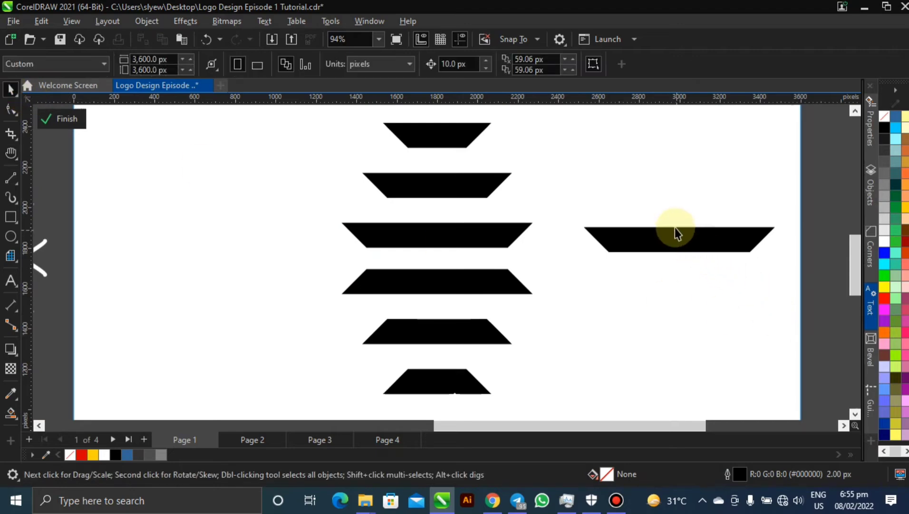
{"action": "left_click_drag", "start_coordinate": [646, 244], "coordinate": [632, 285]}
{"action": "left_click", "coordinate": [884, 275]}
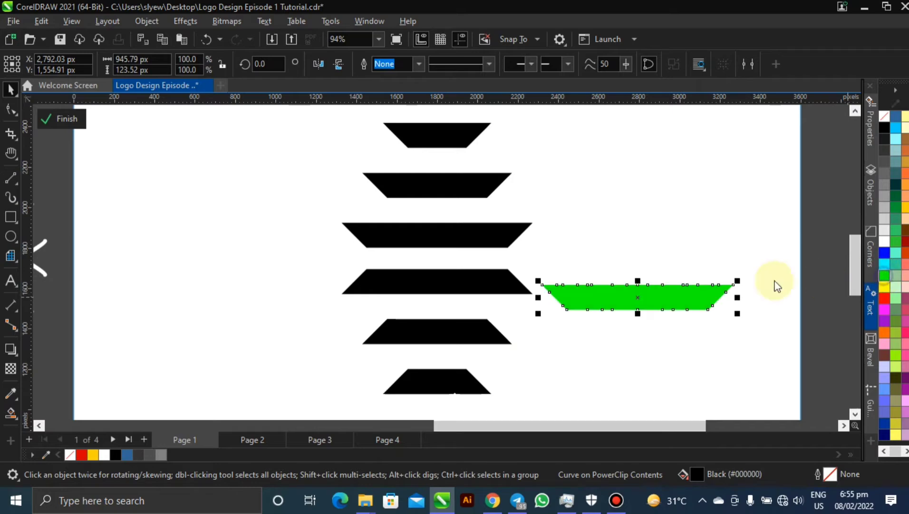
- Move the green trapezoid between the middle band's halves, snapping its top edge to the upper half's bottom edge
{"action": "left_click", "coordinate": [679, 240]}
{"action": "left_click_drag", "start_coordinate": [606, 310], "coordinate": [429, 310]}
{"action": "scroll", "coordinate": [429, 309], "scroll_direction": "up", "scroll_amount": 5}
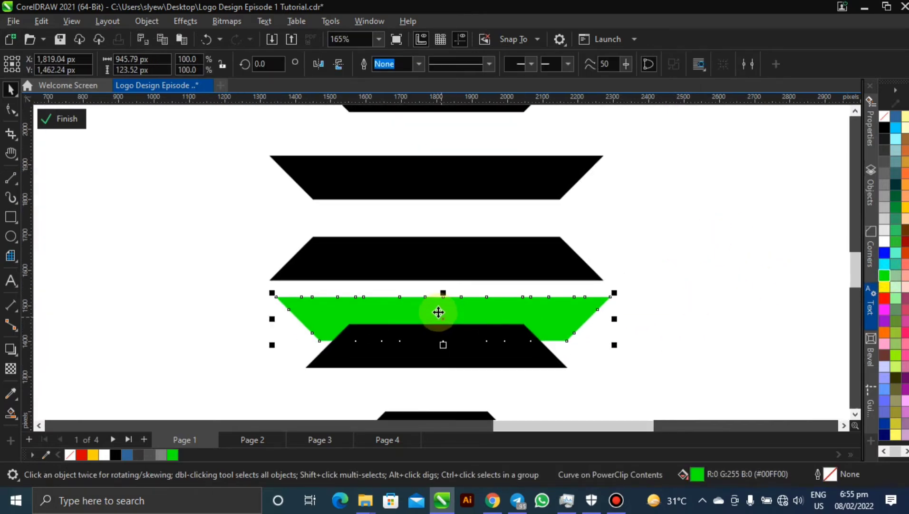
{"action": "scroll", "coordinate": [440, 302], "scroll_direction": "up", "scroll_amount": 1}
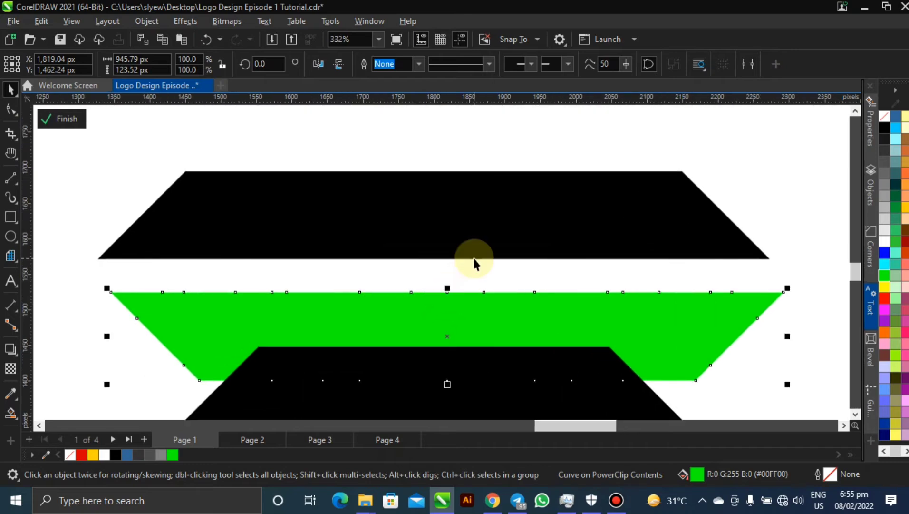
{"action": "key", "text": "h"}
{"action": "left_click_drag", "start_coordinate": [506, 238], "coordinate": [493, 300]}
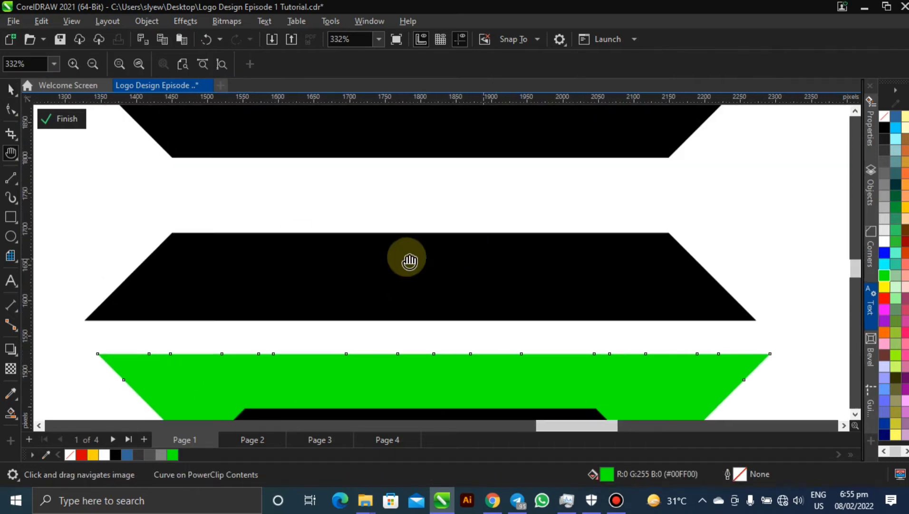
{"action": "left_click", "coordinate": [8, 90]}
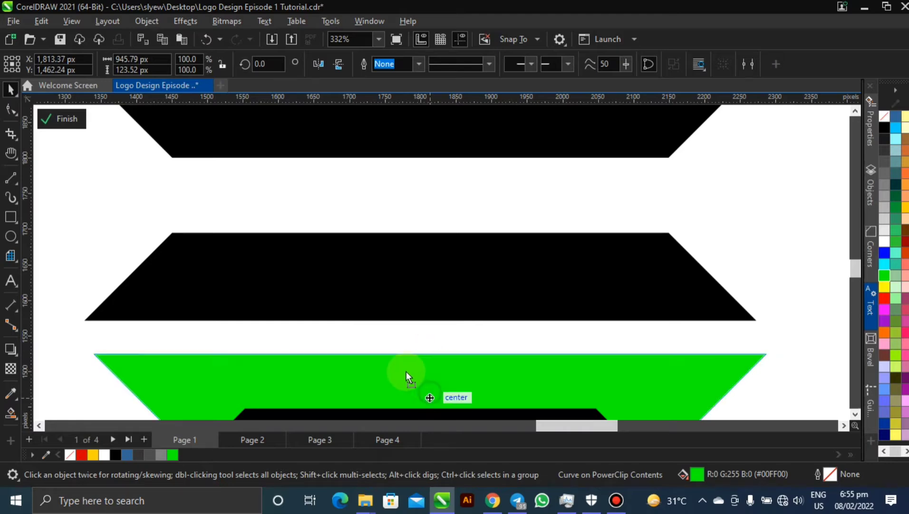
{"action": "left_click_drag", "start_coordinate": [406, 370], "coordinate": [406, 157]}
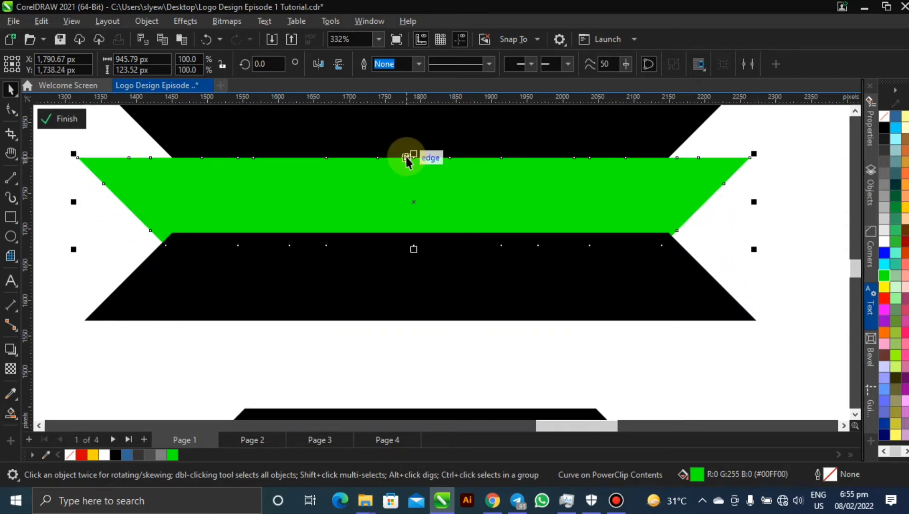
- Group the three lower black trapezoids
{"action": "scroll", "coordinate": [458, 249], "scroll_direction": "down", "scroll_amount": 5}
{"action": "scroll", "coordinate": [458, 249], "scroll_direction": "down", "scroll_amount": 1}
{"action": "left_click_drag", "start_coordinate": [314, 238], "coordinate": [577, 393]}
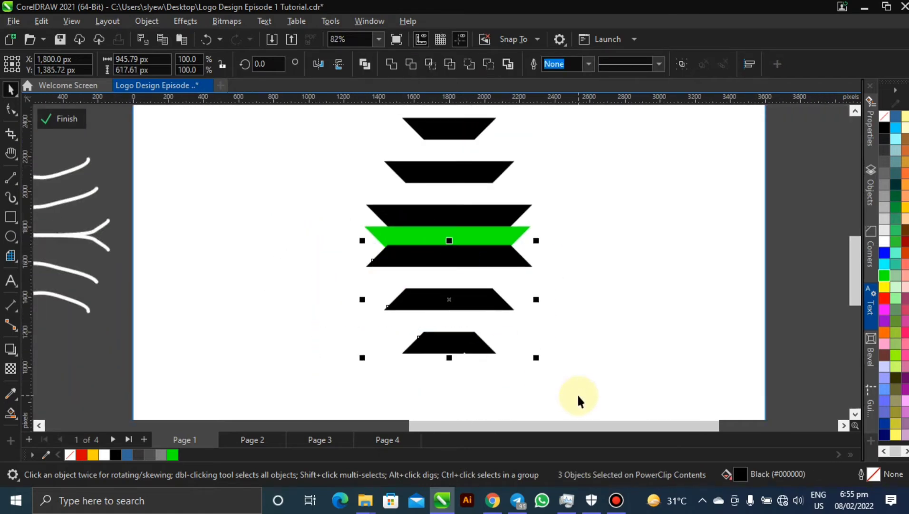
{"action": "key", "text": "ctrl+g"}
- Move the lower group so that its top edge snaps to the bottom edge of the green trapezoid
{"action": "scroll", "coordinate": [462, 288], "scroll_direction": "up", "scroll_amount": 3}
{"action": "scroll", "coordinate": [463, 289], "scroll_direction": "up", "scroll_amount": 2}
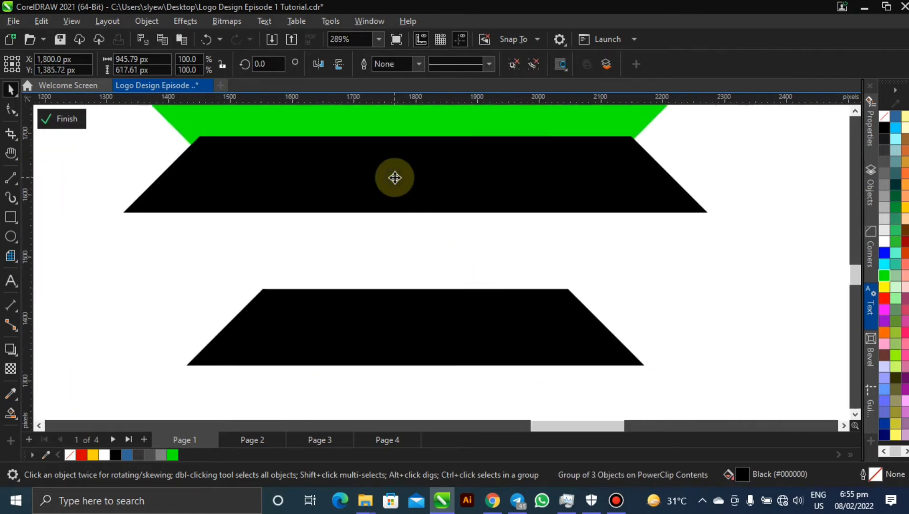
{"action": "left_click_drag", "start_coordinate": [395, 183], "coordinate": [378, 212]}
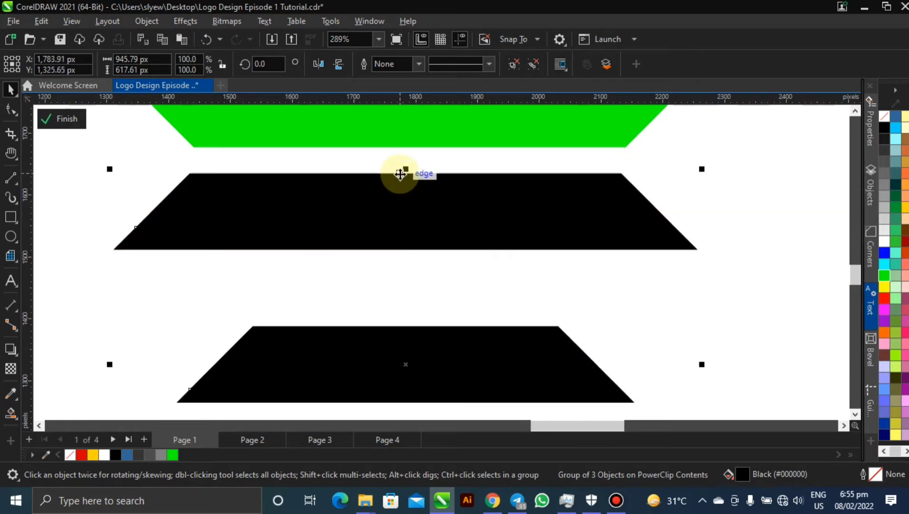
{"action": "left_click_drag", "start_coordinate": [402, 174], "coordinate": [406, 147]}
{"action": "scroll", "coordinate": [447, 182], "scroll_direction": "down", "scroll_amount": 4}
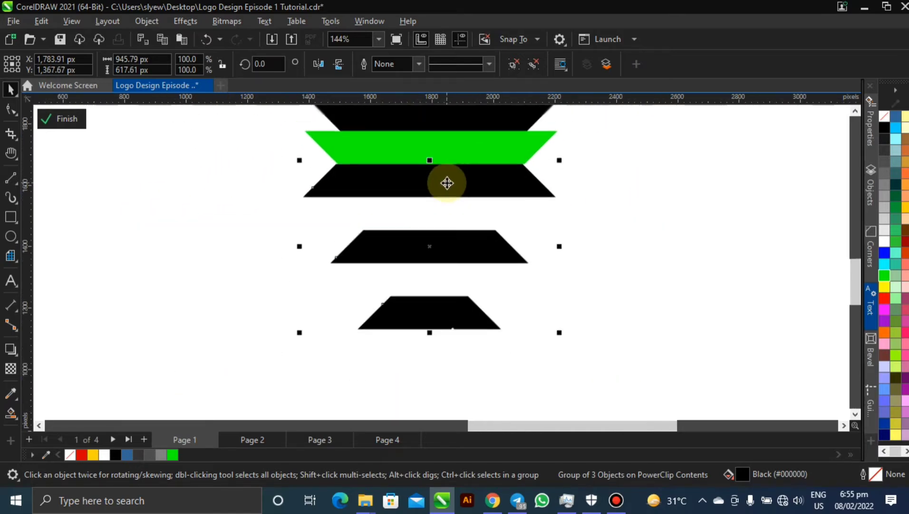
{"action": "left_click_drag", "start_coordinate": [856, 279], "coordinate": [795, 252]}
{"action": "scroll", "coordinate": [445, 225], "scroll_direction": "up", "scroll_amount": 3}
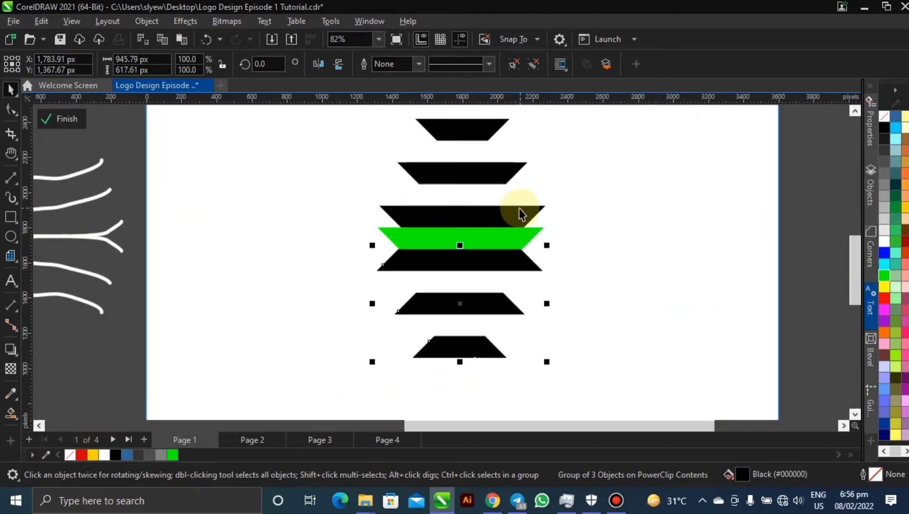
{"action": "left_click", "coordinate": [309, 210]}
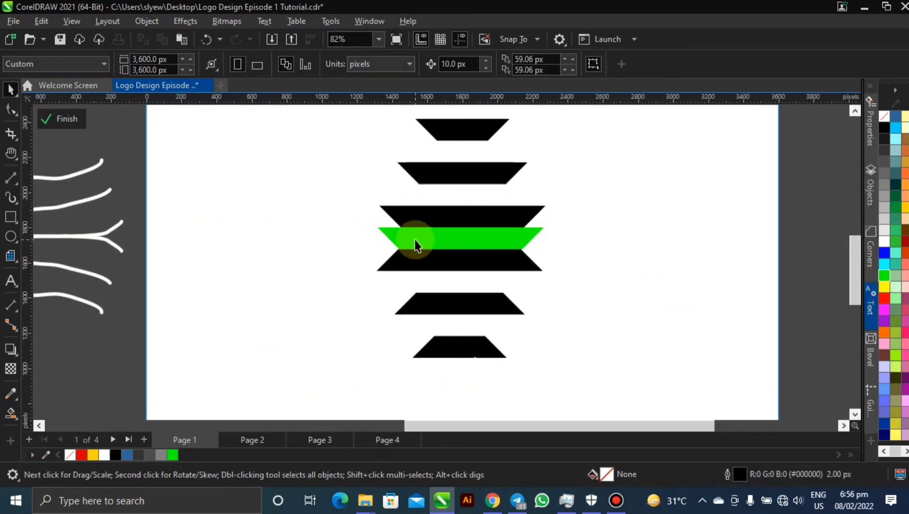
- Group the three upper black trapezoids into one set
{"action": "left_click", "coordinate": [449, 172]}
{"action": "left_click", "coordinate": [600, 207]}
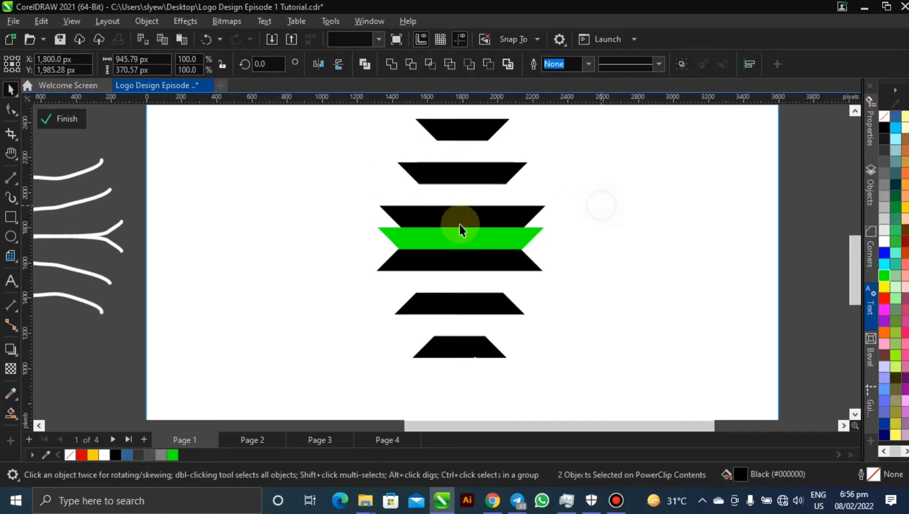
{"action": "left_click", "coordinate": [454, 217]}
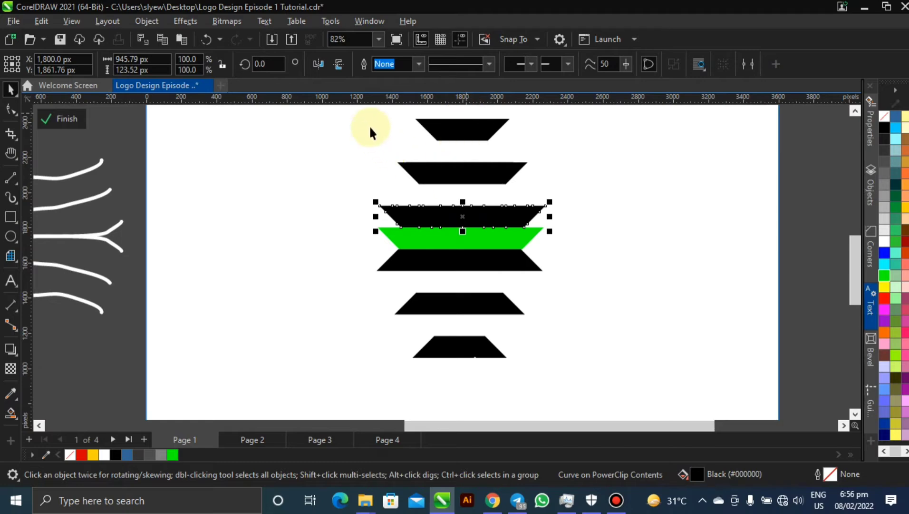
{"action": "left_click_drag", "start_coordinate": [363, 110], "coordinate": [551, 235]}
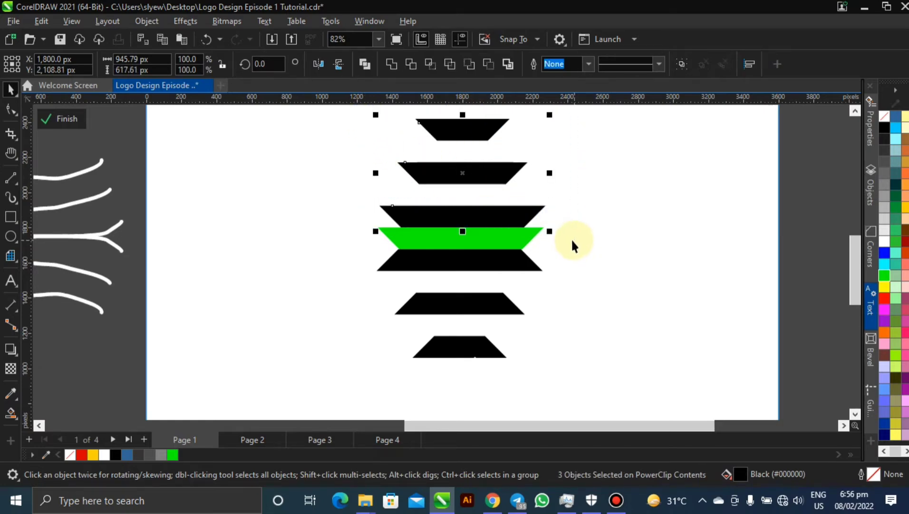
{"action": "left_click", "coordinate": [480, 258]}
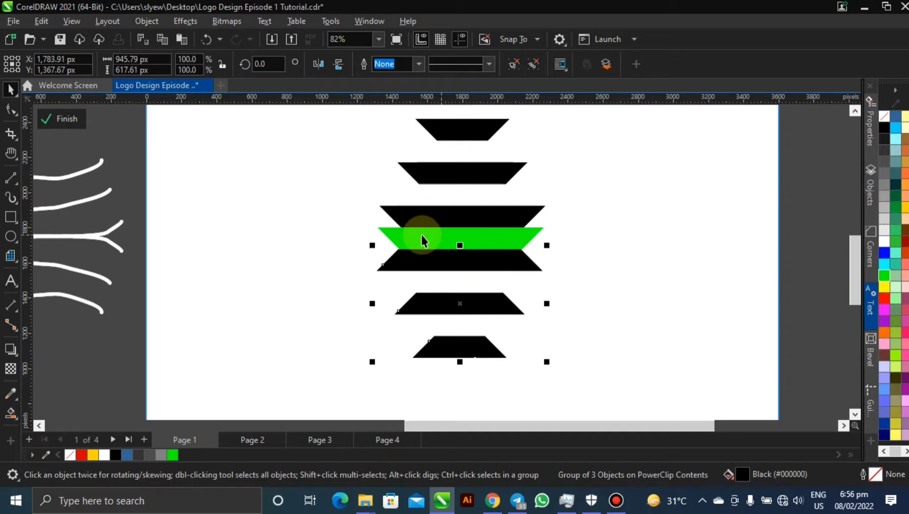
- Delete the green spacer trapezoid and group the upper and lower sets of black bands together
{"action": "left_click_drag", "start_coordinate": [422, 235], "coordinate": [628, 220]}
{"action": "left_click", "coordinate": [621, 222]}
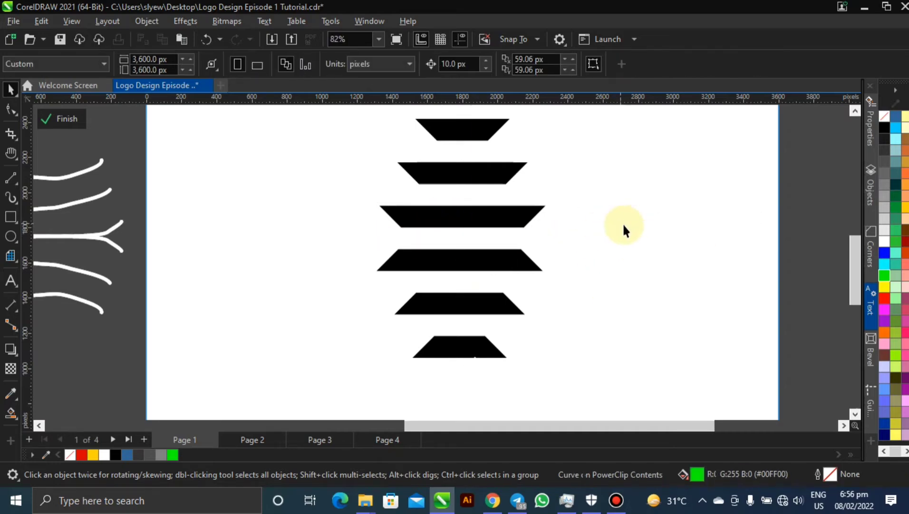
{"action": "scroll", "coordinate": [619, 221], "scroll_direction": "down", "scroll_amount": 3}
{"action": "left_click_drag", "start_coordinate": [426, 157], "coordinate": [601, 346]}
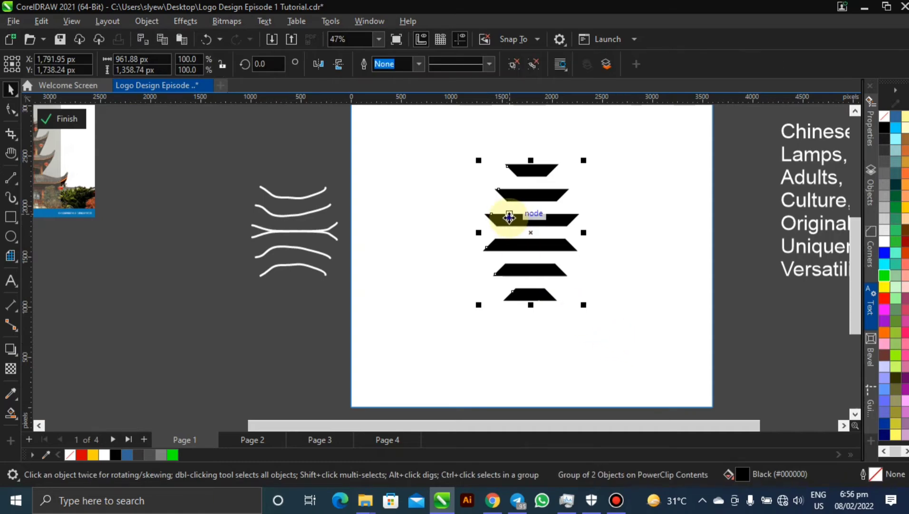
- Move the band group toward the page's left edge and bring the two overlapping pagoda photos near the white line sketch
{"action": "left_click_drag", "start_coordinate": [508, 215], "coordinate": [469, 209]}
{"action": "left_click_drag", "start_coordinate": [44, 162], "coordinate": [86, 210]}
{"action": "key", "text": "ctrl+z"}
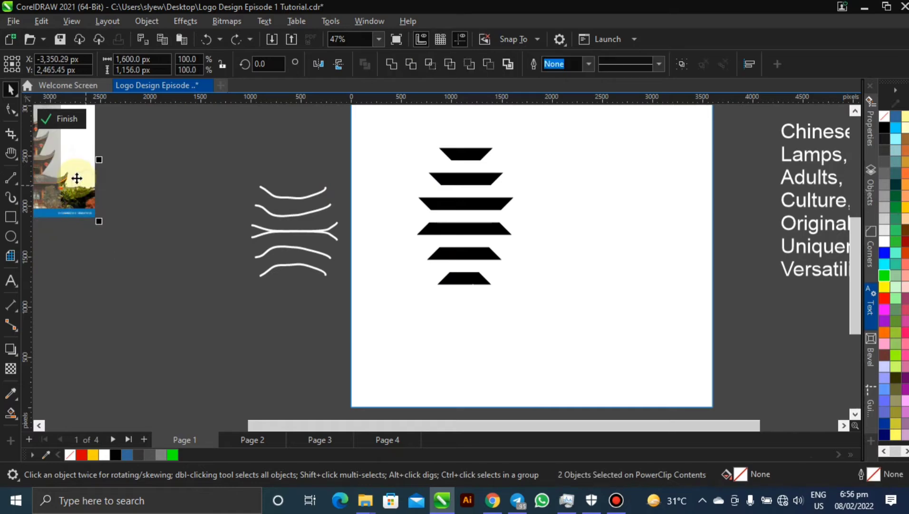
{"action": "left_click_drag", "start_coordinate": [75, 176], "coordinate": [257, 329]}
- Centre the band group on the page and scale it proportionally about its centre to about 692 × 978 px
{"action": "left_click", "coordinate": [466, 204]}
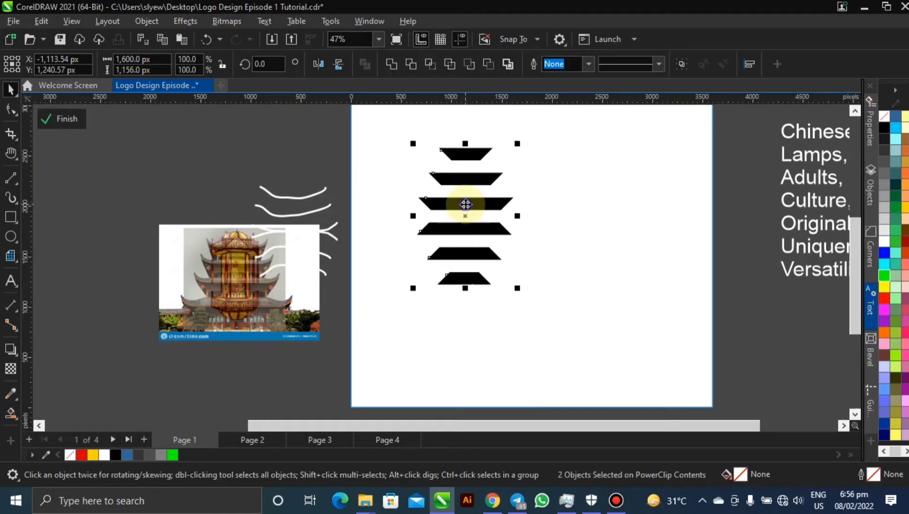
{"action": "key", "text": "p"}
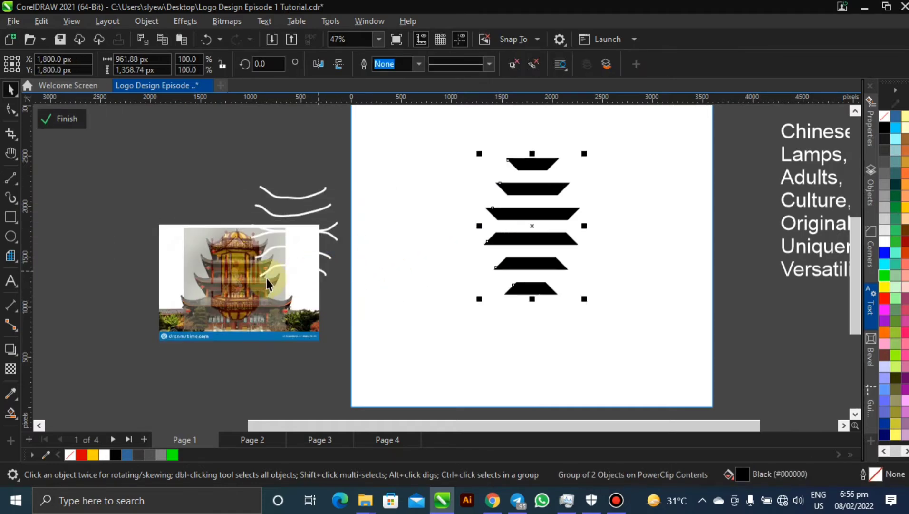
{"action": "left_click_drag", "start_coordinate": [584, 154], "coordinate": [599, 169]}
- Centre both pagoda photos on the page behind the bands and fill the band group with white for comparison
{"action": "left_click", "coordinate": [284, 277]}
{"action": "left_click", "coordinate": [299, 295], "text": "shift"}
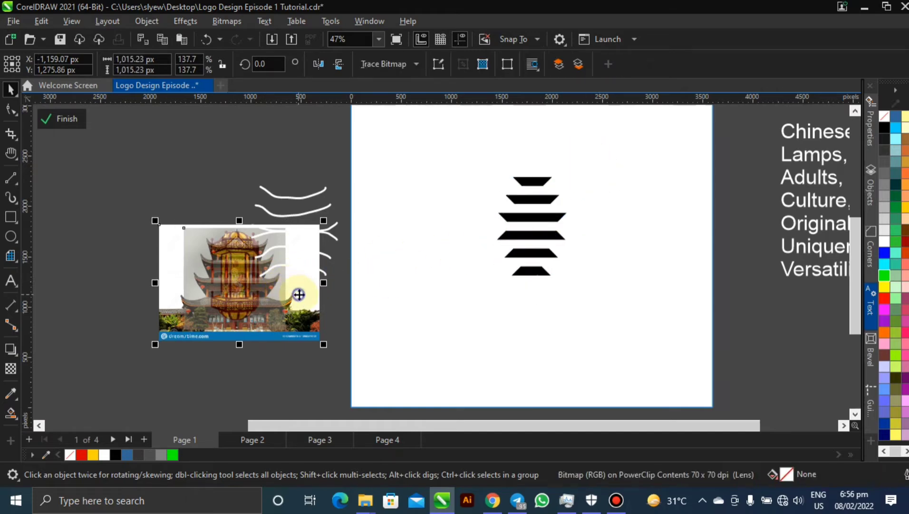
{"action": "key", "text": "p"}
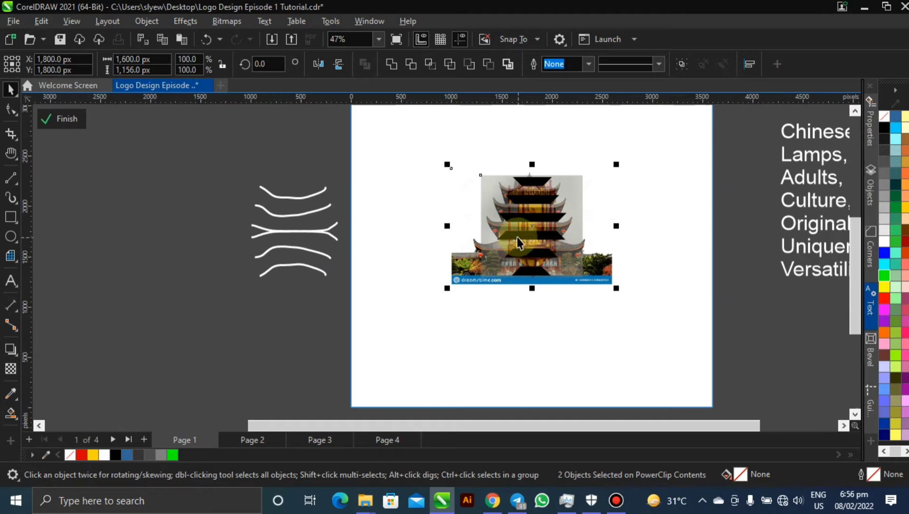
{"action": "scroll", "coordinate": [507, 261], "scroll_direction": "up", "scroll_amount": 3}
{"action": "left_click", "coordinate": [506, 215]}
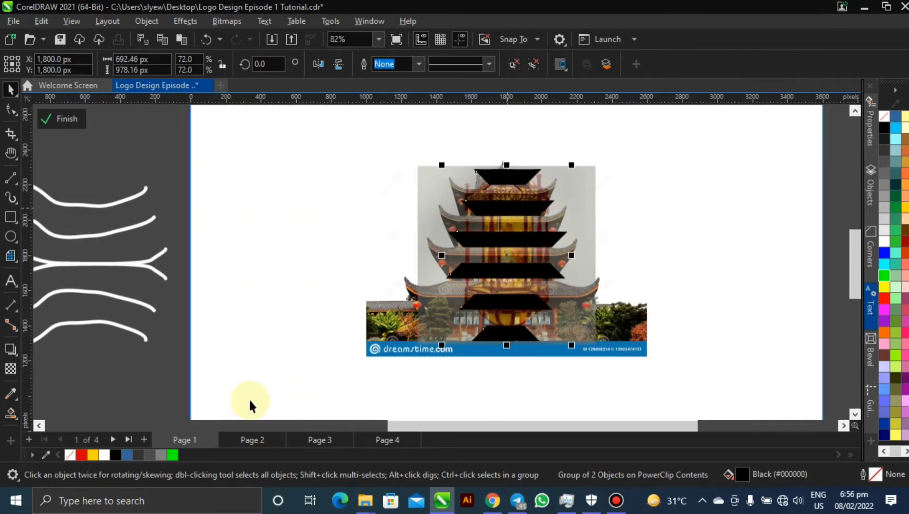
{"action": "left_click", "coordinate": [101, 455]}
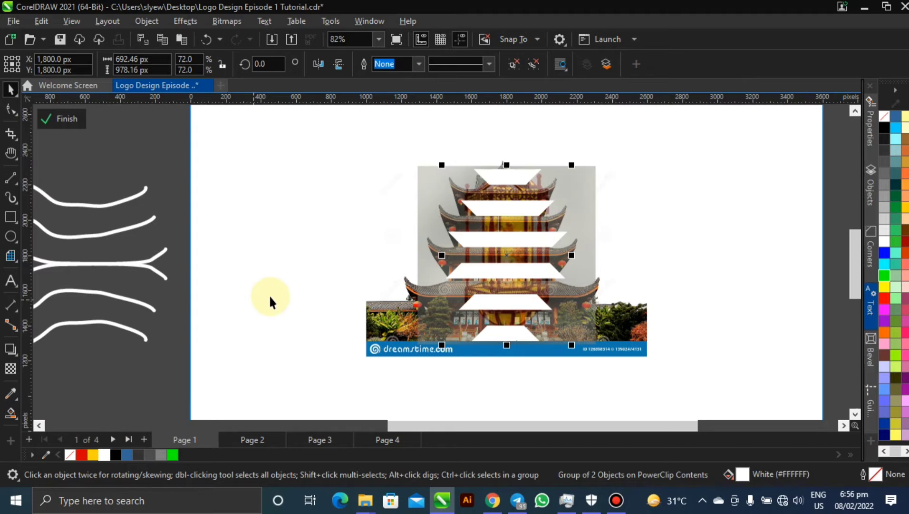
- Move both pagoda photos off the page, left of the white line sketch, and fill the band group with black
{"action": "scroll", "coordinate": [588, 221], "scroll_direction": "down", "scroll_amount": 3}
{"action": "left_click", "coordinate": [603, 274]}
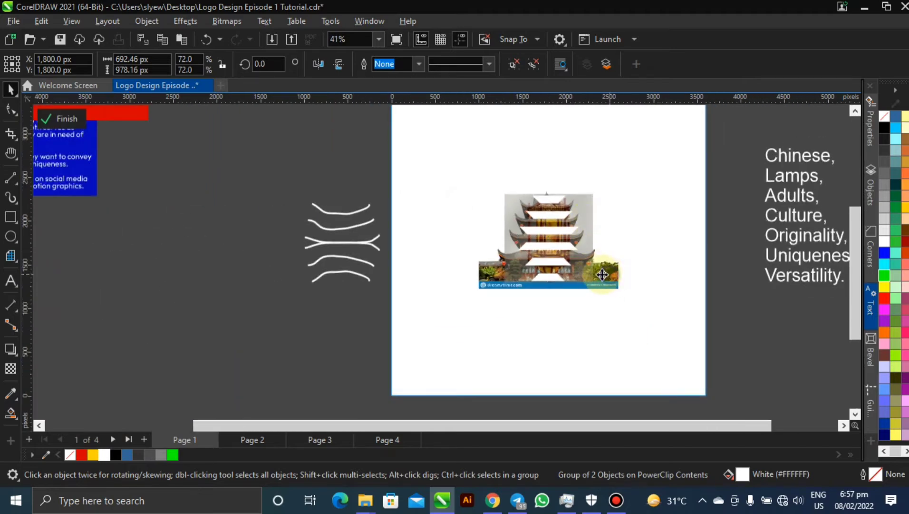
{"action": "left_click", "coordinate": [586, 262], "text": "shift"}
{"action": "left_click_drag", "start_coordinate": [586, 262], "coordinate": [202, 274]}
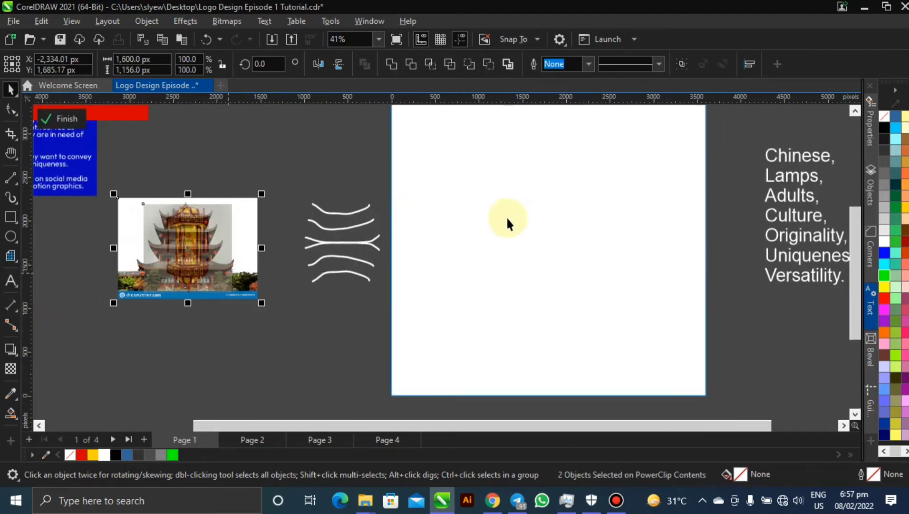
{"action": "left_click", "coordinate": [536, 220]}
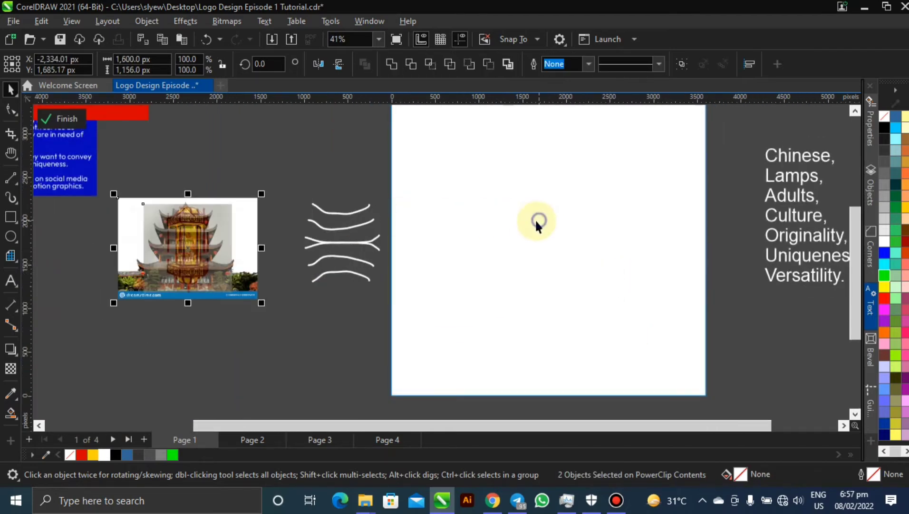
{"action": "left_click", "coordinate": [114, 458]}
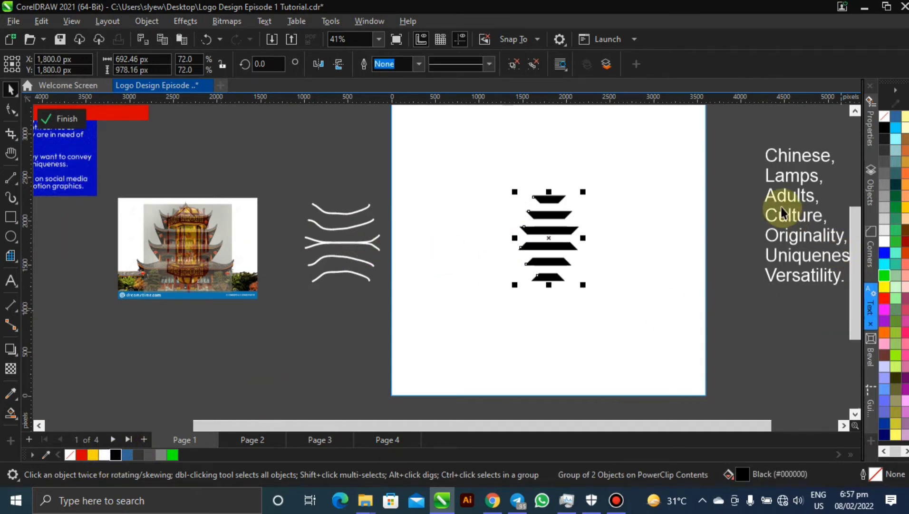
- Move the keyword list closer to the page and delete its "Lamps," line
{"action": "left_click_drag", "start_coordinate": [789, 173], "coordinate": [759, 153]}
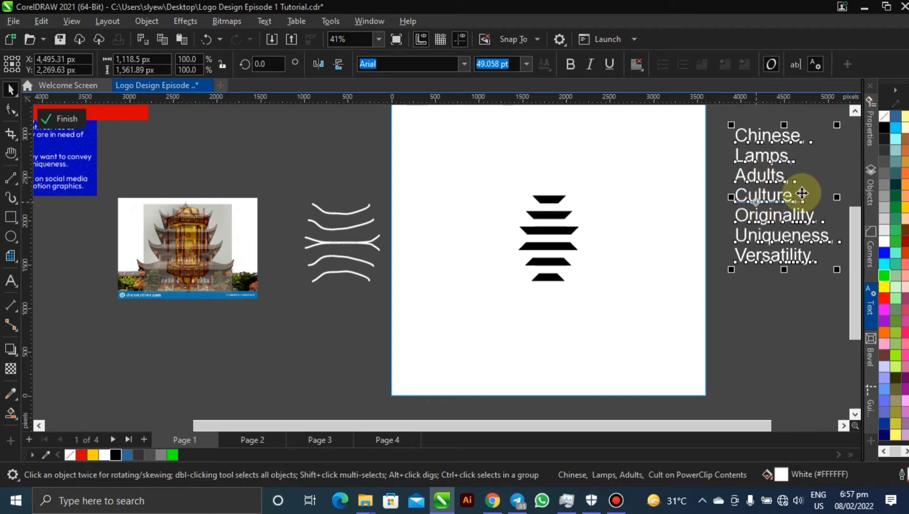
{"action": "double_click", "coordinate": [798, 158]}
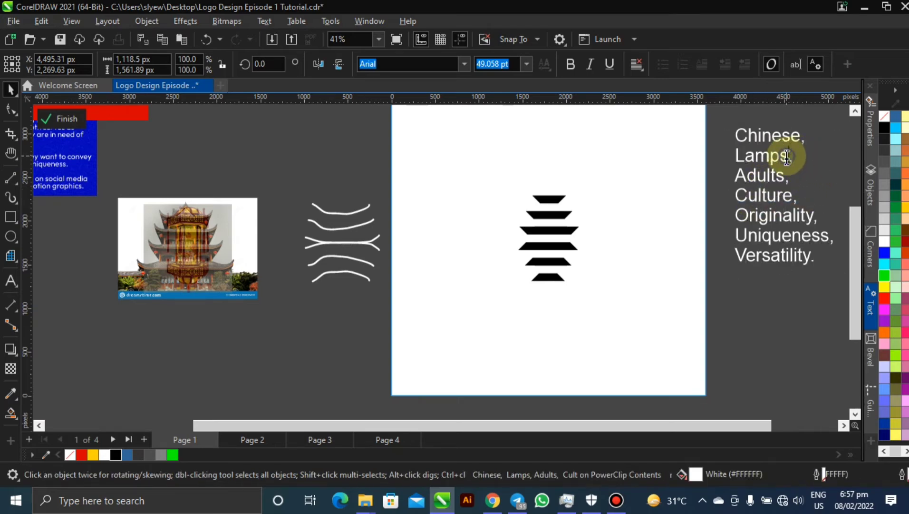
{"action": "left_click_drag", "start_coordinate": [798, 156], "coordinate": [721, 167]}
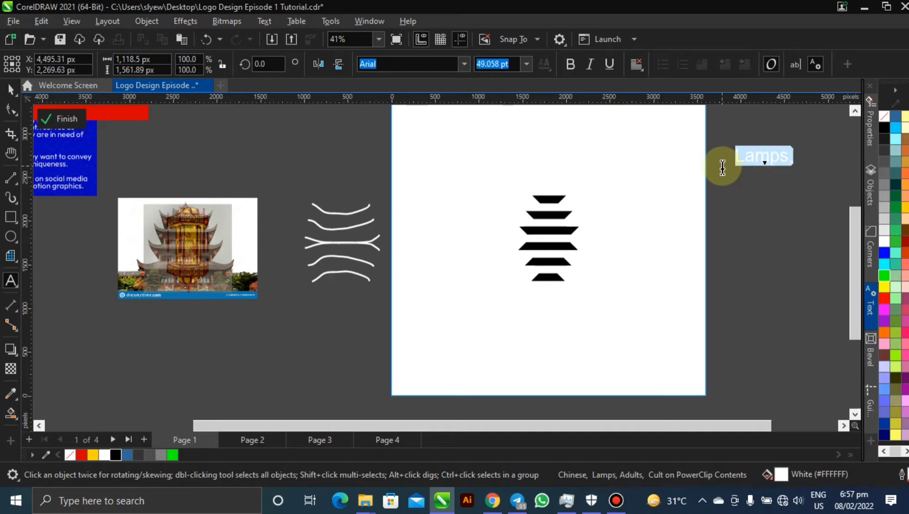
{"action": "key", "text": "BackSpace"}
{"action": "key", "text": "BackSpace"}
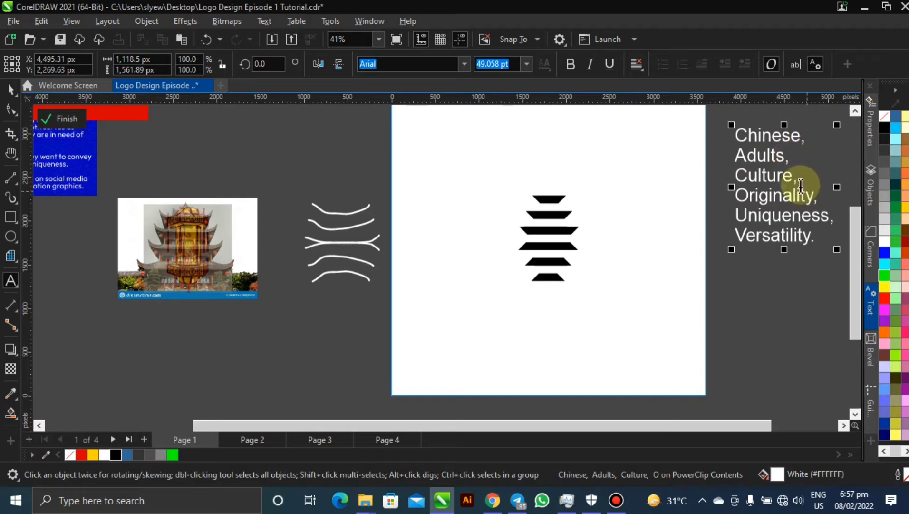
- Delete the "Uniqueness," and "Originality," lines from the keyword list
{"action": "left_click_drag", "start_coordinate": [802, 181], "coordinate": [732, 177]}
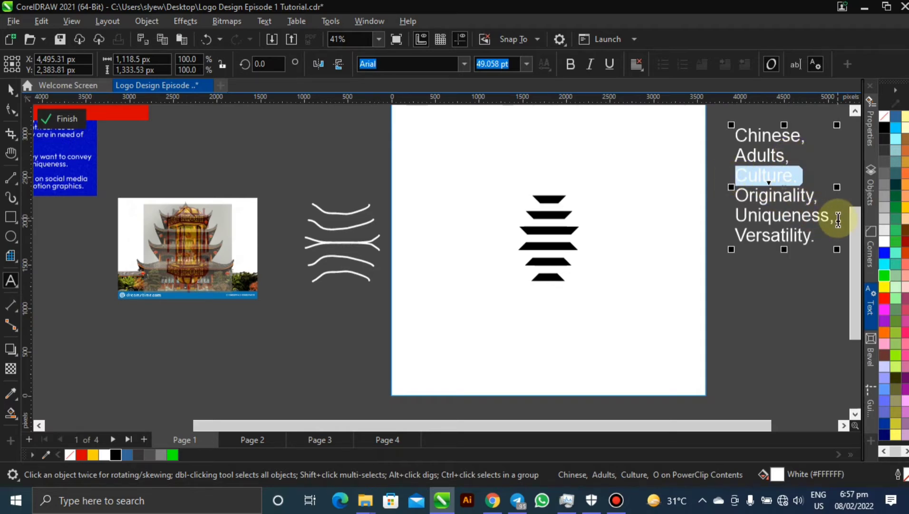
{"action": "left_click_drag", "start_coordinate": [837, 216], "coordinate": [711, 226]}
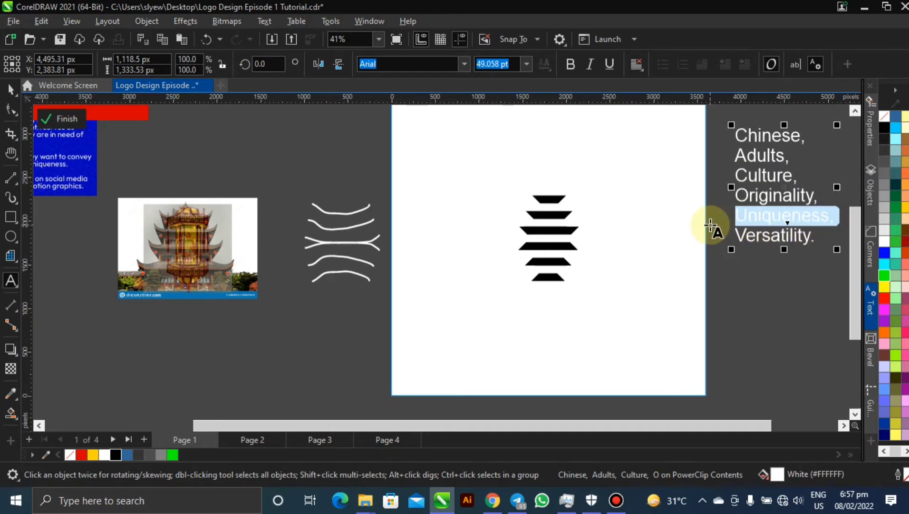
{"action": "key", "text": "Delete"}
{"action": "key", "text": "Delete"}
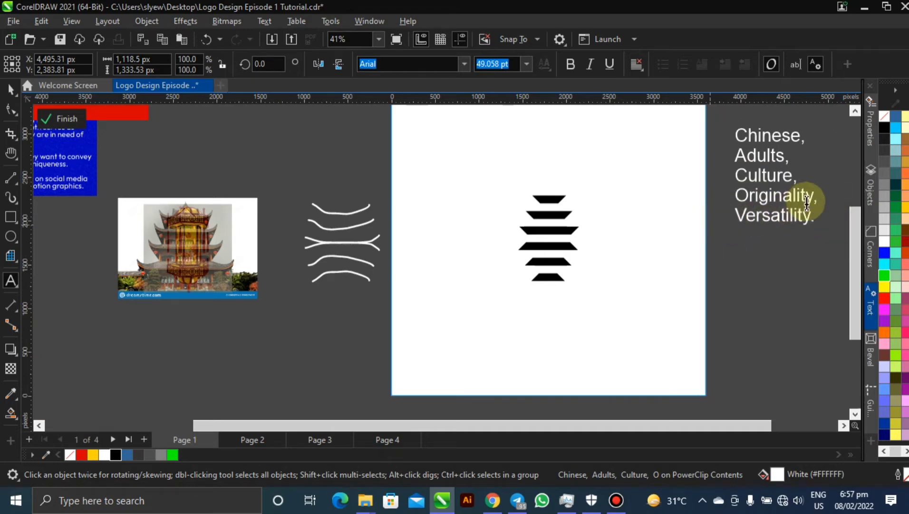
{"action": "left_click", "coordinate": [822, 197]}
{"action": "left_click_drag", "start_coordinate": [822, 197], "coordinate": [725, 202]}
{"action": "key", "text": "Delete"}
{"action": "key", "text": "BackSpace"}
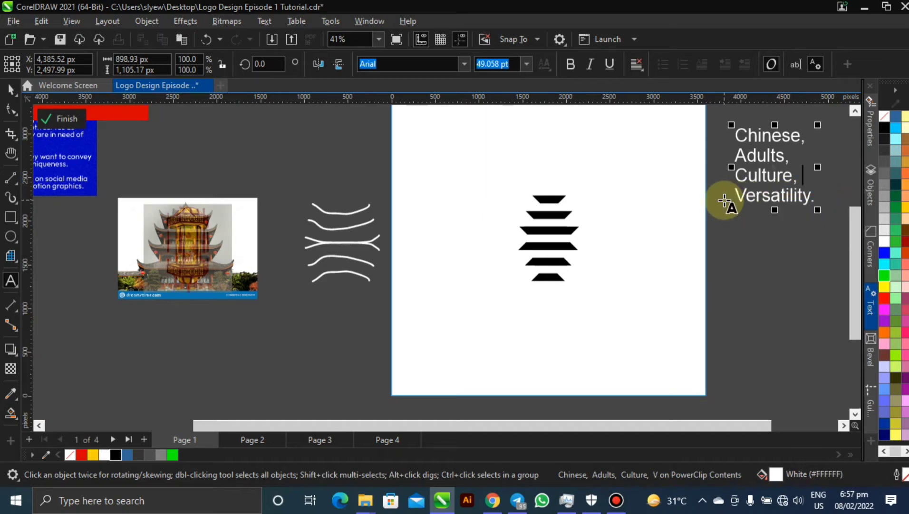
{"action": "left_click", "coordinate": [11, 89]}
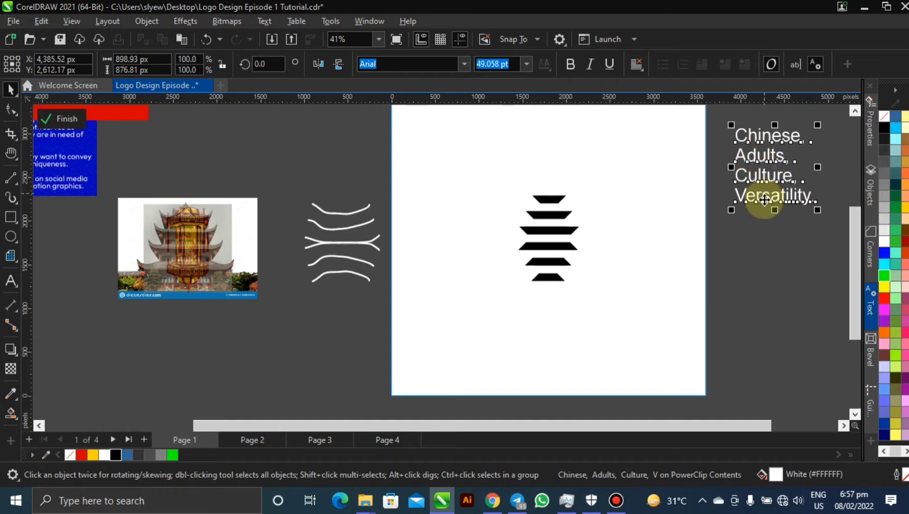
- Remove the stray node that forms the notch in the bottom edge of the lowest black band
{"action": "left_click", "coordinate": [546, 227]}
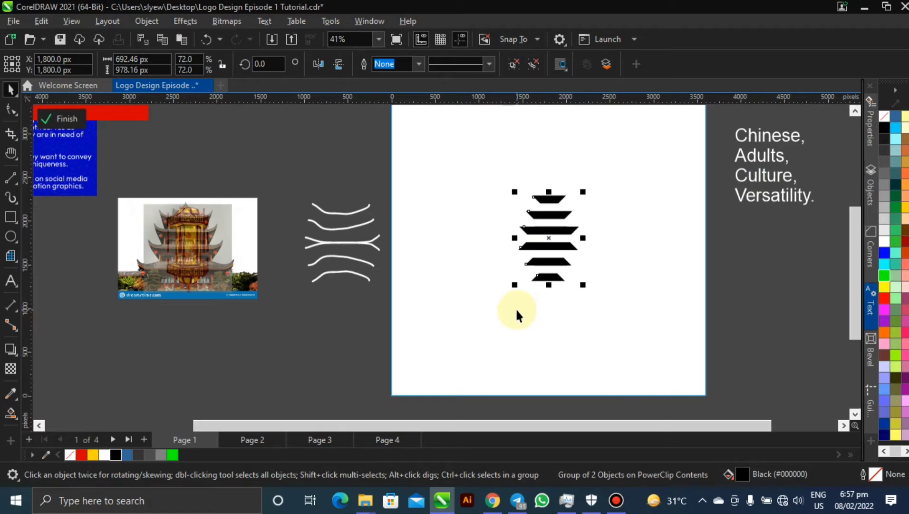
{"action": "scroll", "coordinate": [555, 264], "scroll_direction": "up", "scroll_amount": 3}
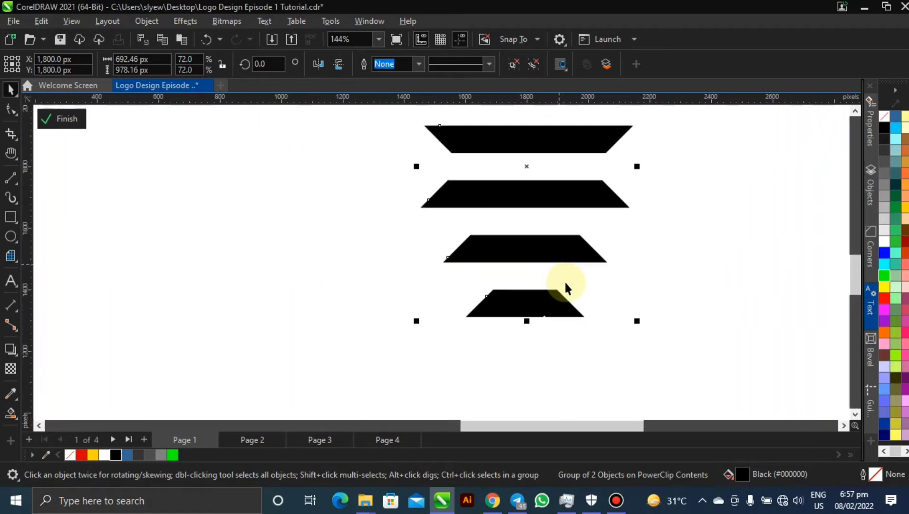
{"action": "scroll", "coordinate": [566, 284], "scroll_direction": "up", "scroll_amount": 5}
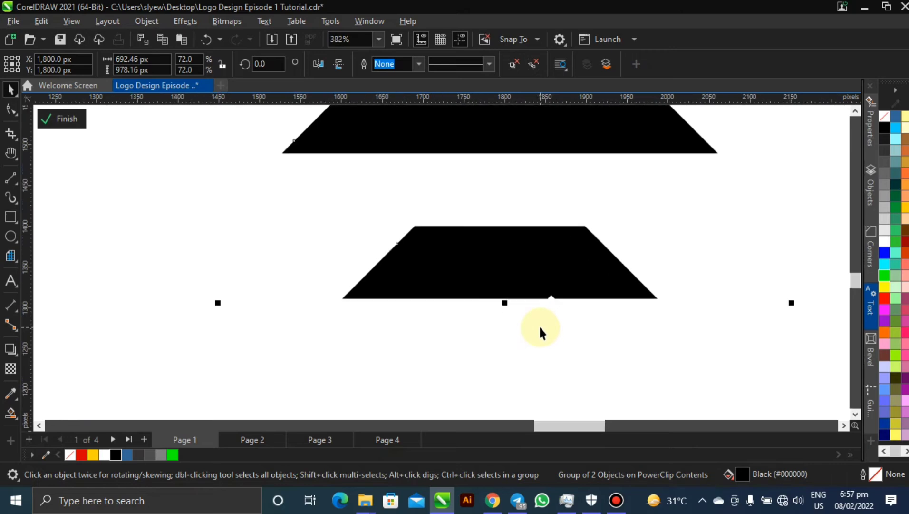
{"action": "scroll", "coordinate": [562, 314], "scroll_direction": "up", "scroll_amount": 4}
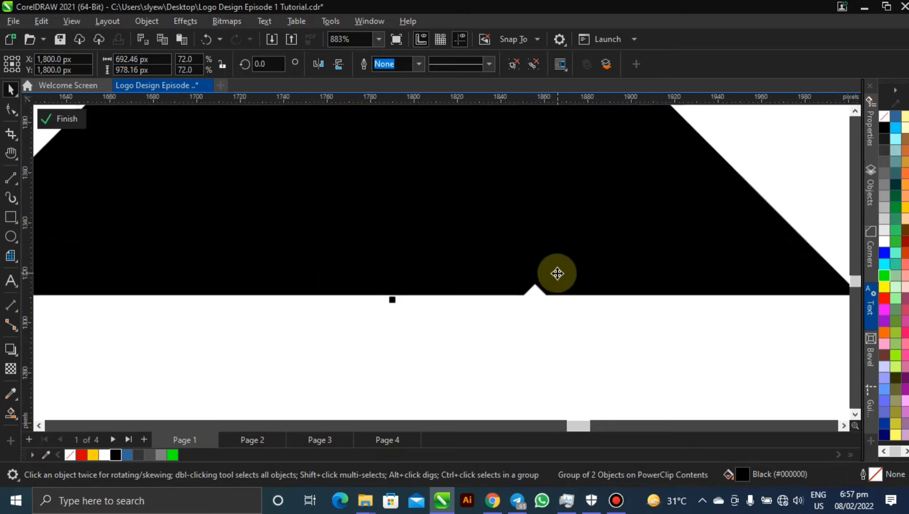
{"action": "scroll", "coordinate": [557, 273], "scroll_direction": "up", "scroll_amount": 1}
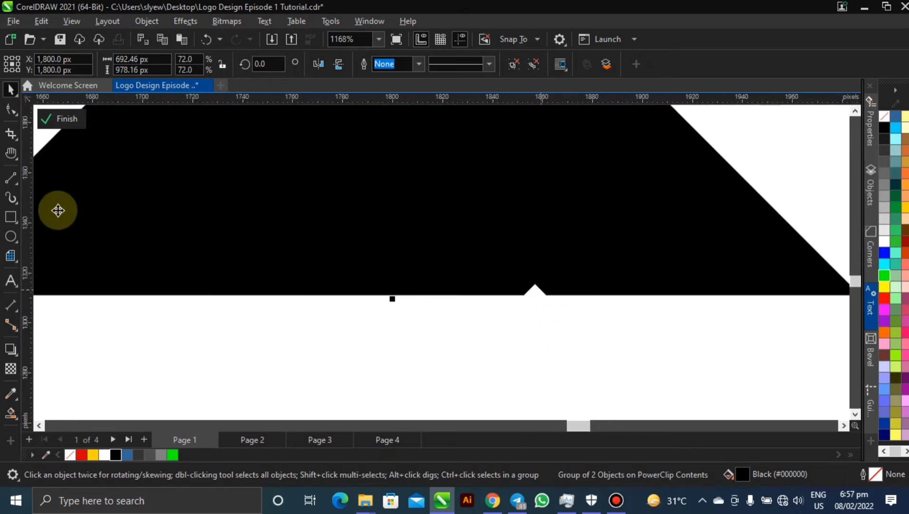
{"action": "left_click", "coordinate": [12, 114]}
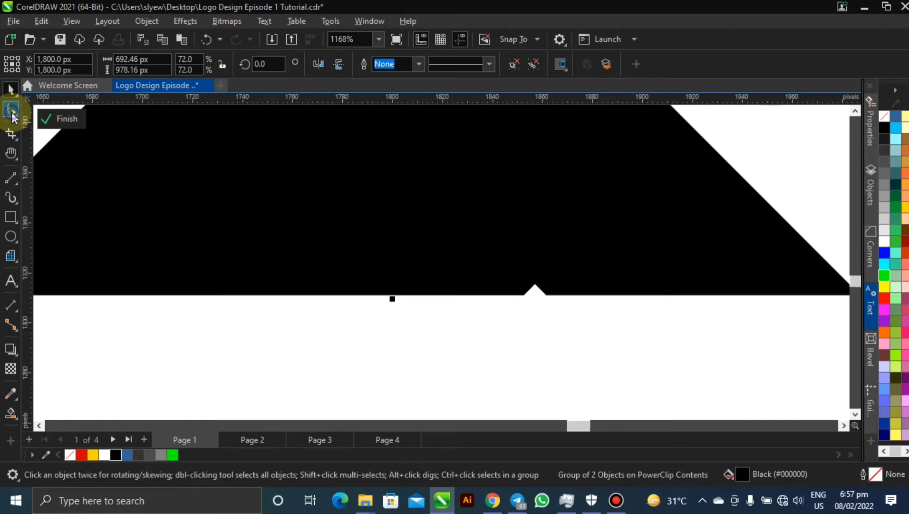
{"action": "left_click", "coordinate": [499, 271]}
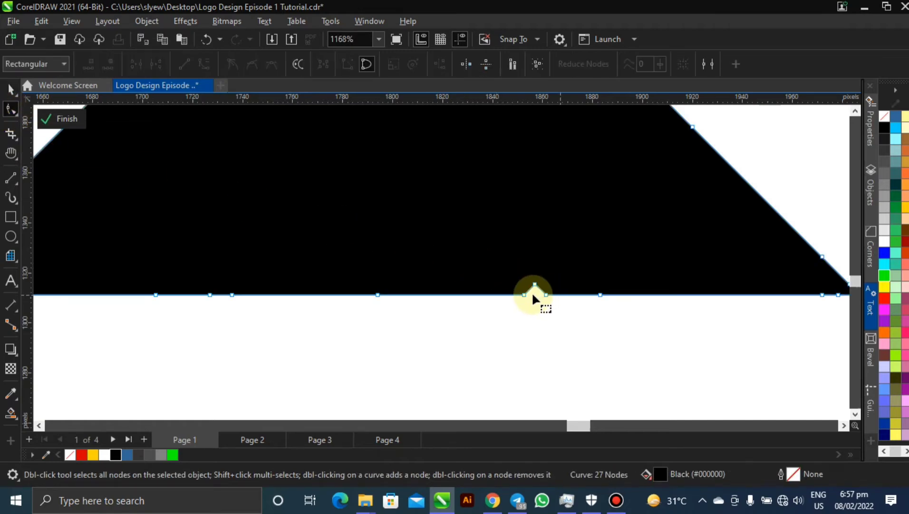
{"action": "scroll", "coordinate": [535, 286], "scroll_direction": "up", "scroll_amount": 2}
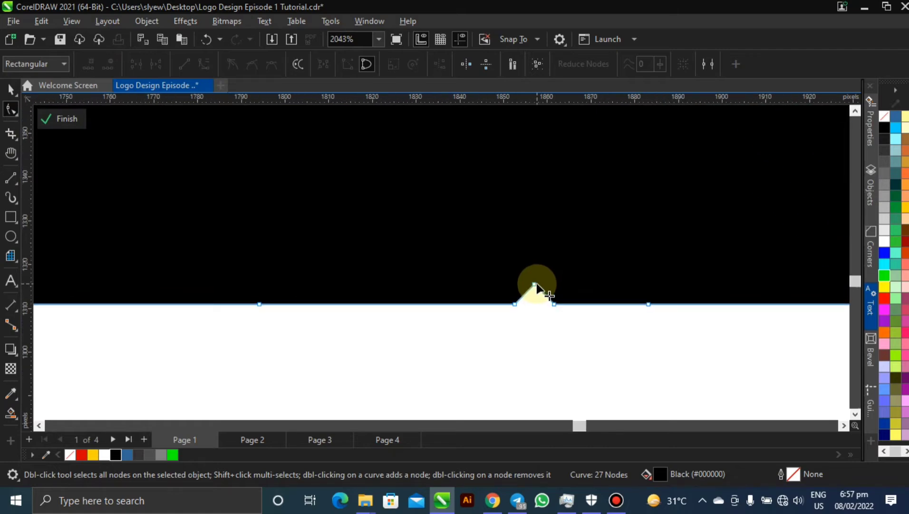
{"action": "double_click", "coordinate": [534, 285]}
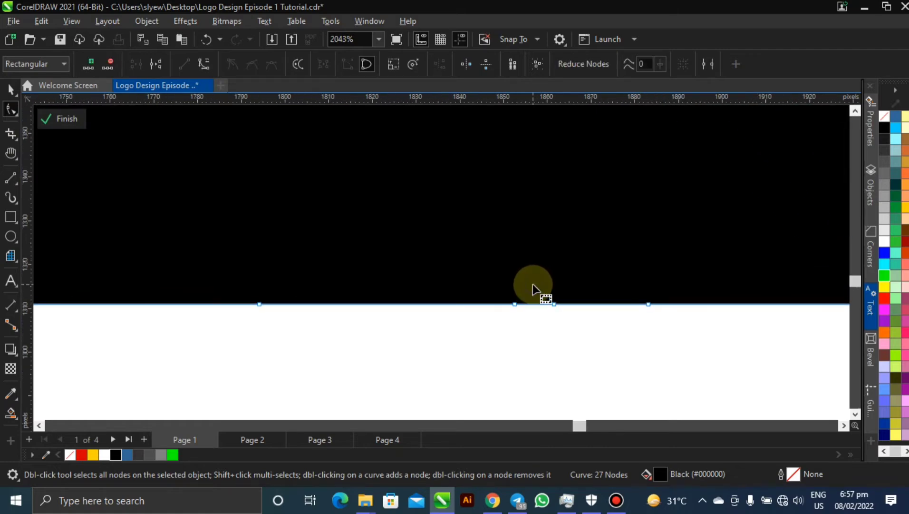
- Delete the stray bottom-edge nodes of the lowest black band and reduce its outline to the four corner nodes
{"action": "double_click", "coordinate": [514, 304]}
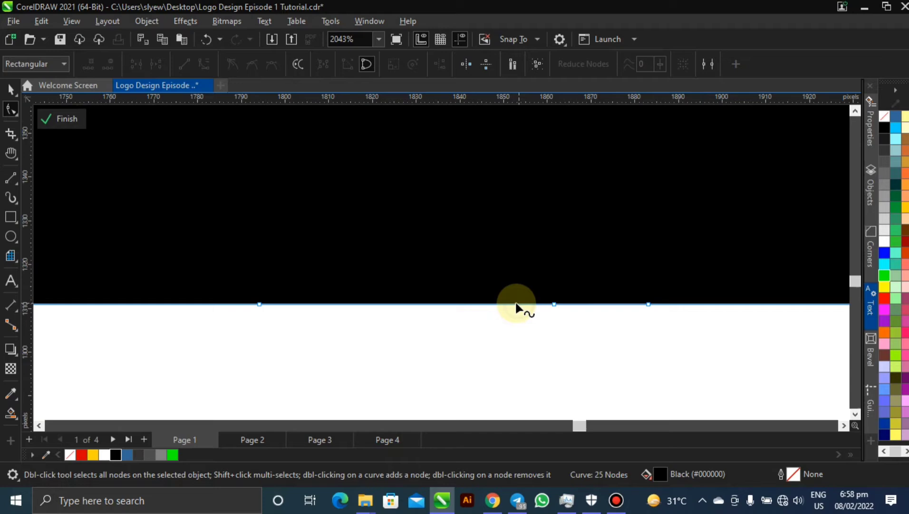
{"action": "double_click", "coordinate": [554, 304]}
{"action": "scroll", "coordinate": [552, 304], "scroll_direction": "down", "scroll_amount": 4}
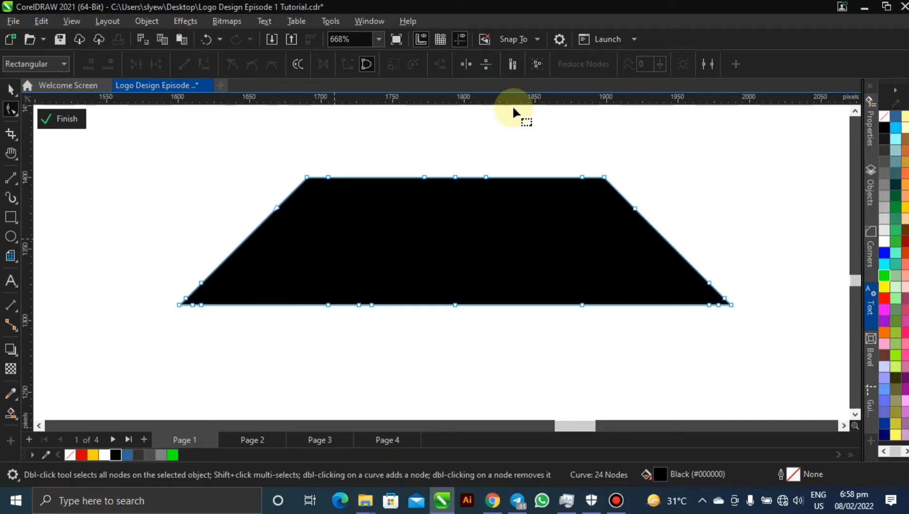
{"action": "left_click", "coordinate": [534, 65]}
{"action": "left_click", "coordinate": [600, 62]}
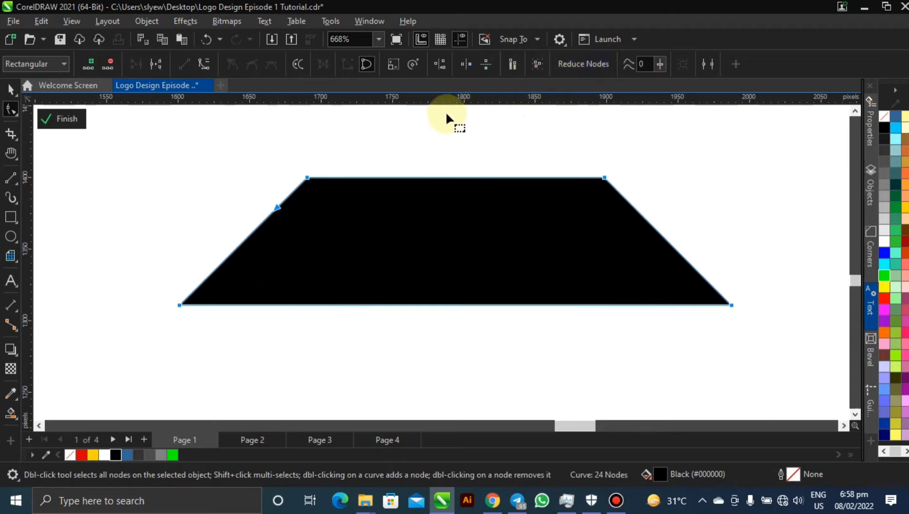
{"action": "double_click", "coordinate": [279, 209]}
{"action": "scroll", "coordinate": [477, 248], "scroll_direction": "down", "scroll_amount": 5}
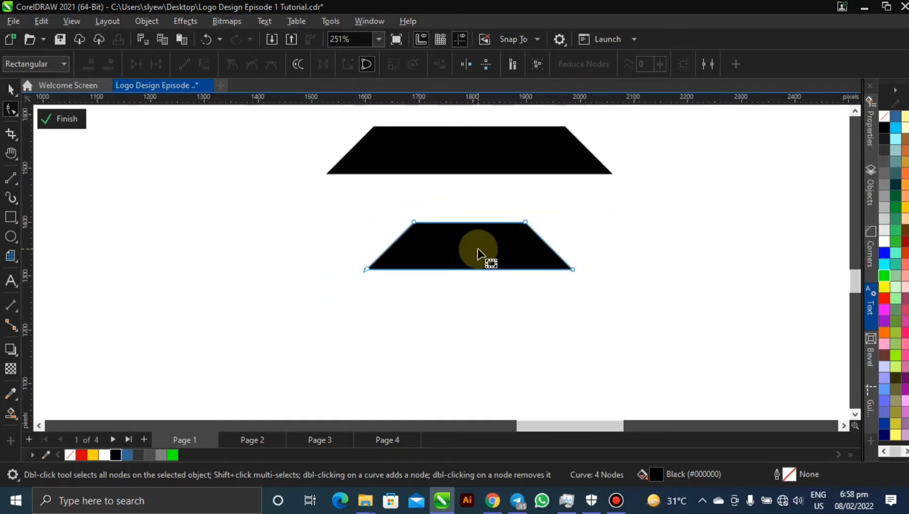
- Reduce the nodes of the second-lowest band and delete its leftover inner subpaths and extra nodes, keeping only the four corners
{"action": "scroll", "coordinate": [478, 247], "scroll_direction": "down", "scroll_amount": 2}
{"action": "left_click", "coordinate": [453, 177]}
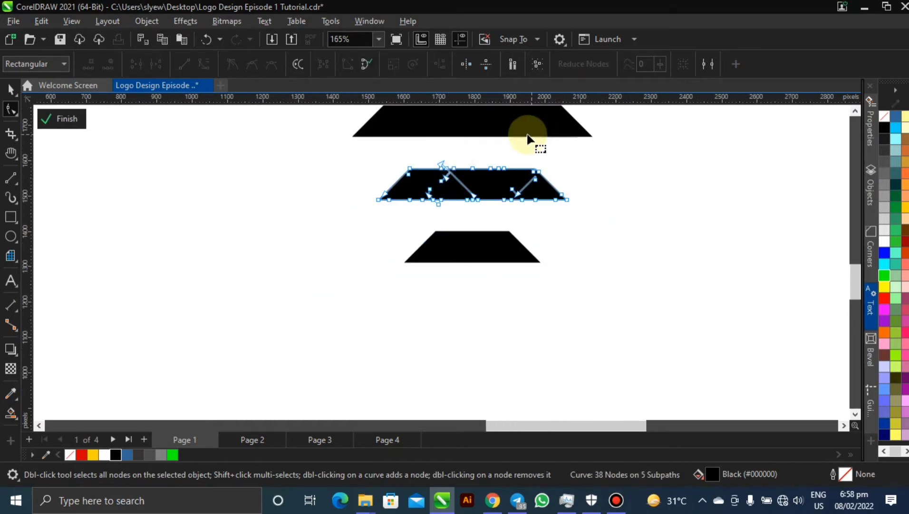
{"action": "left_click", "coordinate": [537, 64]}
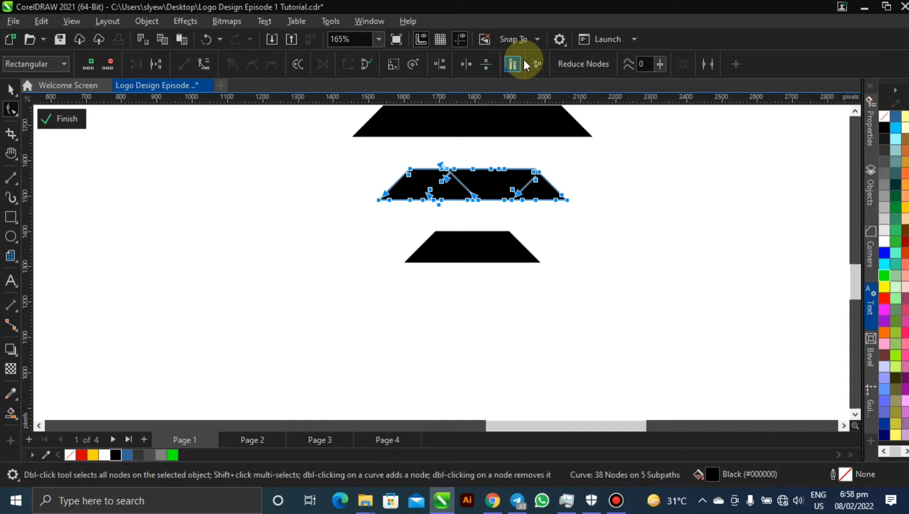
{"action": "left_click", "coordinate": [600, 64]}
{"action": "left_click", "coordinate": [469, 195]}
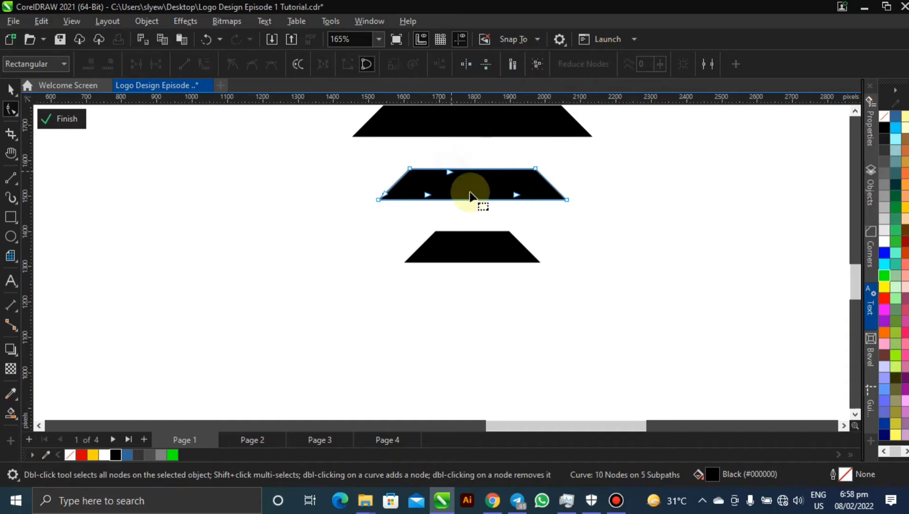
{"action": "double_click", "coordinate": [450, 171]}
{"action": "double_click", "coordinate": [430, 195]}
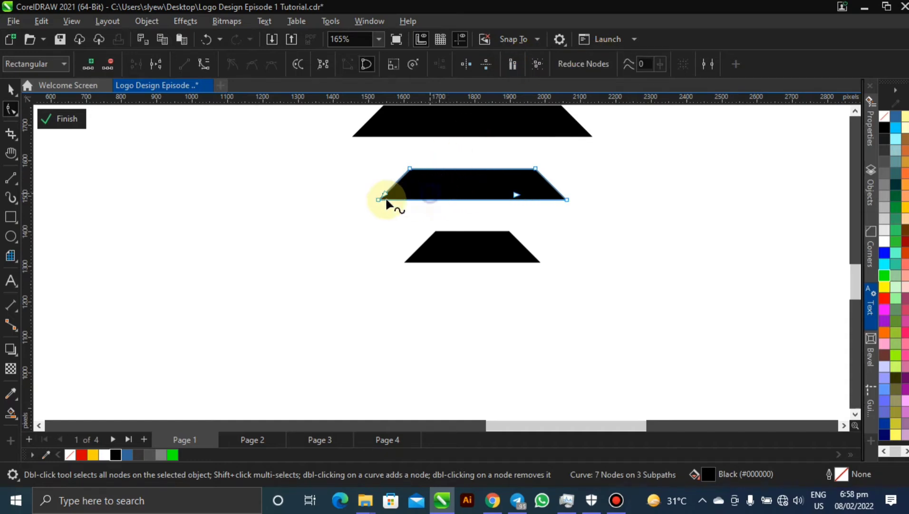
{"action": "double_click", "coordinate": [518, 196]}
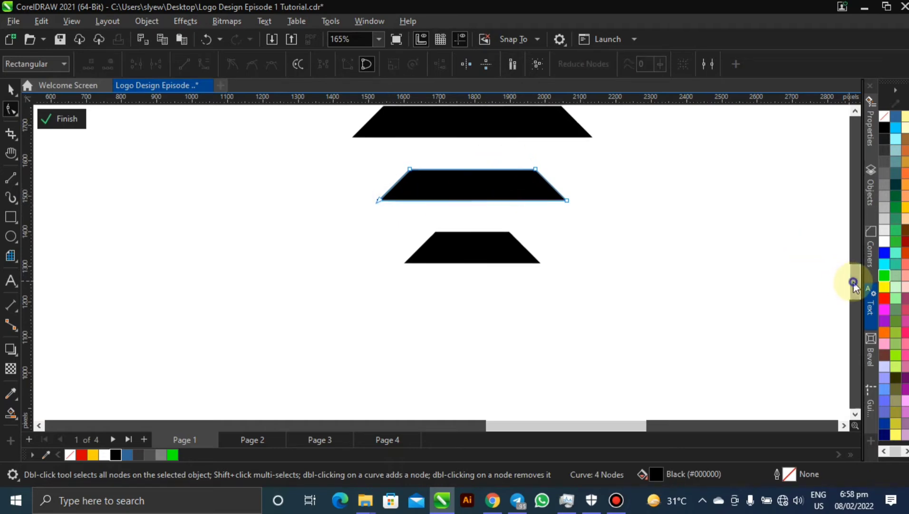
- Simplify the third band from the bottom to four corner nodes, deleting its stray inner subpath and extra edge nodes
{"action": "scroll", "coordinate": [844, 276], "scroll_direction": "up", "scroll_amount": 5}
{"action": "left_click", "coordinate": [538, 264]}
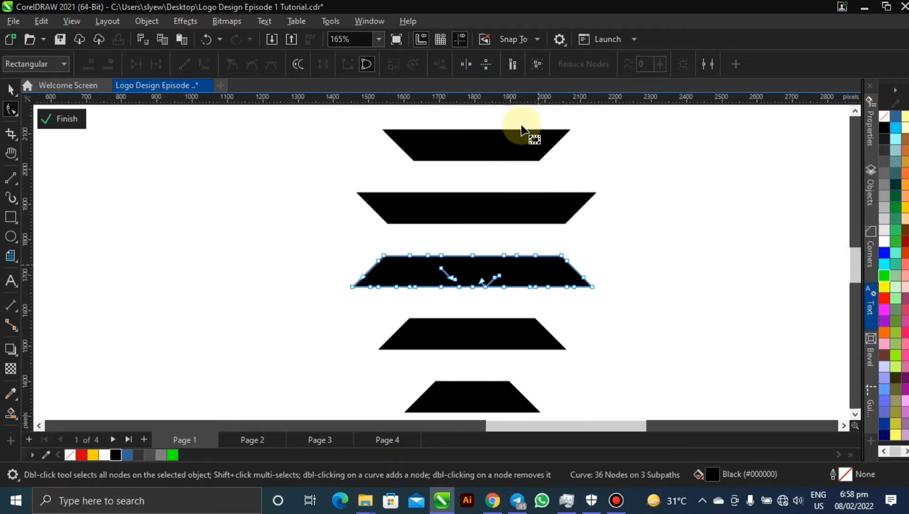
{"action": "left_click", "coordinate": [582, 65]}
{"action": "left_click", "coordinate": [450, 279]}
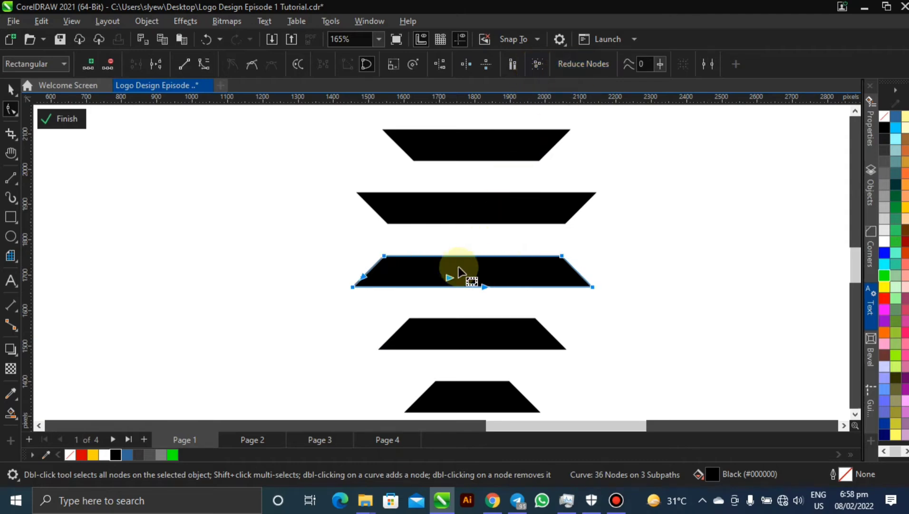
{"action": "key", "text": "Delete"}
{"action": "left_click", "coordinate": [481, 286]}
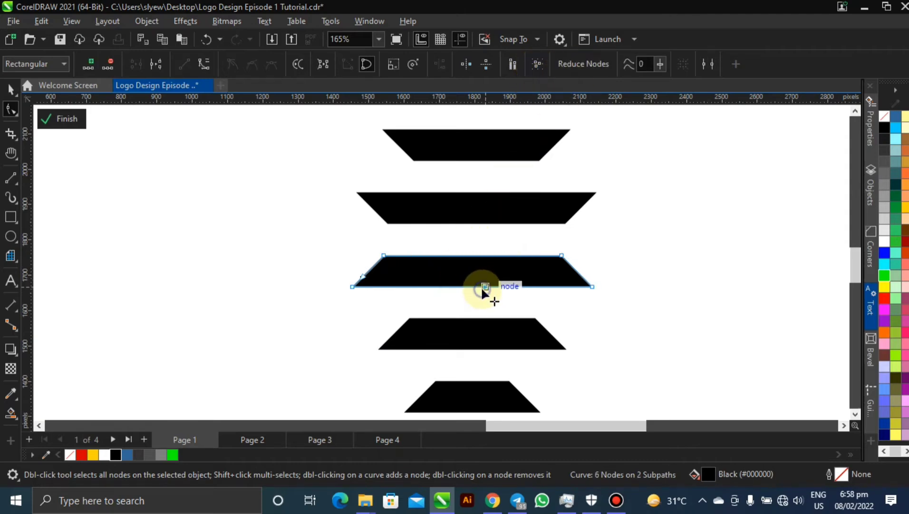
{"action": "key", "text": "Delete"}
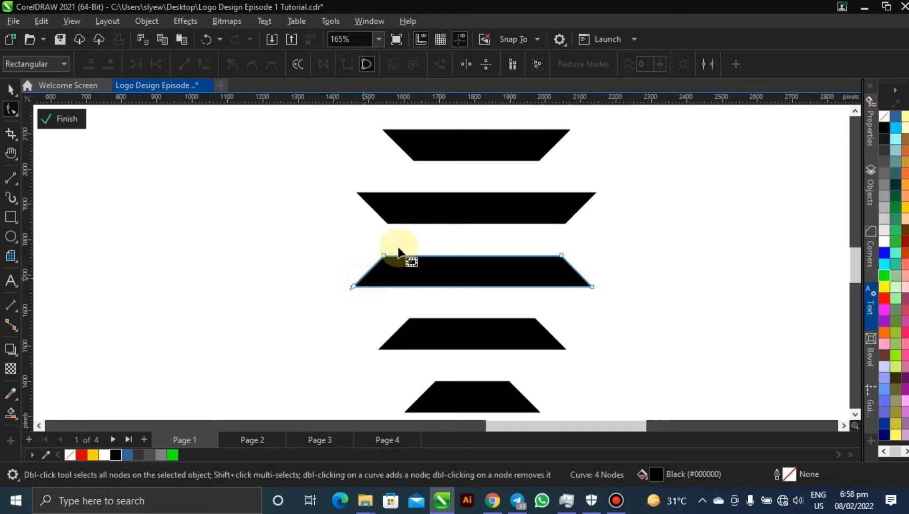
- Reduce the nodes of the third band from the top so only its corner points define the shape
{"action": "left_click", "coordinate": [434, 211]}
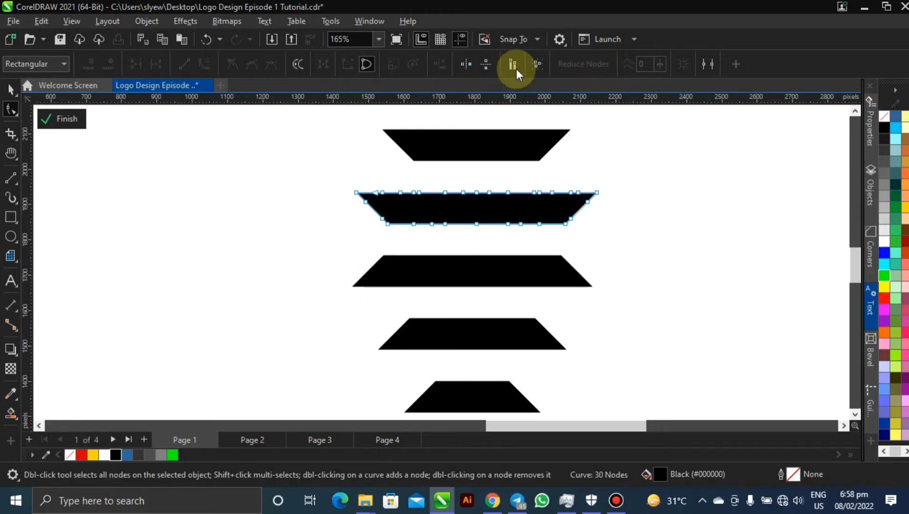
{"action": "left_click", "coordinate": [541, 70]}
{"action": "left_click", "coordinate": [588, 63]}
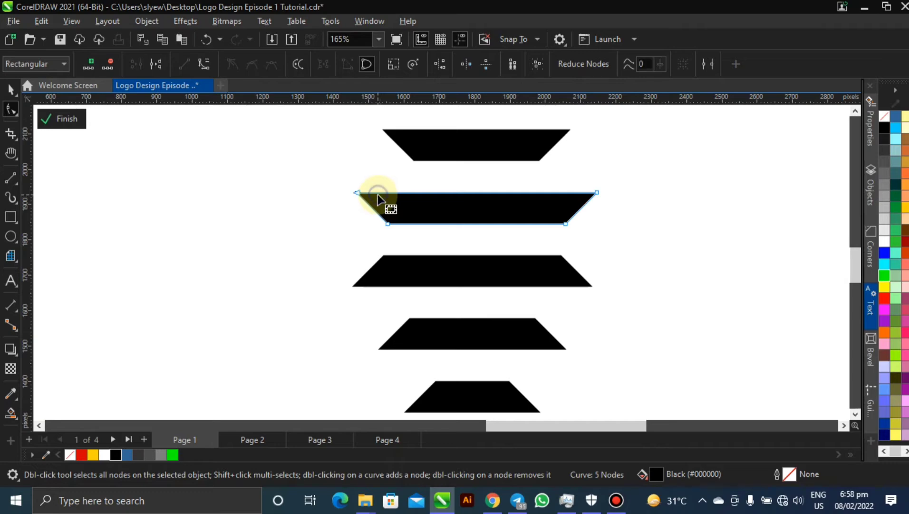
- Reduce the nodes of the second band from the top and delete the extra node left on its upper edge
{"action": "left_click", "coordinate": [495, 135]}
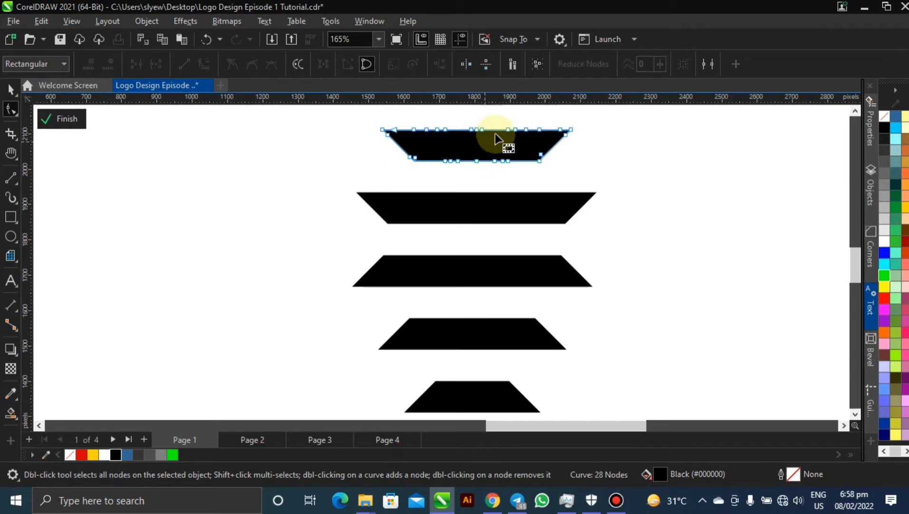
{"action": "left_click", "coordinate": [537, 70]}
{"action": "left_click", "coordinate": [595, 63]}
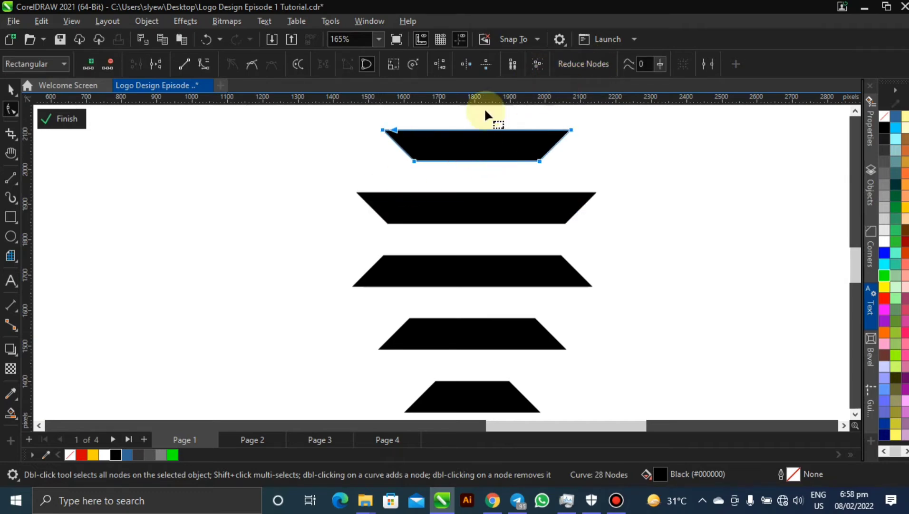
{"action": "left_click", "coordinate": [397, 130]}
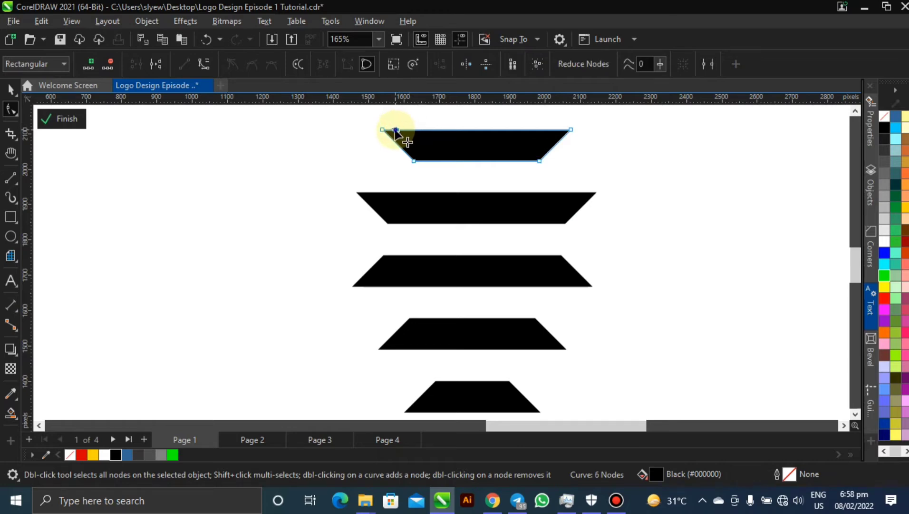
{"action": "double_click", "coordinate": [398, 129]}
{"action": "left_click", "coordinate": [540, 161]}
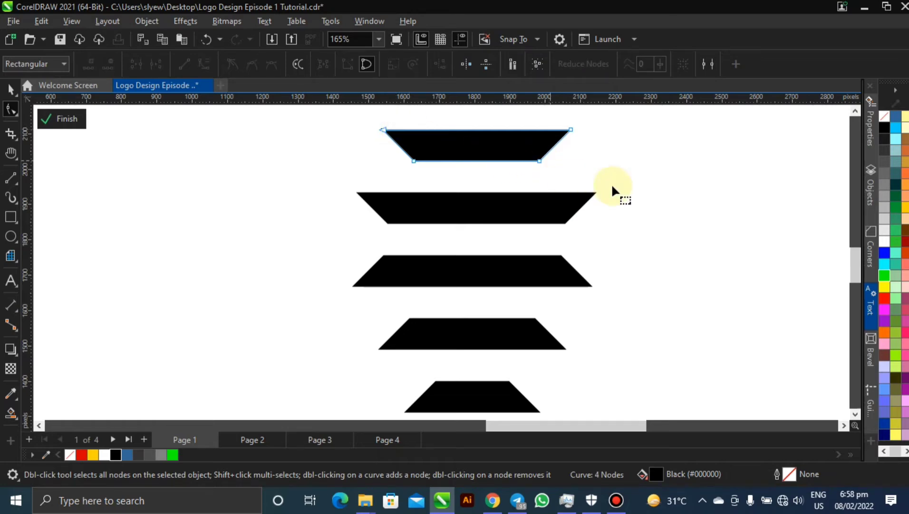
- Reduce the nodes of the topmost band and delete the extra node beside its upper-left corner
{"action": "key", "text": "h"}
{"action": "left_click_drag", "start_coordinate": [520, 142], "coordinate": [508, 280]}
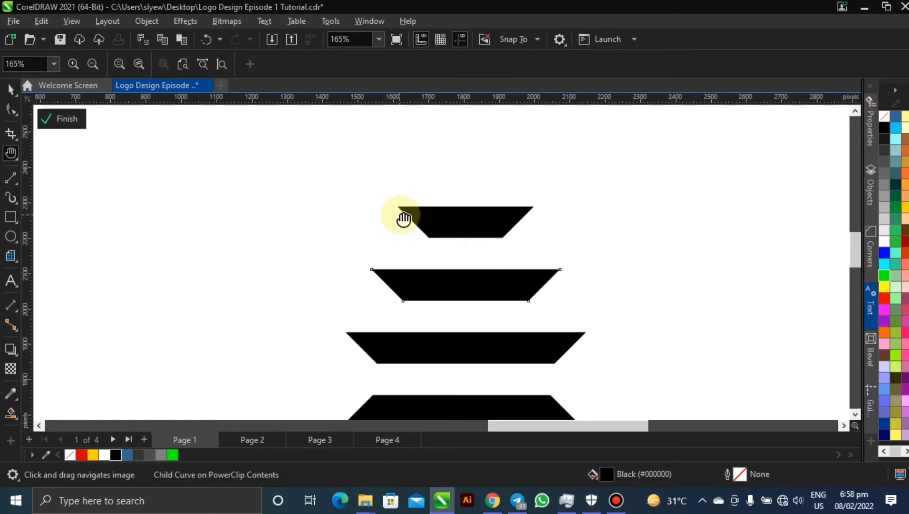
{"action": "left_click", "coordinate": [11, 109]}
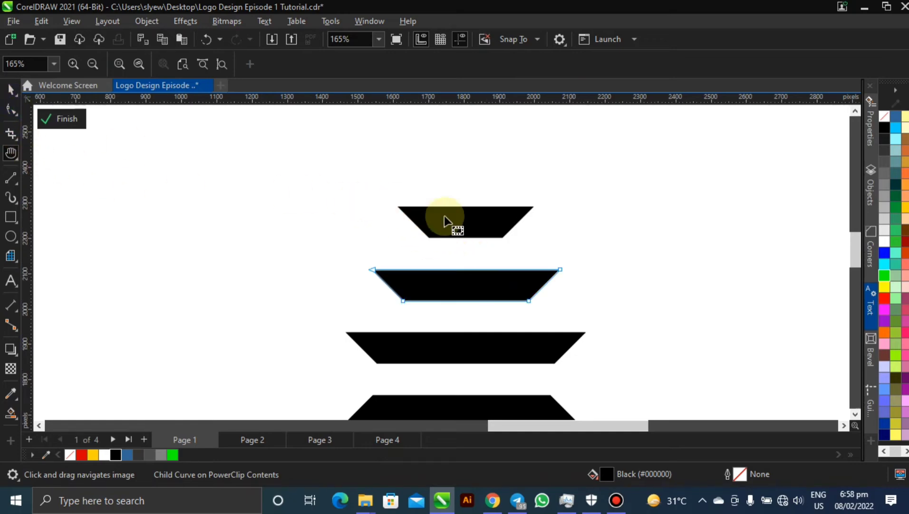
{"action": "left_click", "coordinate": [473, 217]}
{"action": "left_click", "coordinate": [538, 66]}
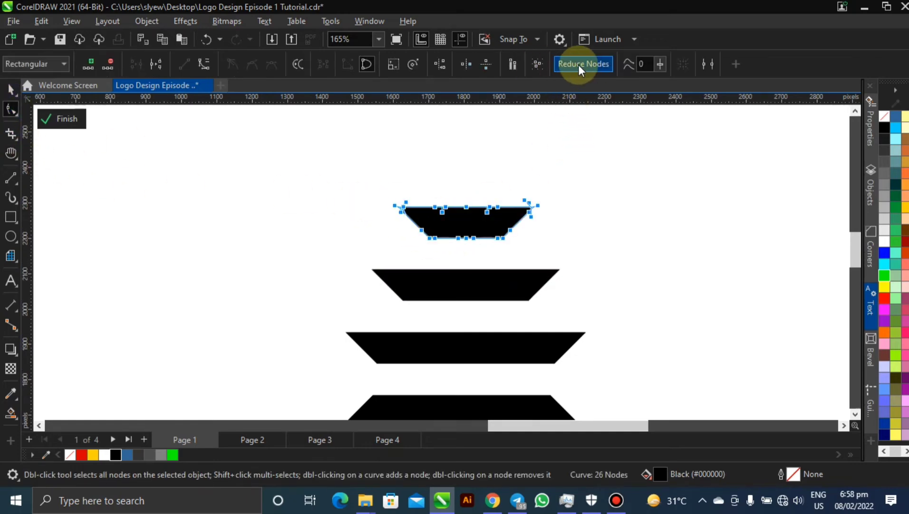
{"action": "left_click", "coordinate": [578, 64]}
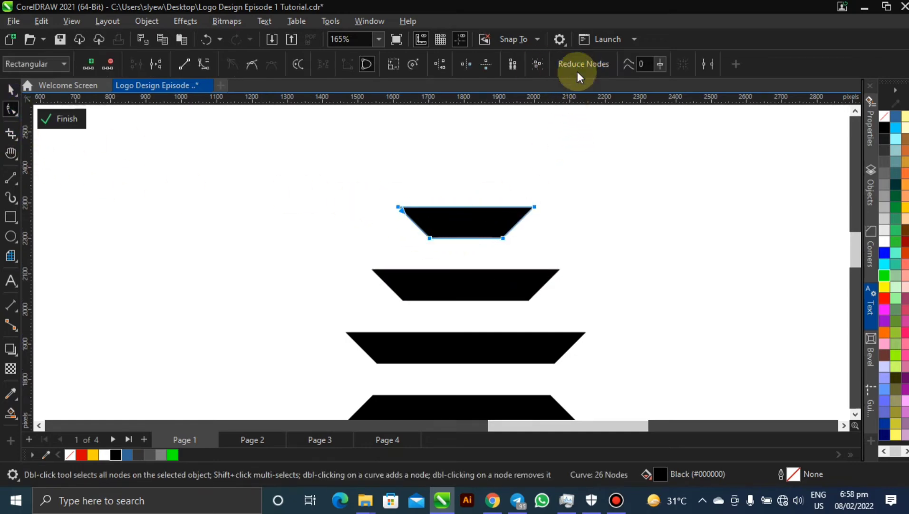
{"action": "double_click", "coordinate": [400, 210]}
- Move the group of six black bands up and to the left on the page
{"action": "scroll", "coordinate": [501, 339], "scroll_direction": "down", "scroll_amount": 3}
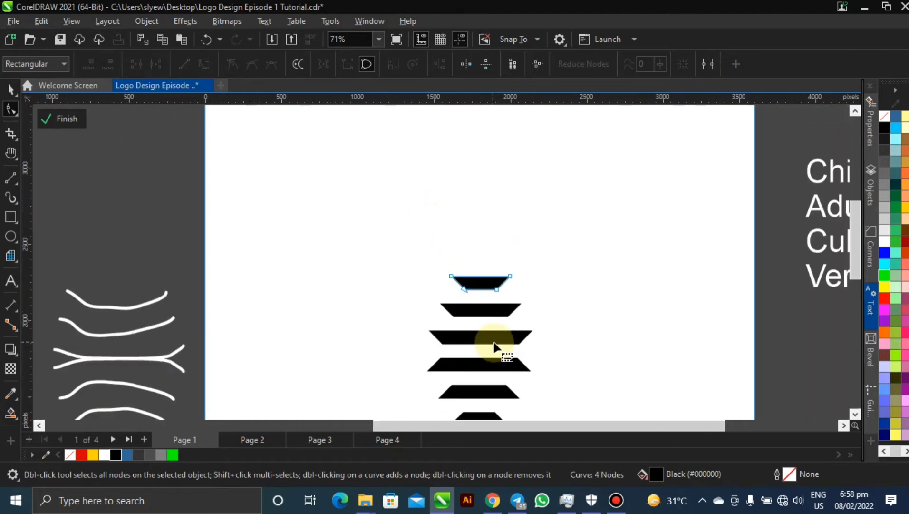
{"action": "left_click", "coordinate": [11, 89]}
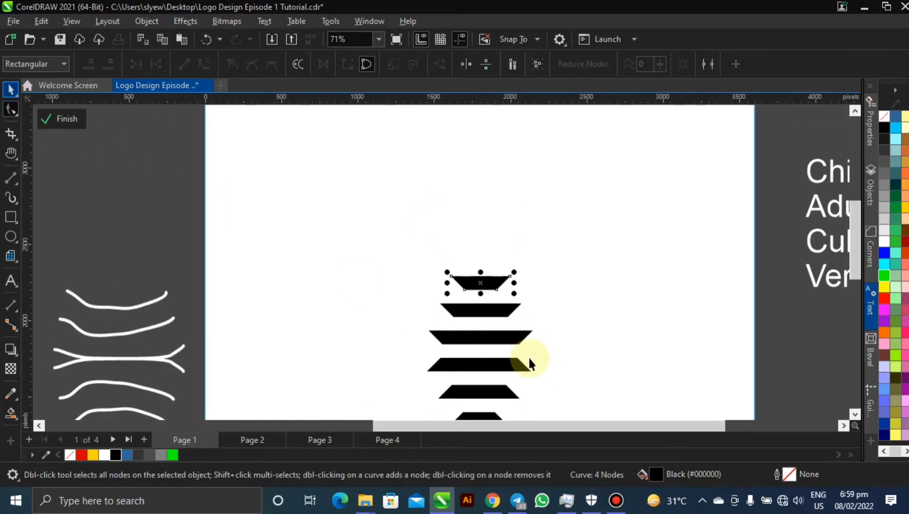
{"action": "left_click_drag", "start_coordinate": [493, 345], "coordinate": [447, 269]}
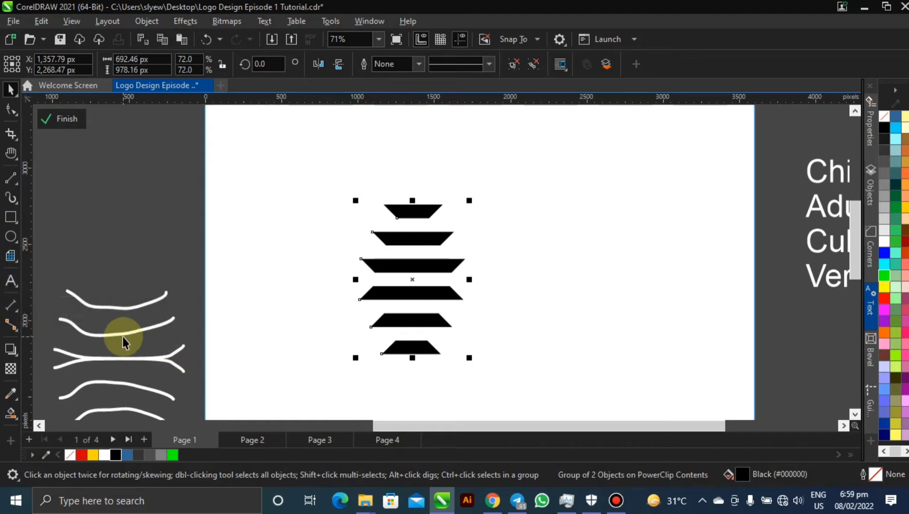
- Move the blue logo brief image closer to the page, just above the pagoda photo and the white line sketch
{"action": "key", "text": "h"}
{"action": "left_click_drag", "start_coordinate": [95, 288], "coordinate": [282, 303]}
{"action": "left_click_drag", "start_coordinate": [124, 317], "coordinate": [347, 328]}
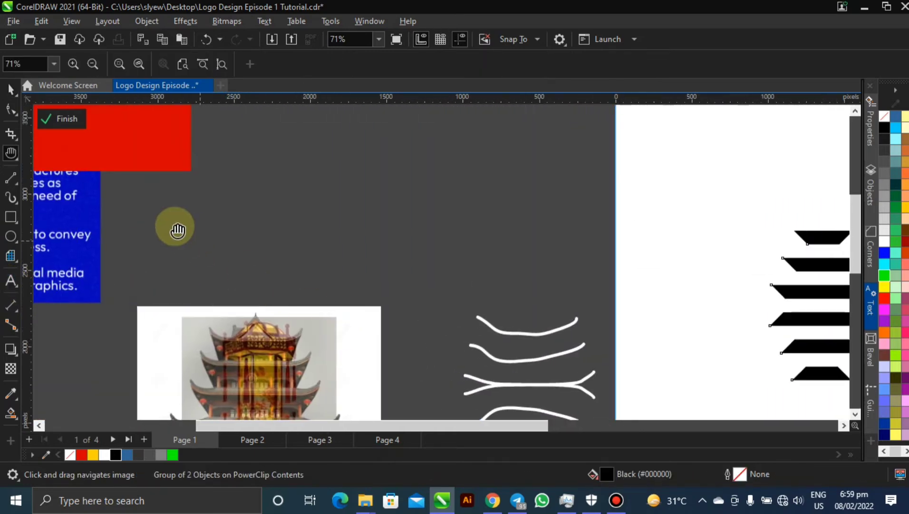
{"action": "left_click", "coordinate": [10, 89]}
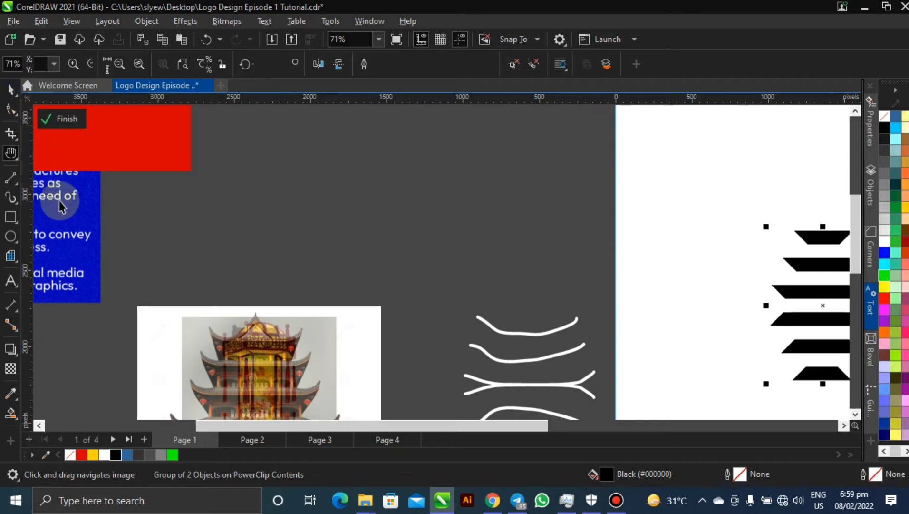
{"action": "left_click_drag", "start_coordinate": [60, 201], "coordinate": [466, 216]}
{"action": "left_click_drag", "start_coordinate": [373, 197], "coordinate": [405, 188]}
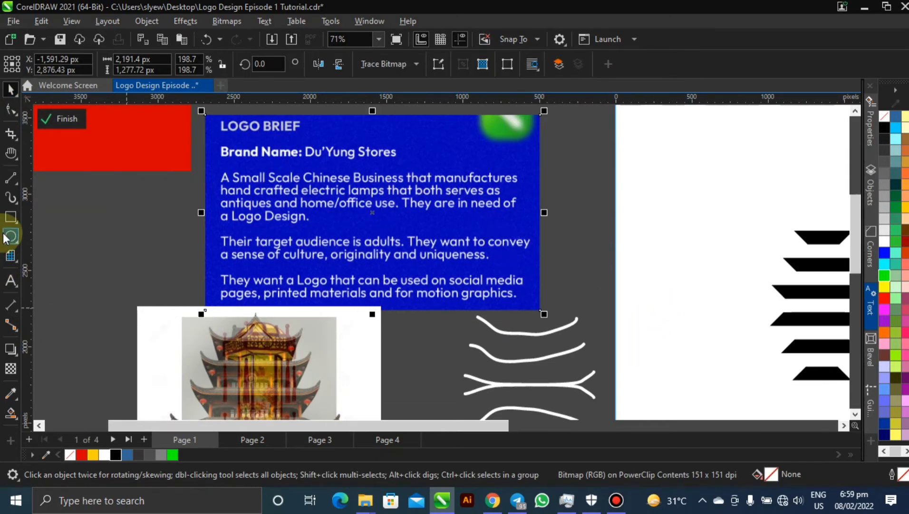
- Add the artistic text "Du'Yung Stores" in 24 pt Arial on the page below the black bands
{"action": "left_click", "coordinate": [10, 281]}
{"action": "scroll", "coordinate": [795, 273], "scroll_direction": "down", "scroll_amount": 3}
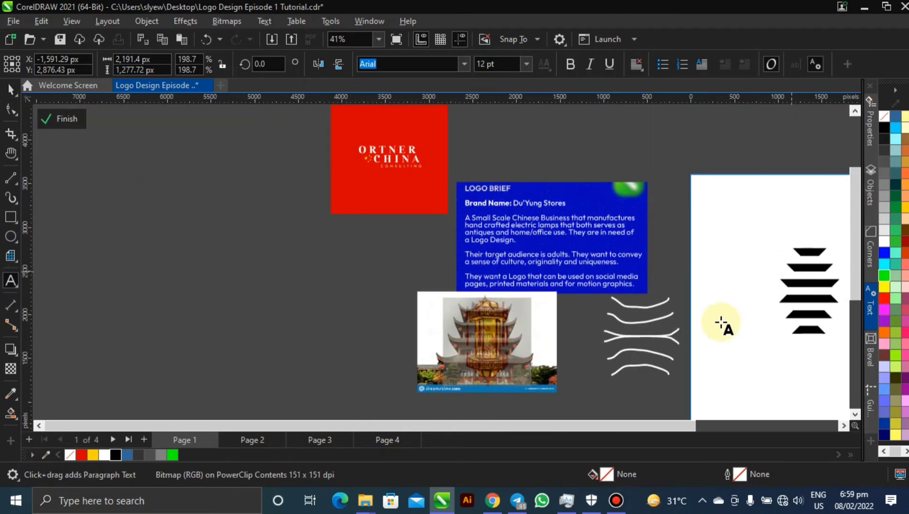
{"action": "key", "text": "h"}
{"action": "left_click_drag", "start_coordinate": [700, 327], "coordinate": [349, 260]}
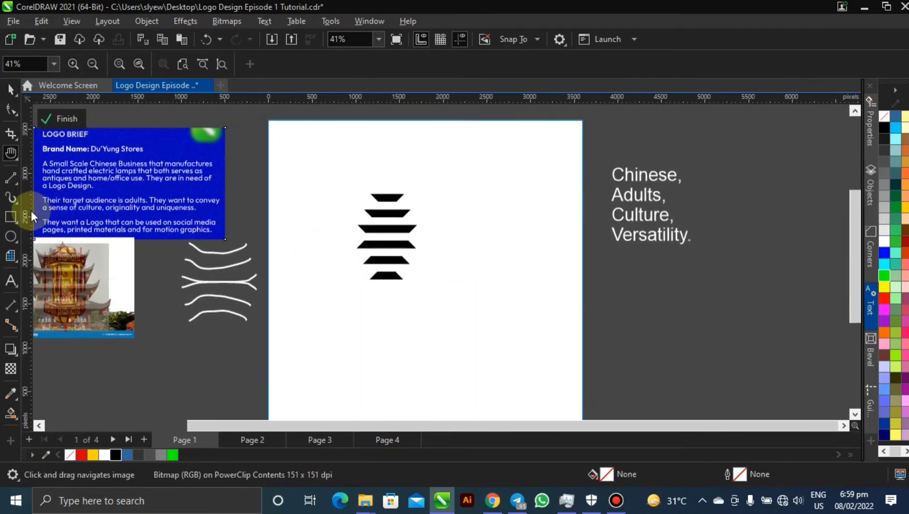
{"action": "left_click", "coordinate": [10, 280]}
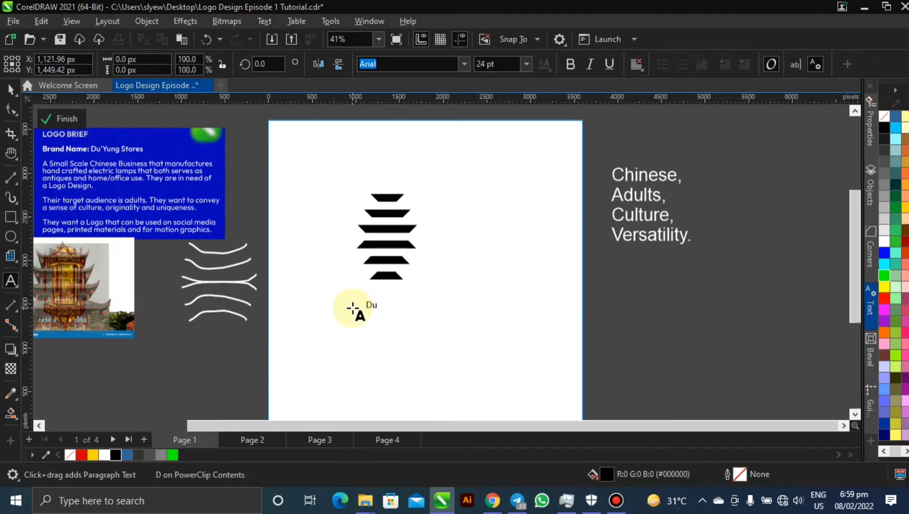
{"action": "type", "text": "'Yung Stores"}
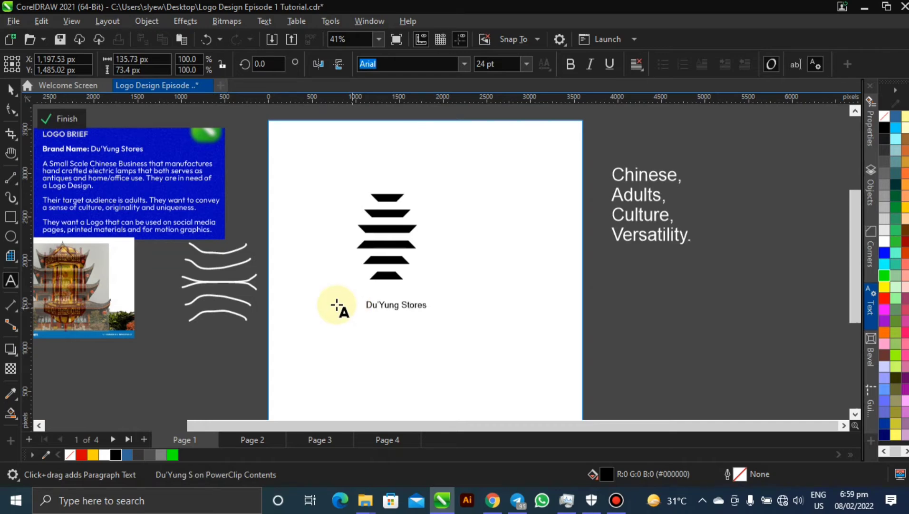
{"action": "key", "text": "Escape"}
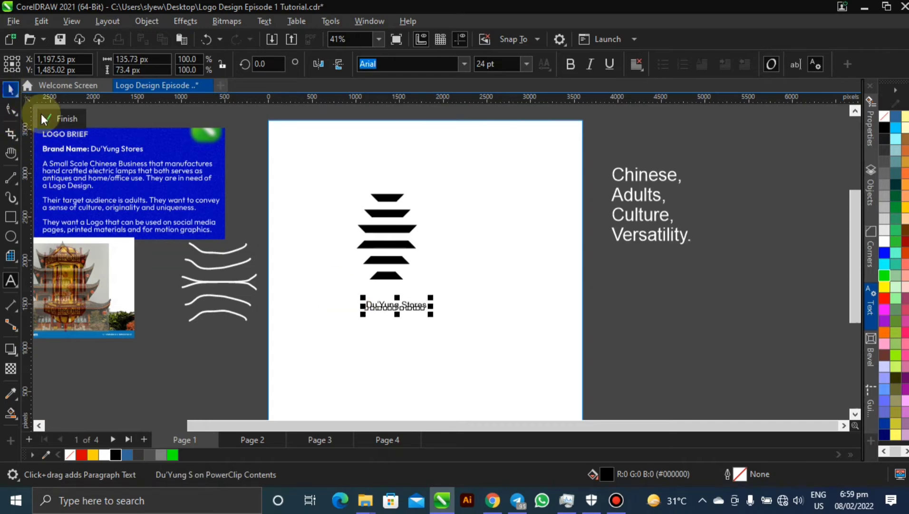
- Enlarge the "Du'Yung Stores" text to about 67 pt, lower the band group, and place the text to its right
{"action": "key", "text": "space"}
{"action": "left_click_drag", "start_coordinate": [414, 310], "coordinate": [593, 260]}
{"action": "left_click", "coordinate": [387, 221]}
{"action": "left_click_drag", "start_coordinate": [388, 222], "coordinate": [336, 277]}
{"action": "left_click_drag", "start_coordinate": [464, 237], "coordinate": [423, 295]}
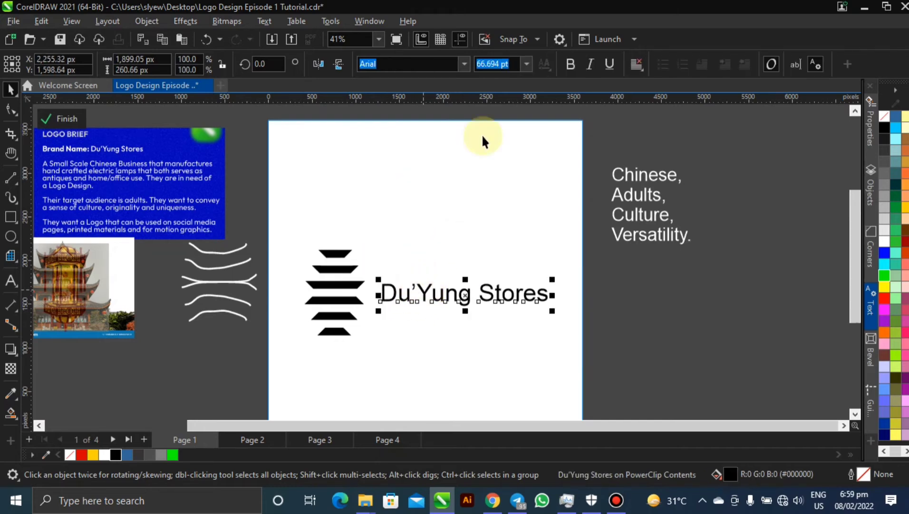
- Set the "Du'Yung Stores" text in AvertaStd-Bold and break it into two lines before "Stores"
{"action": "left_click", "coordinate": [463, 65]}
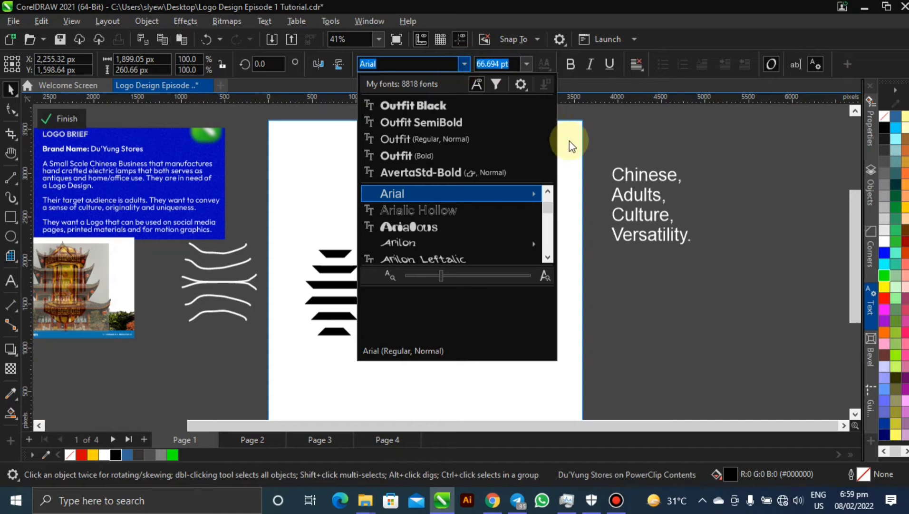
{"action": "left_click", "coordinate": [428, 165]}
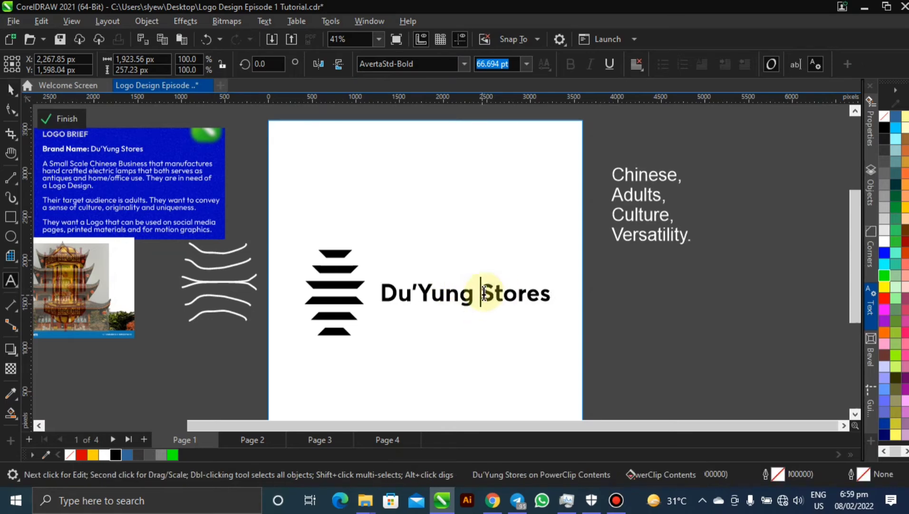
{"action": "left_click", "coordinate": [481, 290]}
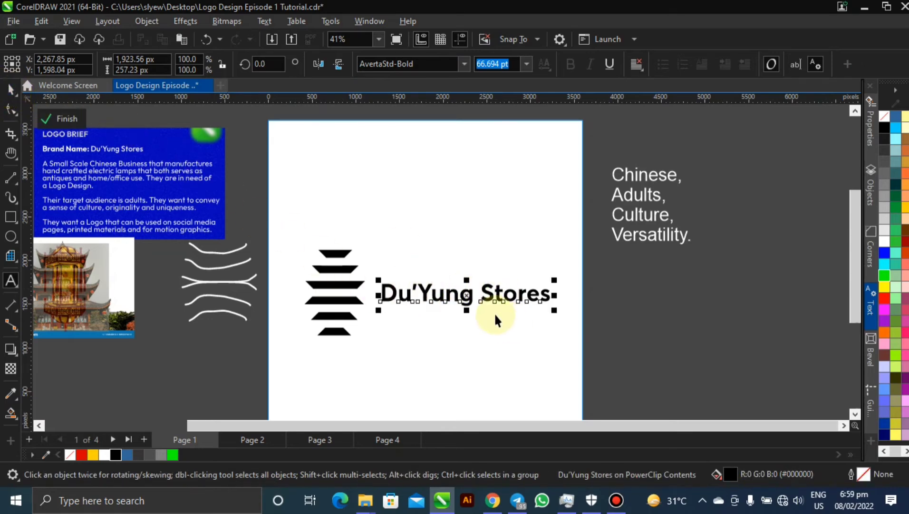
{"action": "left_click_drag", "start_coordinate": [487, 294], "coordinate": [493, 278]}
{"action": "double_click", "coordinate": [494, 278]}
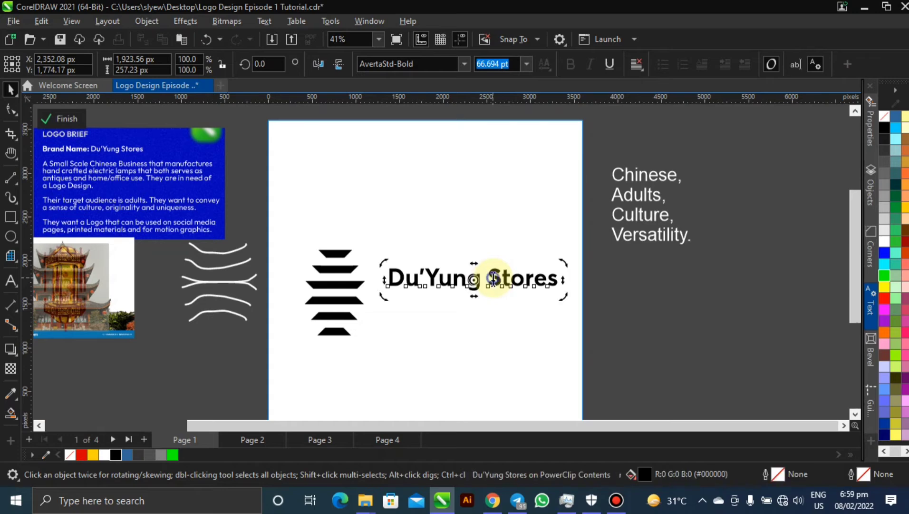
{"action": "key", "text": "Return"}
{"action": "left_click", "coordinate": [11, 89]}
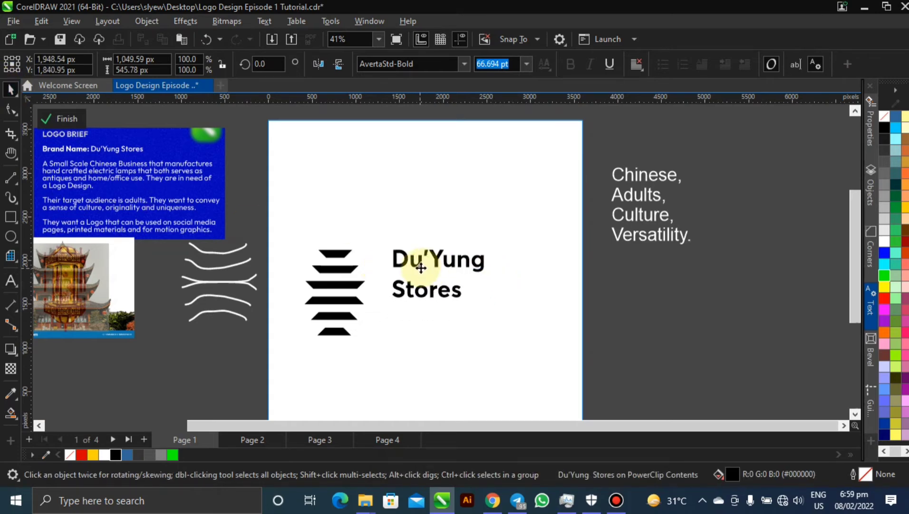
- Reduce the line spacing of the two-line brand name to 70% of character height
{"action": "scroll", "coordinate": [423, 278], "scroll_direction": "up", "scroll_amount": 4}
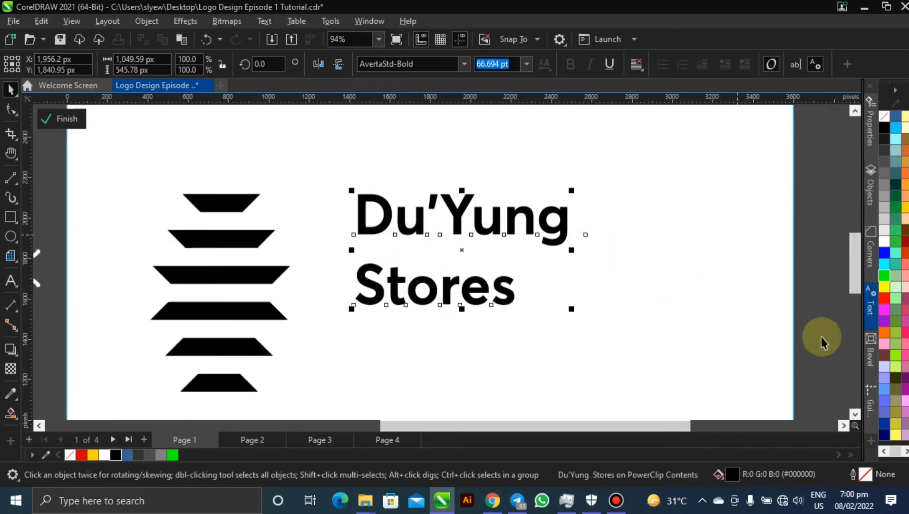
{"action": "left_click", "coordinate": [871, 304]}
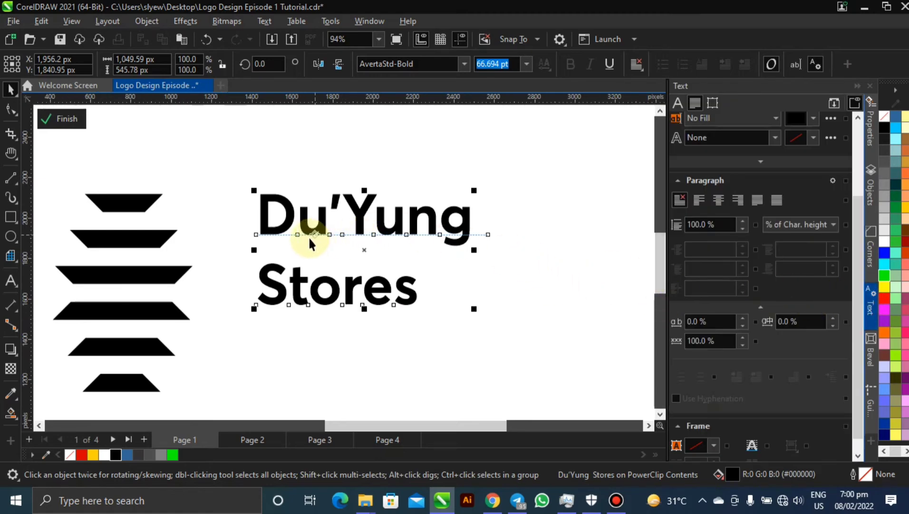
{"action": "left_click", "coordinate": [724, 222]}
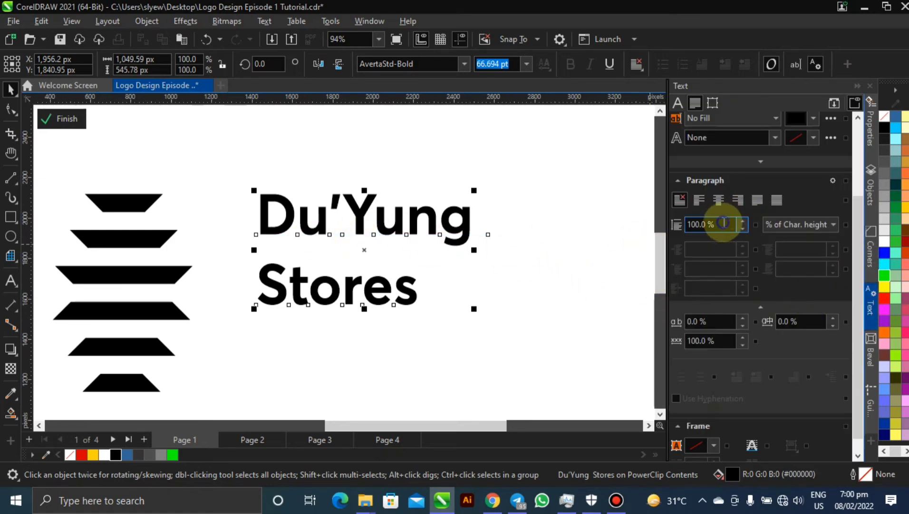
{"action": "double_click", "coordinate": [702, 224]}
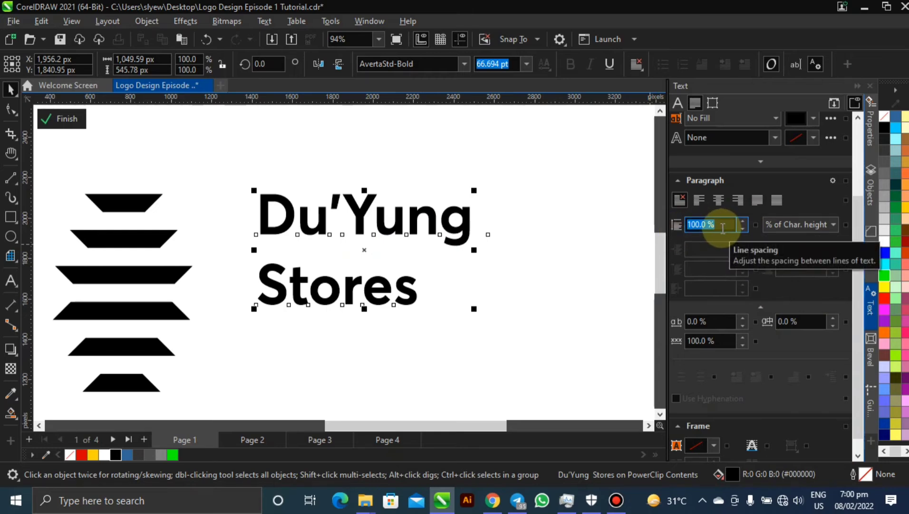
{"action": "key", "text": "Return"}
{"action": "left_click", "coordinate": [722, 228]}
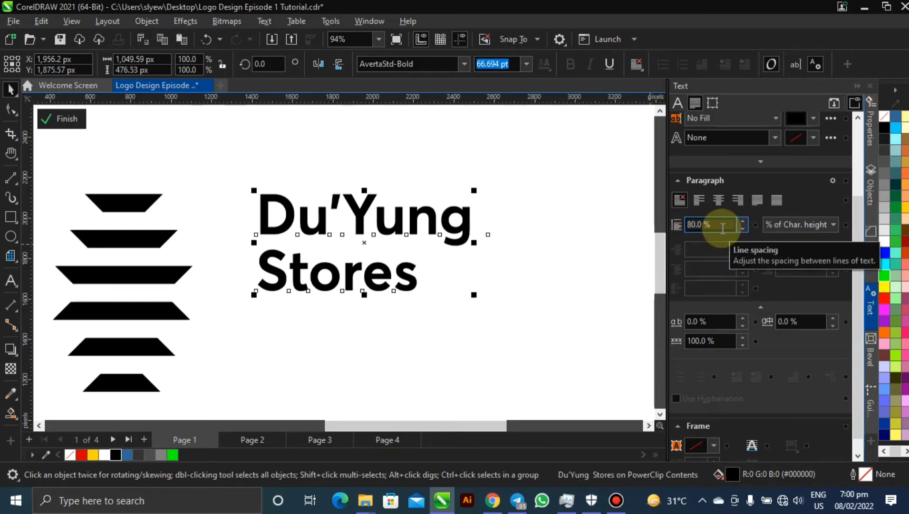
{"action": "type", "text": "70"}
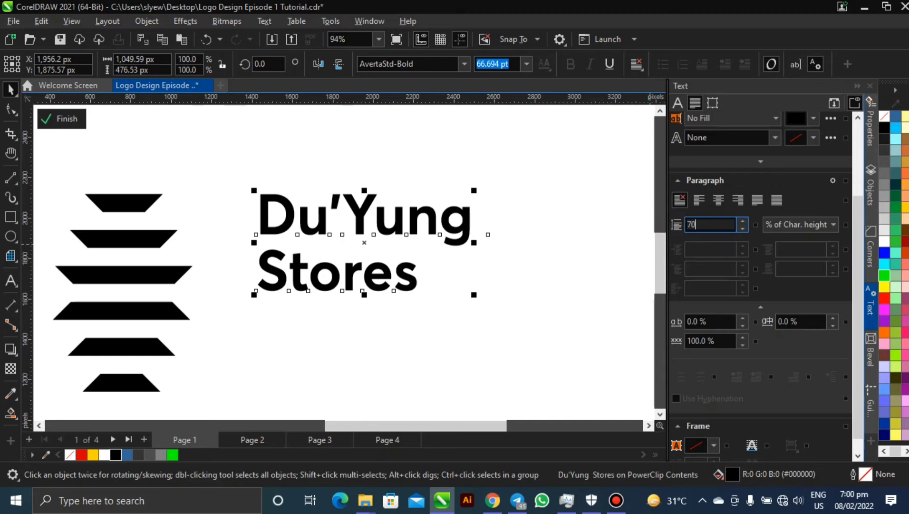
{"action": "key", "text": "Return"}
{"action": "left_click", "coordinate": [676, 228]}
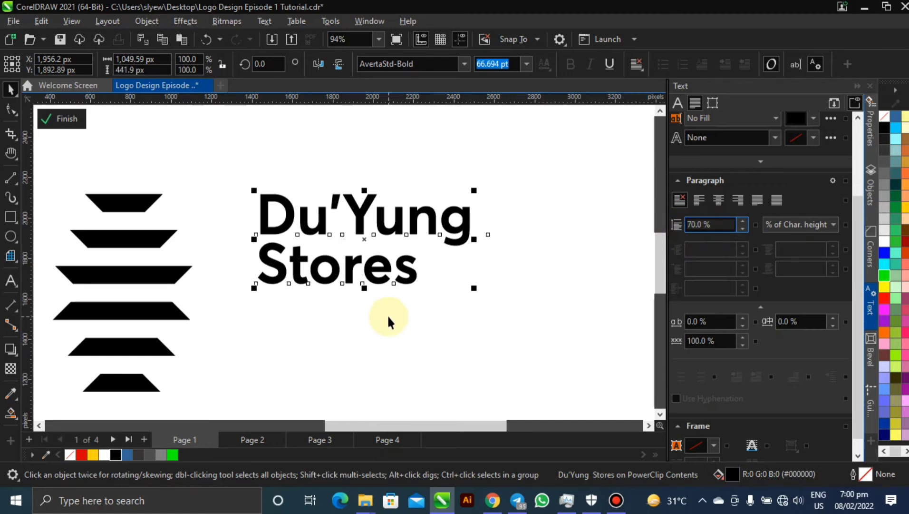
{"action": "scroll", "coordinate": [387, 316], "scroll_direction": "down", "scroll_amount": 4}
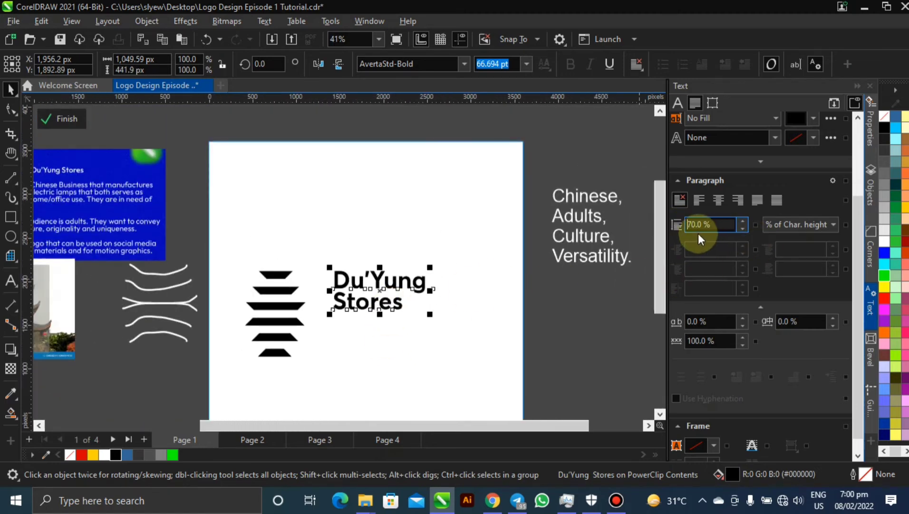
{"action": "left_click", "coordinate": [870, 304]}
- Raise the black band group slightly, and centre it together with the brand name text on the page
{"action": "left_click_drag", "start_coordinate": [405, 276], "coordinate": [406, 246]}
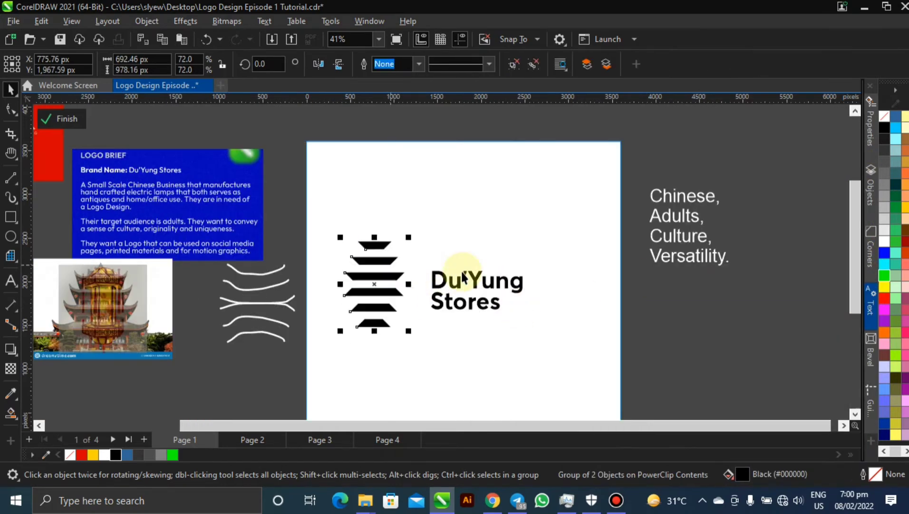
{"action": "left_click", "coordinate": [477, 280]}
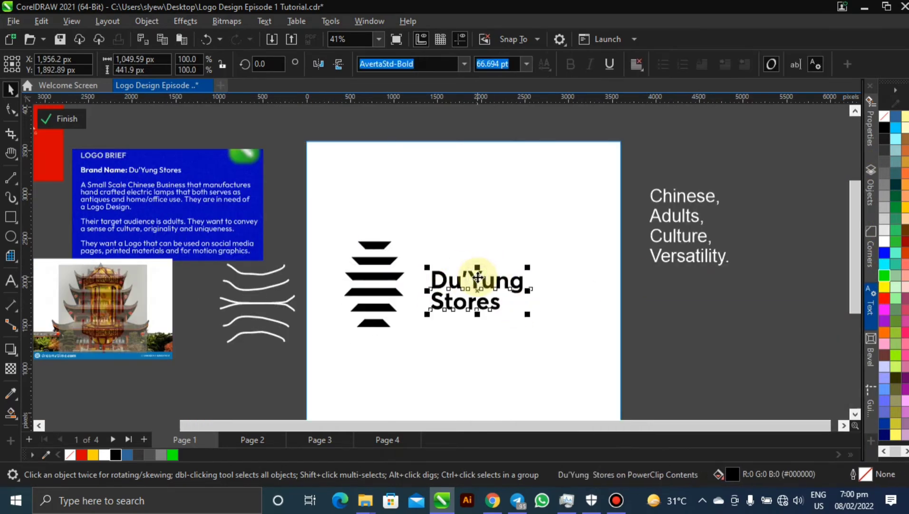
{"action": "left_click", "coordinate": [396, 274], "text": "shift"}
{"action": "key", "text": "p"}
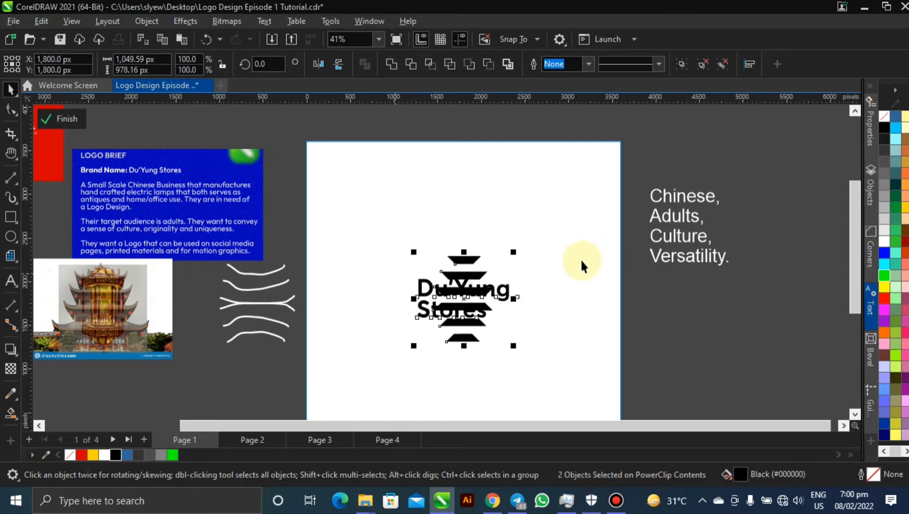
- Enlarge the brand name text to about 81 pt and move it horizontally to the right of the black bands
{"action": "left_click", "coordinate": [504, 291]}
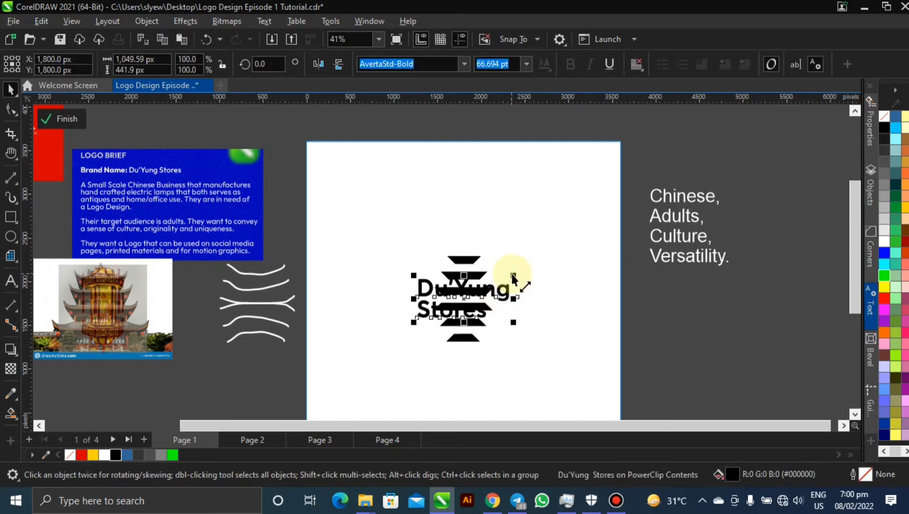
{"action": "left_click_drag", "start_coordinate": [517, 275], "coordinate": [544, 282]}
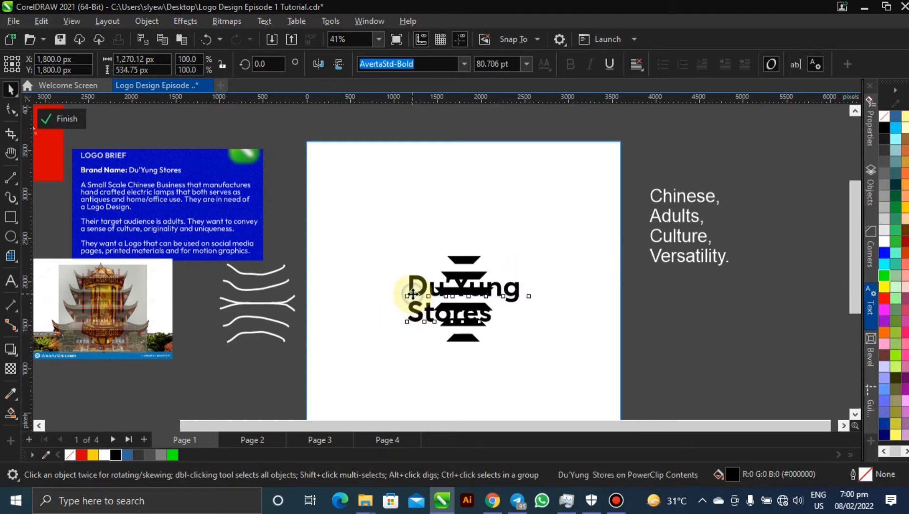
{"action": "left_click_drag", "start_coordinate": [414, 296], "coordinate": [509, 311]}
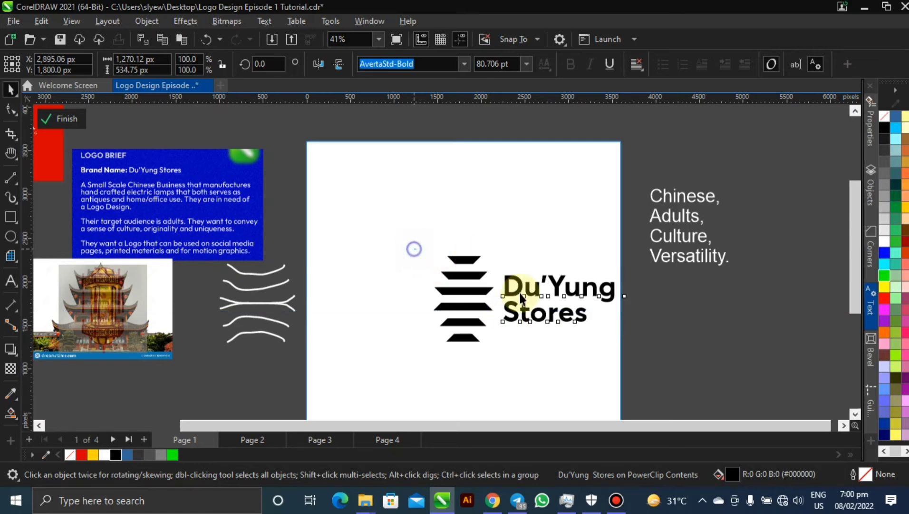
- Group the bands with the brand name, centre the group on the page, and ungroup it again
{"action": "left_click_drag", "start_coordinate": [414, 248], "coordinate": [628, 356]}
{"action": "key", "text": "ctrl+g"}
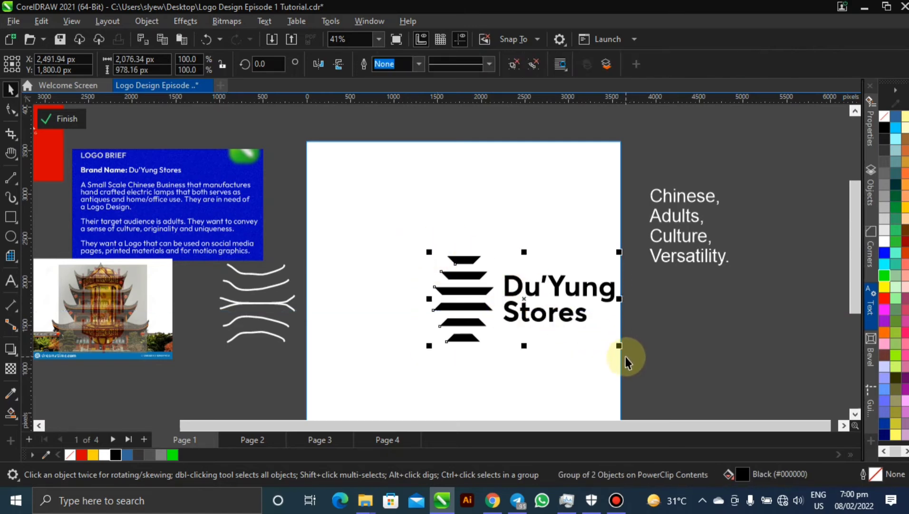
{"action": "key", "text": "p"}
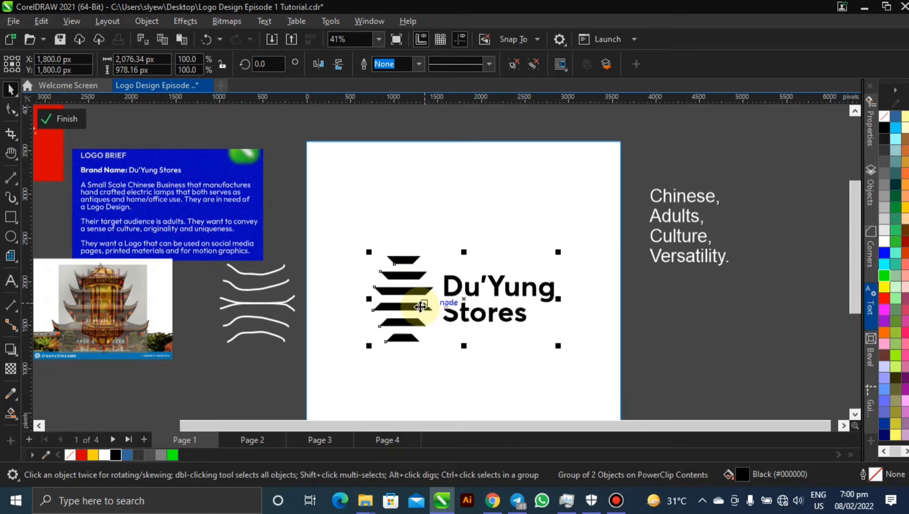
{"action": "key", "text": "ctrl+u"}
{"action": "scroll", "coordinate": [429, 305], "scroll_direction": "up", "scroll_amount": 2}
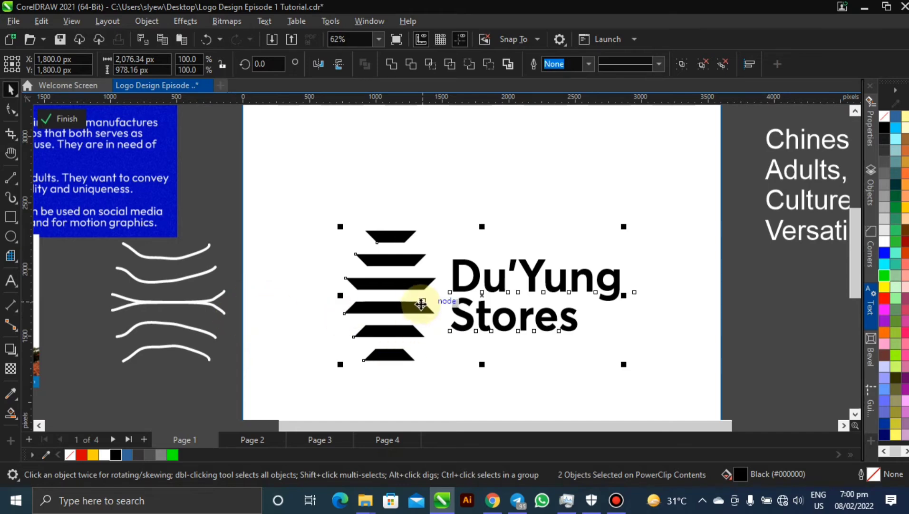
{"action": "left_click", "coordinate": [400, 279], "text": "ctrl"}
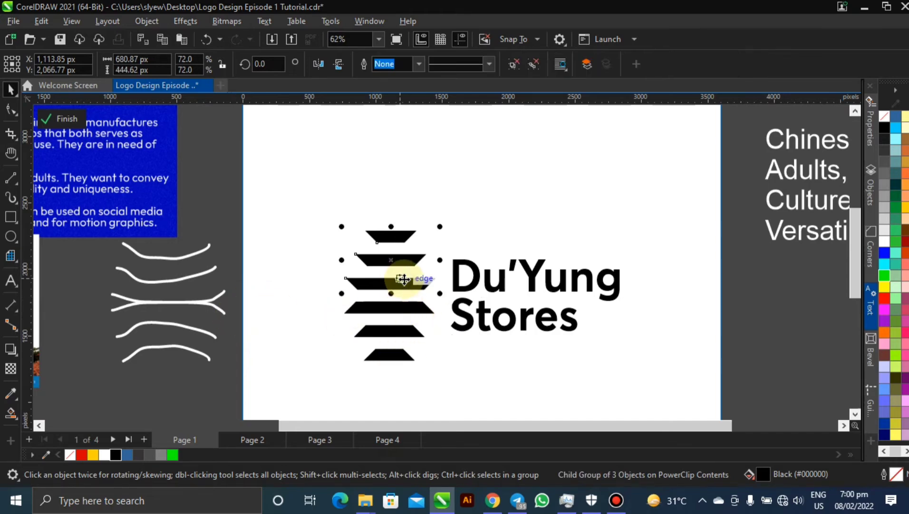
{"action": "left_click", "coordinate": [312, 248]}
{"action": "left_click", "coordinate": [368, 281]}
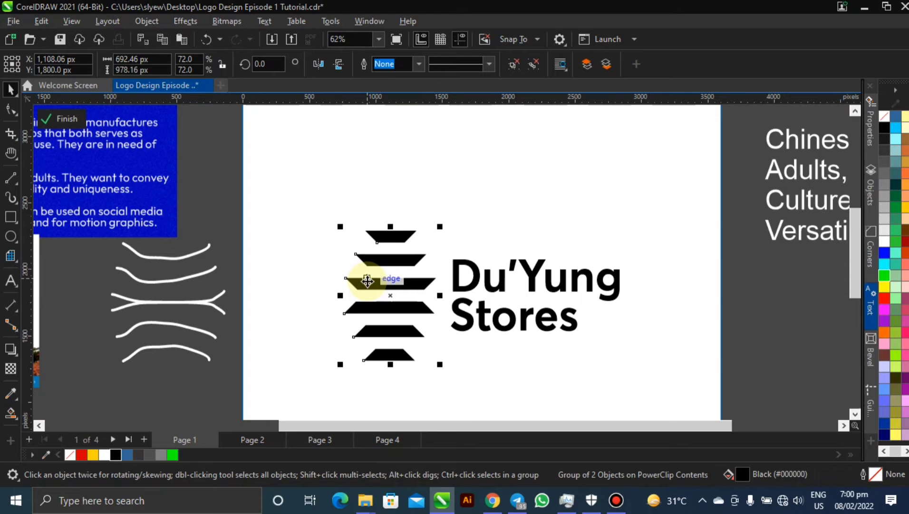
{"action": "left_click", "coordinate": [457, 286]}
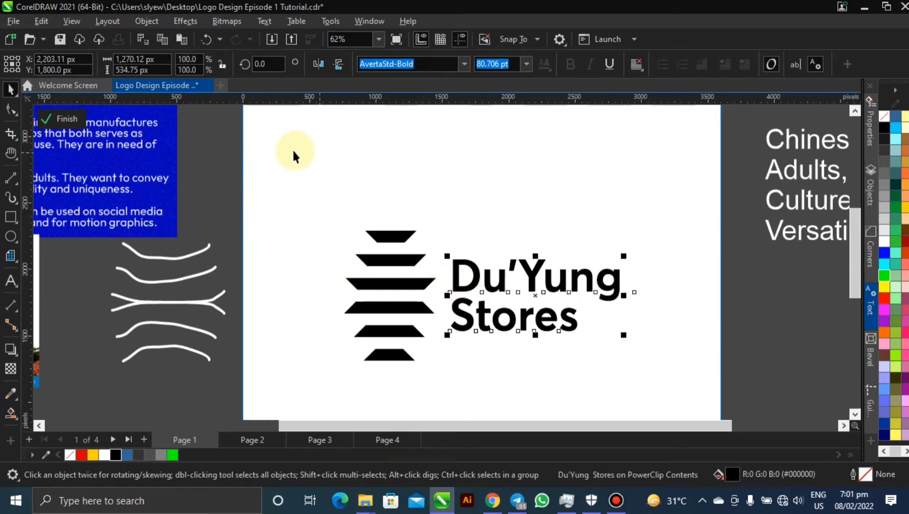
{"action": "left_click", "coordinate": [238, 138]}
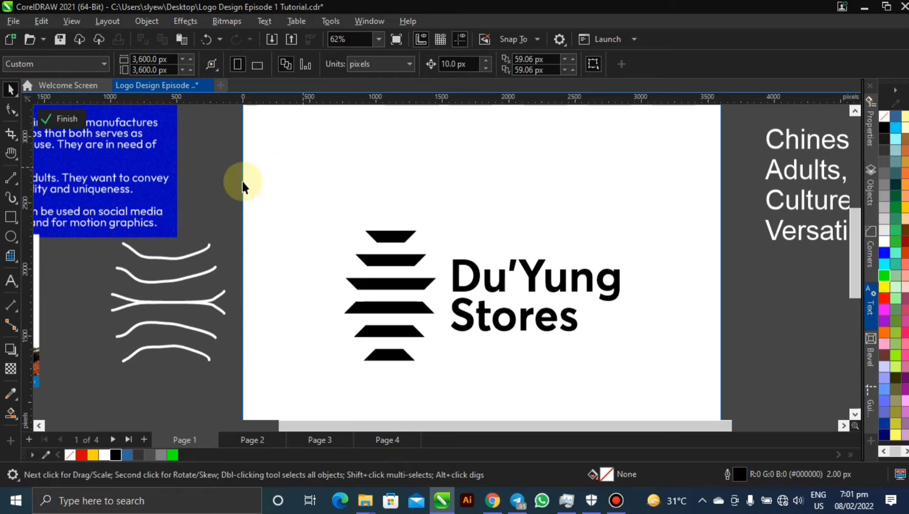
{"action": "left_click", "coordinate": [454, 276]}
{"action": "left_click", "coordinate": [398, 291]}
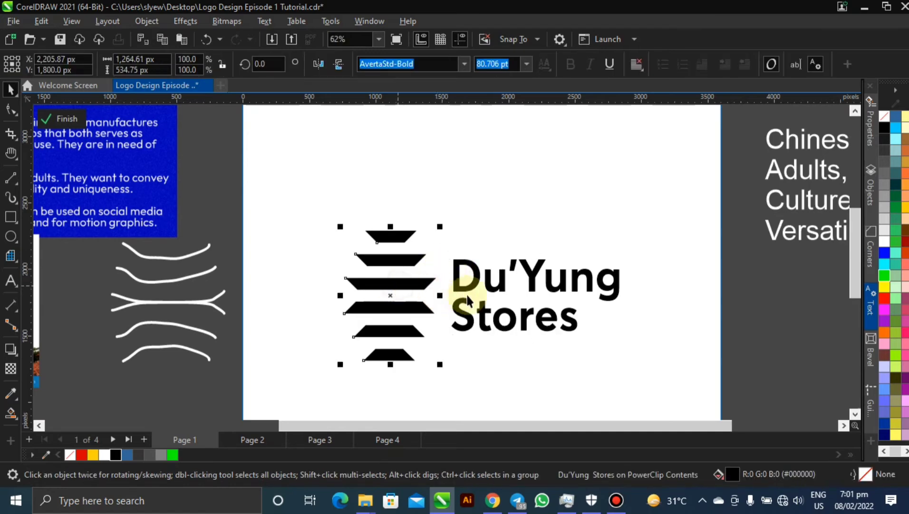
{"action": "key", "text": "ctrl+z"}
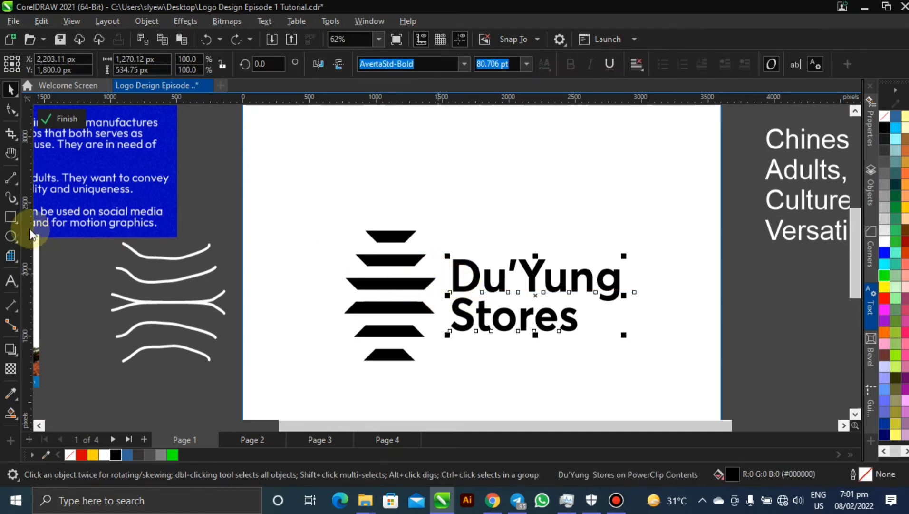
- Draw a narrow upright rectangle about 755 px tall above the gap between bands and text, and set its width to 83.33 px
{"action": "left_click_drag", "start_coordinate": [428, 139], "coordinate": [433, 243]}
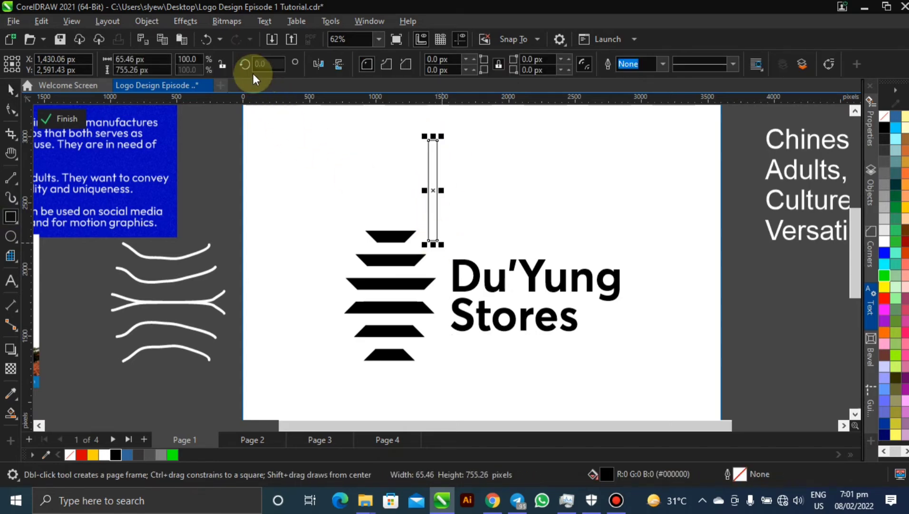
{"action": "left_click", "coordinate": [151, 60]}
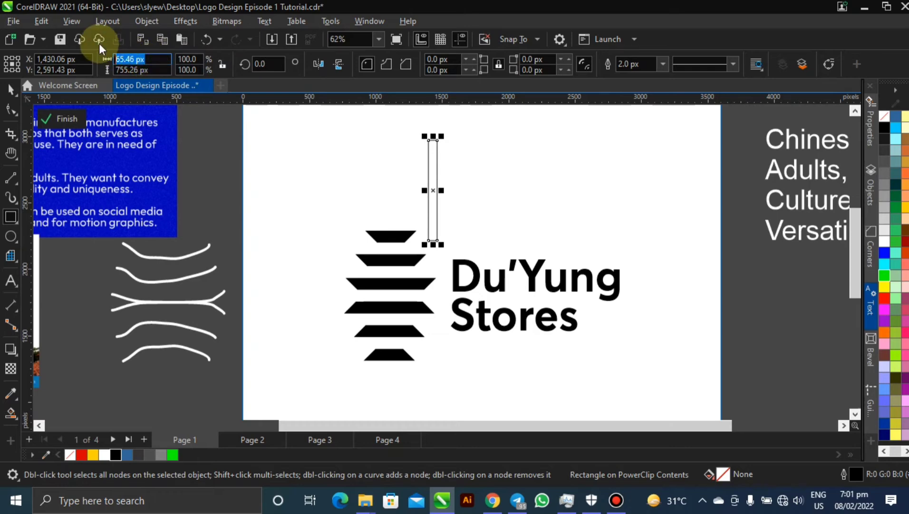
{"action": "type", "text": "83.33"}
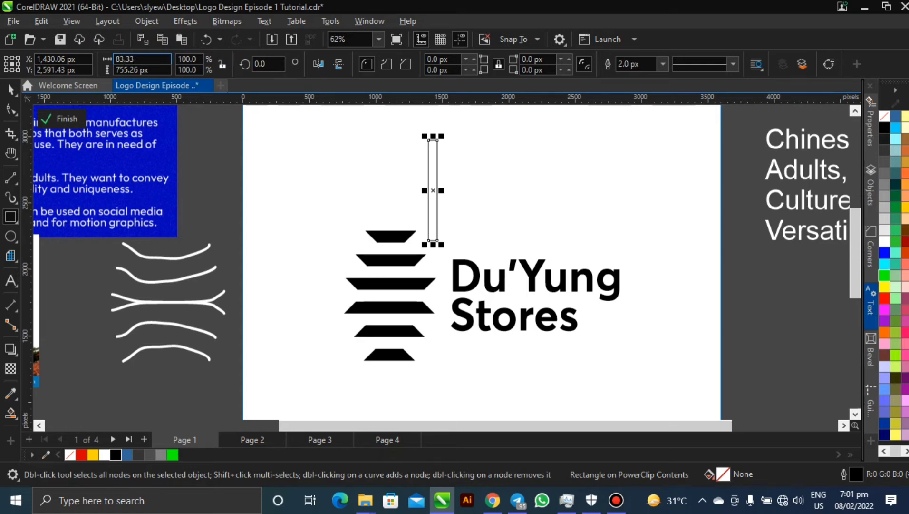
{"action": "key", "text": "Return"}
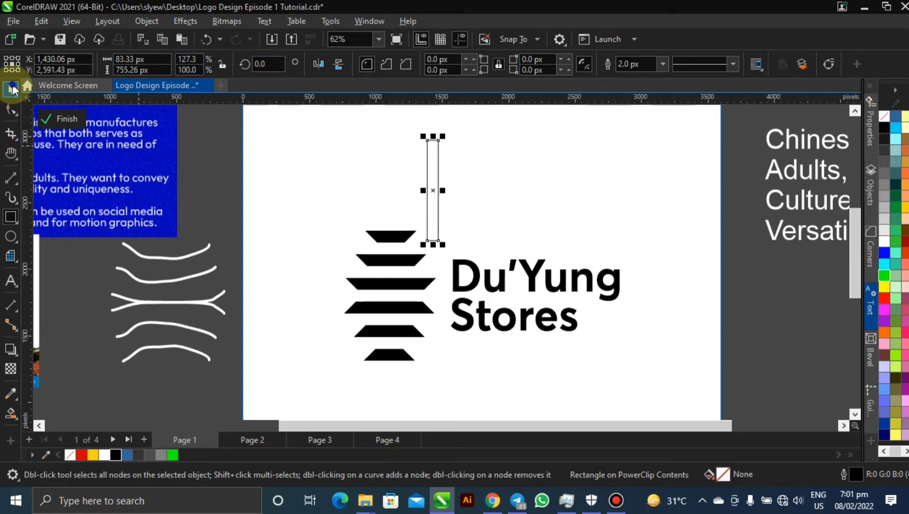
- Stretch the narrow upright rectangle to about 1,944 px tall, and place its left edge against the right tip of the widest black band
{"action": "left_click_drag", "start_coordinate": [433, 244], "coordinate": [428, 323]}
{"action": "scroll", "coordinate": [474, 305], "scroll_direction": "up", "scroll_amount": 4}
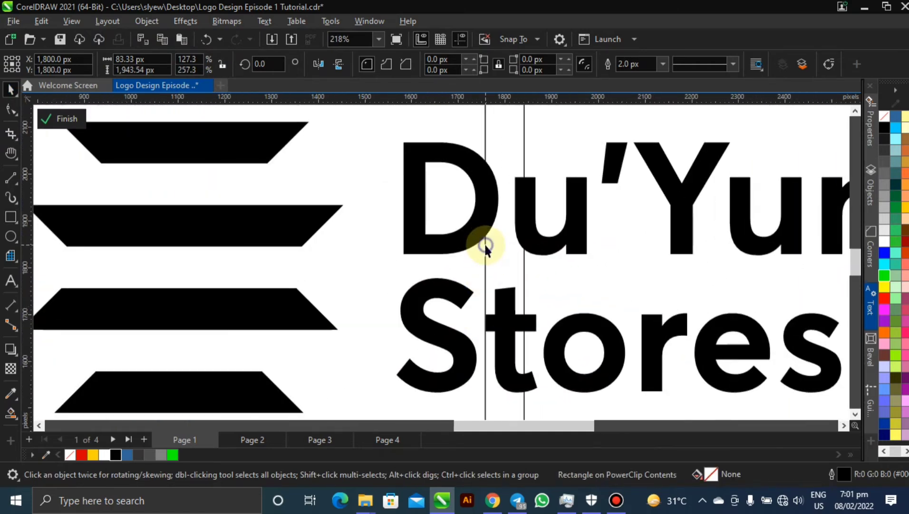
{"action": "left_click", "coordinate": [486, 246]}
{"action": "mouse_move", "coordinate": [486, 246]}
{"action": "left_mouse_down"}
{"action": "mouse_move", "coordinate": [456, 249]}
{"action": "mouse_move", "coordinate": [469, 250]}
{"action": "left_mouse_up"}
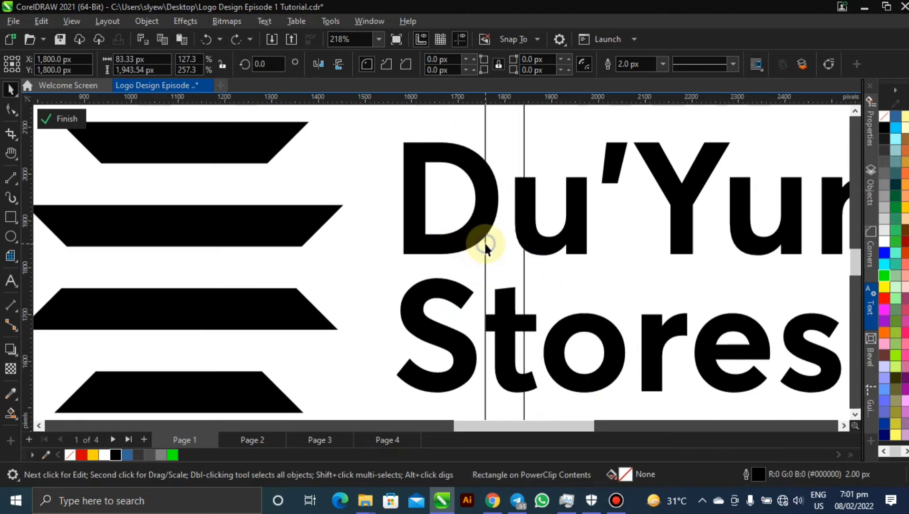
{"action": "left_click", "coordinate": [484, 243]}
{"action": "left_click_drag", "start_coordinate": [485, 245], "coordinate": [388, 253]}
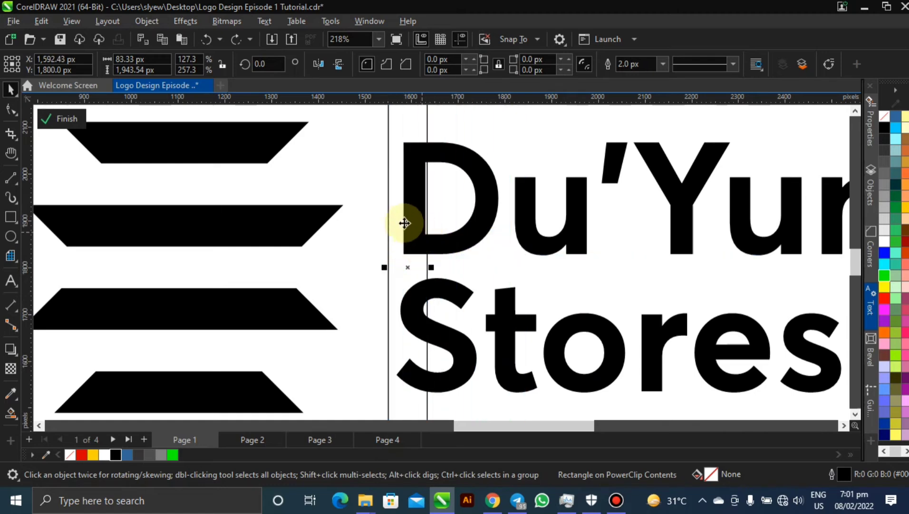
{"action": "left_click_drag", "start_coordinate": [388, 210], "coordinate": [344, 207]}
- Move the brand name text horizontally against the spacer rectangle's right edge, and move the rectangle off the page beside the keyword notes
{"action": "left_click", "coordinate": [410, 223]}
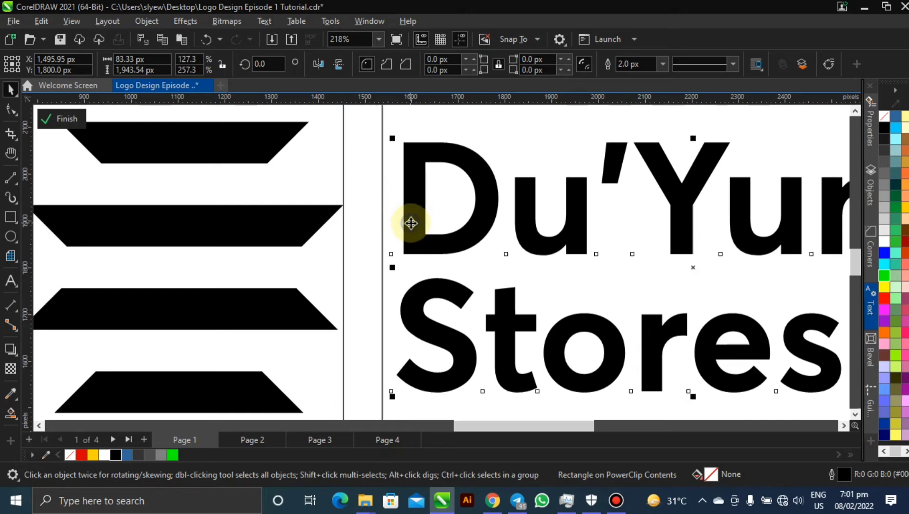
{"action": "left_click_drag", "start_coordinate": [404, 240], "coordinate": [378, 241]}
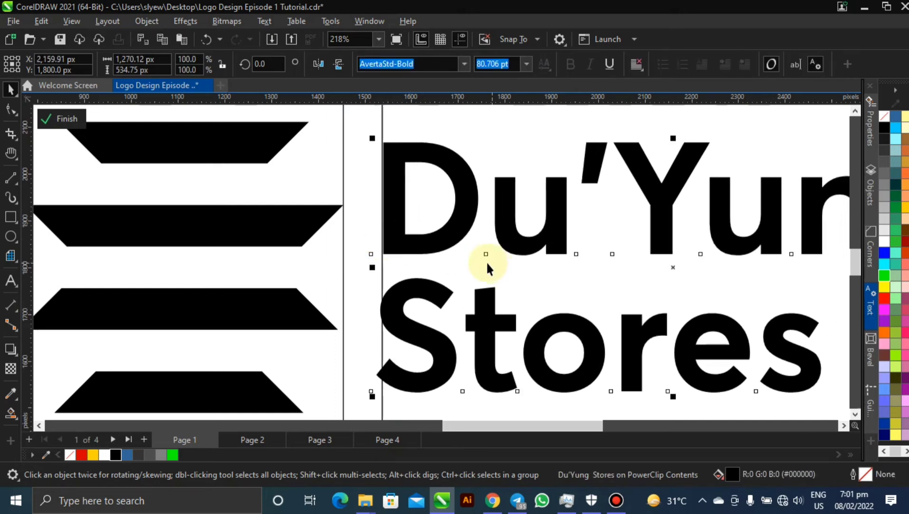
{"action": "scroll", "coordinate": [486, 261], "scroll_direction": "down", "scroll_amount": 5}
{"action": "left_click", "coordinate": [463, 212]}
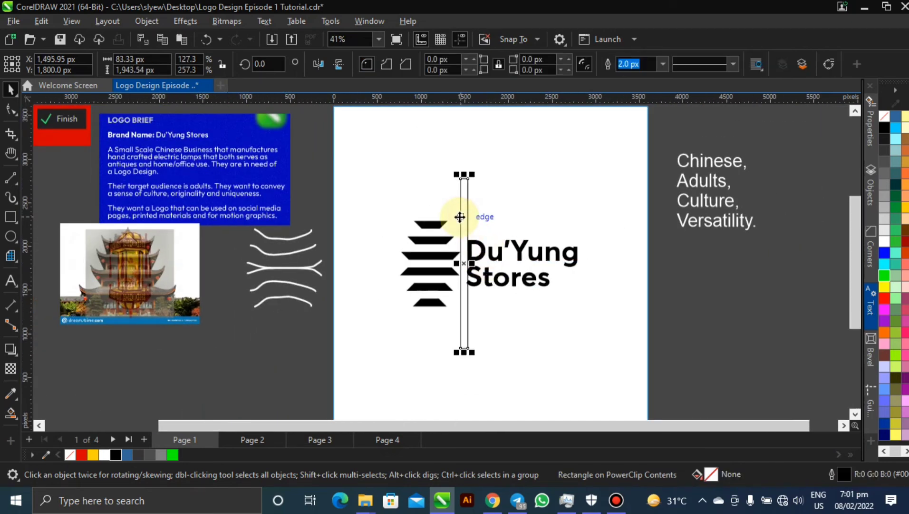
{"action": "left_click_drag", "start_coordinate": [465, 217], "coordinate": [786, 166]}
- Group the black bands with the brand name text, and centre the group on the page
{"action": "left_click", "coordinate": [377, 195]}
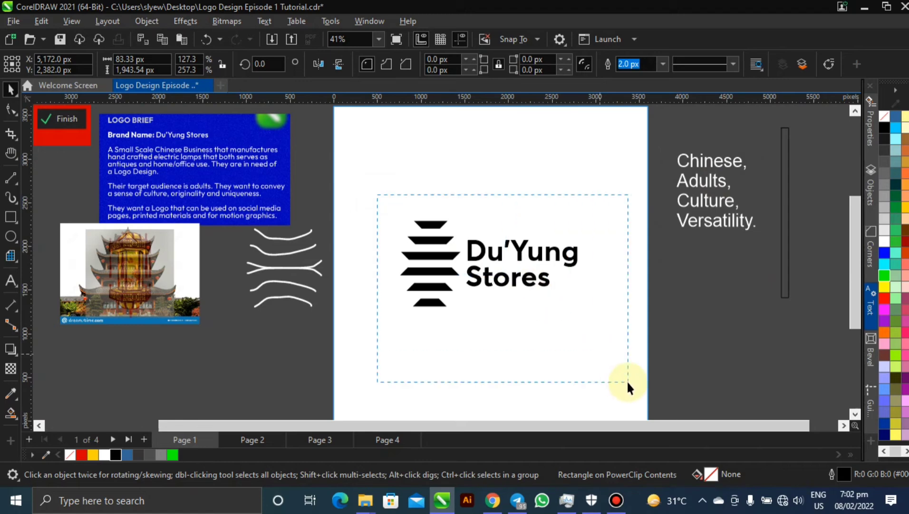
{"action": "left_click_drag", "start_coordinate": [626, 380], "coordinate": [626, 380]}
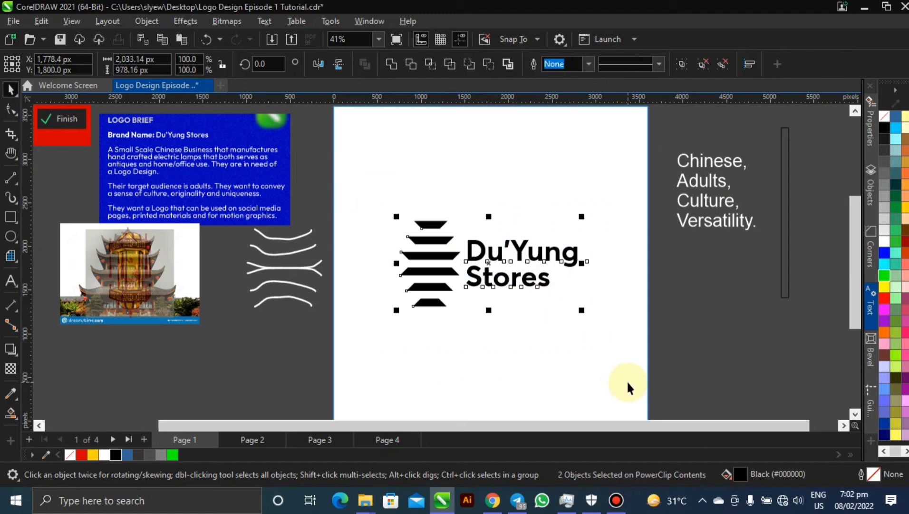
{"action": "left_click", "coordinate": [730, 307]}
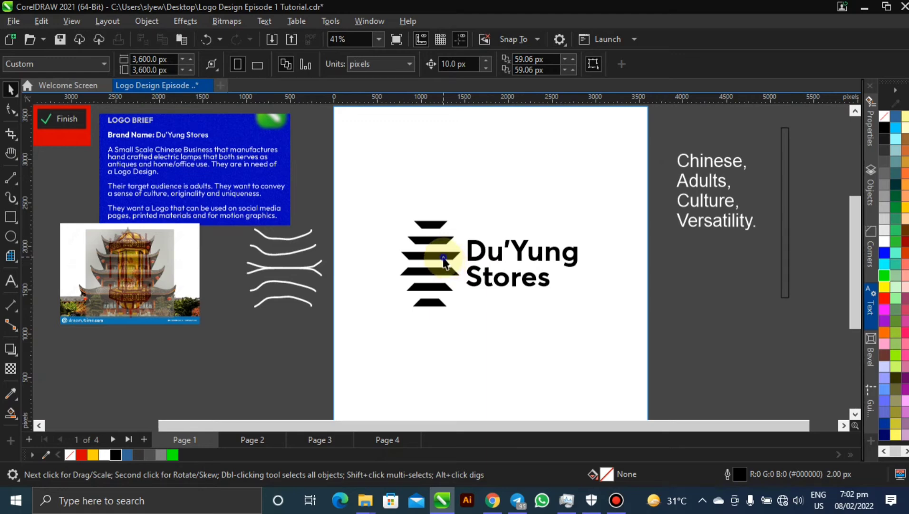
{"action": "left_click", "coordinate": [488, 250]}
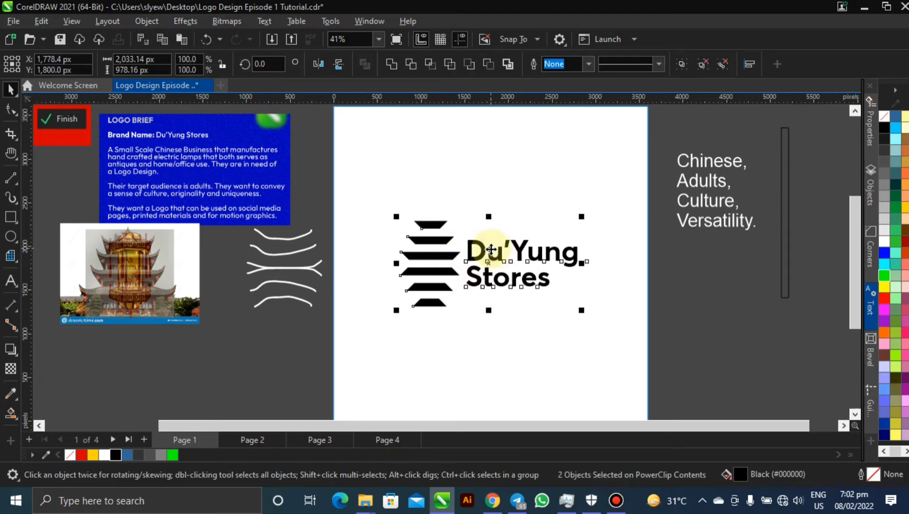
{"action": "key", "text": "ctrl+g"}
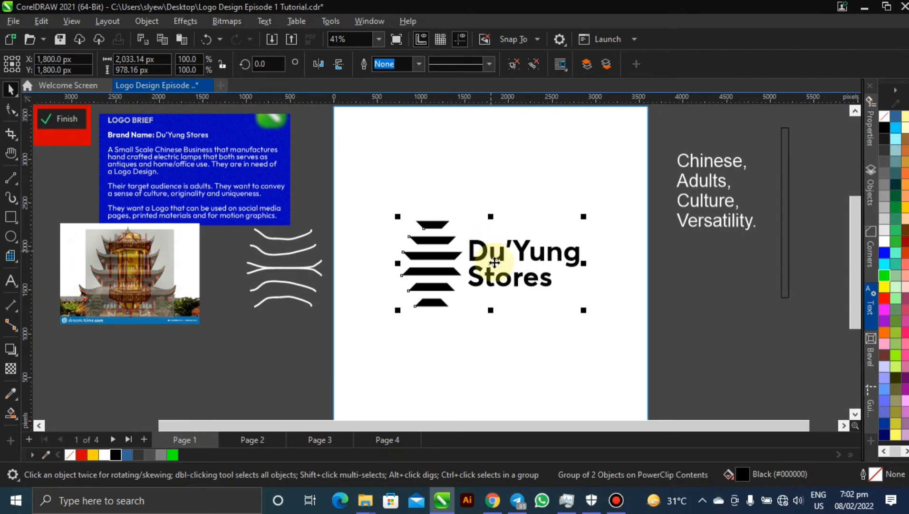
- Move the blue brief image upward, and move the red Ortner of China reference logo between it and the page
{"action": "scroll", "coordinate": [587, 257], "scroll_direction": "down", "scroll_amount": 1}
{"action": "scroll", "coordinate": [588, 258], "scroll_direction": "down", "scroll_amount": 1}
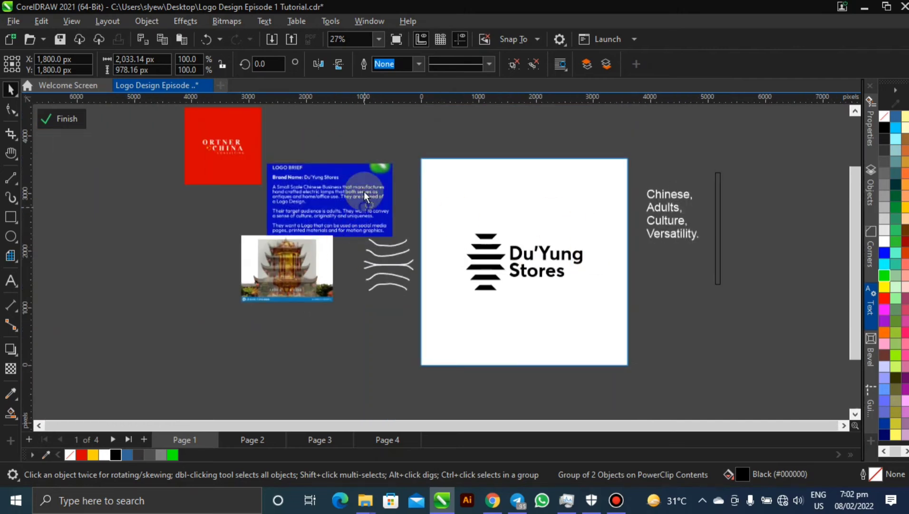
{"action": "left_click_drag", "start_coordinate": [365, 192], "coordinate": [360, 123]}
{"action": "left_click_drag", "start_coordinate": [249, 138], "coordinate": [380, 177]}
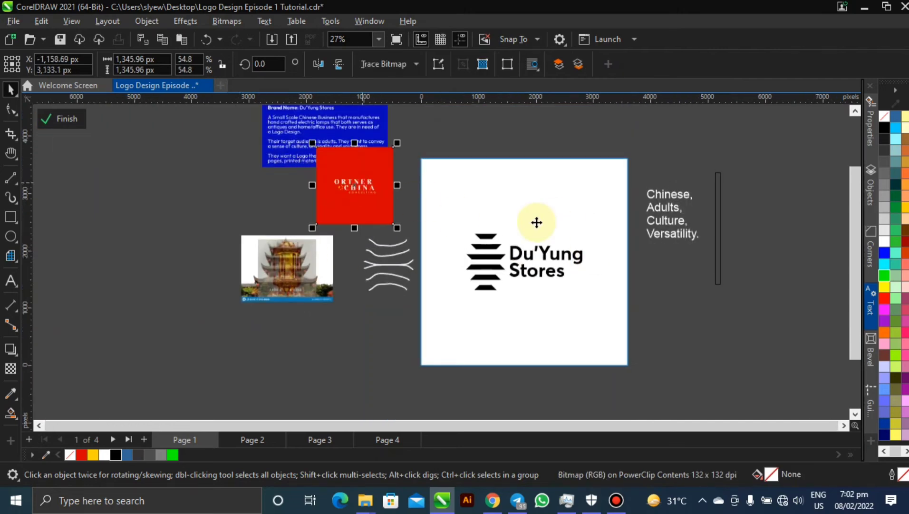
{"action": "left_click", "coordinate": [48, 249]}
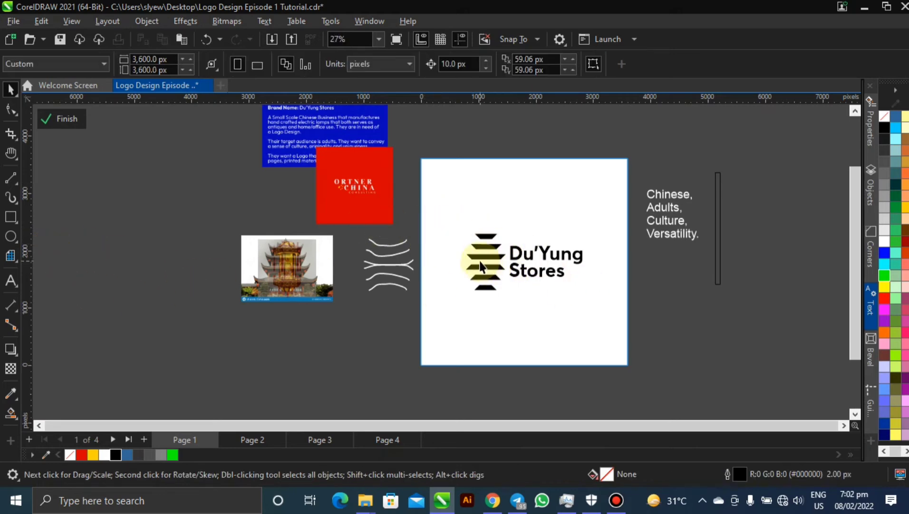
- Draw a square about 3,851 px wide covering the whole page, and centre it on the page
{"action": "key", "text": "z"}
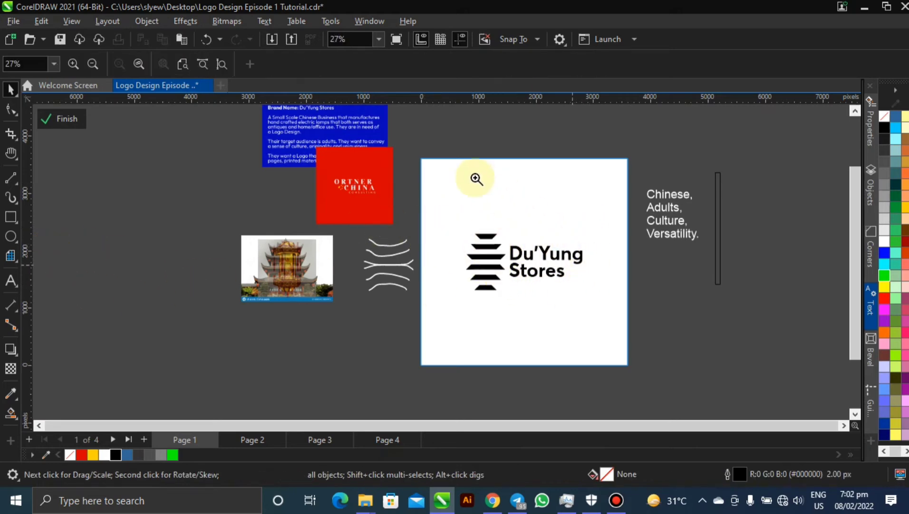
{"action": "left_click_drag", "start_coordinate": [404, 147], "coordinate": [653, 389]}
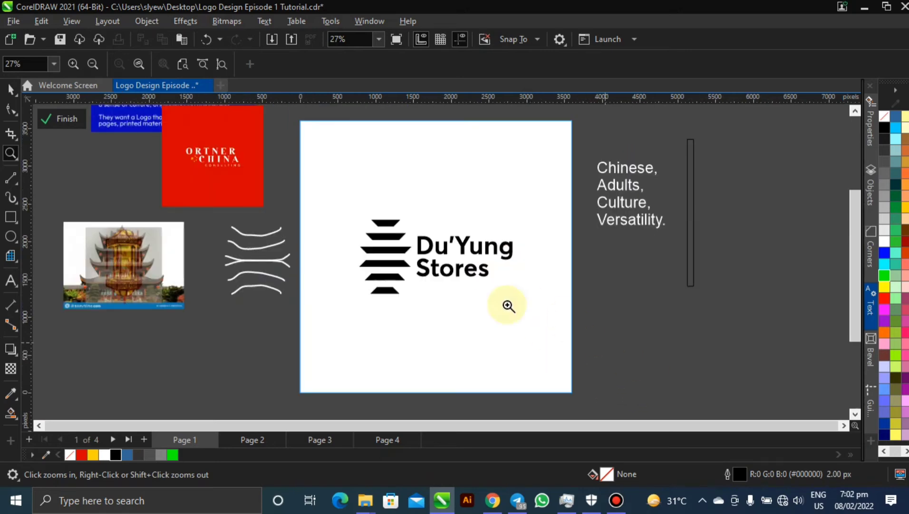
{"action": "left_click", "coordinate": [12, 217]}
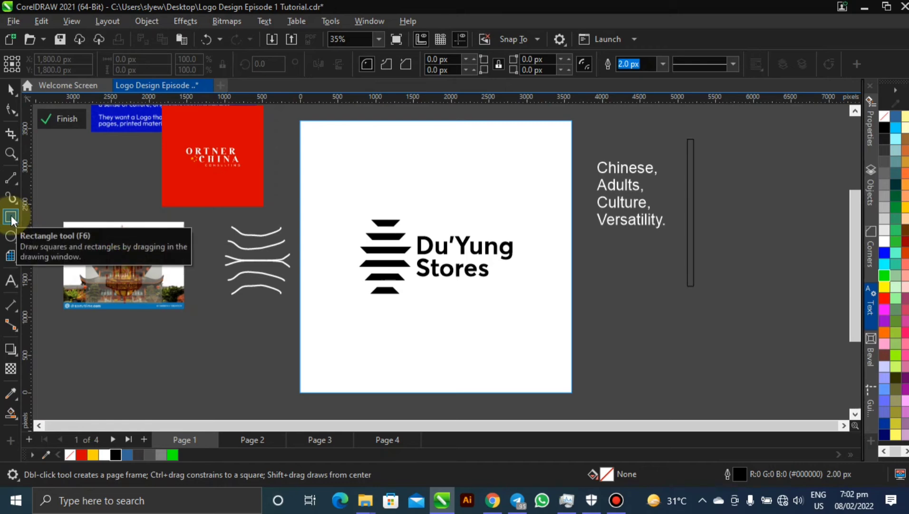
{"action": "left_click_drag", "start_coordinate": [292, 113], "coordinate": [581, 405]}
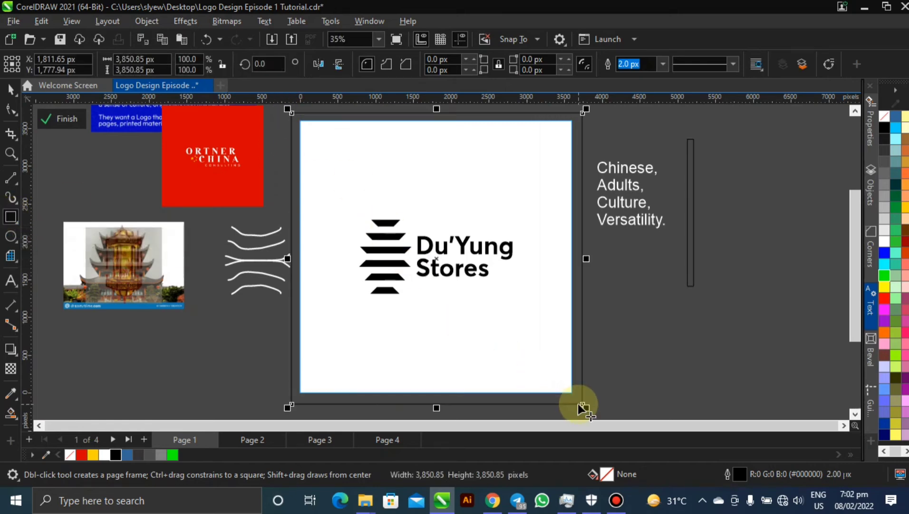
{"action": "key", "text": "p"}
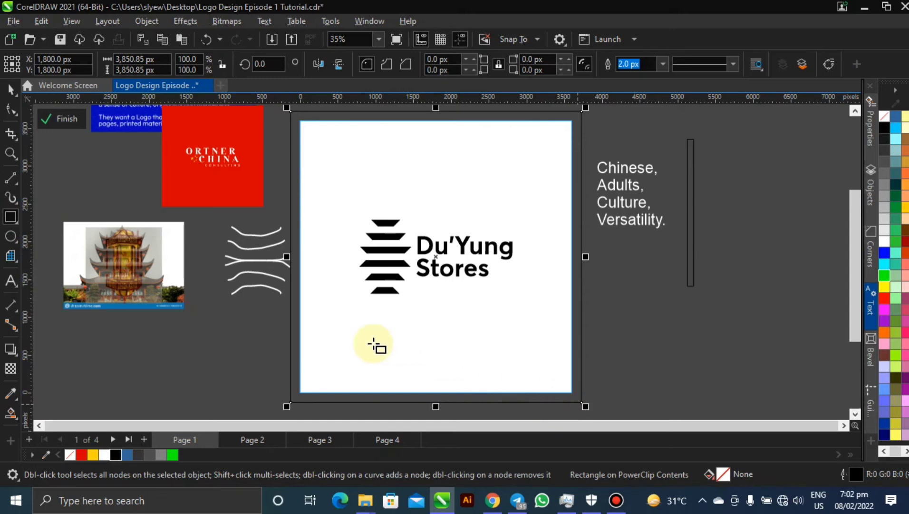
- Fill the square with black, remove its outline, and send it behind the grouped logo
{"action": "left_click", "coordinate": [117, 456]}
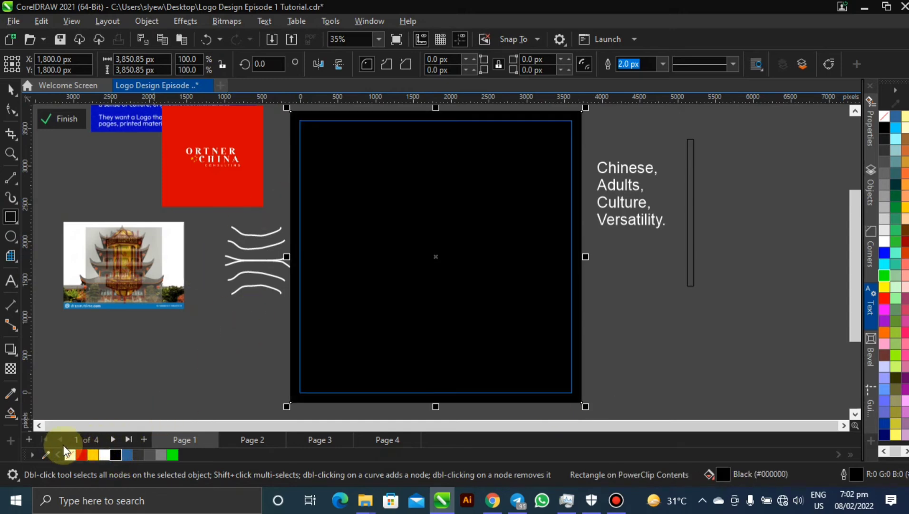
{"action": "right_click", "coordinate": [69, 455]}
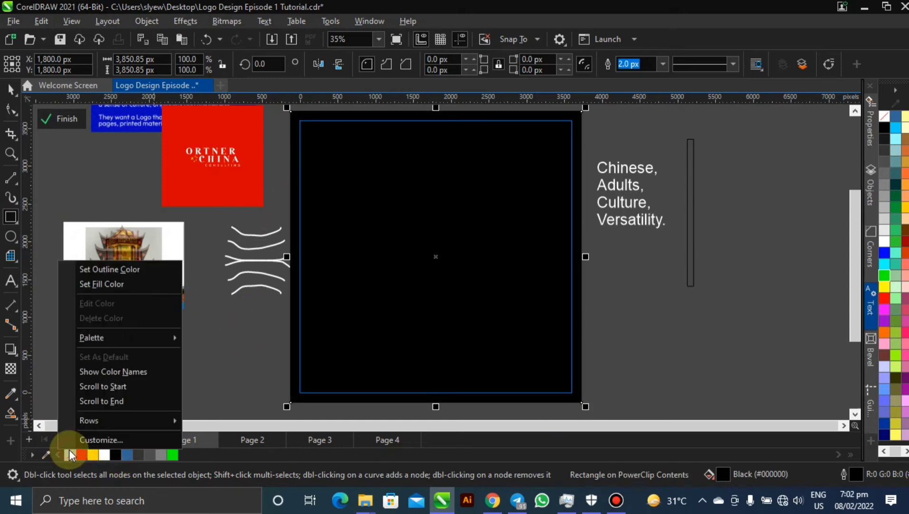
{"action": "left_click", "coordinate": [149, 269]}
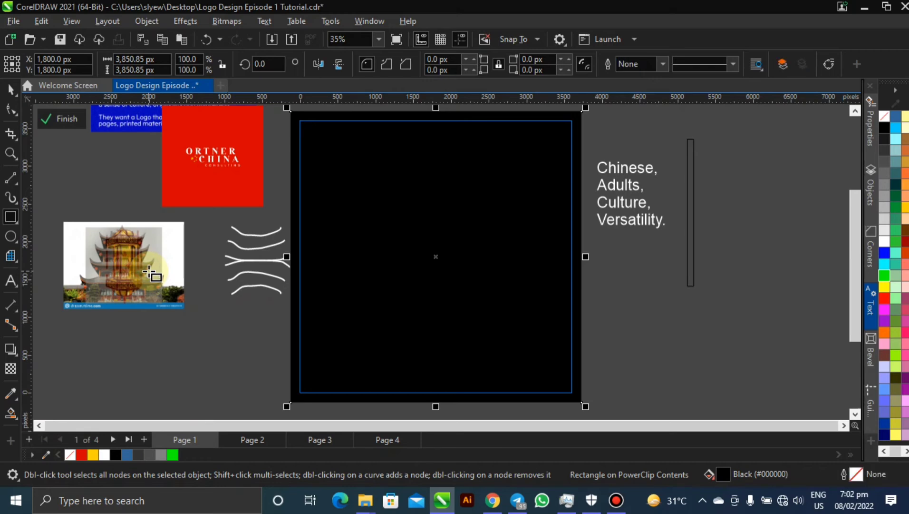
- Recolour the grouped logo white, and finish editing the PowerClip contents
{"action": "left_click", "coordinate": [10, 88]}
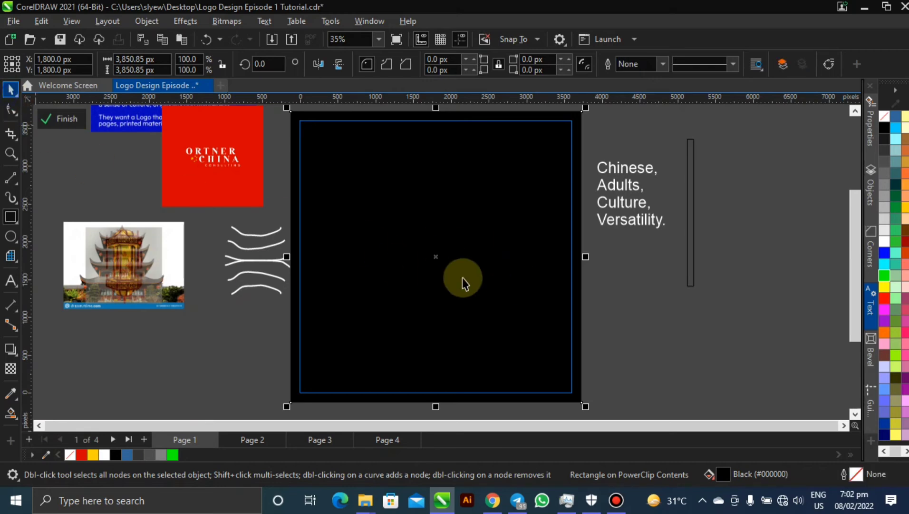
{"action": "left_click", "coordinate": [427, 253]}
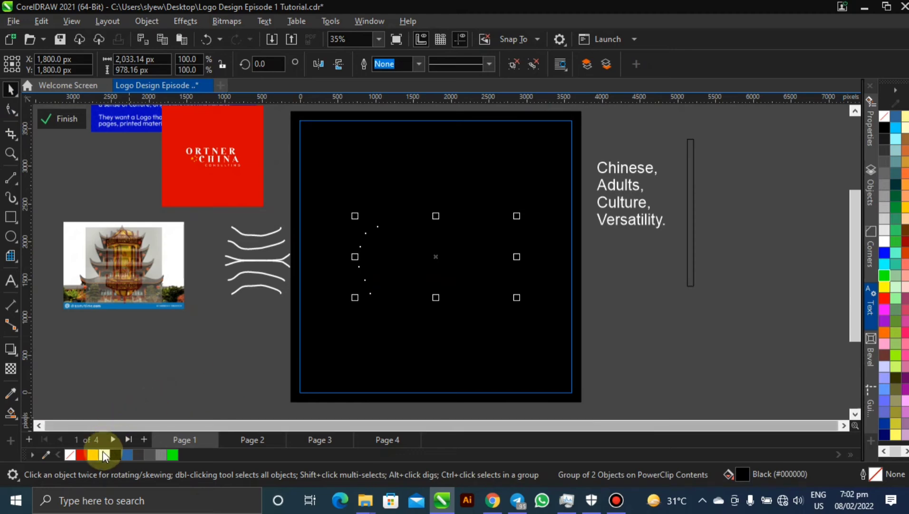
{"action": "left_click", "coordinate": [105, 454]}
{"action": "left_click", "coordinate": [645, 296], "text": "ctrl"}
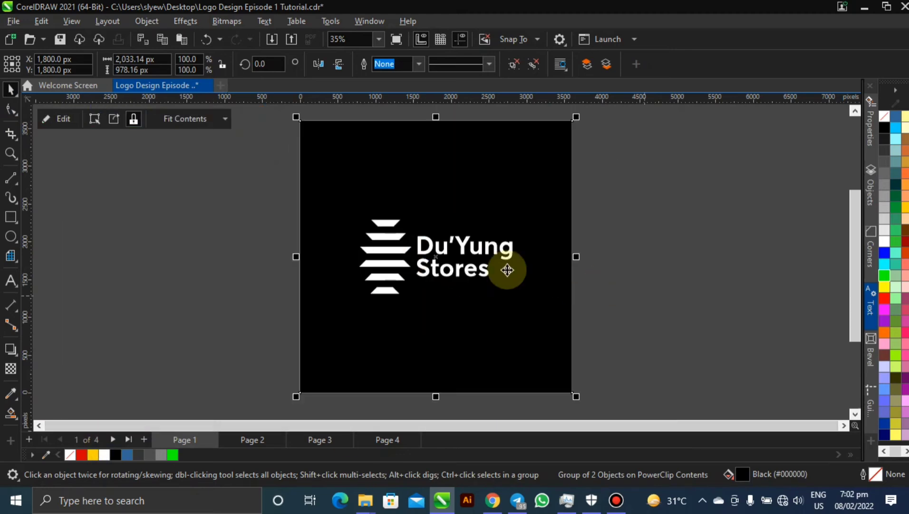
- Reopen the PowerClip contents, recolour the logo black and the background square white, and finish editing
{"action": "left_click", "coordinate": [407, 256], "text": "ctrl"}
{"action": "left_click", "coordinate": [396, 250]}
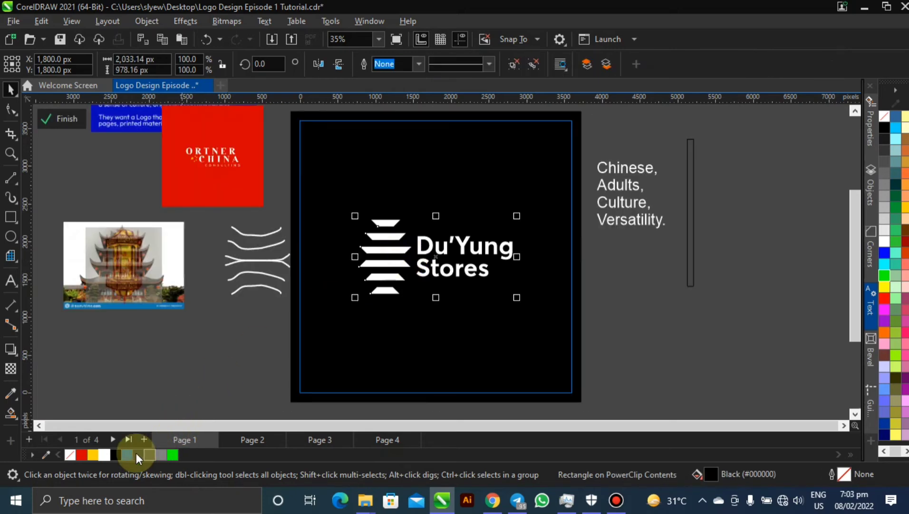
{"action": "left_click", "coordinate": [114, 439]}
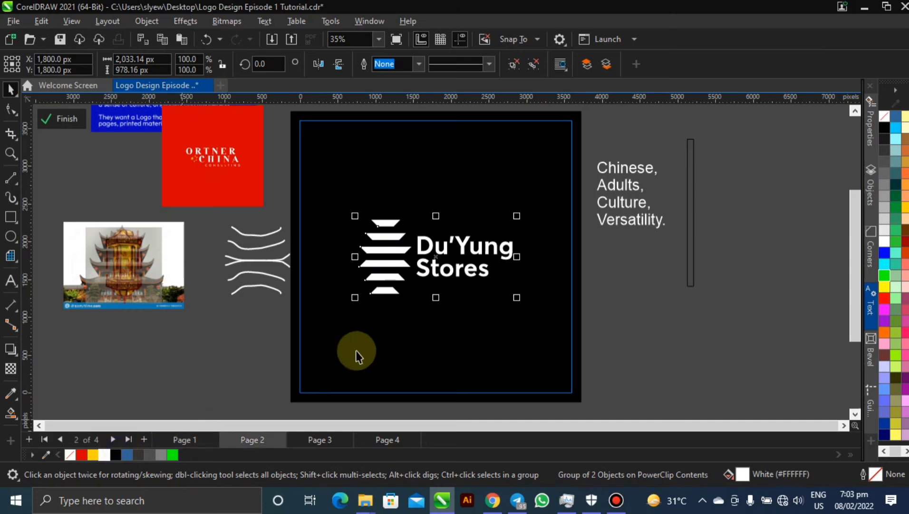
{"action": "left_click", "coordinate": [119, 449]}
{"action": "left_click", "coordinate": [303, 365]}
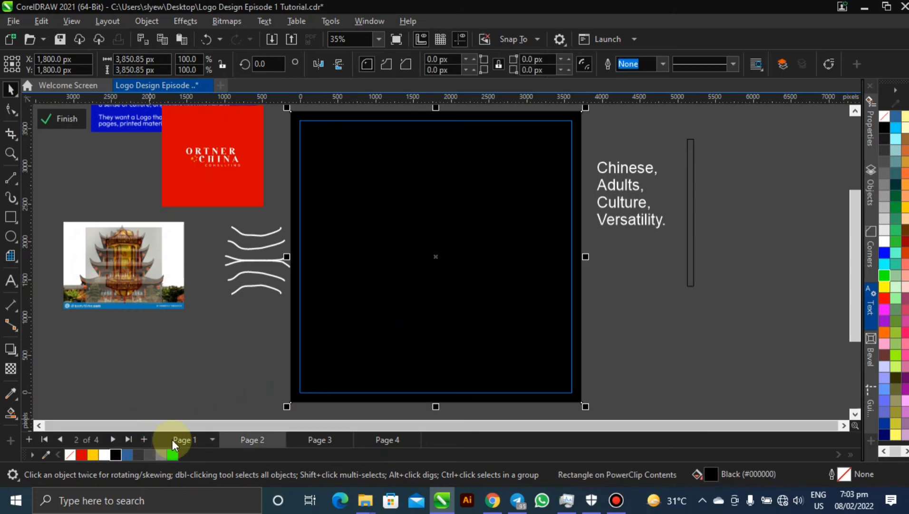
{"action": "left_click", "coordinate": [105, 452]}
{"action": "left_click", "coordinate": [242, 342], "text": "ctrl"}
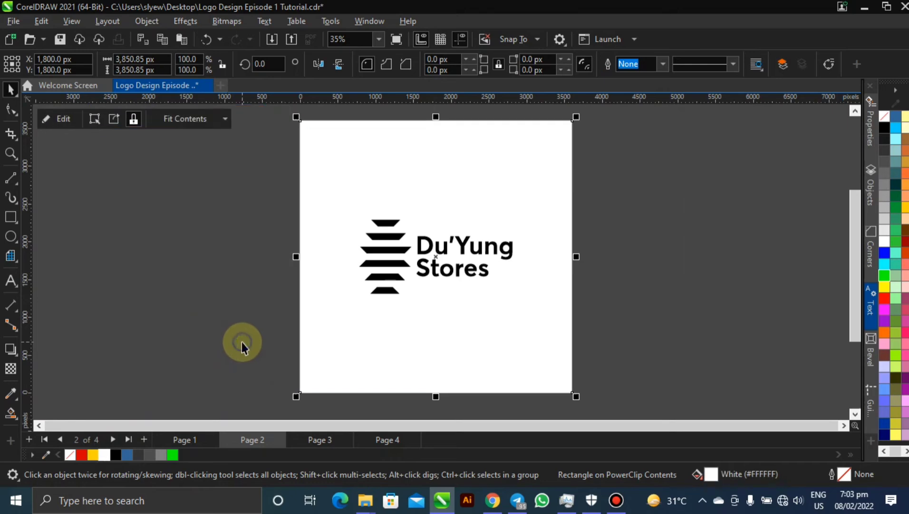
- Reopen the PowerClip contents on Page 1, and move the white sketch curves off the page beyond the spacer rectangle
{"action": "left_click", "coordinate": [204, 435]}
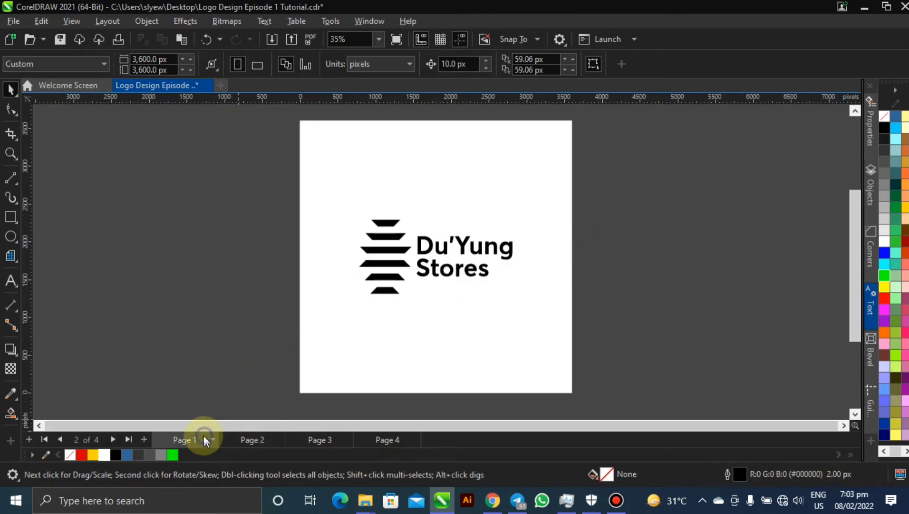
{"action": "left_click", "coordinate": [484, 247]}
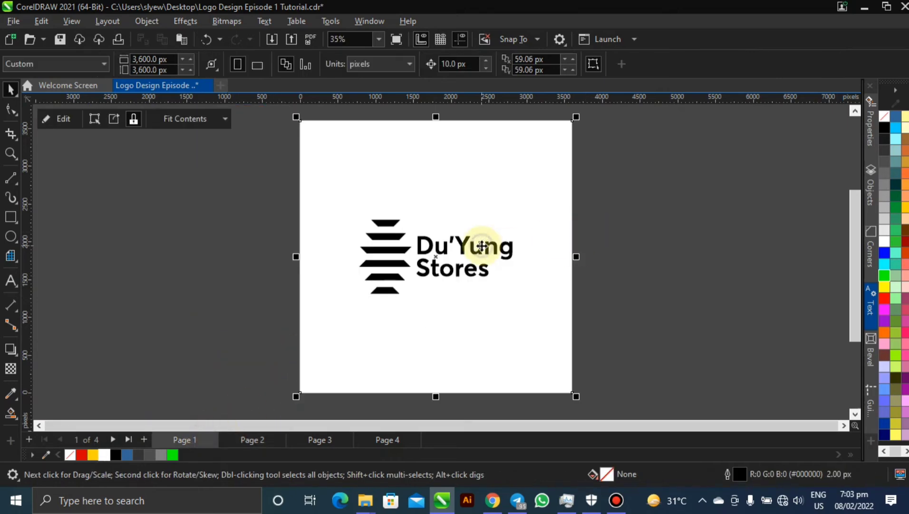
{"action": "left_click", "coordinate": [418, 279]}
{"action": "left_click", "coordinate": [754, 222]}
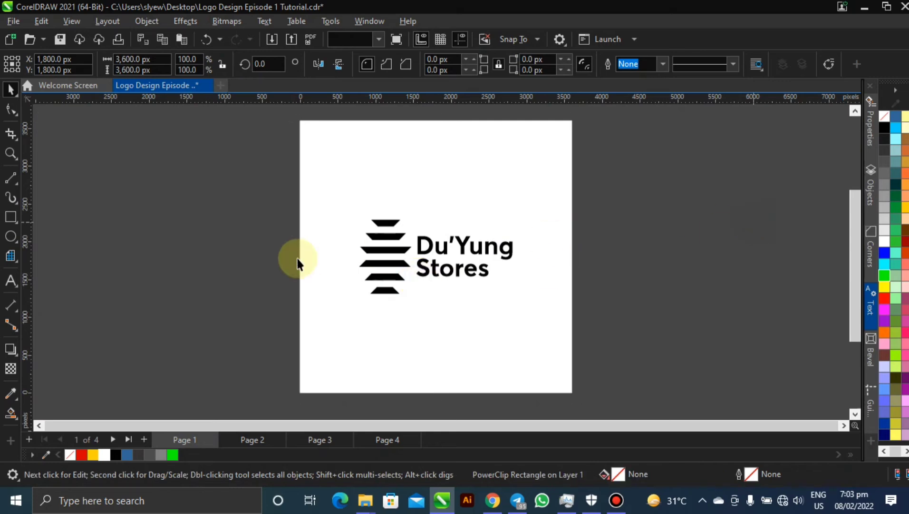
{"action": "left_click", "coordinate": [297, 263]}
{"action": "double_click", "coordinate": [411, 247]}
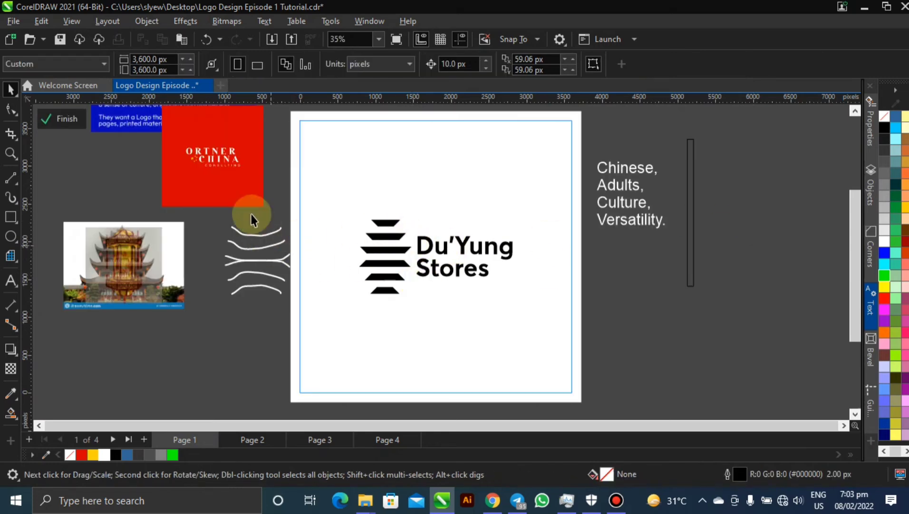
{"action": "left_click", "coordinate": [252, 240]}
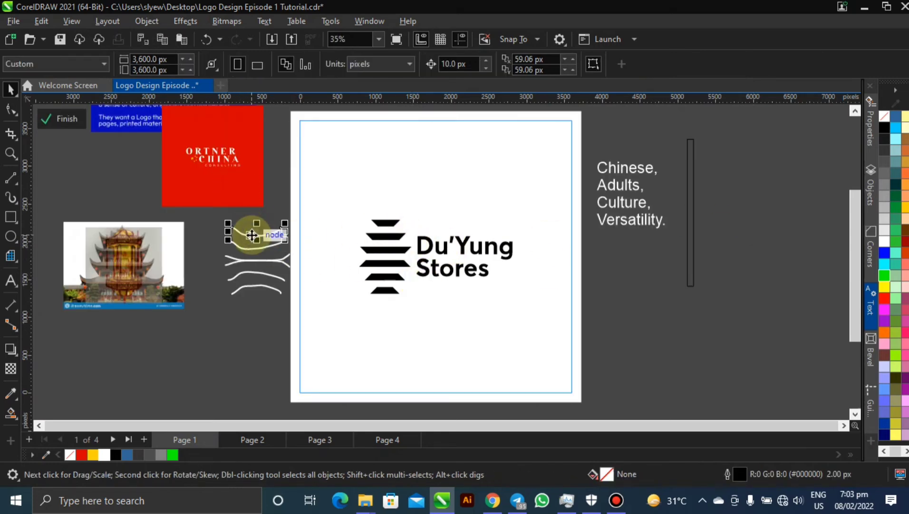
{"action": "left_click_drag", "start_coordinate": [265, 284], "coordinate": [769, 230]}
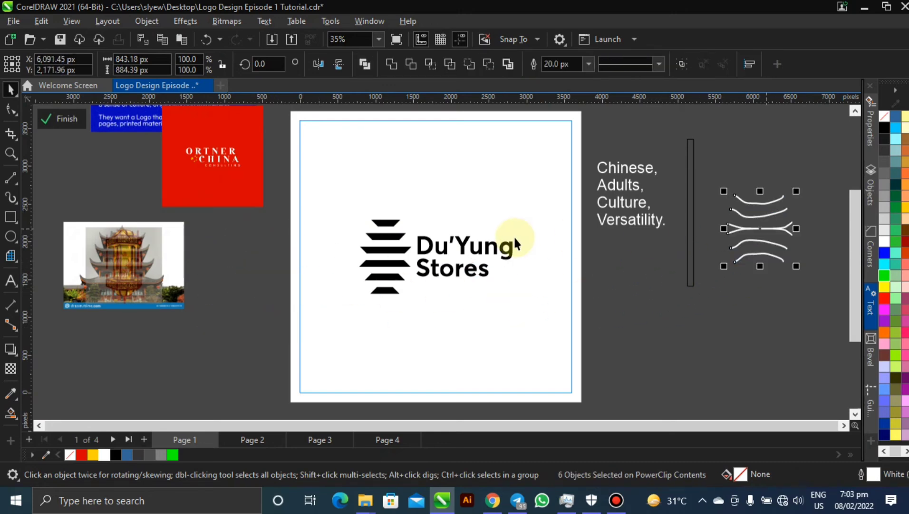
- Draw a square about 478 px wide between the pagoda photo and the page, and duplicate it twice below in an evenly spaced column
{"action": "left_click_drag", "start_coordinate": [200, 193], "coordinate": [171, 184]}
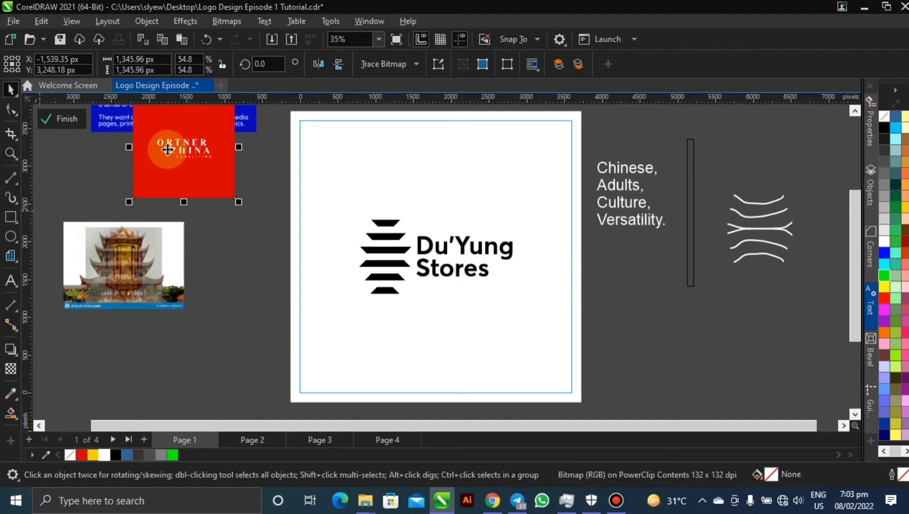
{"action": "left_click", "coordinate": [8, 223]}
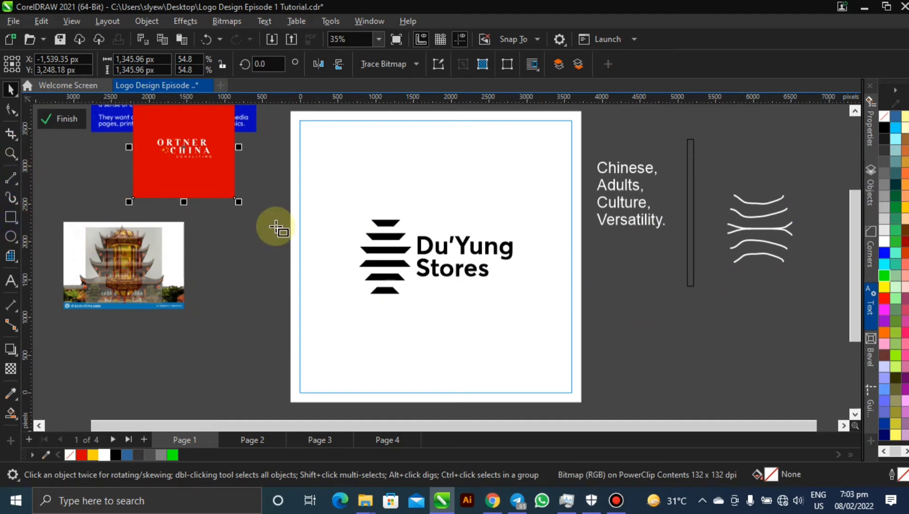
{"action": "left_click_drag", "start_coordinate": [230, 226], "coordinate": [257, 263]}
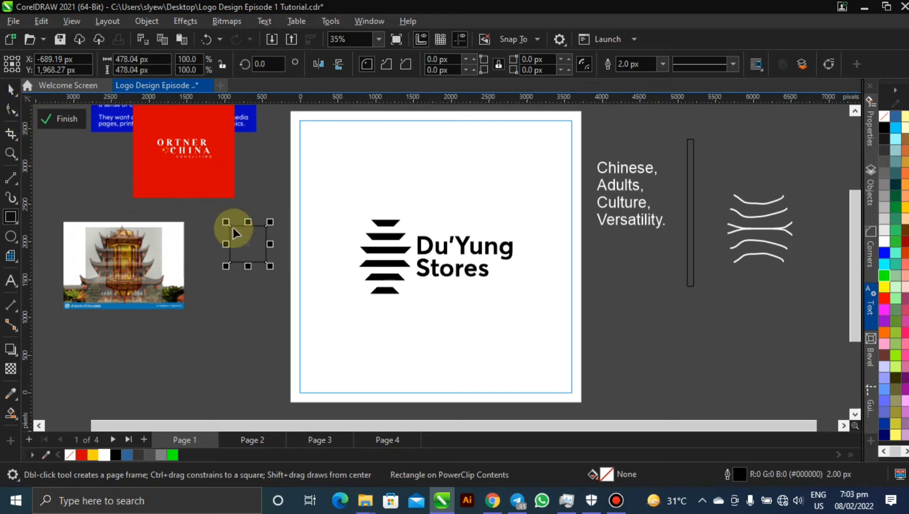
{"action": "left_click", "coordinate": [11, 89]}
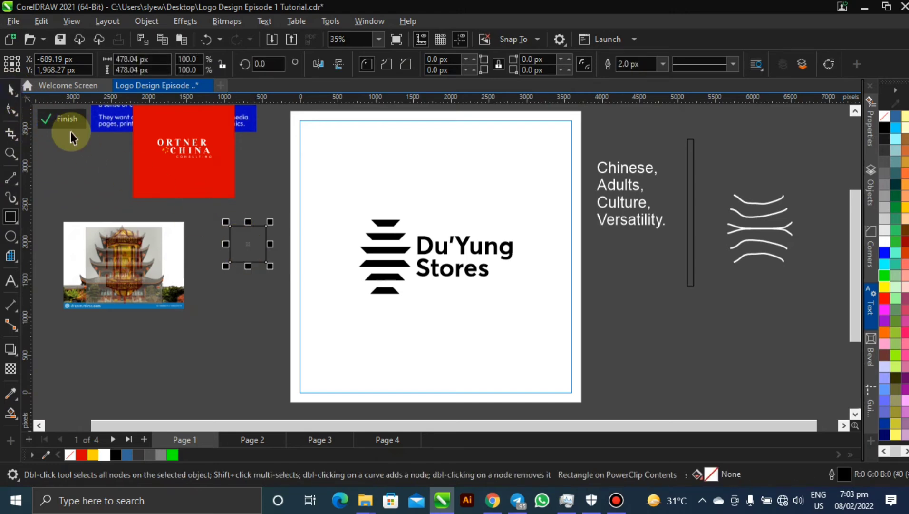
{"action": "left_click", "coordinate": [247, 245]}
{"action": "left_click_drag", "start_coordinate": [247, 252], "coordinate": [247, 279]}
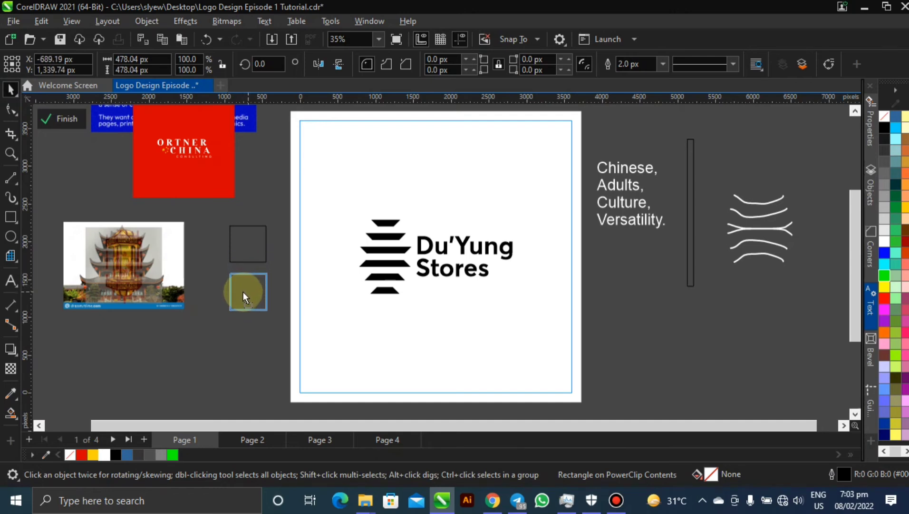
{"action": "left_click_drag", "start_coordinate": [243, 291], "coordinate": [241, 290]}
{"action": "key", "text": "ctrl+d"}
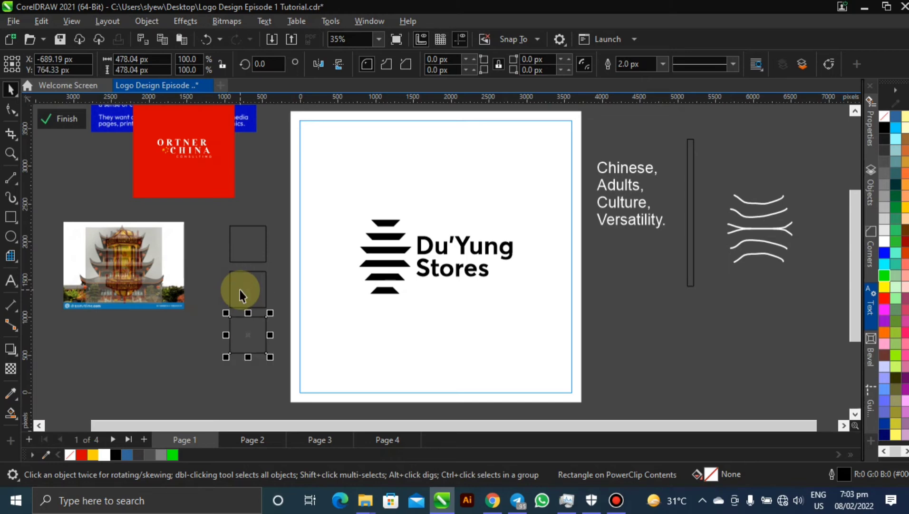
- Move the pagoda photo off to the far side of the page, and place the red Ortner China reference beside the three squares
{"action": "left_click_drag", "start_coordinate": [211, 173], "coordinate": [287, 185]}
{"action": "scroll", "coordinate": [233, 188], "scroll_direction": "up", "scroll_amount": 3}
{"action": "left_click", "coordinate": [271, 318]}
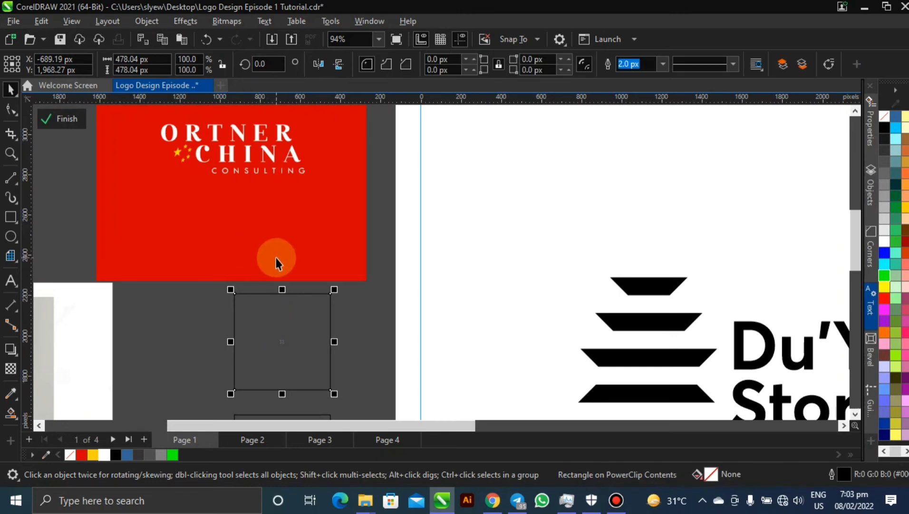
{"action": "scroll", "coordinate": [276, 257], "scroll_direction": "down", "scroll_amount": 4}
{"action": "left_click", "coordinate": [255, 249]}
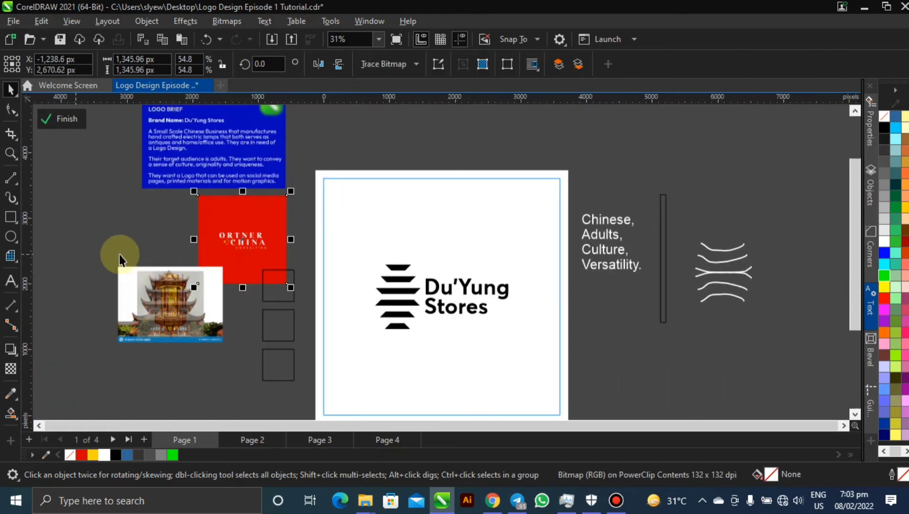
{"action": "left_click_drag", "start_coordinate": [92, 258], "coordinate": [232, 374]}
{"action": "mouse_move", "coordinate": [205, 305]}
{"action": "left_mouse_down"}
{"action": "mouse_move", "coordinate": [750, 206]}
{"action": "mouse_move", "coordinate": [759, 191]}
{"action": "left_mouse_up"}
{"action": "mouse_move", "coordinate": [247, 248]}
{"action": "left_mouse_down"}
{"action": "mouse_move", "coordinate": [201, 273]}
{"action": "mouse_move", "coordinate": [212, 319]}
{"action": "left_mouse_up"}
{"action": "scroll", "coordinate": [238, 378], "scroll_direction": "up", "scroll_amount": 2}
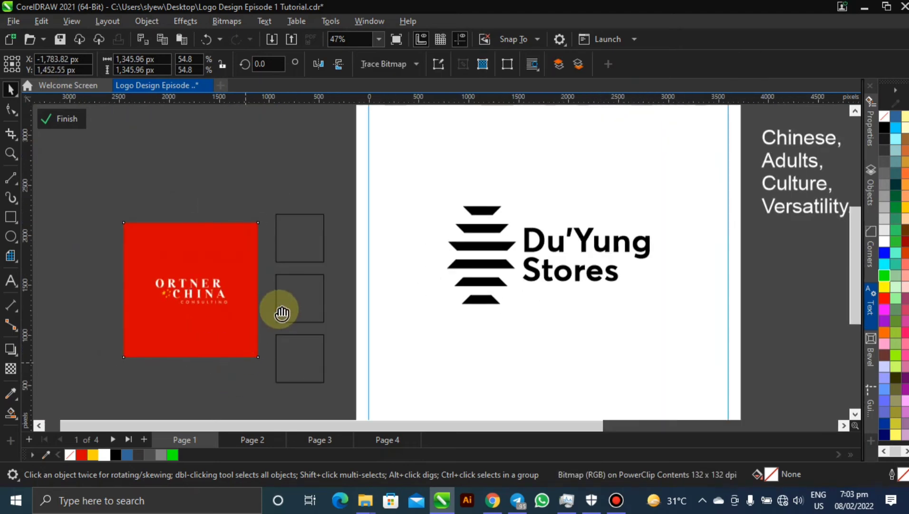
{"action": "key", "text": "h"}
{"action": "left_click_drag", "start_coordinate": [282, 312], "coordinate": [376, 254]}
{"action": "scroll", "coordinate": [377, 252], "scroll_direction": "up", "scroll_amount": 1}
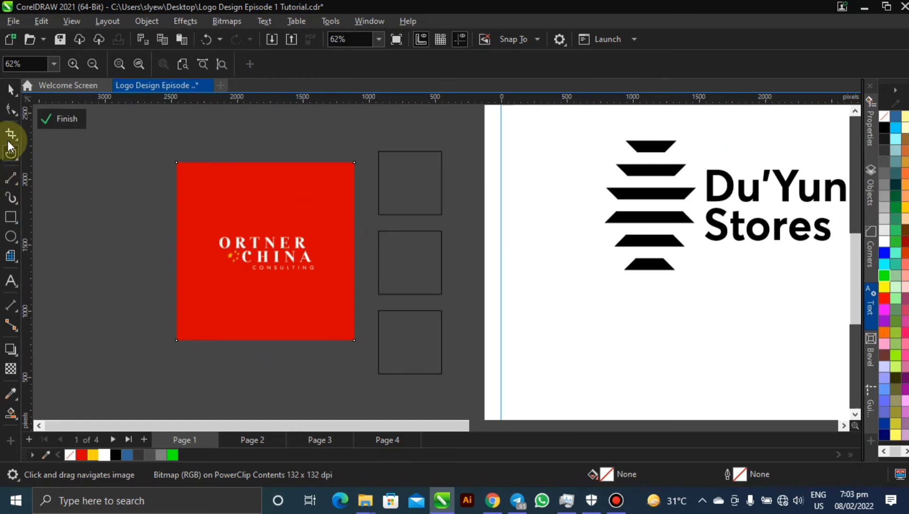
{"action": "left_click", "coordinate": [13, 90]}
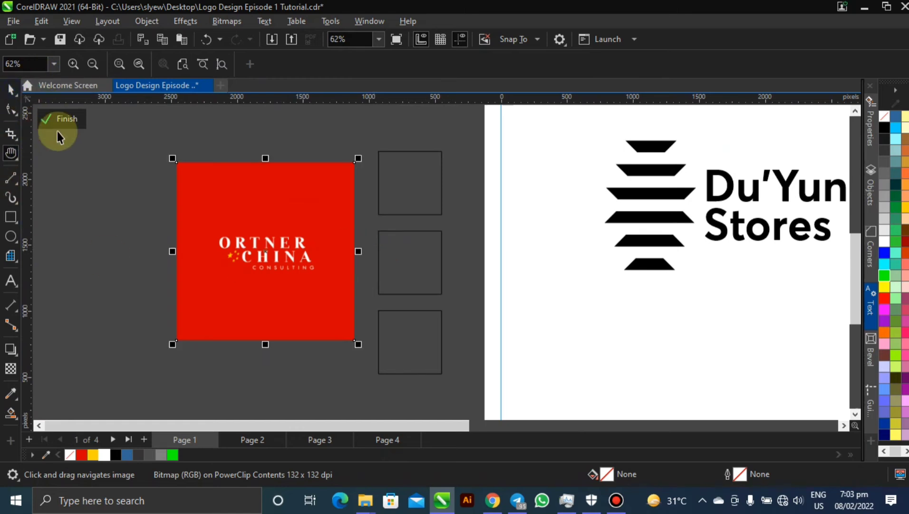
{"action": "left_click", "coordinate": [369, 188]}
{"action": "left_click", "coordinate": [391, 193]}
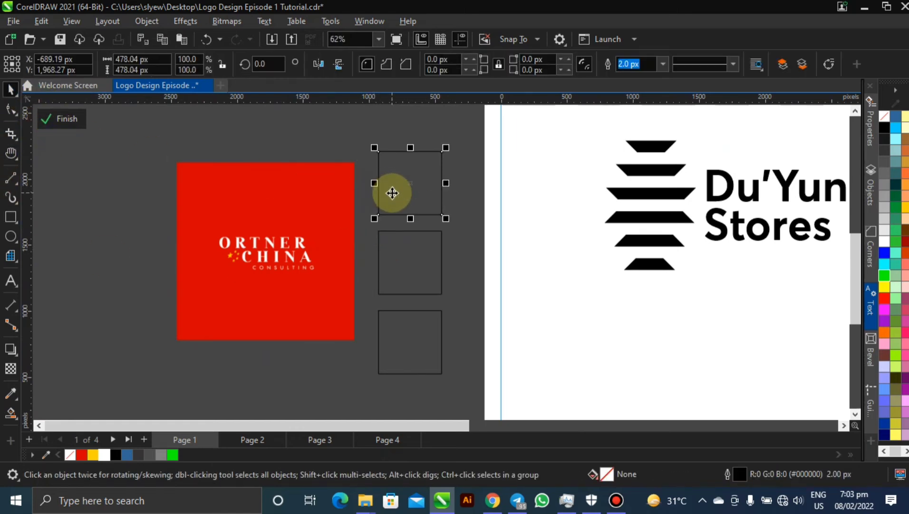
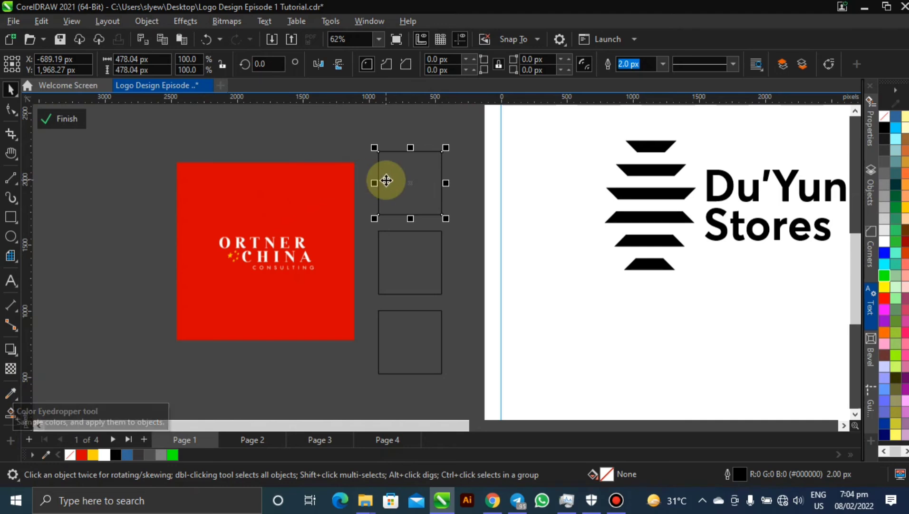
{"action": "left_click", "coordinate": [431, 174]}
{"action": "left_click", "coordinate": [419, 174]}
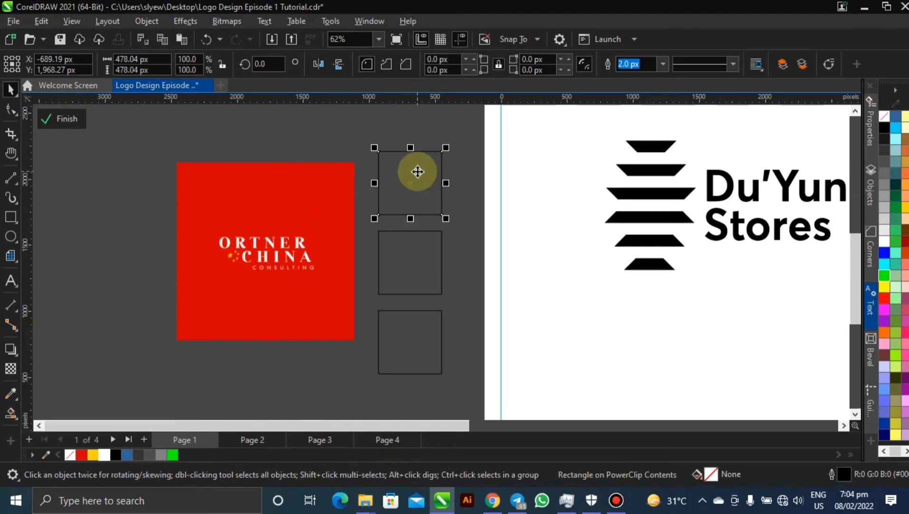
{"action": "key", "text": "ctrl+shift+e"}
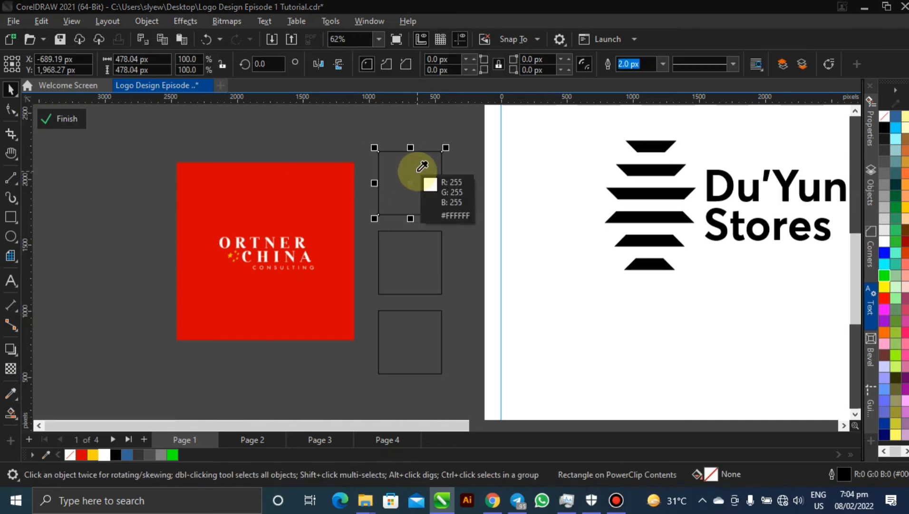
{"action": "left_click", "coordinate": [15, 88]}
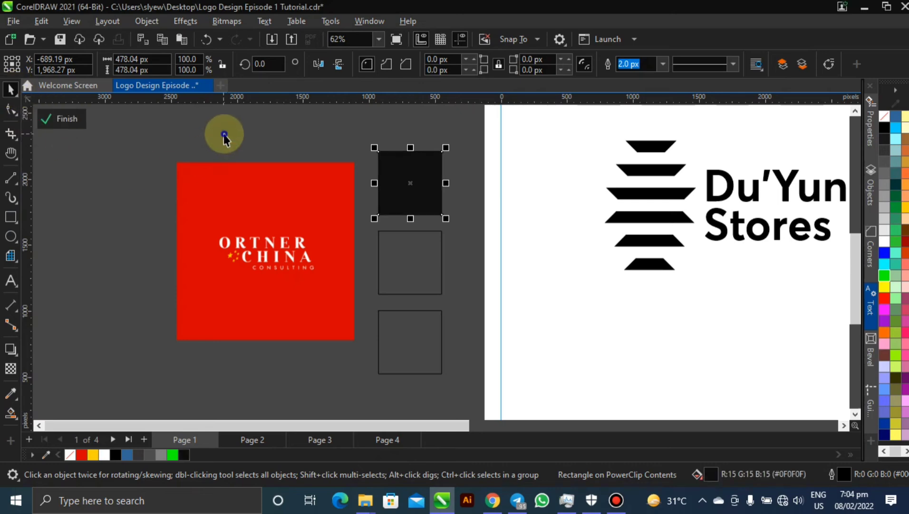
{"action": "left_click", "coordinate": [316, 165]}
{"action": "key", "text": "ctrl+z"}
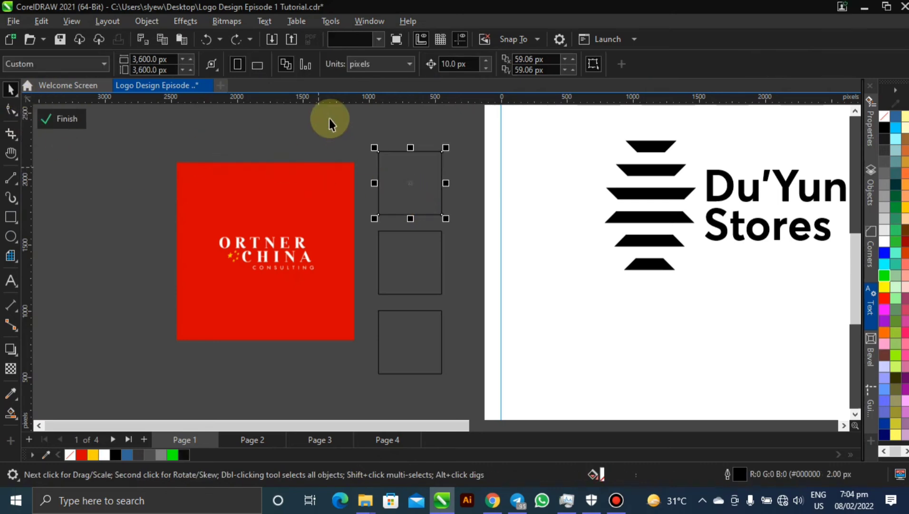
- Fill the top square with red and the middle square with white, both sampled from the Ortner China reference
{"action": "left_click", "coordinate": [412, 173]}
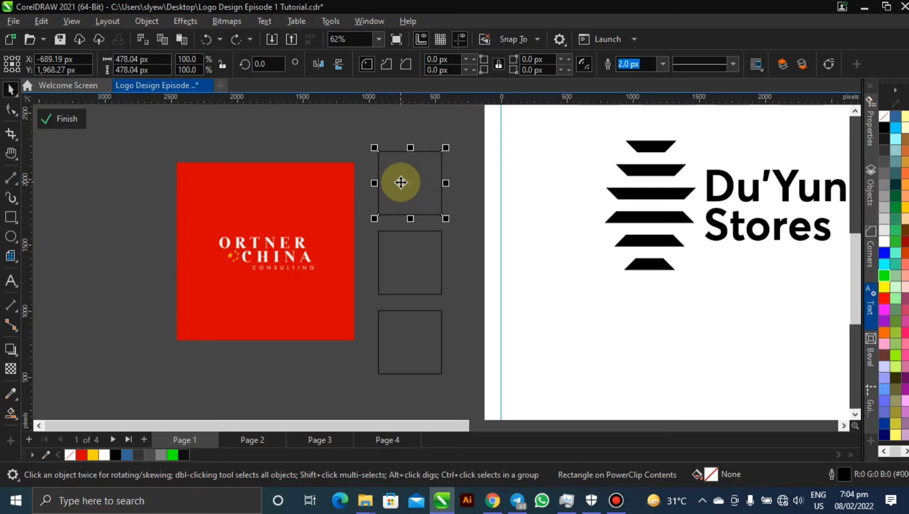
{"action": "key", "text": "ctrl+shift+e"}
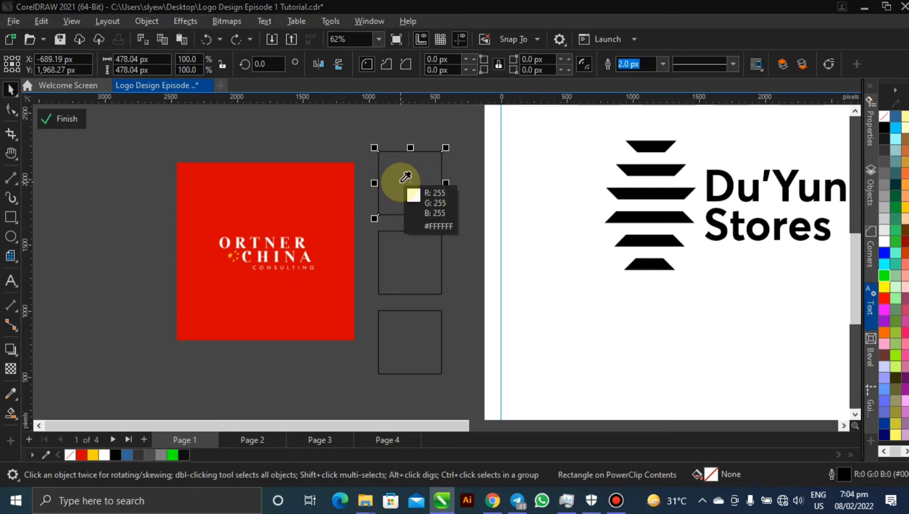
{"action": "left_click", "coordinate": [314, 204]}
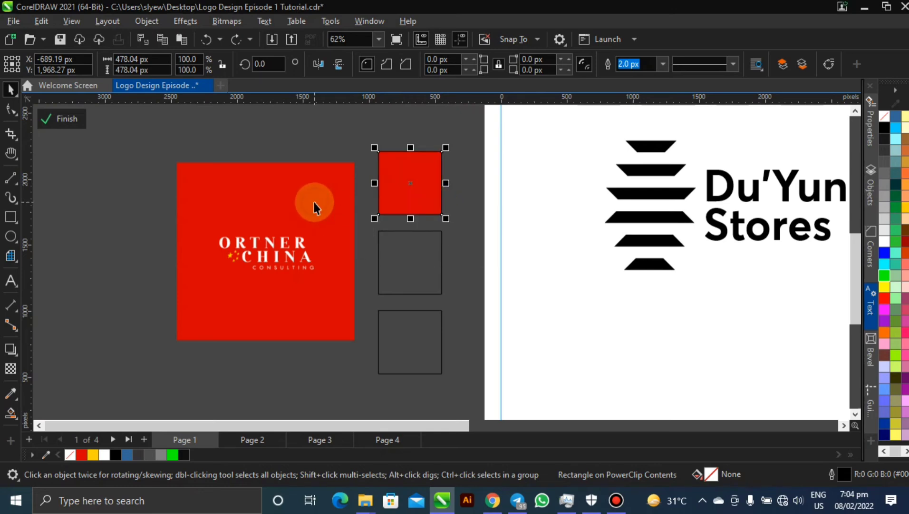
{"action": "left_click", "coordinate": [400, 144]}
{"action": "left_click", "coordinate": [398, 271]}
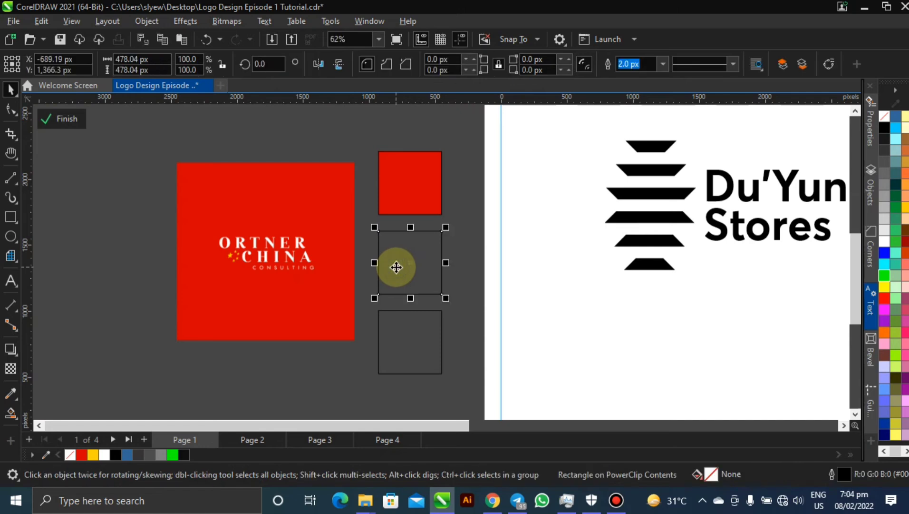
{"action": "key", "text": "i"}
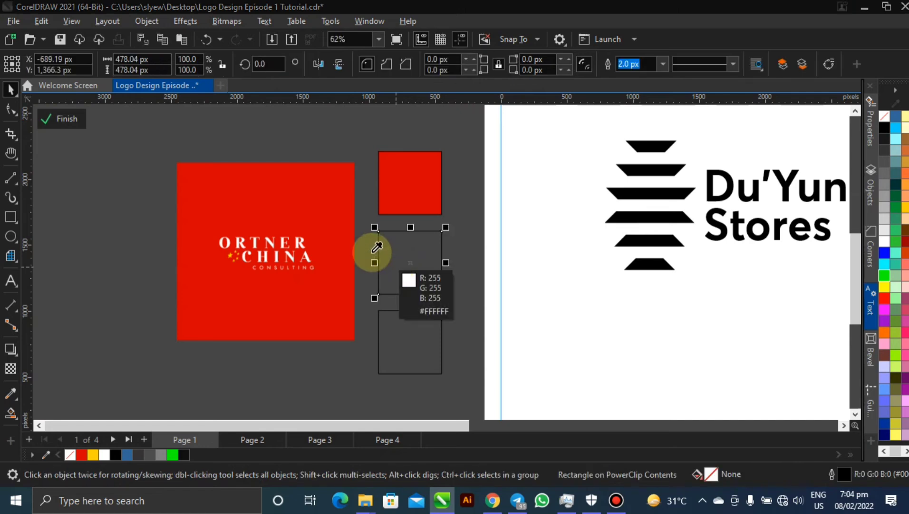
{"action": "left_click", "coordinate": [271, 248]}
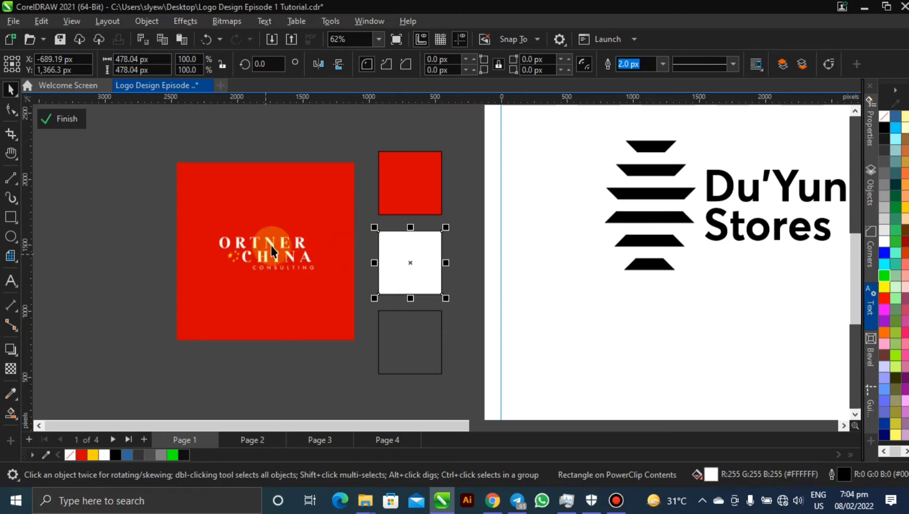
- Fill the bottom square with the yellow sampled from the stars in the Ortner China reference
{"action": "left_click", "coordinate": [405, 343]}
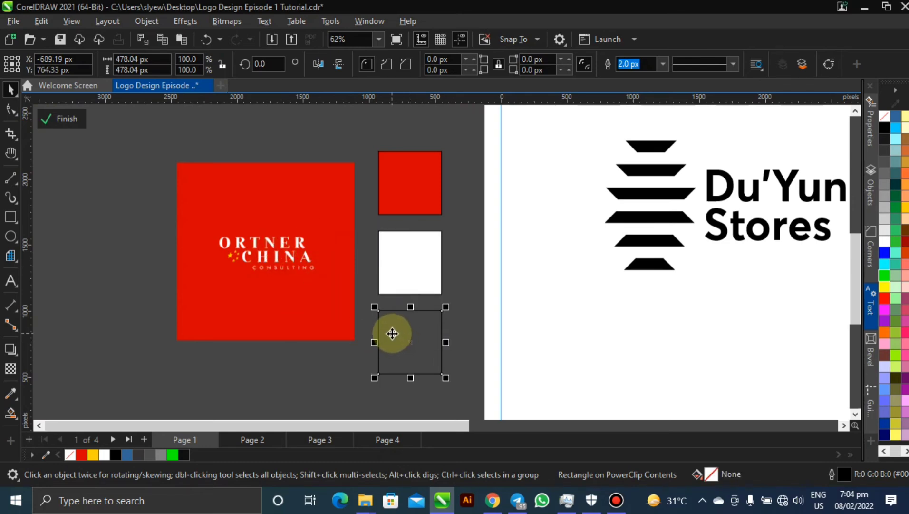
{"action": "key", "text": "ctrl+shift+e"}
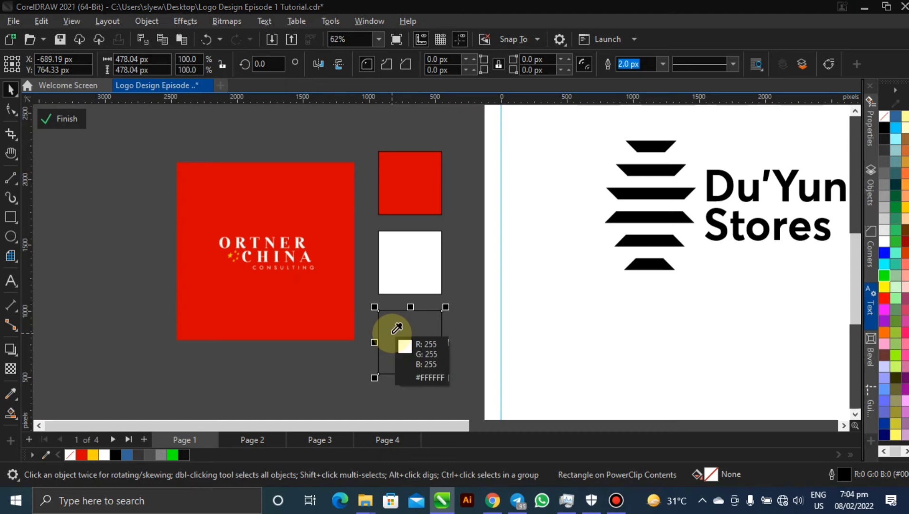
{"action": "left_click", "coordinate": [236, 249]}
- Remove the outlines from the red, white and yellow swatch squares together
{"action": "left_click", "coordinate": [421, 272]}
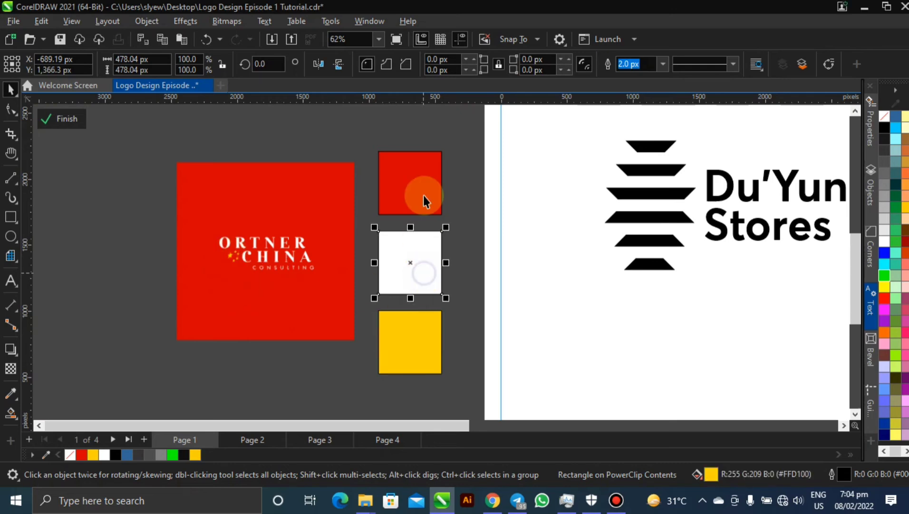
{"action": "left_click", "coordinate": [426, 162]}
{"action": "left_click", "coordinate": [408, 331], "text": "shift"}
{"action": "left_click", "coordinate": [400, 278], "text": "shift"}
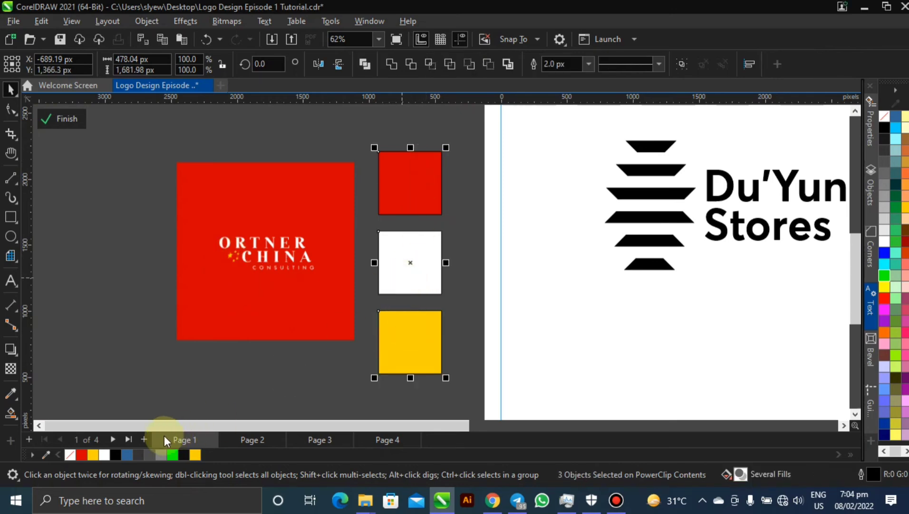
{"action": "right_click", "coordinate": [67, 457]}
{"action": "left_click", "coordinate": [145, 275]}
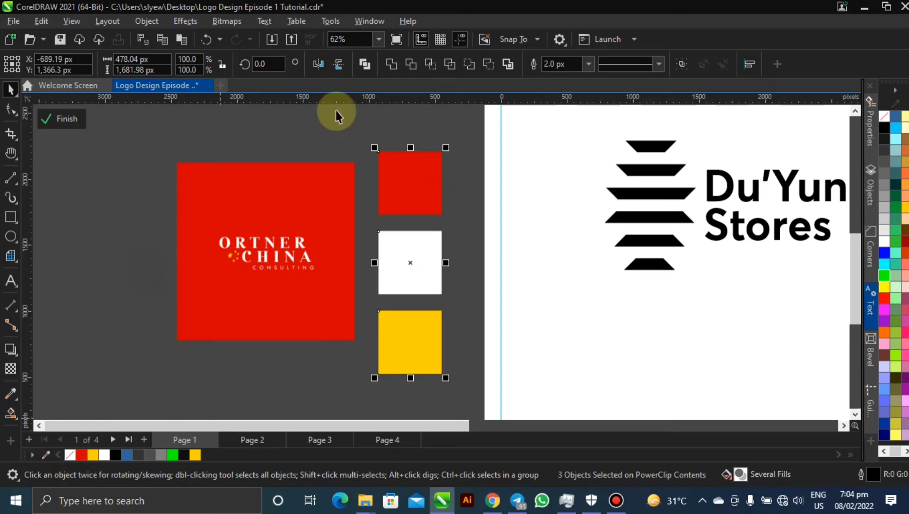
- Fill the background square behind the logo with the red of the top swatch
{"action": "left_click", "coordinate": [670, 240]}
{"action": "key", "text": "h"}
{"action": "left_click_drag", "start_coordinate": [757, 274], "coordinate": [590, 251]}
{"action": "scroll", "coordinate": [590, 251], "scroll_direction": "down", "scroll_amount": 1}
{"action": "left_click_drag", "start_coordinate": [623, 186], "coordinate": [599, 237]}
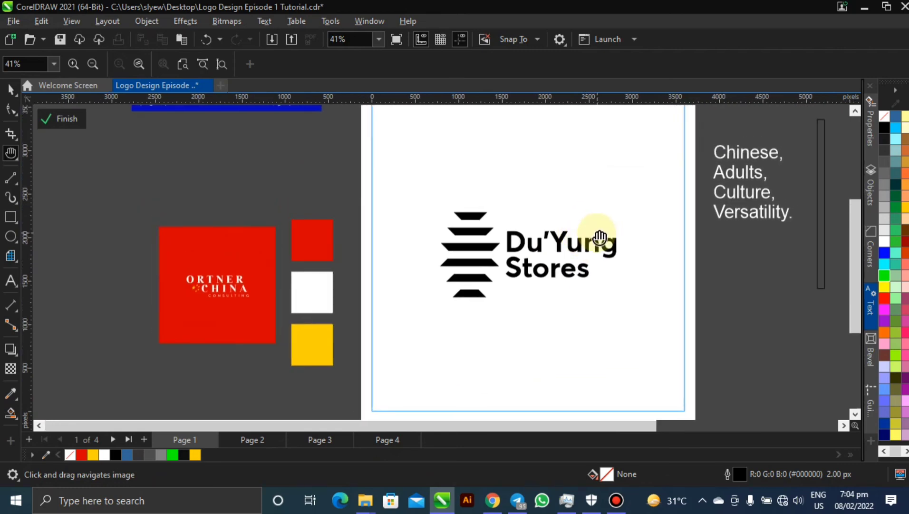
{"action": "left_click", "coordinate": [10, 88]}
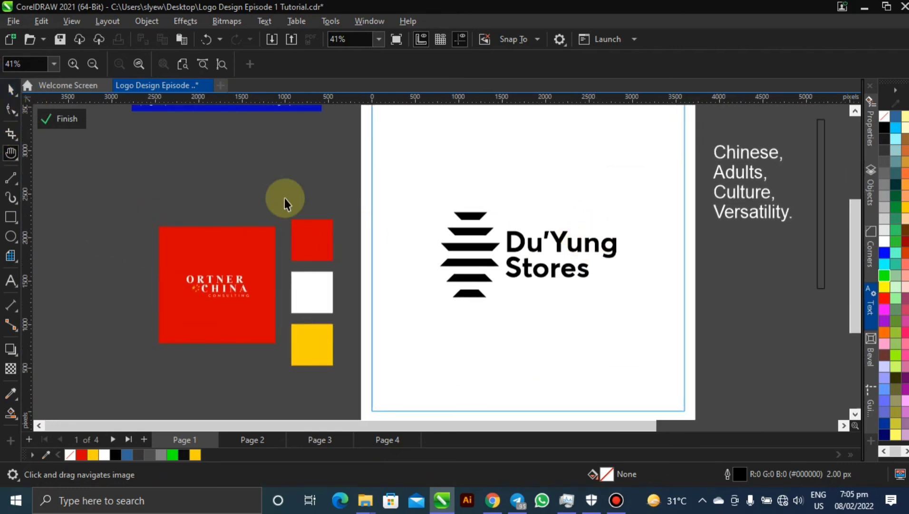
{"action": "left_click", "coordinate": [414, 156]}
{"action": "left_click", "coordinate": [318, 243]}
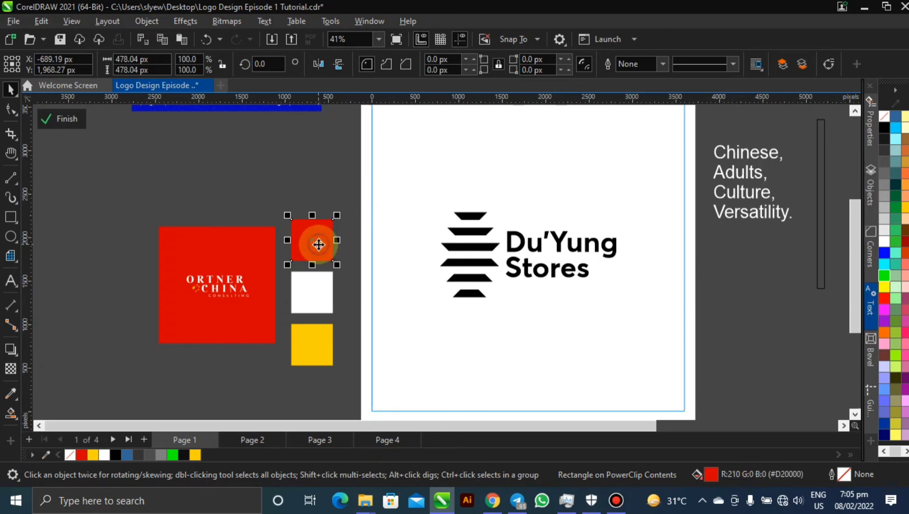
{"action": "left_click_drag", "start_coordinate": [711, 473], "coordinate": [623, 392]}
{"action": "left_click", "coordinate": [771, 285]}
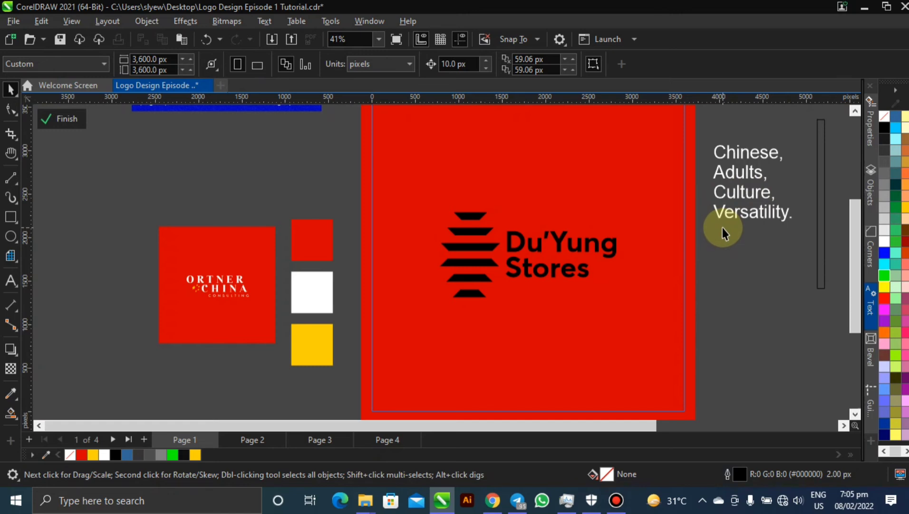
- Recolour the logo's striped pagoda symbol with the yellow sampled from the bottom swatch, and select the whole logo group
{"action": "left_click", "coordinate": [467, 261]}
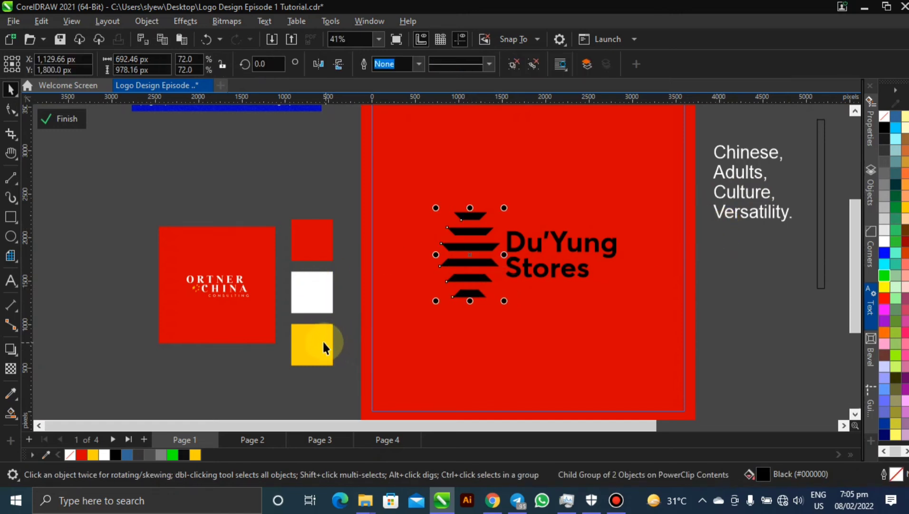
{"action": "key", "text": "ctrl+shift+e"}
{"action": "left_click", "coordinate": [325, 341]}
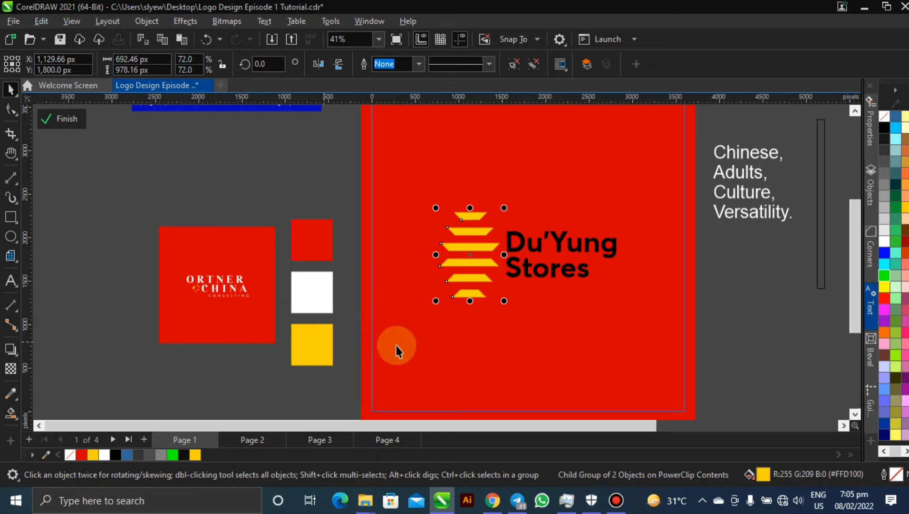
{"action": "left_click", "coordinate": [530, 262]}
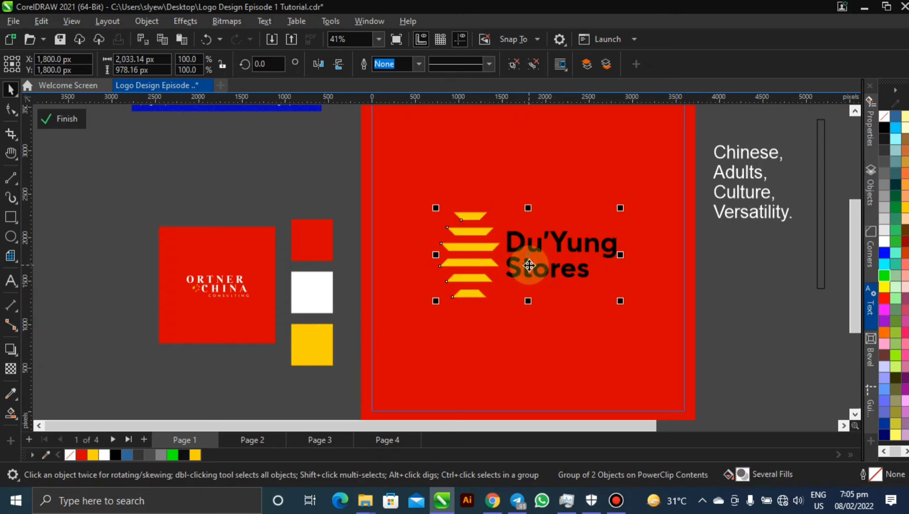
- Recolour the logo's "Du'Yung Stores" text with the white sampled from the middle swatch, and clear the selection
{"action": "left_click", "coordinate": [531, 267], "text": "ctrl"}
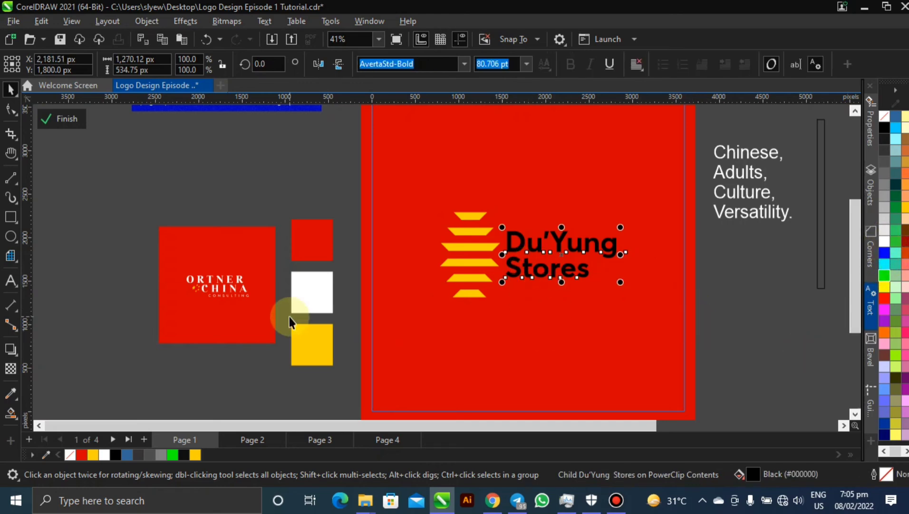
{"action": "key", "text": "ctrl+shift+e"}
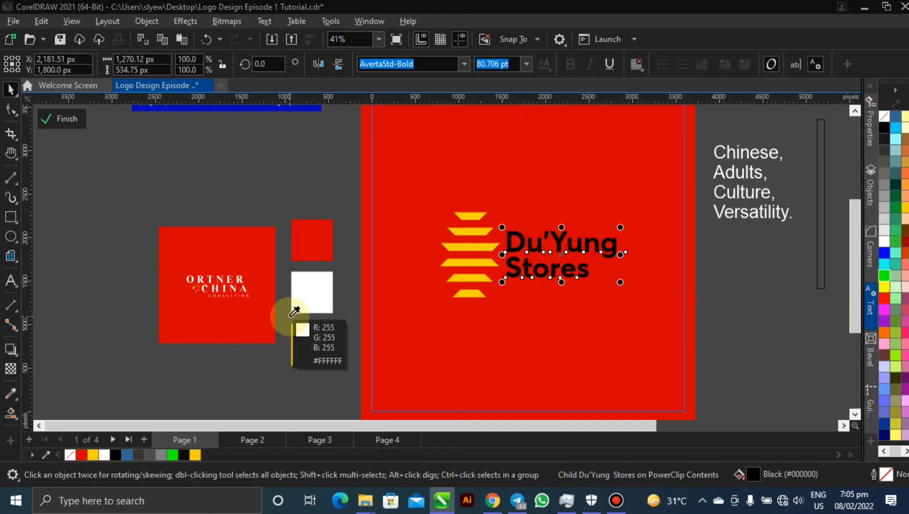
{"action": "left_click", "coordinate": [315, 287]}
{"action": "scroll", "coordinate": [706, 242], "scroll_direction": "down", "scroll_amount": 2}
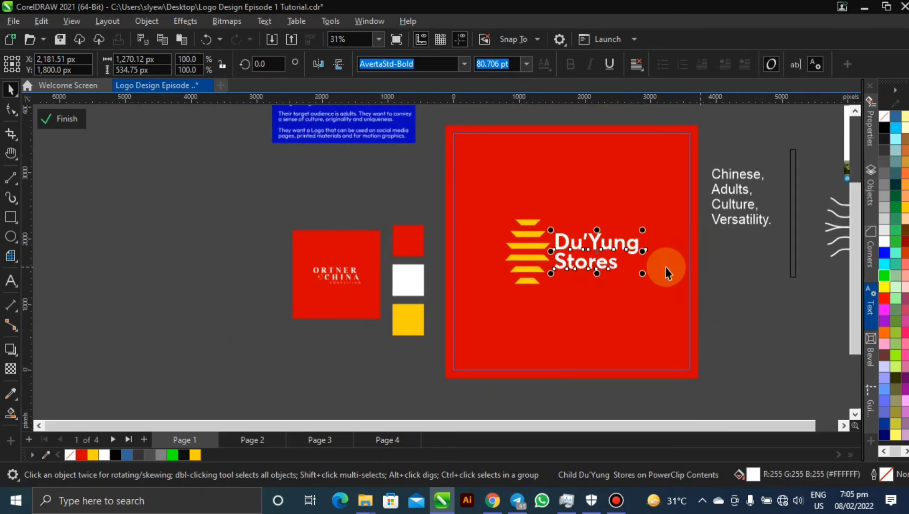
{"action": "left_click_drag", "start_coordinate": [666, 267], "coordinate": [584, 265]}
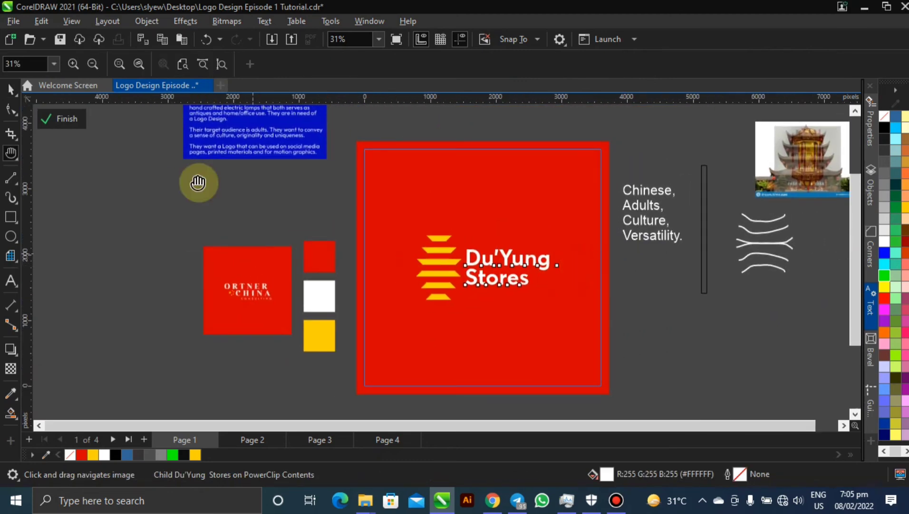
{"action": "left_click", "coordinate": [11, 88]}
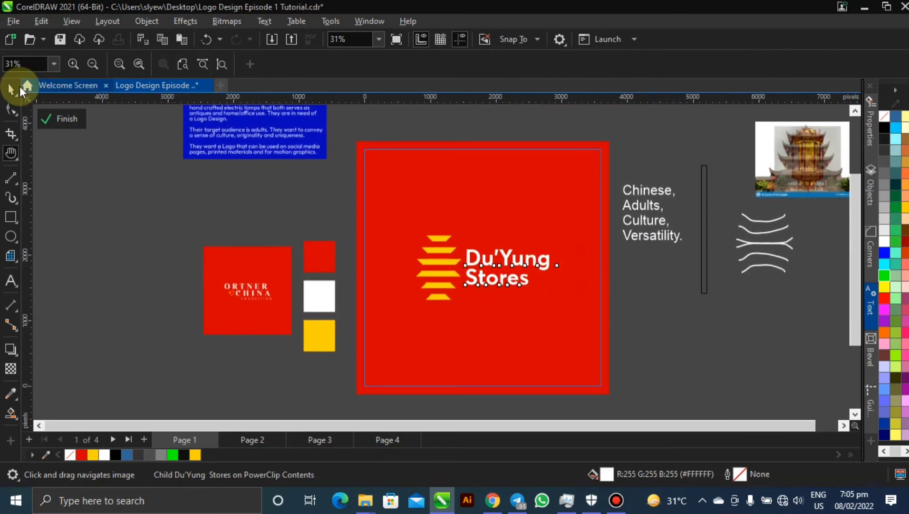
{"action": "left_click", "coordinate": [281, 214]}
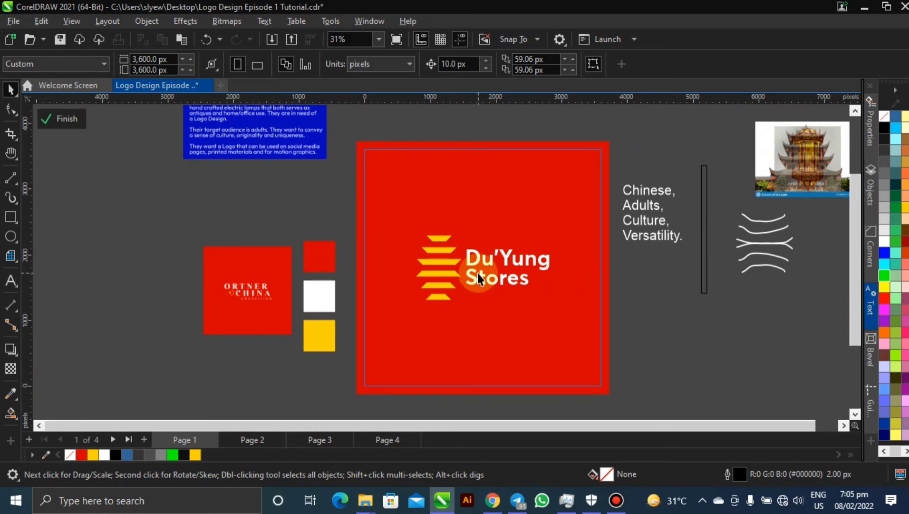
{"action": "scroll", "coordinate": [478, 275], "scroll_direction": "up", "scroll_amount": 2}
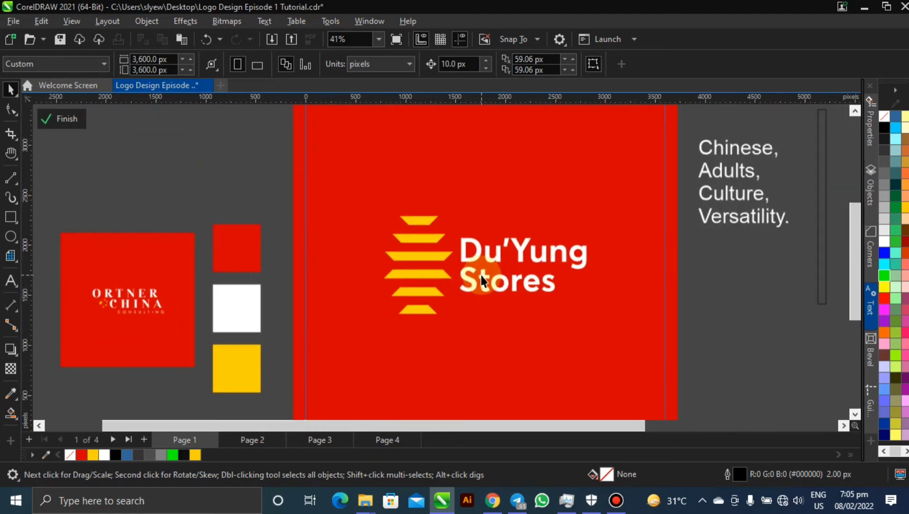
- Try moving the upper three stripes of the symbol away from the logo, and undo the move
{"action": "left_click", "coordinate": [435, 257]}
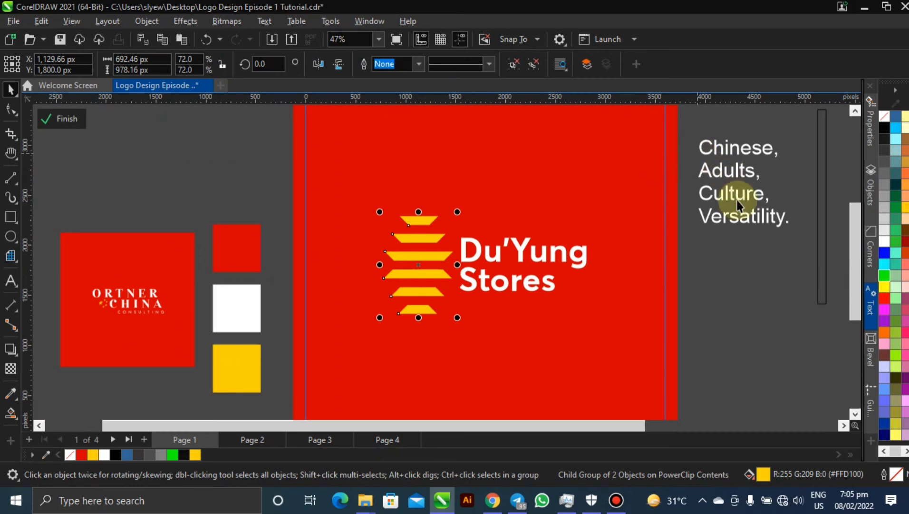
{"action": "left_click", "coordinate": [521, 254]}
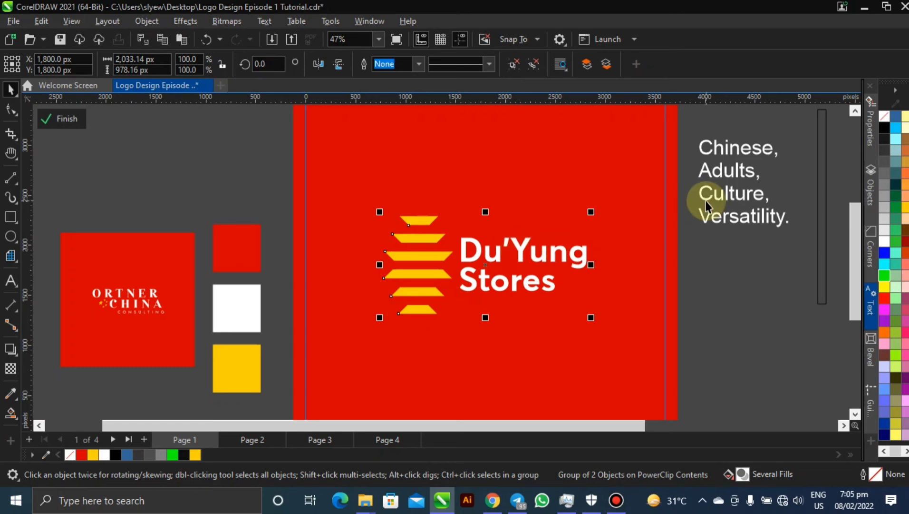
{"action": "left_click", "coordinate": [411, 253], "text": "ctrl"}
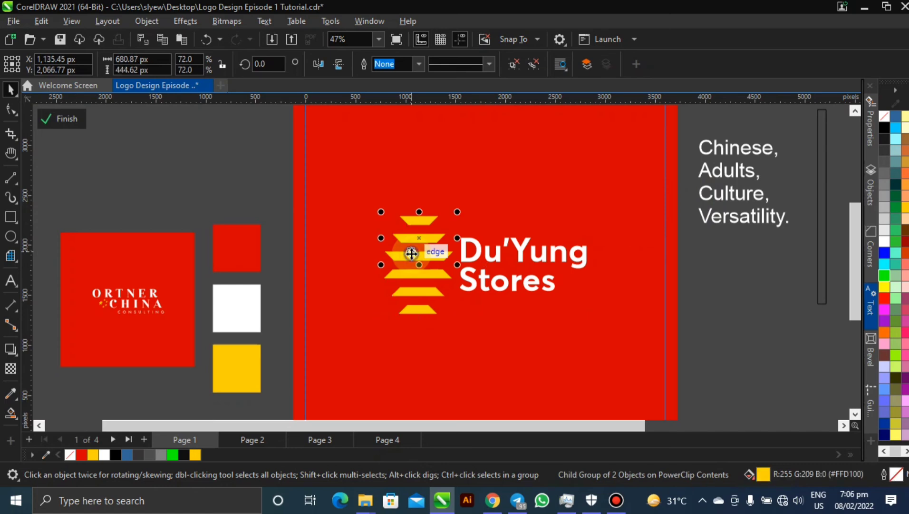
{"action": "left_click_drag", "start_coordinate": [414, 242], "coordinate": [548, 163]}
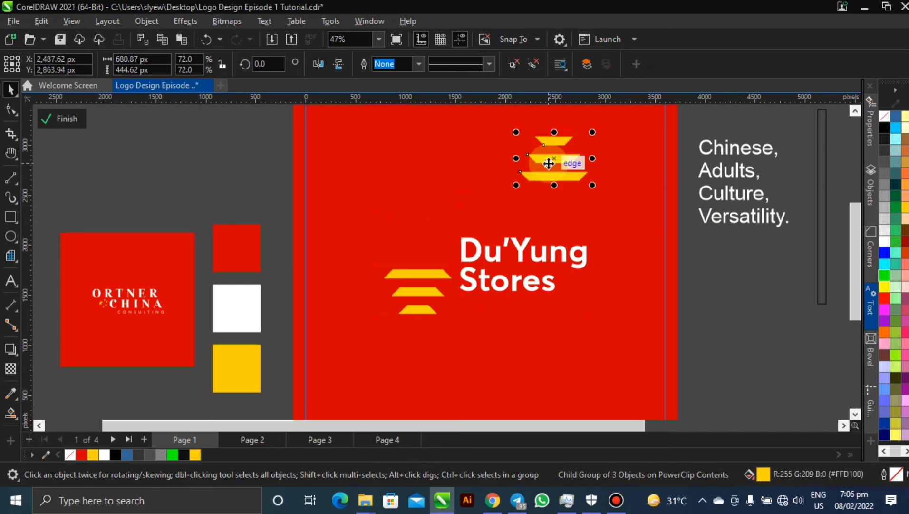
{"action": "left_click", "coordinate": [456, 154]}
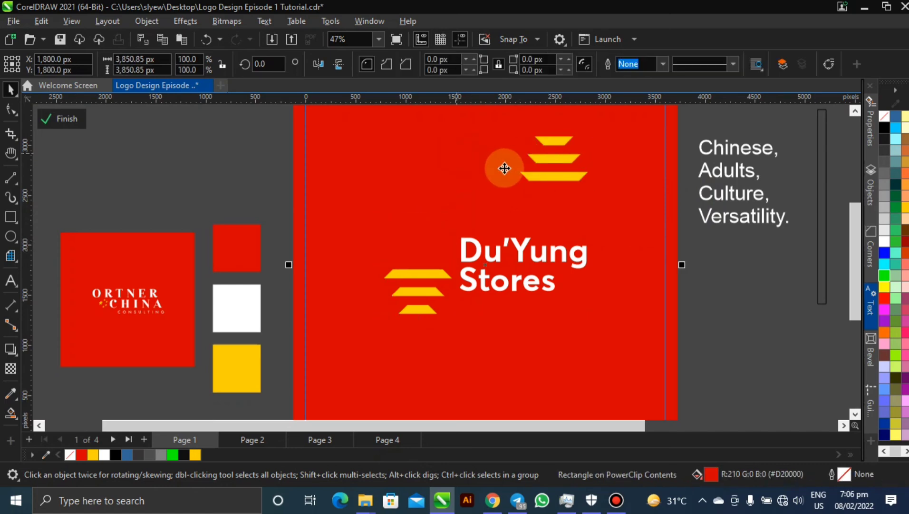
{"action": "key", "text": "ctrl+z"}
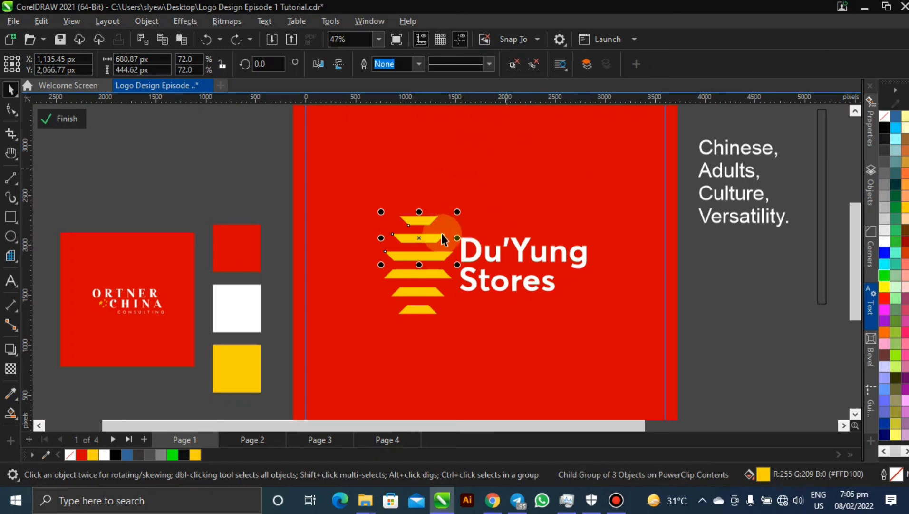
- Try moving the whole striped symbol up and left, away from the logo text, and undo the move
{"action": "left_click", "coordinate": [401, 274]}
{"action": "left_click", "coordinate": [402, 274], "text": "ctrl"}
{"action": "left_click_drag", "start_coordinate": [418, 286], "coordinate": [347, 189]}
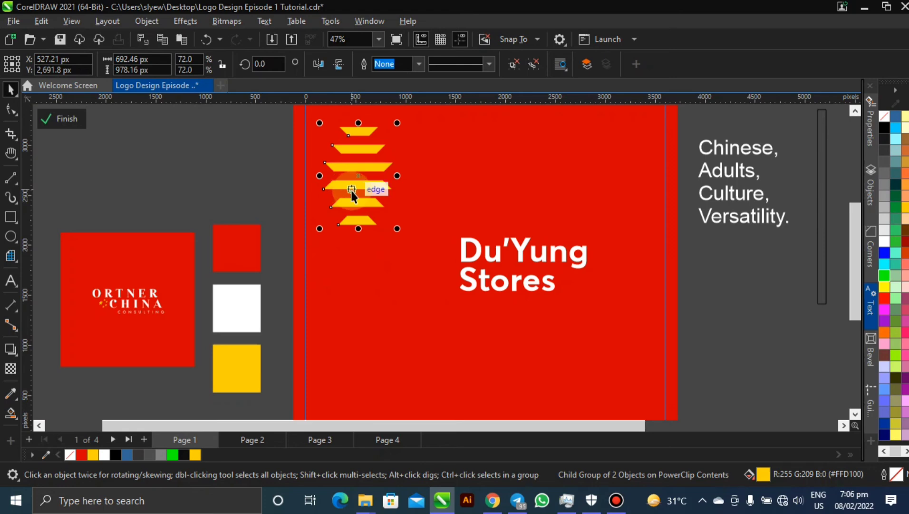
{"action": "key", "text": "ctrl+z"}
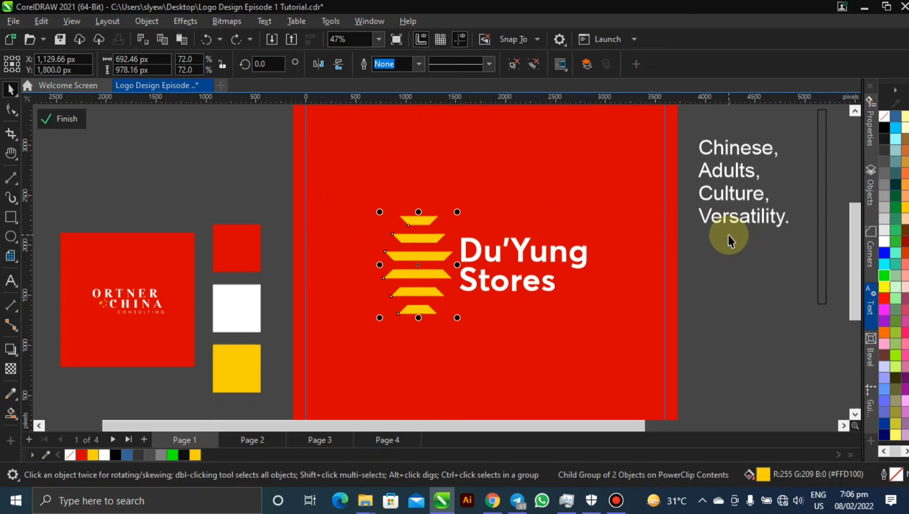
{"action": "left_click", "coordinate": [289, 183]}
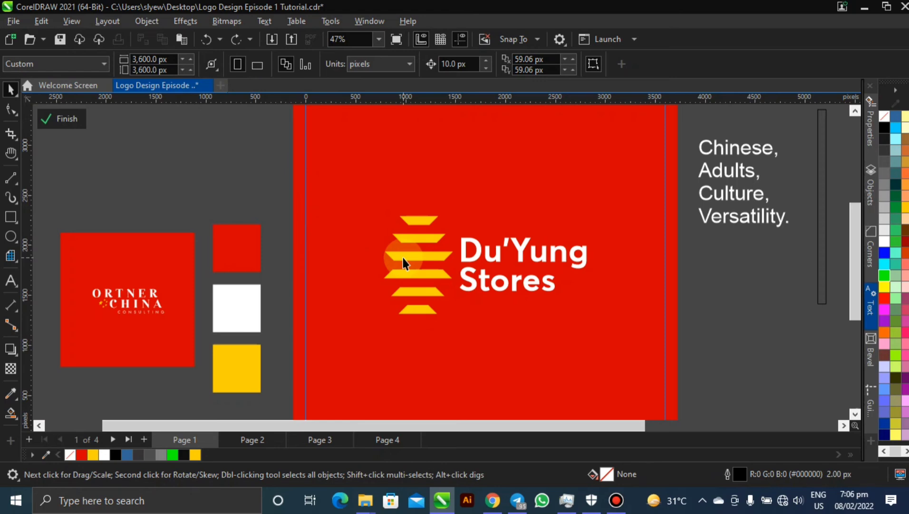
- Move the logo off the right side of the red square, and centre a duplicate of its striped symbol on the page
{"action": "scroll", "coordinate": [532, 274], "scroll_direction": "down", "scroll_amount": 3}
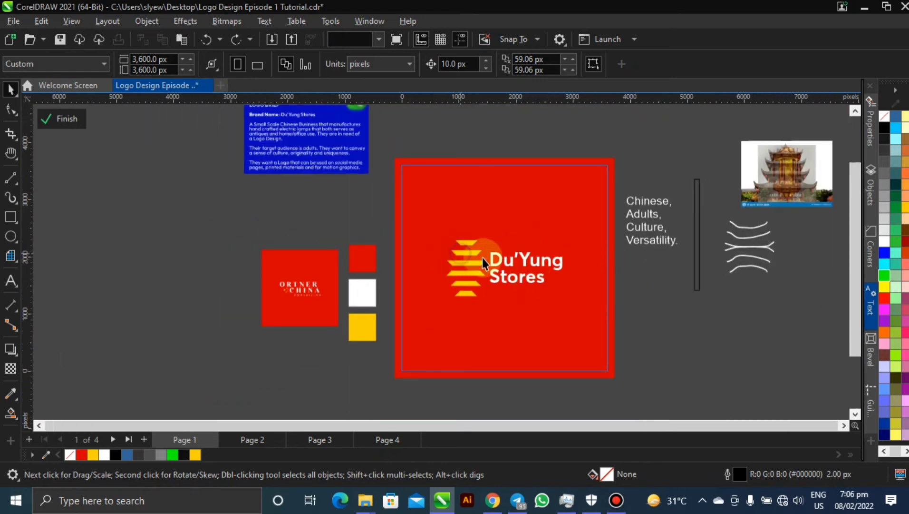
{"action": "left_click_drag", "start_coordinate": [461, 257], "coordinate": [681, 288]}
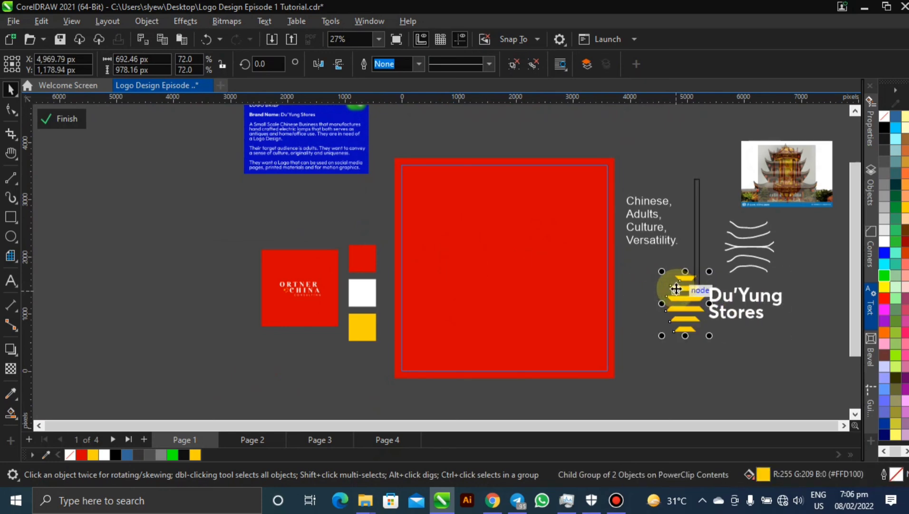
{"action": "left_click", "coordinate": [675, 289]}
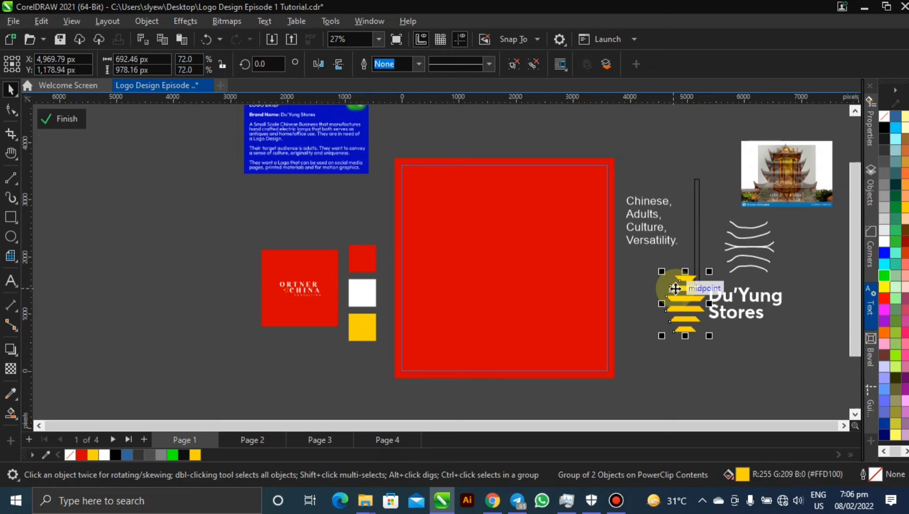
{"action": "key", "text": "p"}
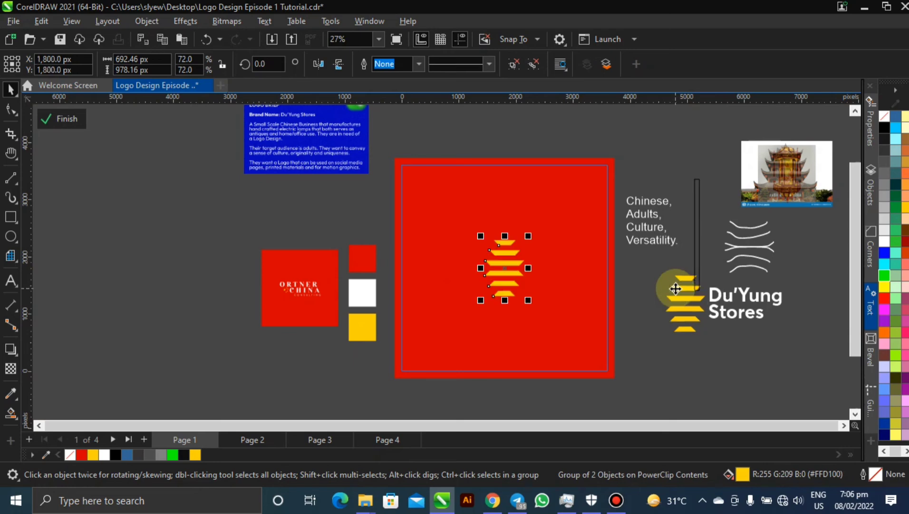
- Enlarge the centred symbol to about 1,708 by 2,413 px, view it framed in the PowerClip, and reopen the contents for editing
{"action": "left_click_drag", "start_coordinate": [528, 302], "coordinate": [562, 343]}
{"action": "left_click", "coordinate": [676, 175], "text": "ctrl"}
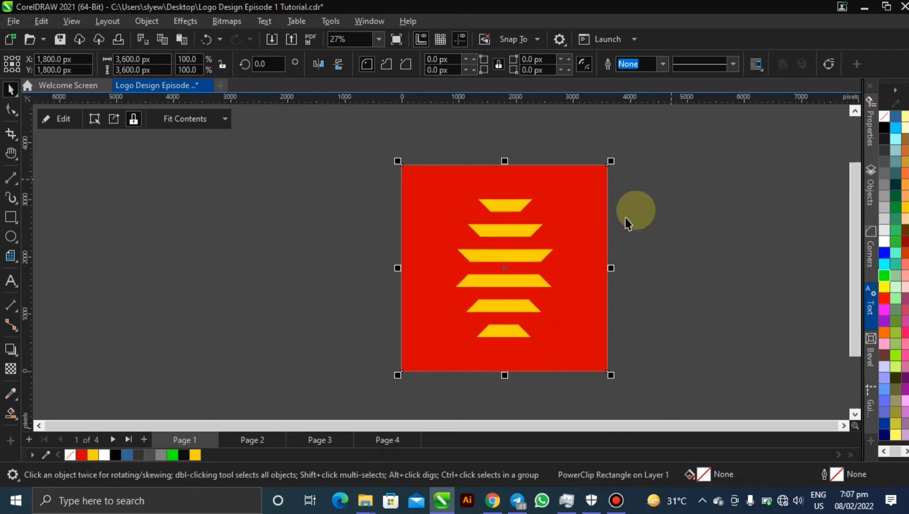
{"action": "double_click", "coordinate": [529, 251]}
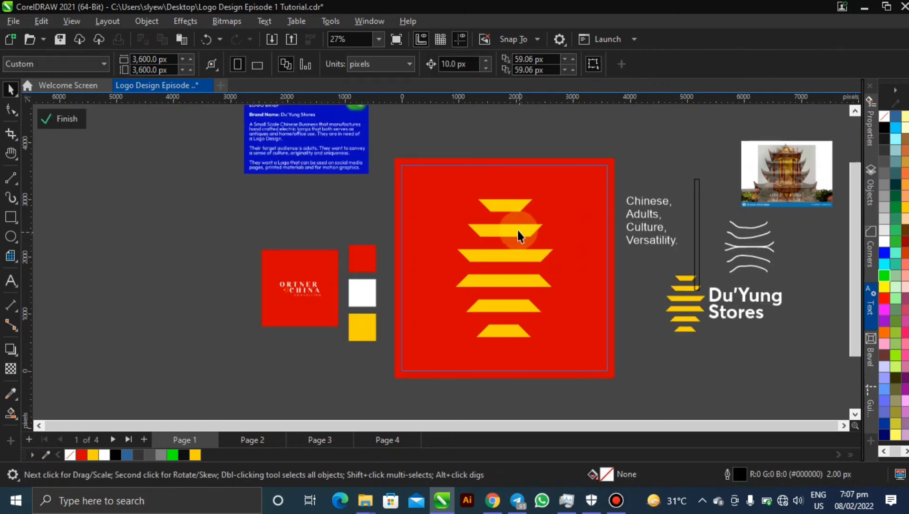
{"action": "scroll", "coordinate": [517, 224], "scroll_direction": "up", "scroll_amount": 1}
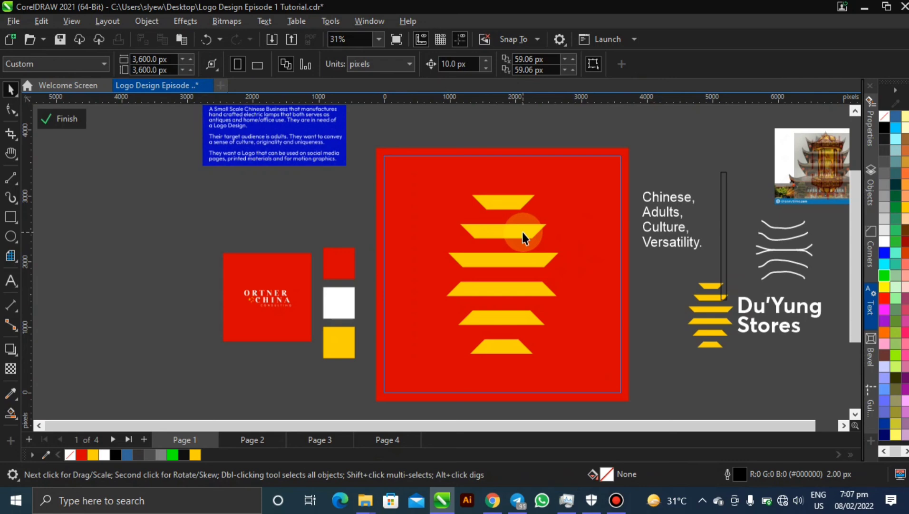
- Select the large symbol's lower three stripes, the whole symbol and a single lower stripe in turn to examine its parts
{"action": "left_click", "coordinate": [509, 352]}
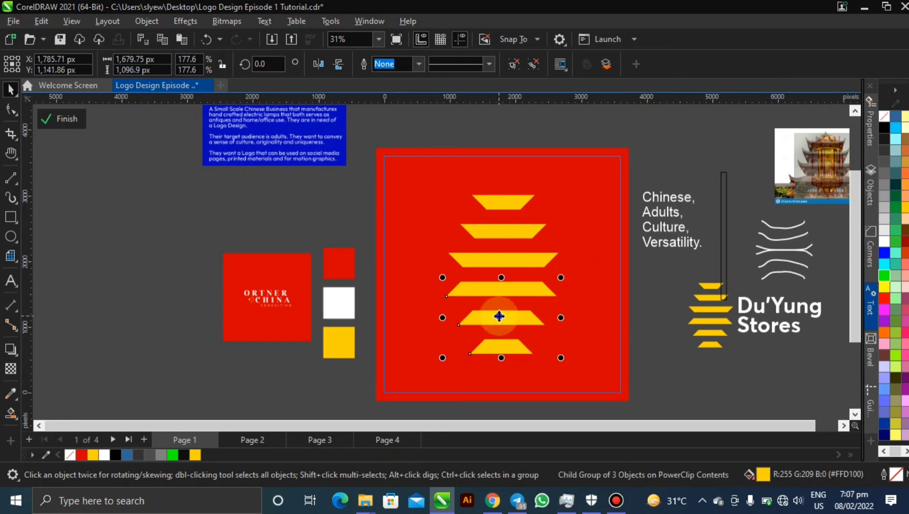
{"action": "left_click", "coordinate": [499, 317], "text": "ctrl"}
{"action": "left_click", "coordinate": [498, 344]}
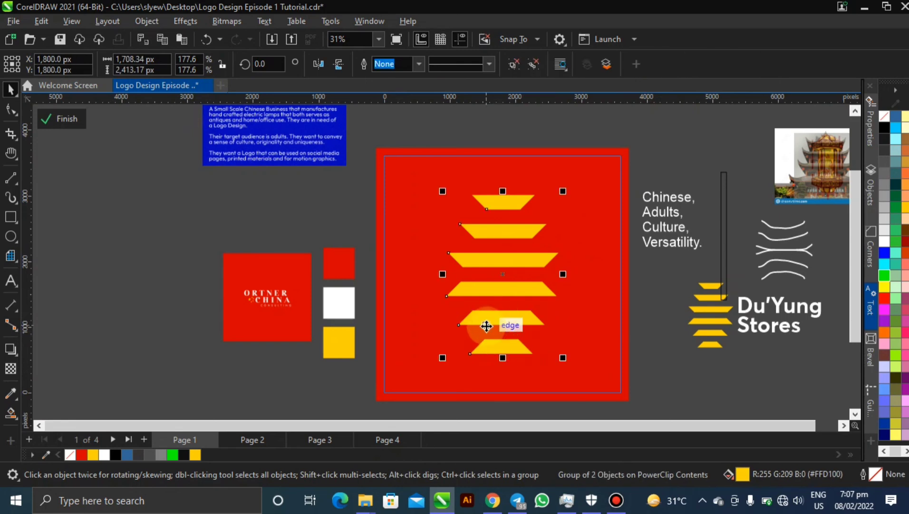
{"action": "left_click_drag", "start_coordinate": [500, 353], "coordinate": [492, 349]}
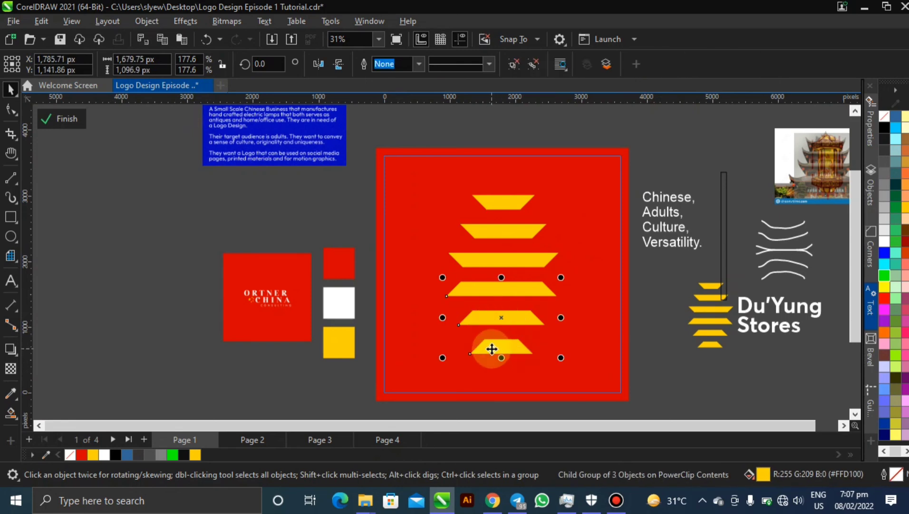
{"action": "left_click", "coordinate": [492, 349], "text": "ctrl"}
{"action": "left_click", "coordinate": [487, 323]}
{"action": "left_click", "coordinate": [487, 319], "text": "ctrl"}
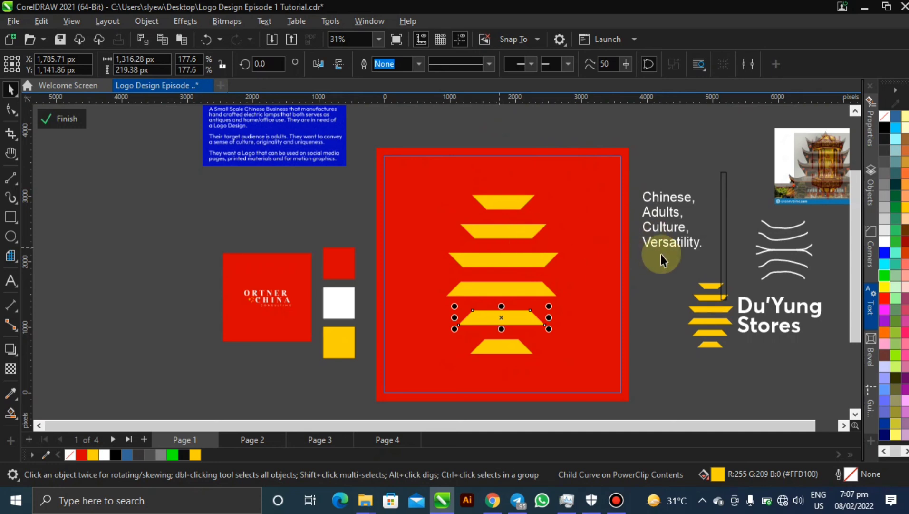
- Scale the large symbol down to about 580 by 819 px and move it to the page's left edge
{"action": "left_click", "coordinate": [484, 259]}
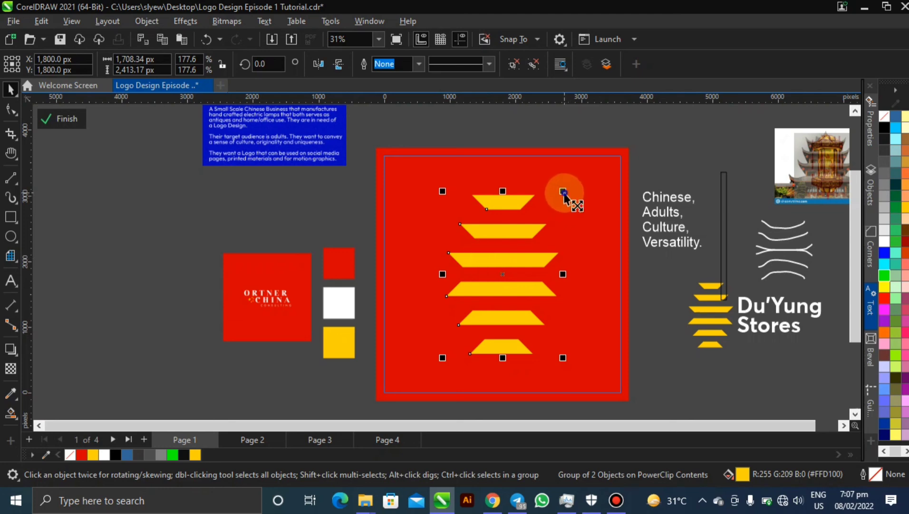
{"action": "left_click", "coordinate": [577, 231]}
{"action": "left_click_drag", "start_coordinate": [577, 232], "coordinate": [577, 253]}
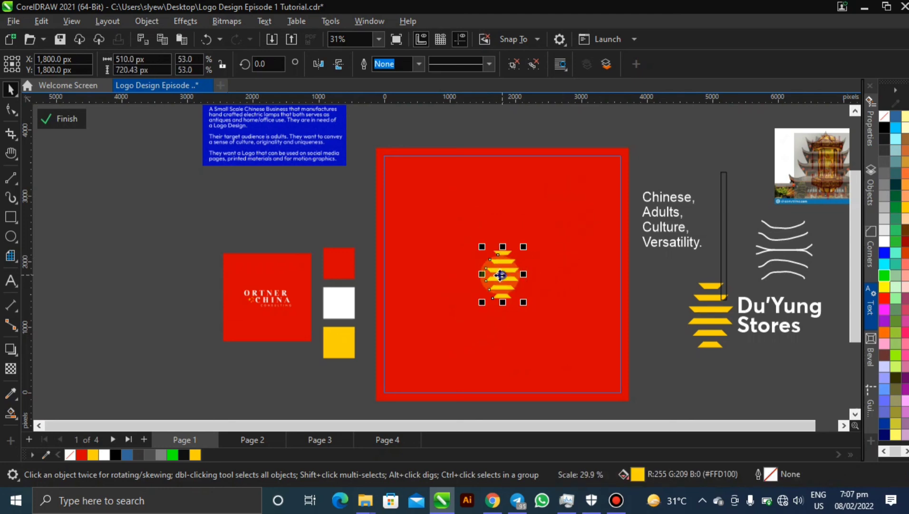
{"action": "left_click_drag", "start_coordinate": [488, 276], "coordinate": [373, 267]}
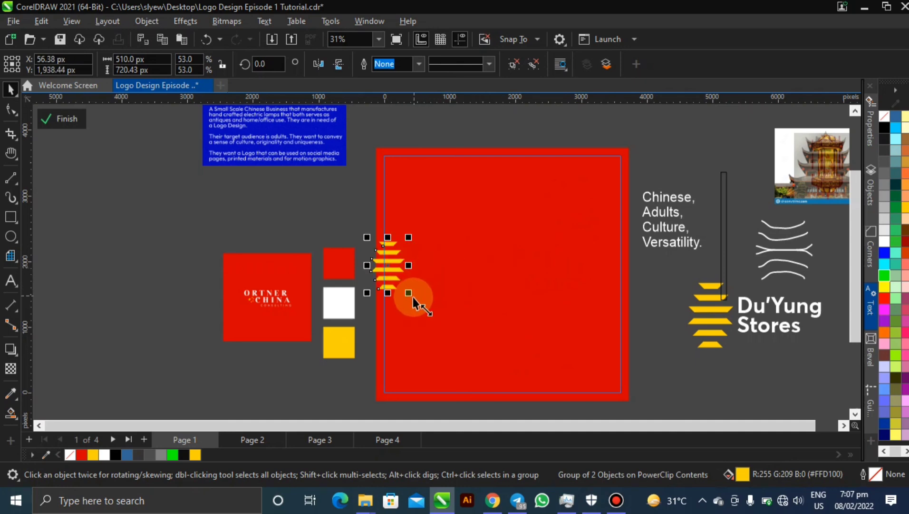
{"action": "left_click_drag", "start_coordinate": [413, 297], "coordinate": [416, 300]}
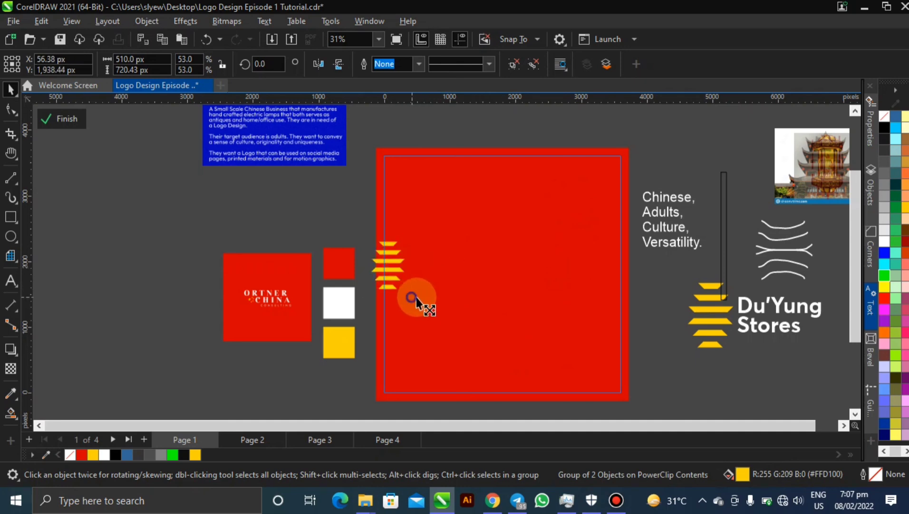
- Draw an unfilled rectangle about 2,840 by 1,303 px to the right of the small symbol
{"action": "left_click", "coordinate": [10, 217]}
{"action": "mouse_move", "coordinate": [429, 245]}
{"action": "left_mouse_down"}
{"action": "mouse_move", "coordinate": [511, 270]}
{"action": "mouse_move", "coordinate": [615, 330]}
{"action": "left_mouse_up"}
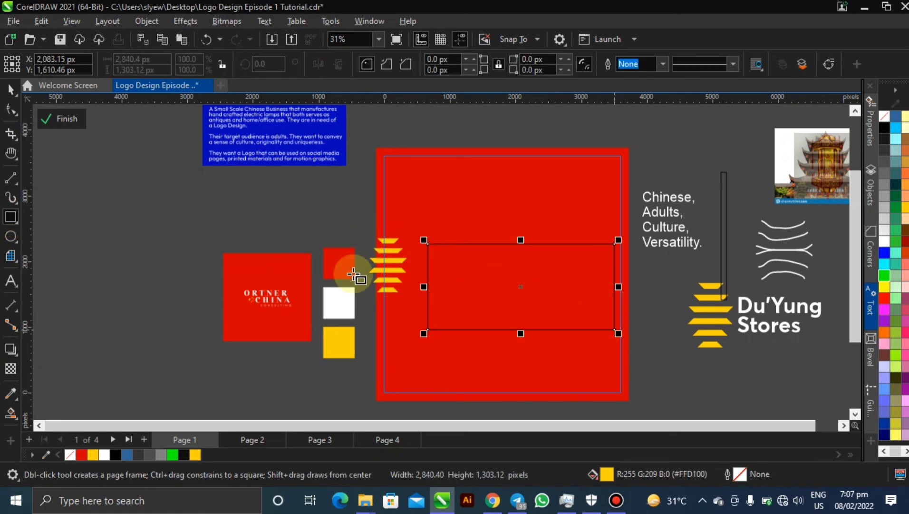
{"action": "left_click", "coordinate": [11, 89]}
- Move the red background square off the page to the right, shift the rectangle up and left beside the symbol, and select the symbol
{"action": "left_click_drag", "start_coordinate": [420, 219], "coordinate": [669, 211]}
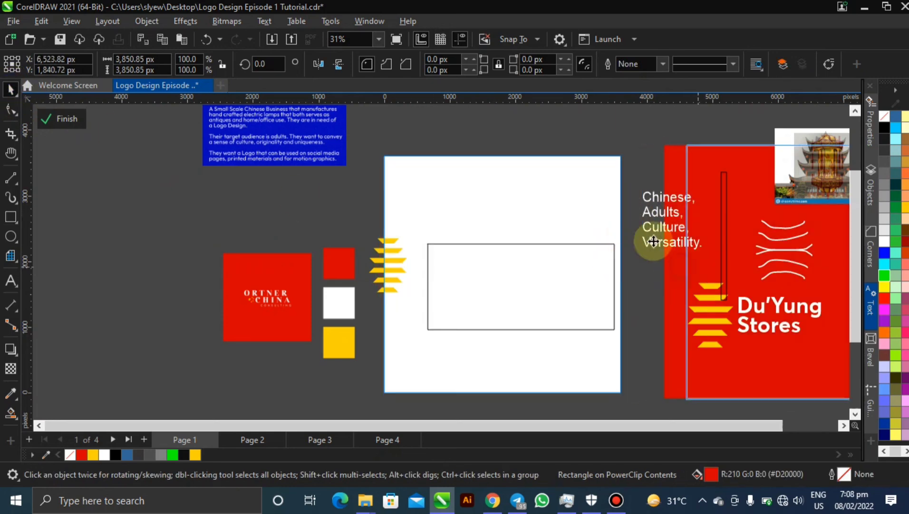
{"action": "left_click_drag", "start_coordinate": [550, 281], "coordinate": [533, 264]}
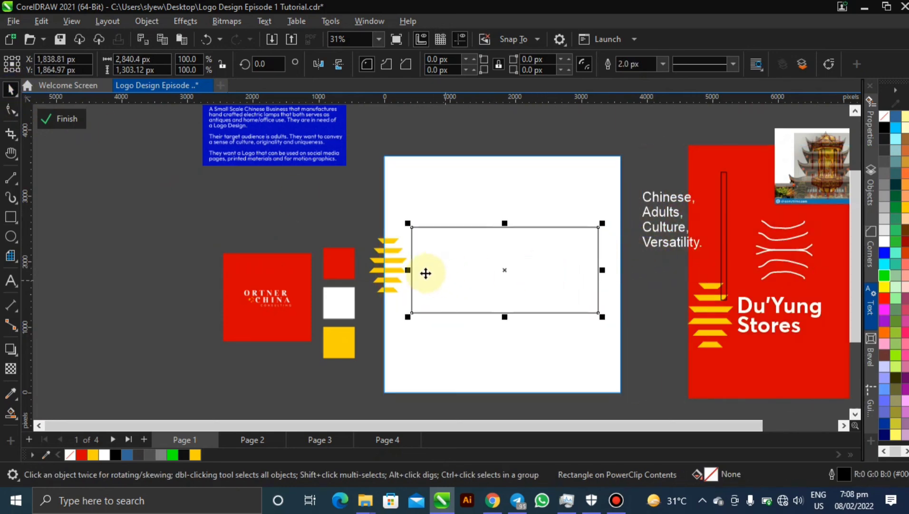
{"action": "left_click", "coordinate": [399, 250]}
{"action": "mouse_move", "coordinate": [399, 250]}
{"action": "left_mouse_down"}
{"action": "mouse_move", "coordinate": [427, 241]}
{"action": "mouse_move", "coordinate": [423, 257]}
{"action": "mouse_move", "coordinate": [388, 247]}
{"action": "left_mouse_up"}
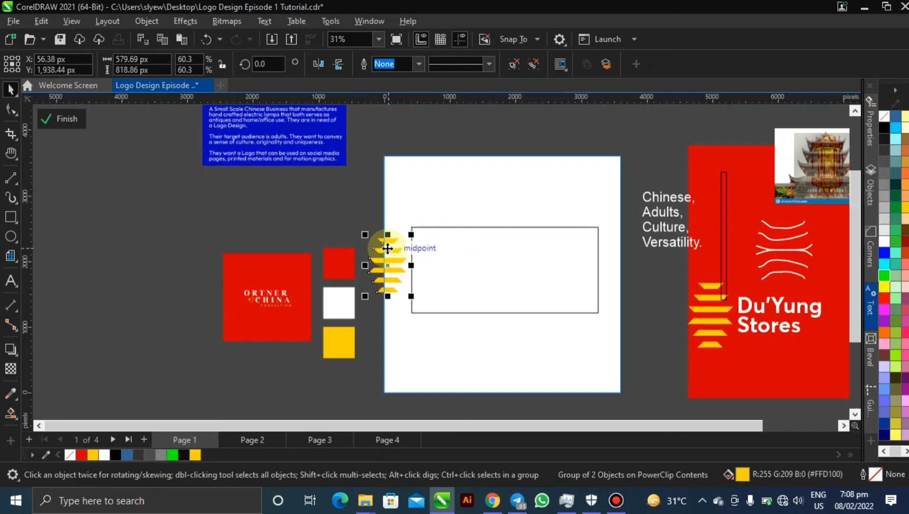
- PowerClip the small yellow symbol inside the unfilled rectangle on the page
{"action": "right_click", "coordinate": [387, 248]}
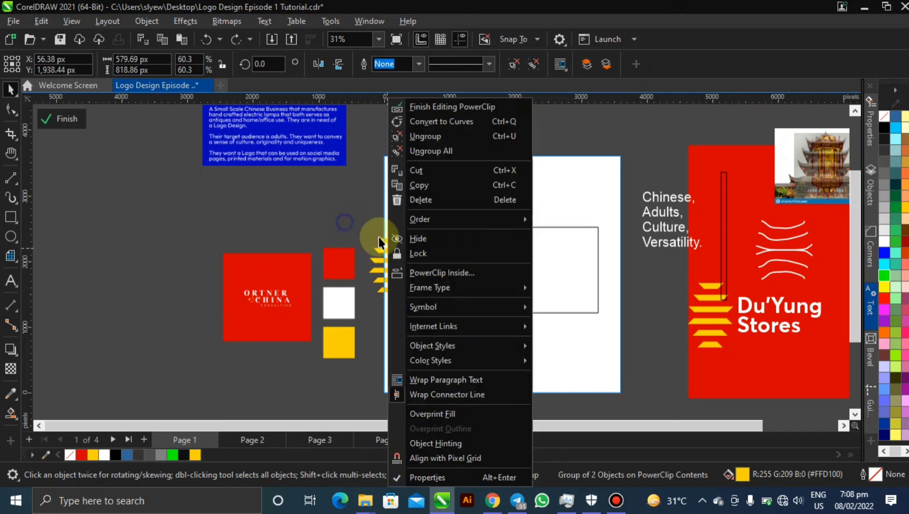
{"action": "left_click", "coordinate": [393, 254]}
{"action": "left_click", "coordinate": [393, 251]}
{"action": "left_click_drag", "start_coordinate": [388, 250], "coordinate": [426, 250]}
{"action": "left_click", "coordinate": [468, 342]}
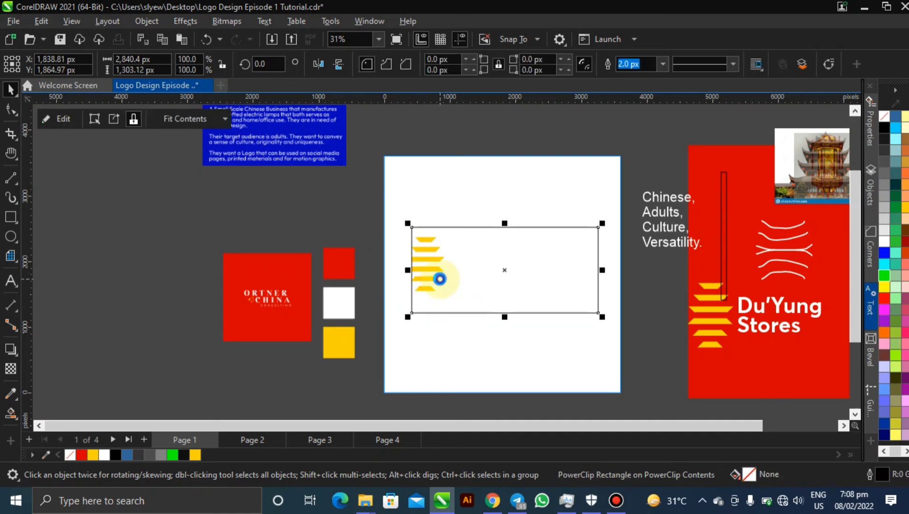
- Enlarge the clipped symbol to about 1,032 by 1,458 px and position it so the rectangle's left edge crops it
{"action": "left_click", "coordinate": [425, 263]}
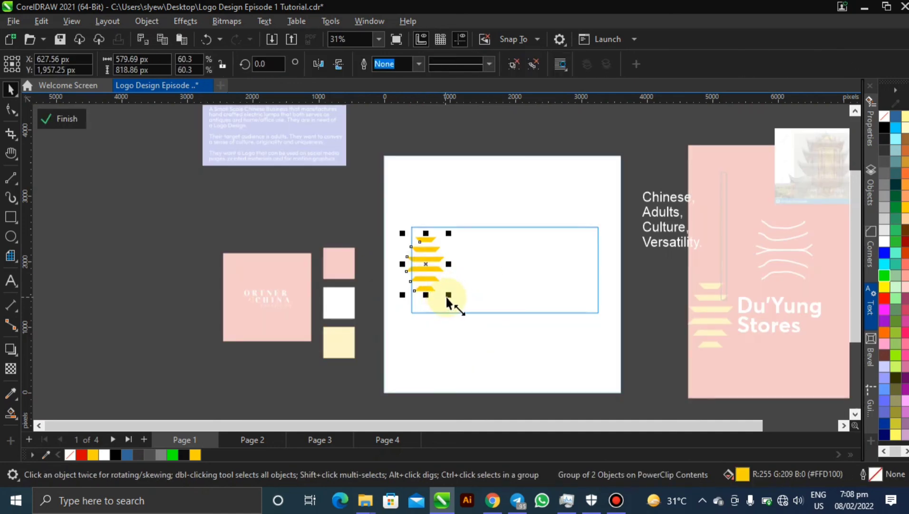
{"action": "key", "text": "p"}
{"action": "left_click_drag", "start_coordinate": [531, 307], "coordinate": [559, 328]}
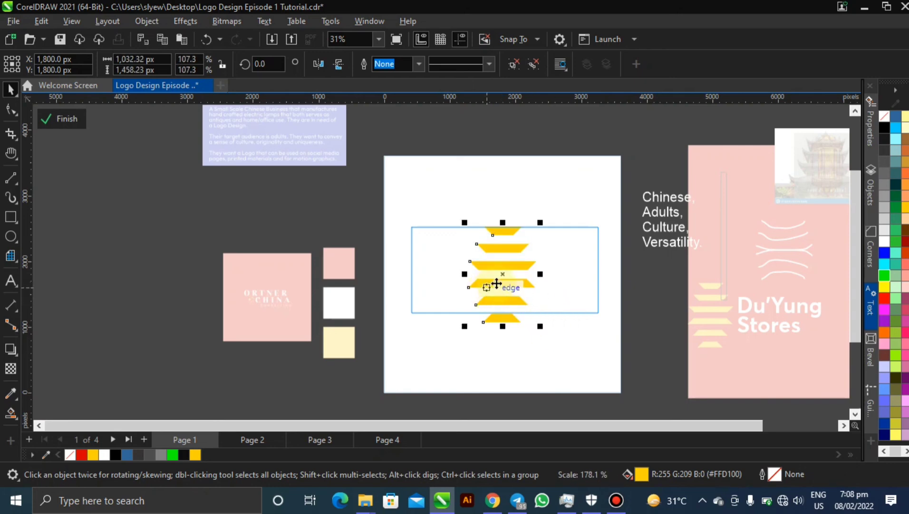
{"action": "left_click_drag", "start_coordinate": [495, 284], "coordinate": [395, 240]}
{"action": "left_click", "coordinate": [302, 210]}
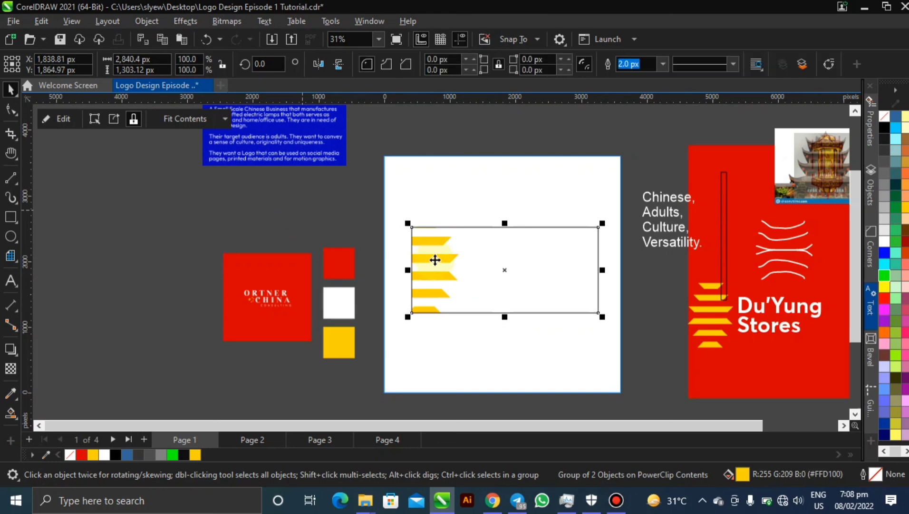
{"action": "double_click", "coordinate": [441, 278]}
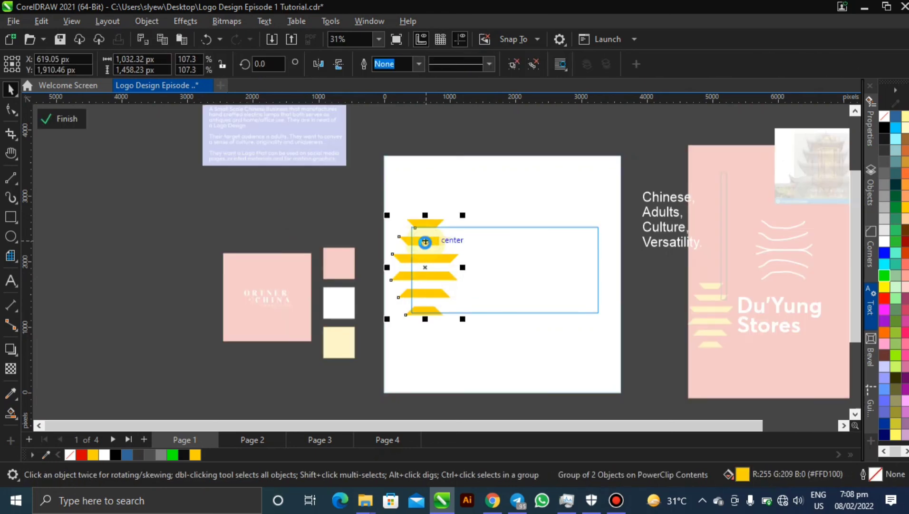
{"action": "left_click_drag", "start_coordinate": [424, 242], "coordinate": [425, 245]}
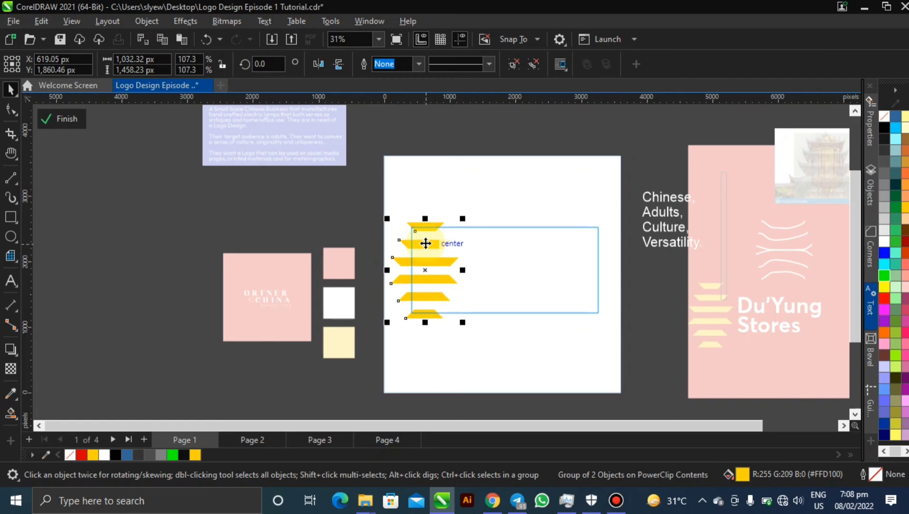
{"action": "left_click", "coordinate": [302, 217], "text": "ctrl"}
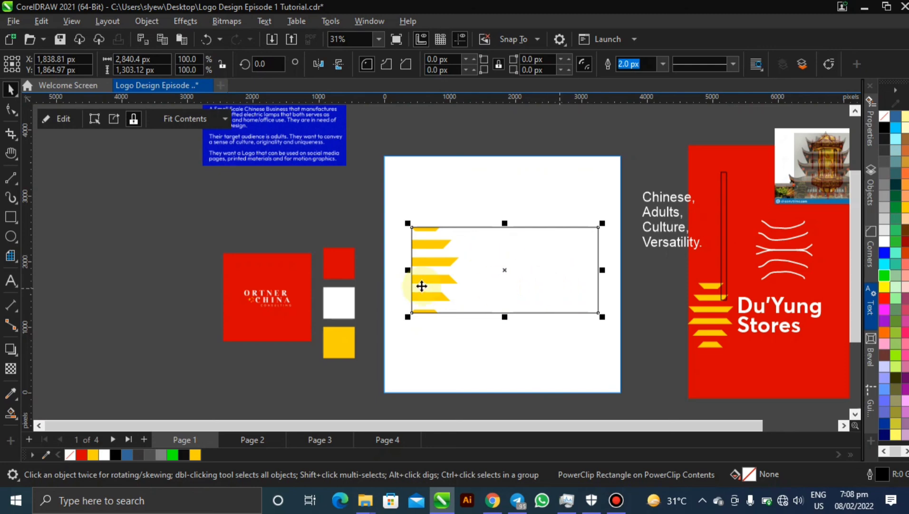
- Delete the cropped symbol from inside the rectangle's PowerClip frame
{"action": "left_click", "coordinate": [484, 263], "text": "ctrl"}
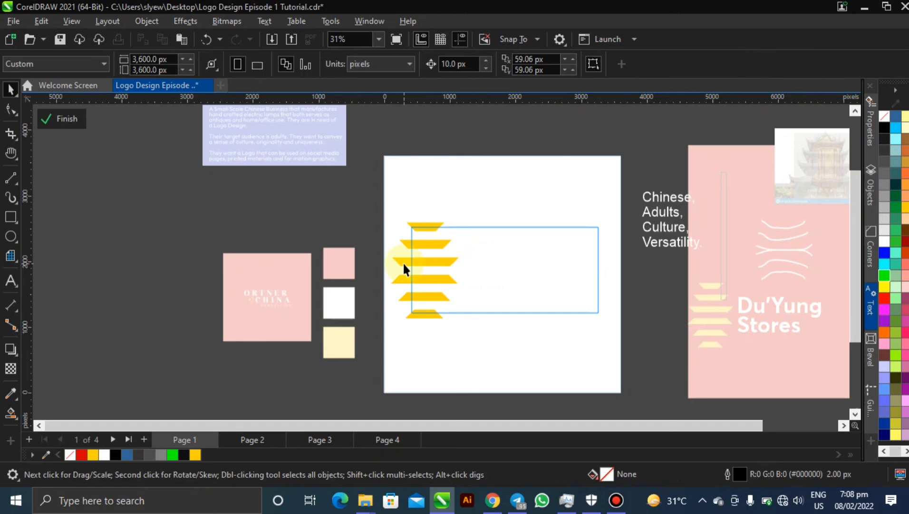
{"action": "left_click", "coordinate": [421, 269]}
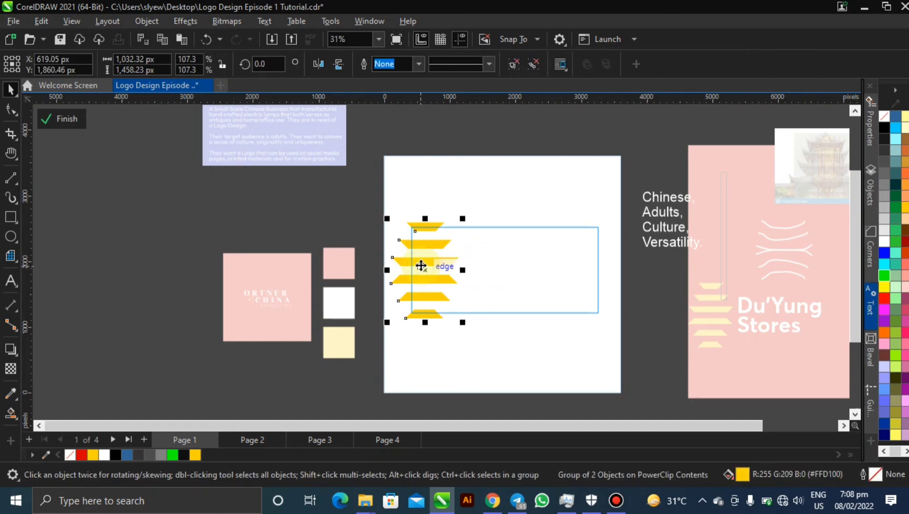
{"action": "key", "text": "Delete"}
{"action": "left_click", "coordinate": [326, 226], "text": "ctrl"}
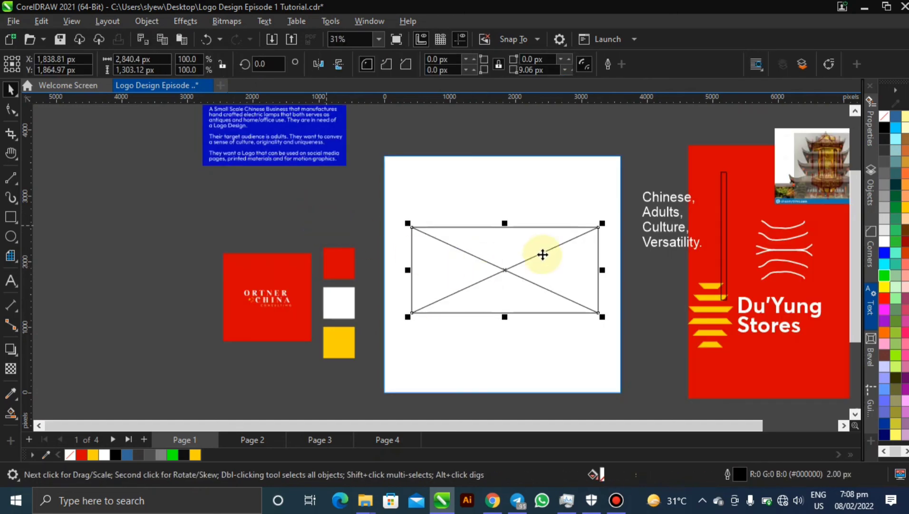
- Undo the symbol's deletion and move it out of the rectangle's frame to the left
{"action": "mouse_move", "coordinate": [534, 254]}
{"action": "left_mouse_down"}
{"action": "mouse_move", "coordinate": [544, 246]}
{"action": "mouse_move", "coordinate": [535, 247]}
{"action": "left_mouse_up"}
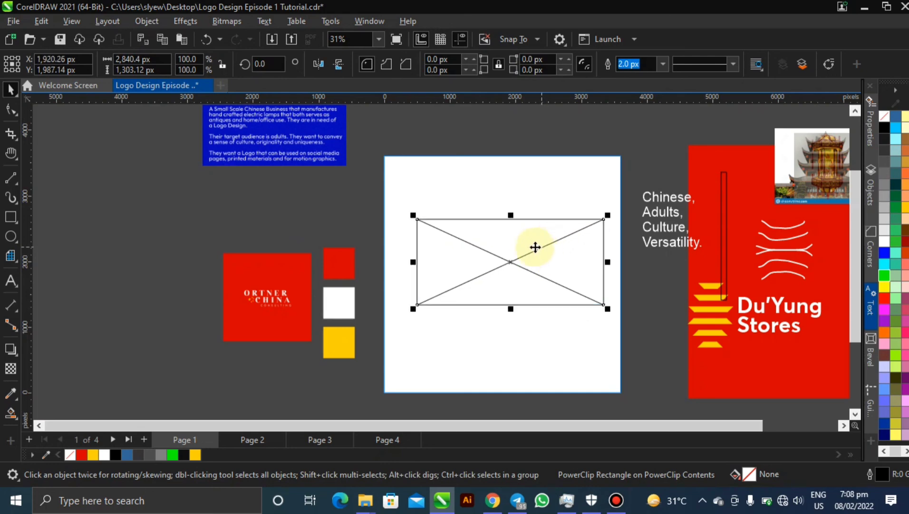
{"action": "key", "text": "ctrl+z"}
{"action": "key", "text": "ctrl+z"}
{"action": "key", "text": "ctrl+z"}
{"action": "key", "text": "ctrl+z"}
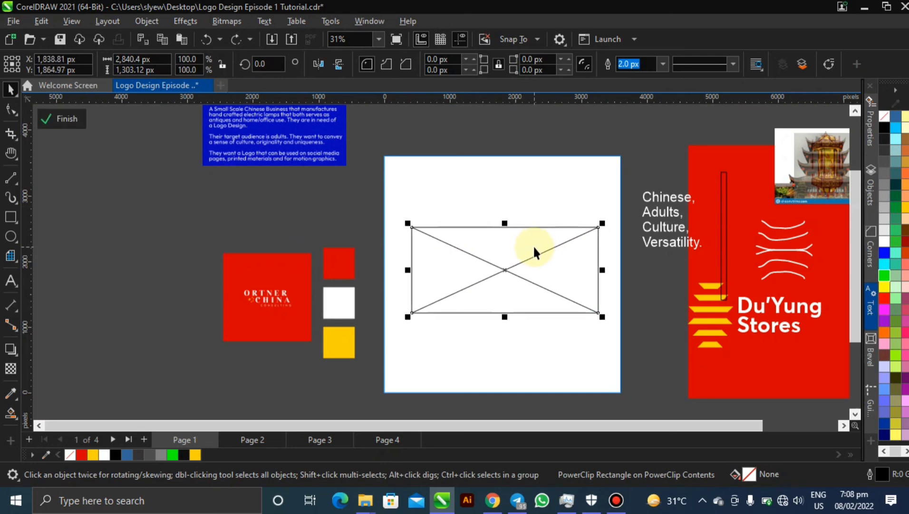
{"action": "left_click_drag", "start_coordinate": [410, 262], "coordinate": [345, 255]}
{"action": "left_click", "coordinate": [280, 199], "text": "ctrl"}
- Centre the full Du'Yung Stores logo on the page and fill the rectangle behind it with red
{"action": "left_click", "coordinate": [711, 297], "text": "ctrl"}
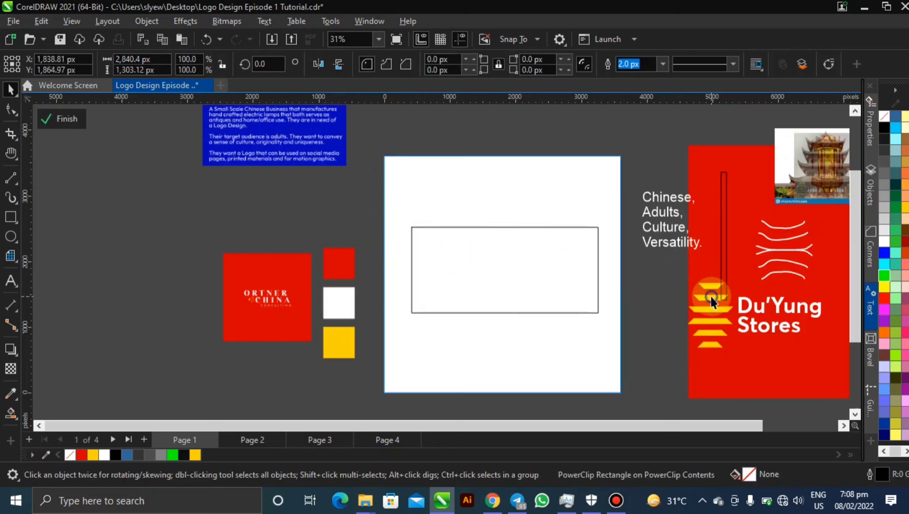
{"action": "key", "text": "p"}
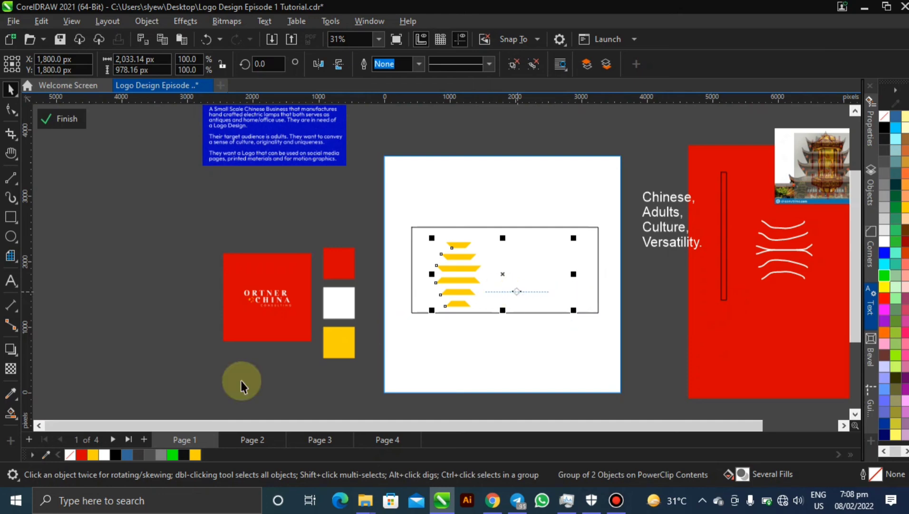
{"action": "left_click", "coordinate": [419, 246], "text": "ctrl"}
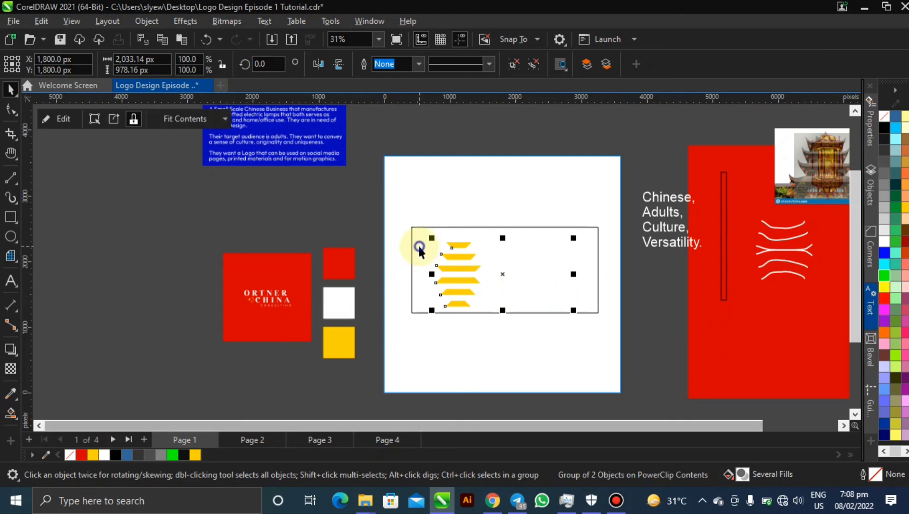
{"action": "left_click", "coordinate": [82, 454]}
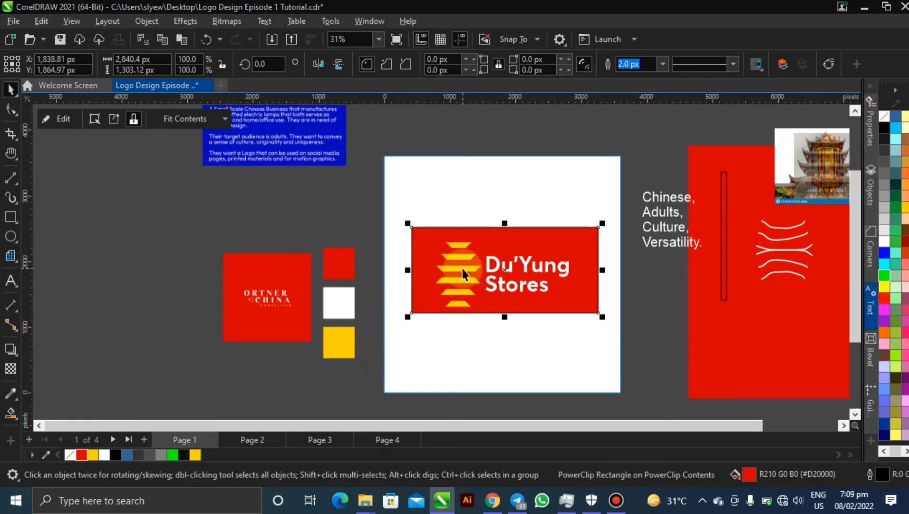
- Shift the red rectangle slightly down and left, and scale the logo on it to about 1,696 by 816 px
{"action": "left_click", "coordinate": [462, 269], "text": "ctrl"}
{"action": "left_click", "coordinate": [488, 235], "text": "ctrl"}
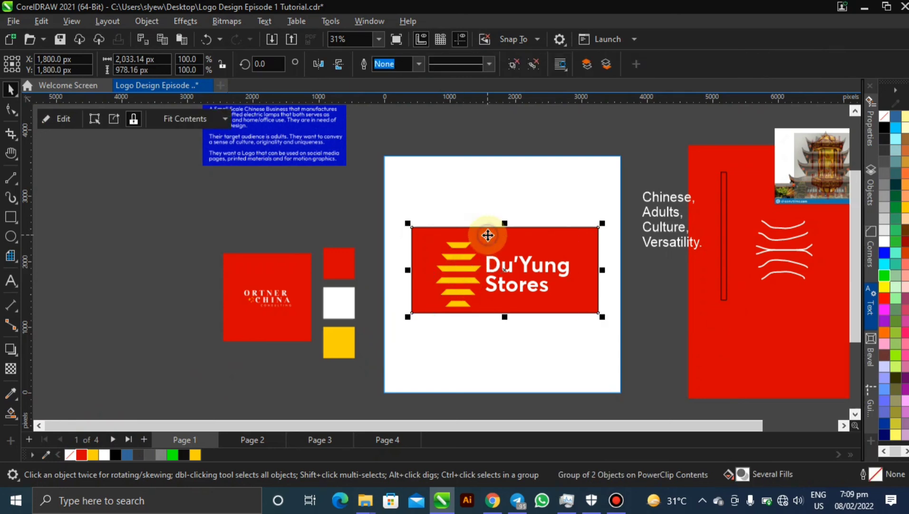
{"action": "left_click", "coordinate": [514, 264], "text": "ctrl"}
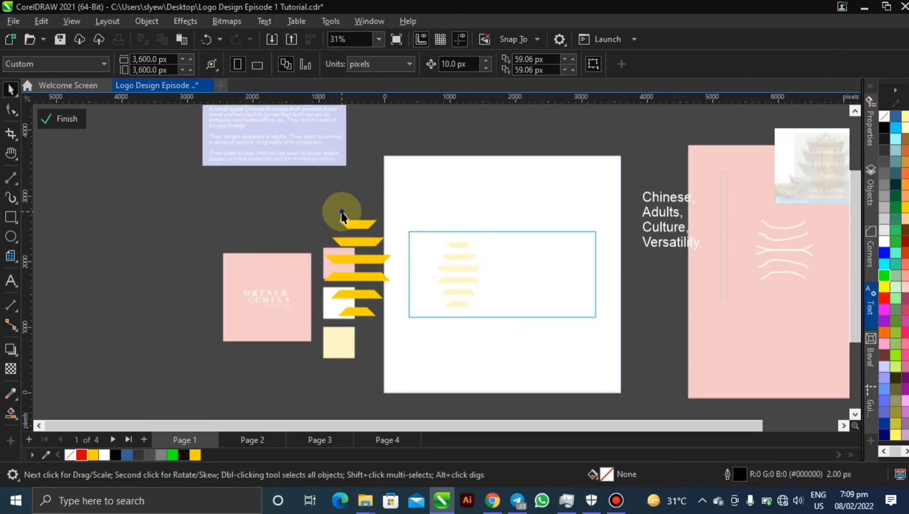
{"action": "left_click", "coordinate": [342, 212], "text": "ctrl"}
{"action": "left_click", "coordinate": [492, 268], "text": "ctrl"}
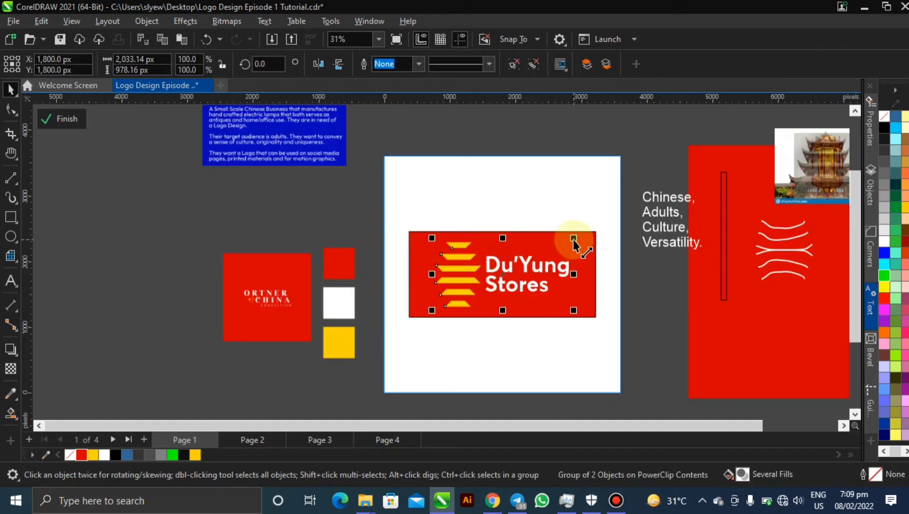
{"action": "left_click_drag", "start_coordinate": [574, 239], "coordinate": [561, 243]}
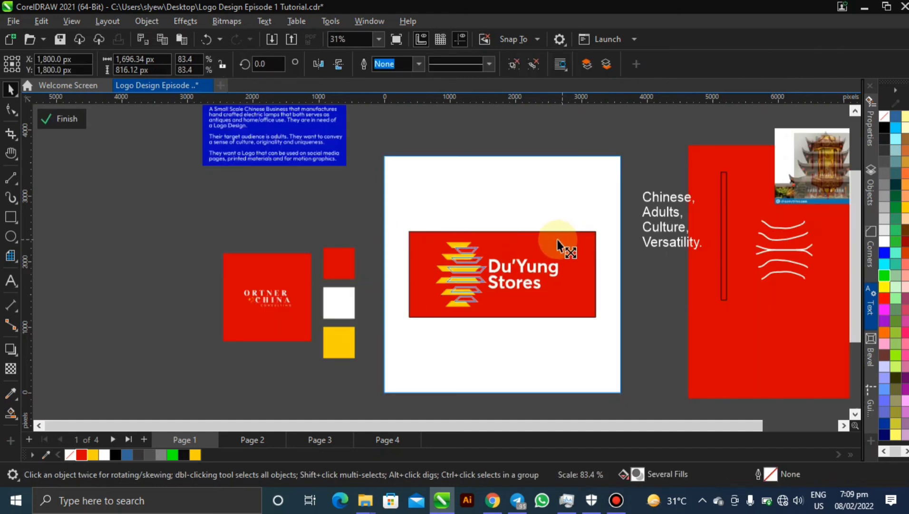
{"action": "left_click", "coordinate": [286, 227]}
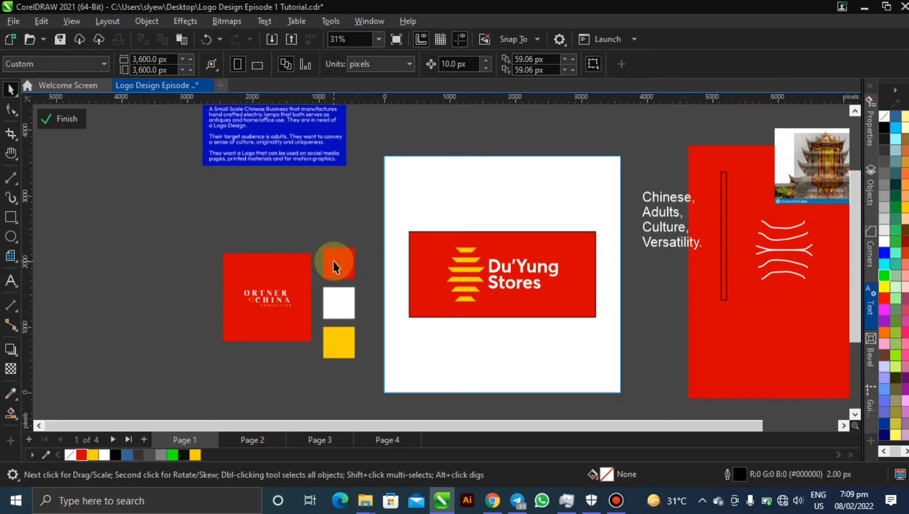
- Undo the rectangle demonstration back to the large symbol centred on the red background square
{"action": "key", "text": "ctrl+z"}
{"action": "key", "text": "ctrl+z"}
{"action": "key", "text": "ctrl+z"}
{"action": "key", "text": "ctrl+z"}
{"action": "key", "text": "ctrl+z"}
{"action": "key", "text": "ctrl+z"}
{"action": "key", "text": "ctrl+z"}
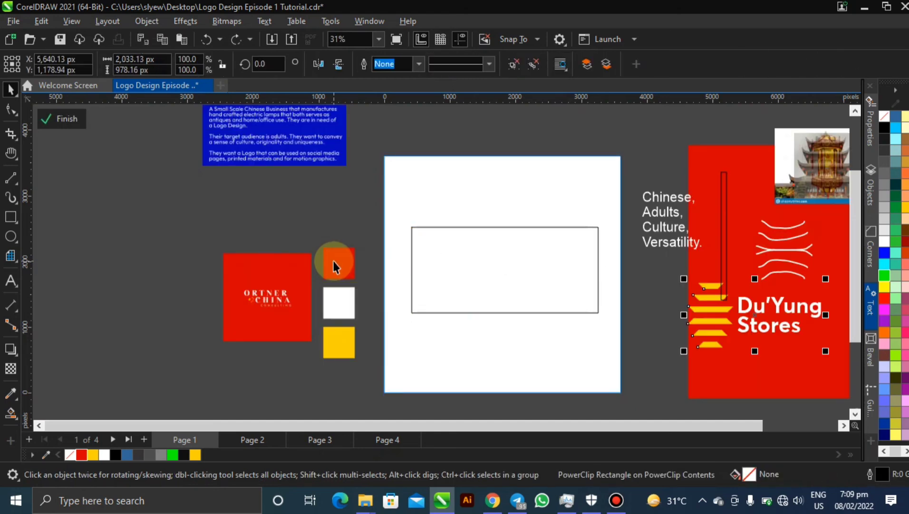
{"action": "key", "text": "ctrl+z"}
{"action": "key", "text": "ctrl+z"}
{"action": "key", "text": "ctrl+z"}
{"action": "key", "text": "ctrl+z"}
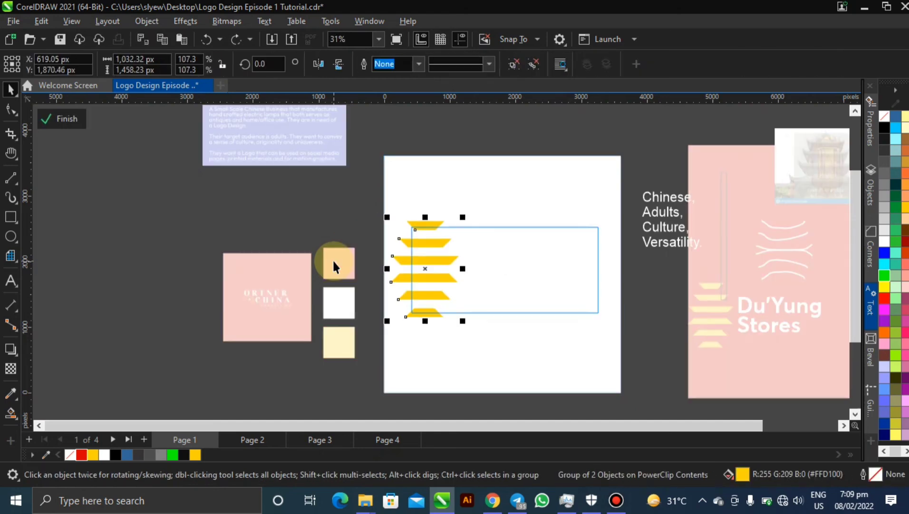
{"action": "key", "text": "ctrl+z"}
{"action": "key", "text": "ctrl+z"}
{"action": "key", "text": "ctrl+z"}
{"action": "key", "text": "ctrl+z"}
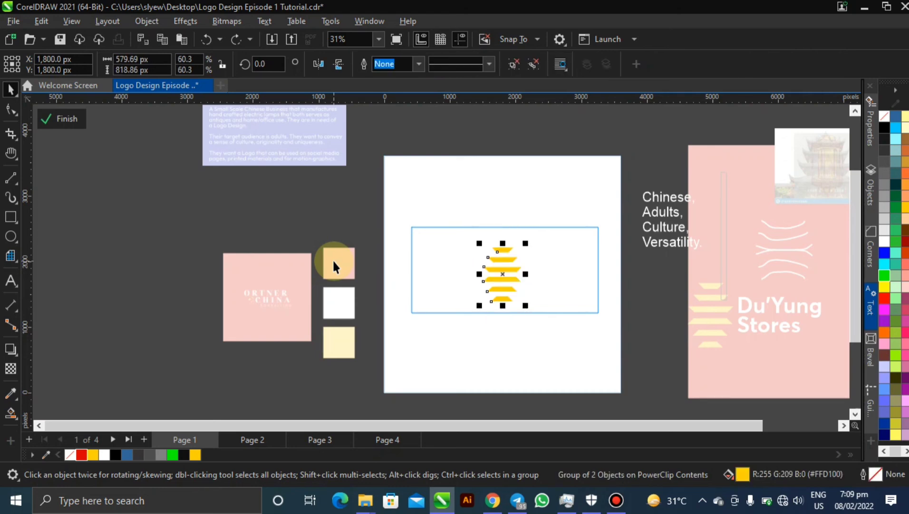
{"action": "key", "text": "ctrl+shift+z"}
{"action": "key", "text": "ctrl+shift+z"}
{"action": "key", "text": "ctrl+shift+z"}
{"action": "key", "text": "ctrl+shift+z"}
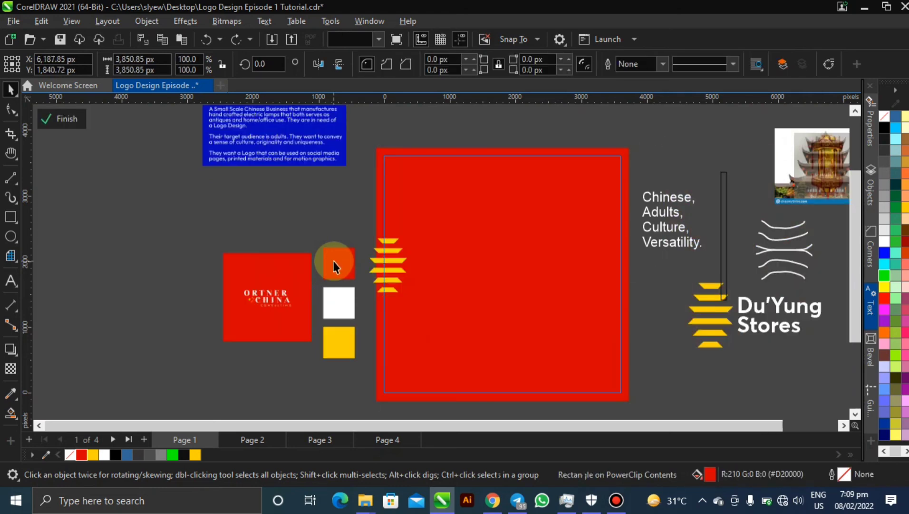
{"action": "left_click", "coordinate": [333, 261]}
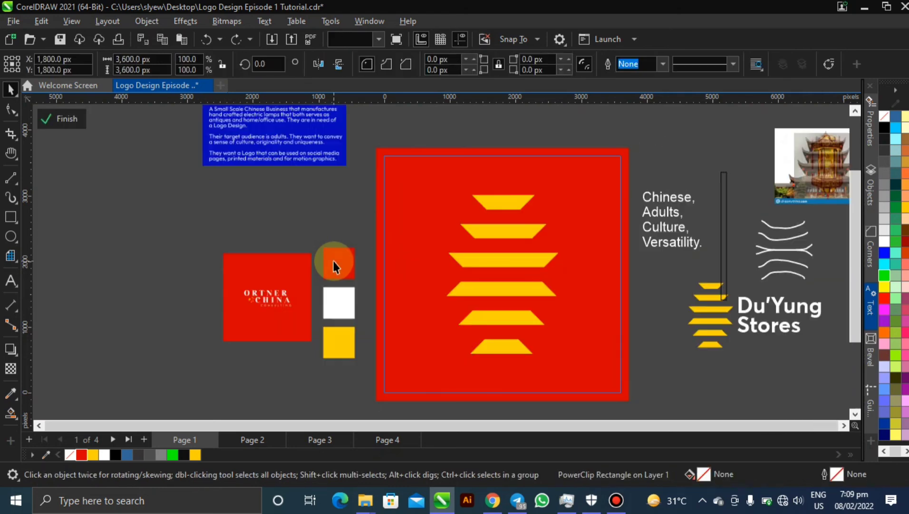
- Move the large symbol off the page to the far left and centre the full Du'Yung Stores logo on the page
{"action": "left_click_drag", "start_coordinate": [490, 258], "coordinate": [129, 254]}
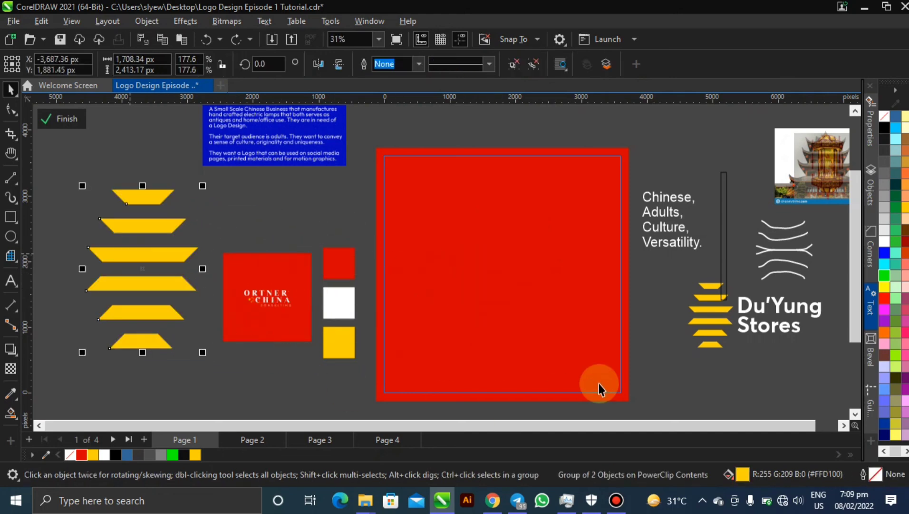
{"action": "left_click", "coordinate": [711, 320]}
{"action": "key", "text": "p"}
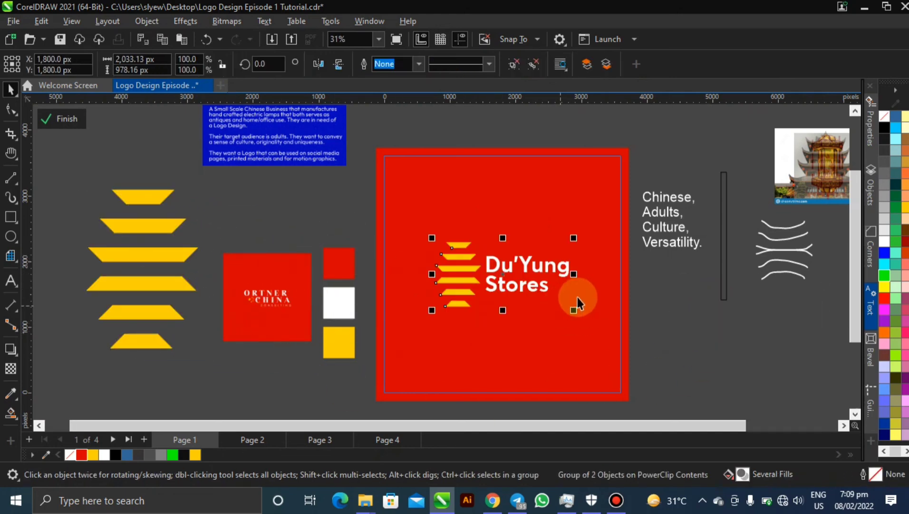
- Enlarge the centred logo to about 2,354 by 1,132 px and finish editing the page's PowerClip
{"action": "left_click_drag", "start_coordinate": [574, 310], "coordinate": [591, 316]}
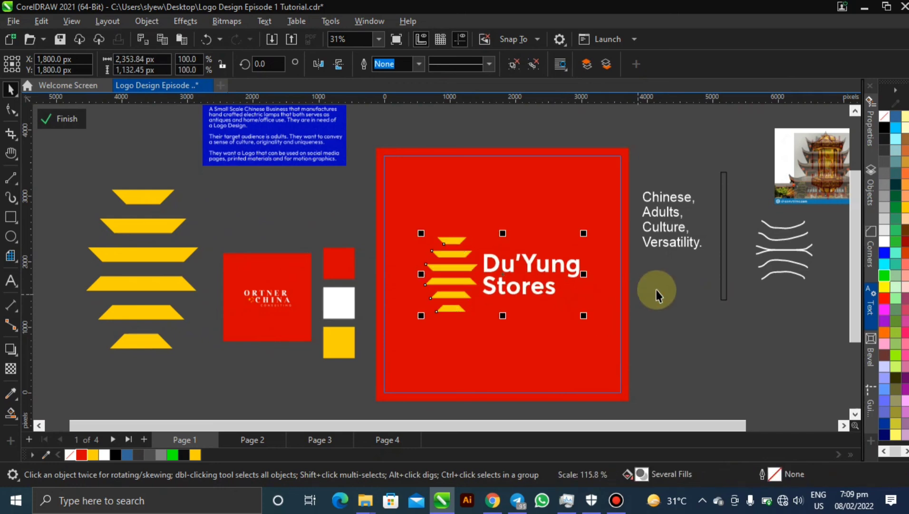
{"action": "left_click", "coordinate": [647, 286]}
{"action": "left_click", "coordinate": [313, 218]}
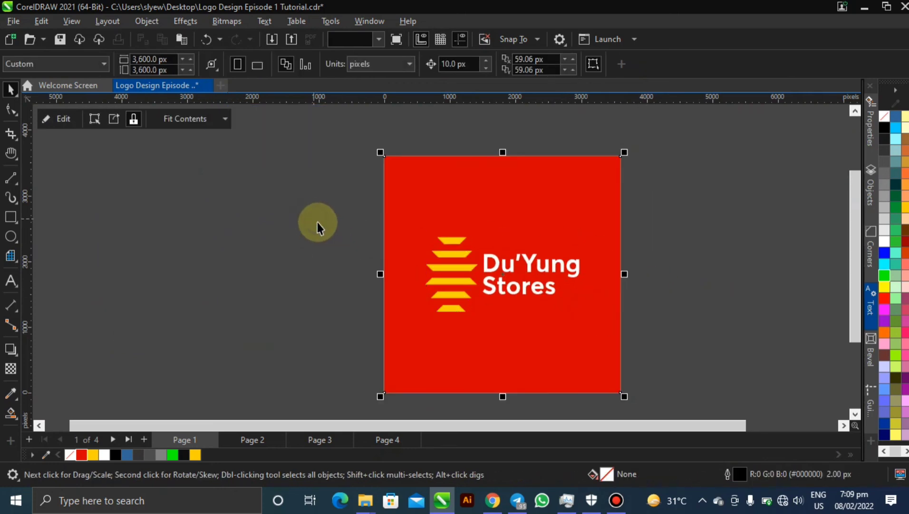
{"action": "left_click", "coordinate": [449, 269]}
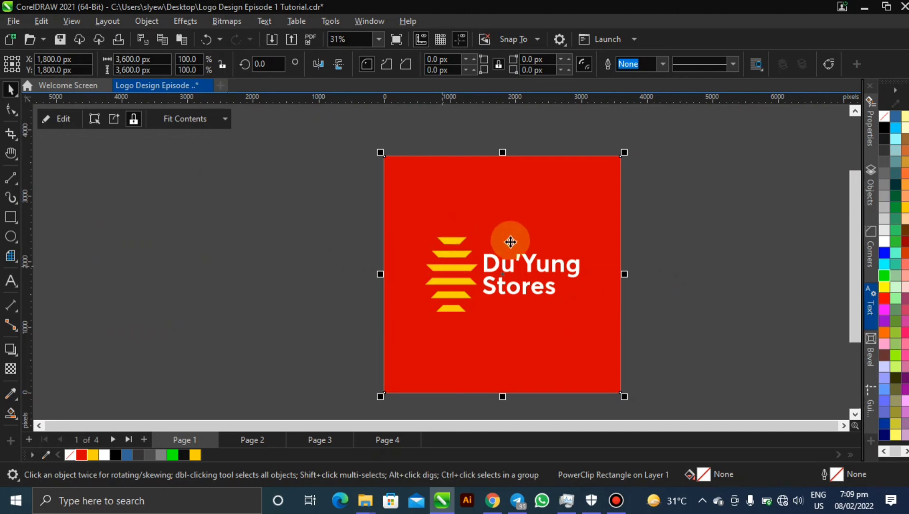